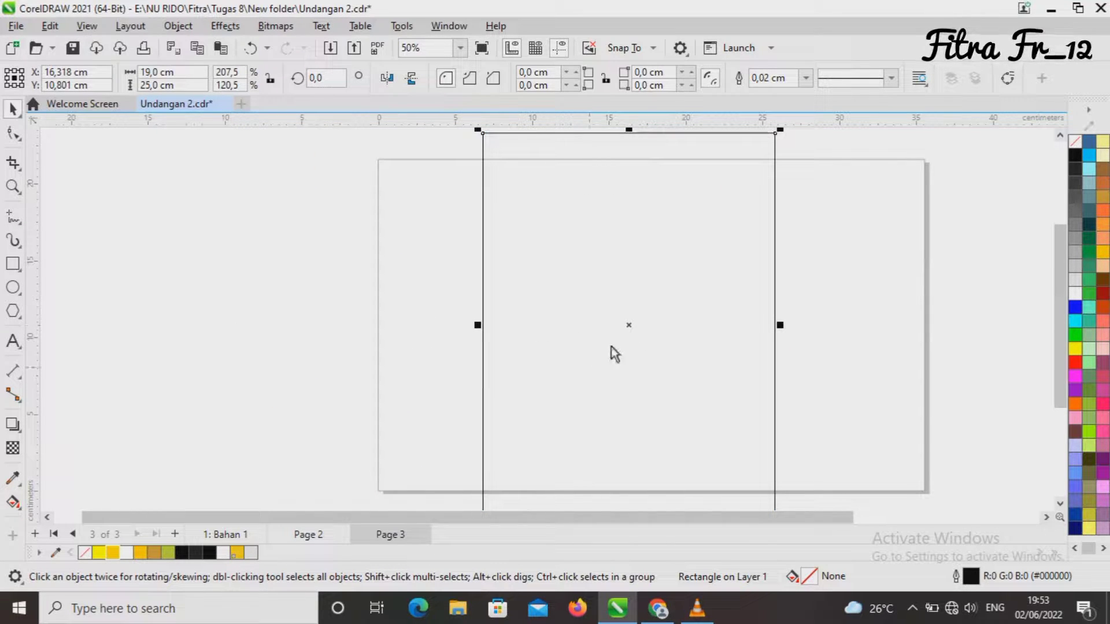
Step: Draw a rectangle beside the page and set its size to 10 cm wide by 25 cm high
click(15, 262)
drag(199, 181, 305, 424)
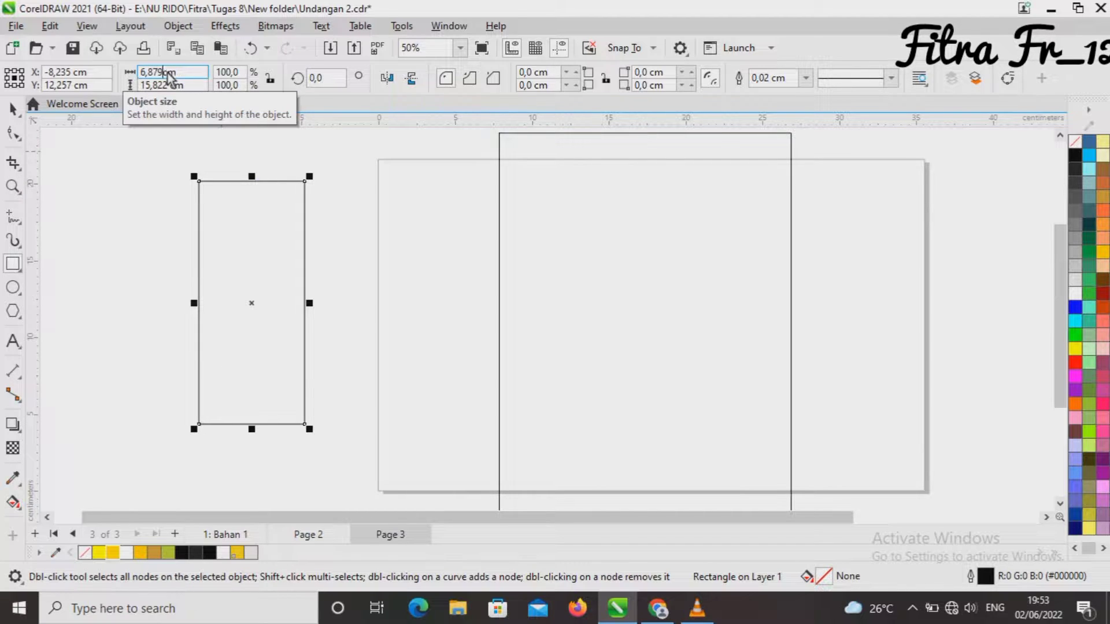
text(10)
key(Return)
double_click(170, 86)
key(BackSpace)
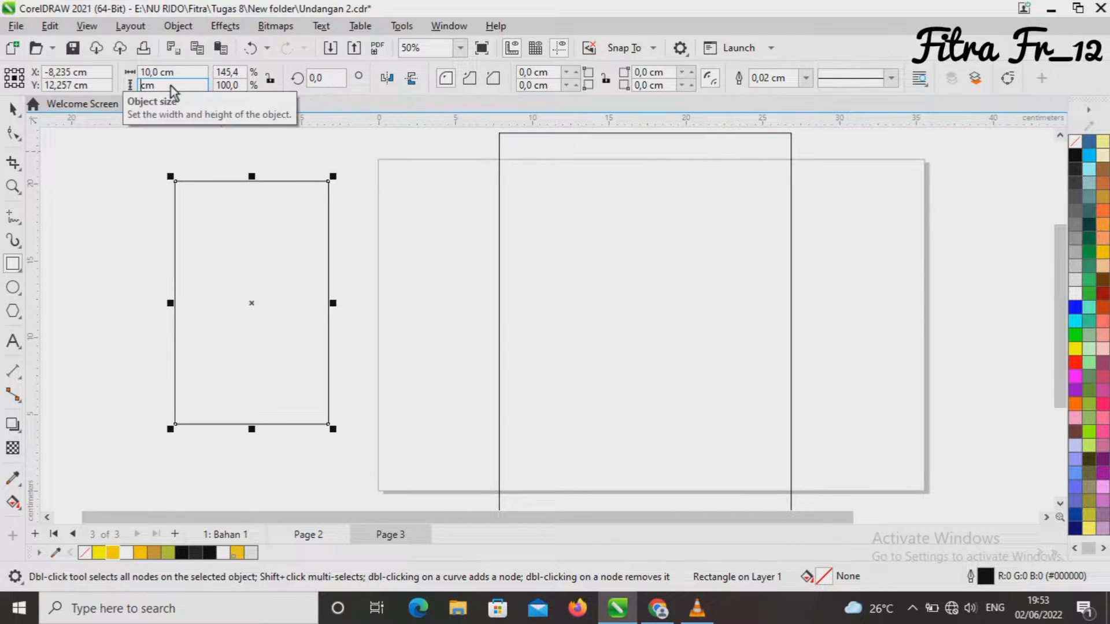
text(25)
key(Return)
Step: Place copies of the 10 × 25 cm panel against both sides of the central rectangle and nudge the right one down into line
drag(247, 320, 867, 325)
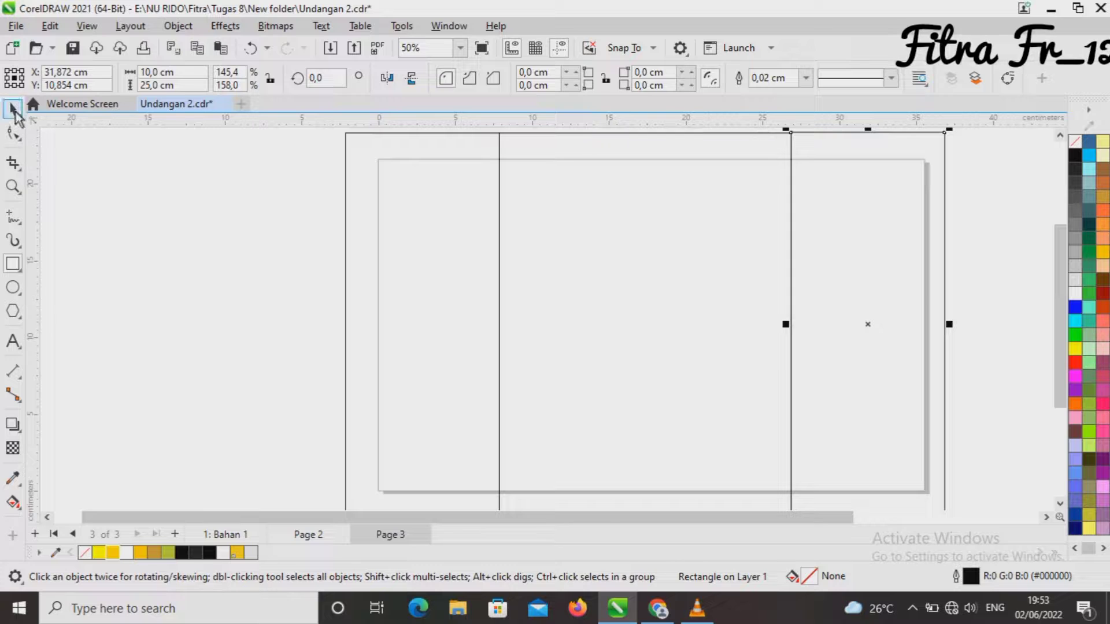
click(14, 114)
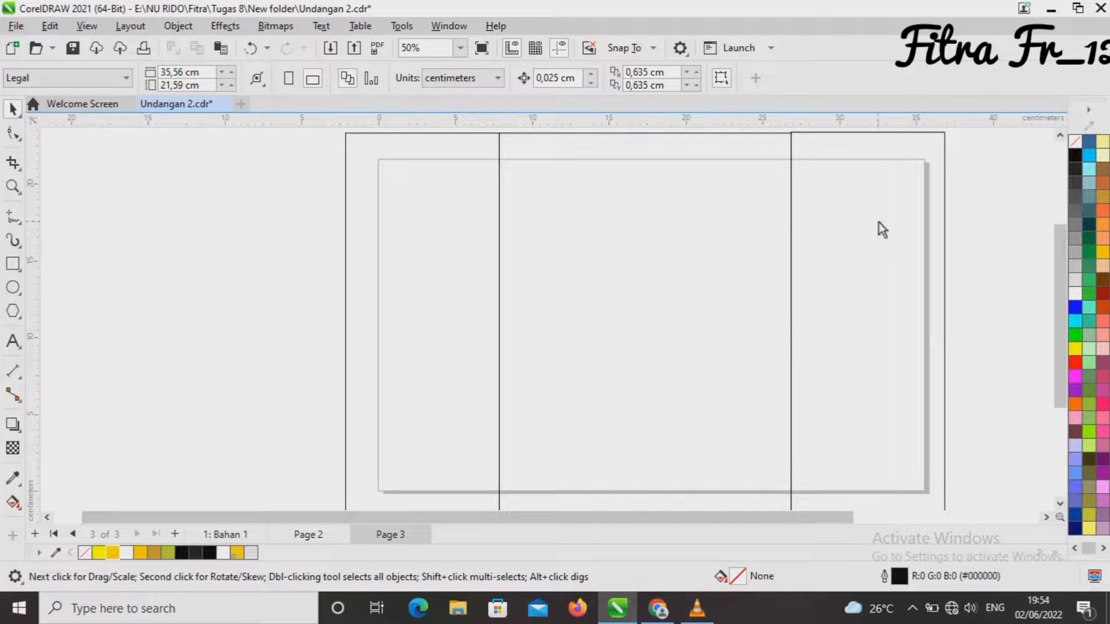
click(878, 222)
key(Down)
key(Down)
click(238, 264)
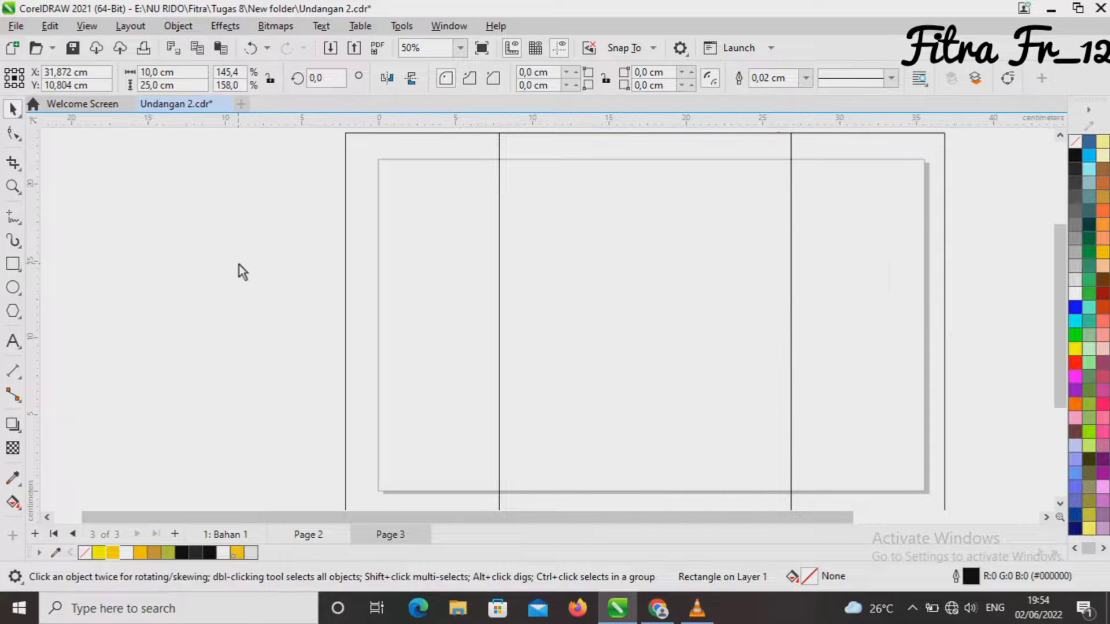
Step: Nudge the left side panel horizontally toward the central rectangle's left edge
click(460, 48)
click(456, 127)
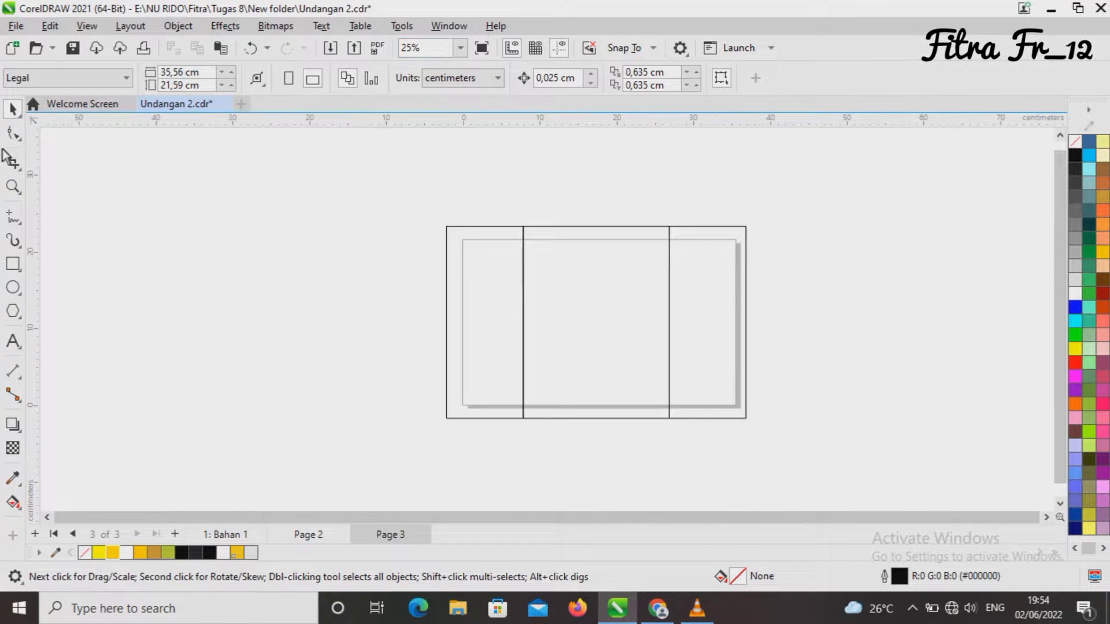
click(523, 303)
key(Left)
key(Left)
key(Left)
key(Left)
key(Left)
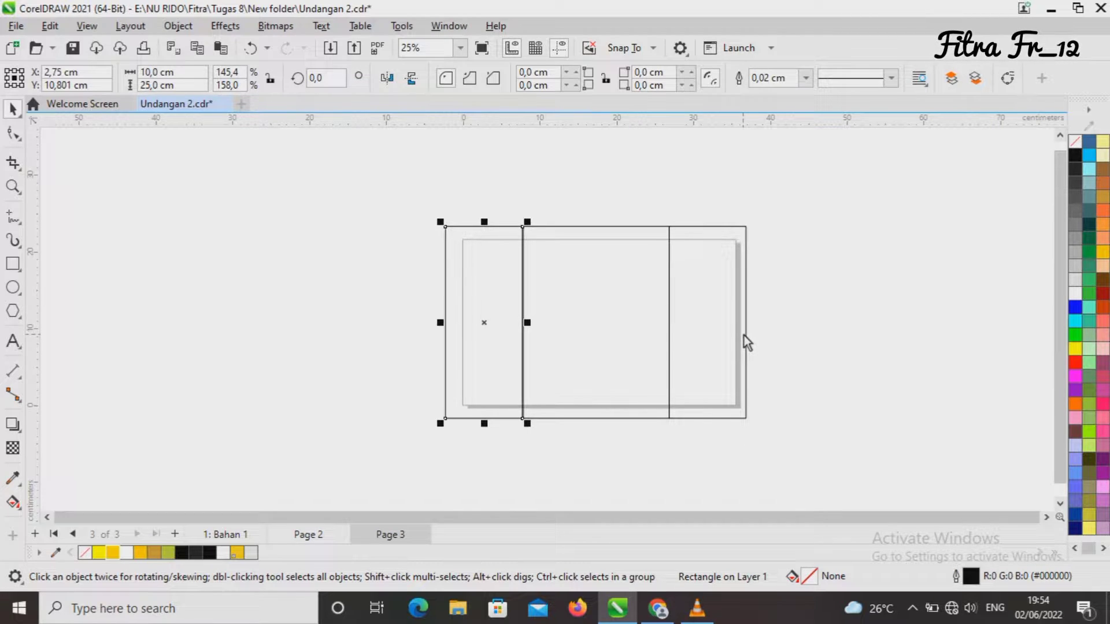
key(Right)
key(Right)
key(Right)
key(Right)
key(Right)
key(Right)
key(Right)
key(Right)
key(Right)
key(Right)
key(Right)
key(Left)
key(Left)
key(Left)
key(Left)
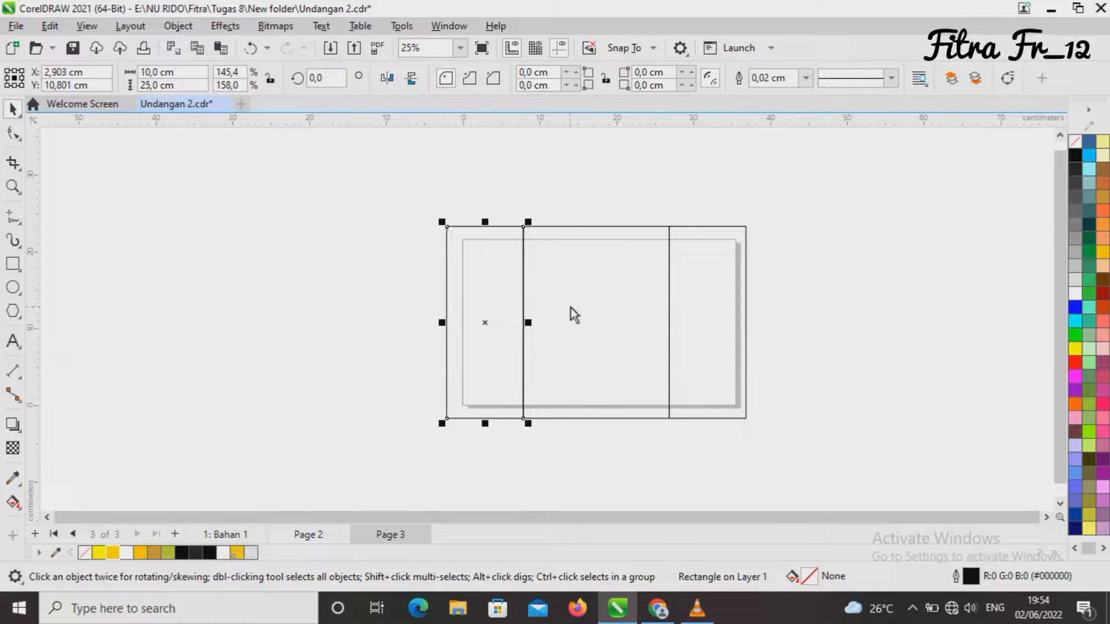
Step: Fine-tune the left panel's horizontal position so its edge coincides with the central rectangle's edge
key(Escape)
key(z)
drag(438, 206, 567, 314)
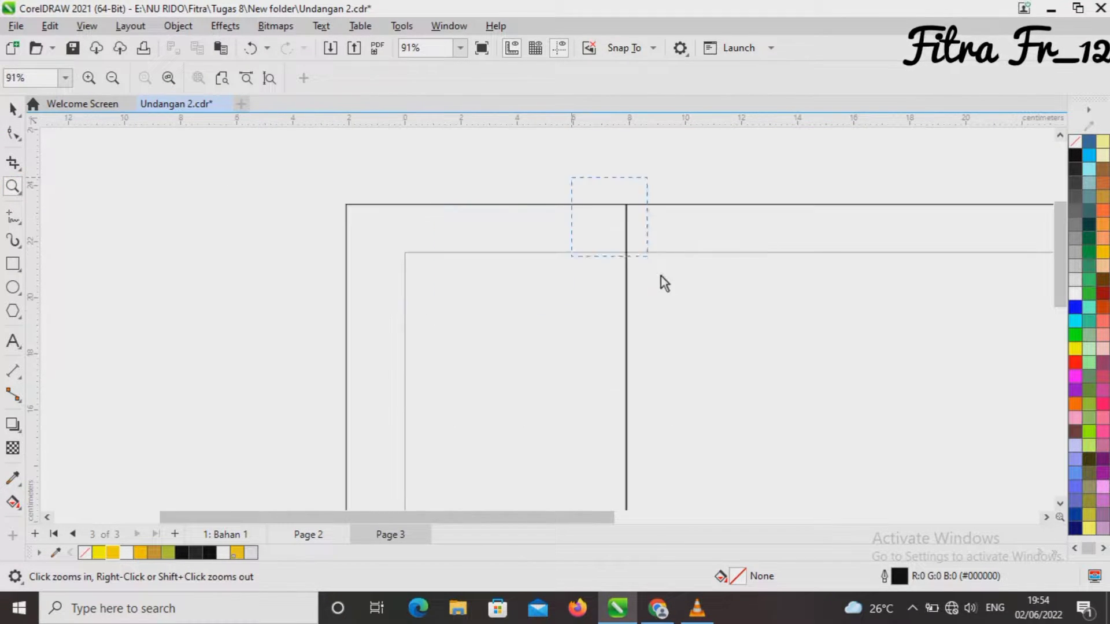
drag(660, 275, 677, 307)
click(9, 109)
click(286, 294)
key(Right)
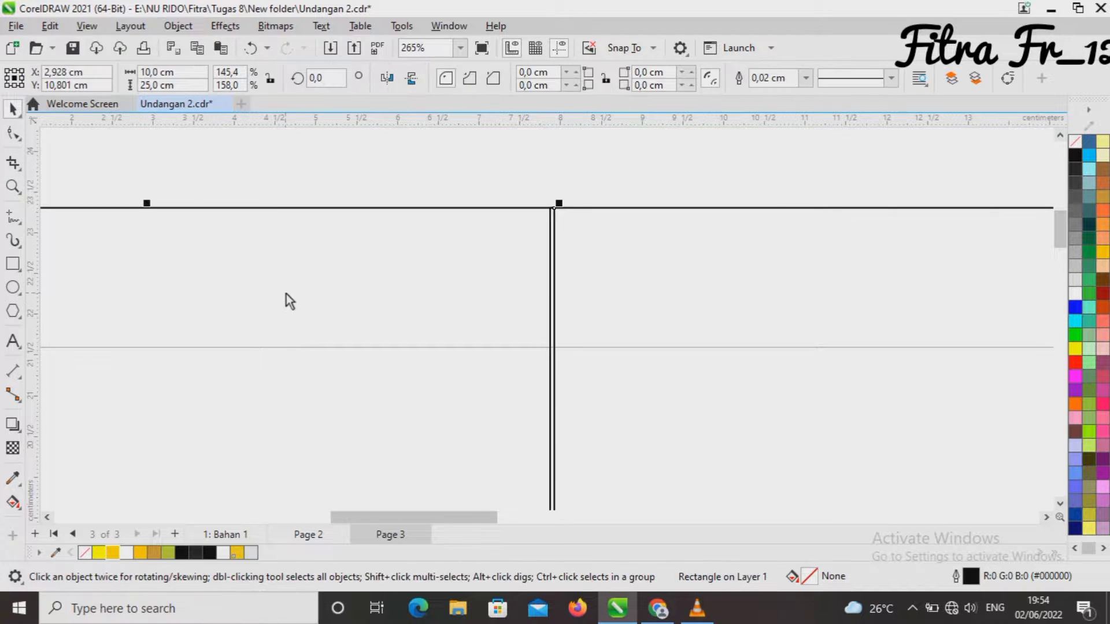
key(Left)
key(Left)
key(Left)
key(Right)
key(Escape)
Step: Fill the left, central and right panels with white, undoing any accidental move of the central one
click(460, 48)
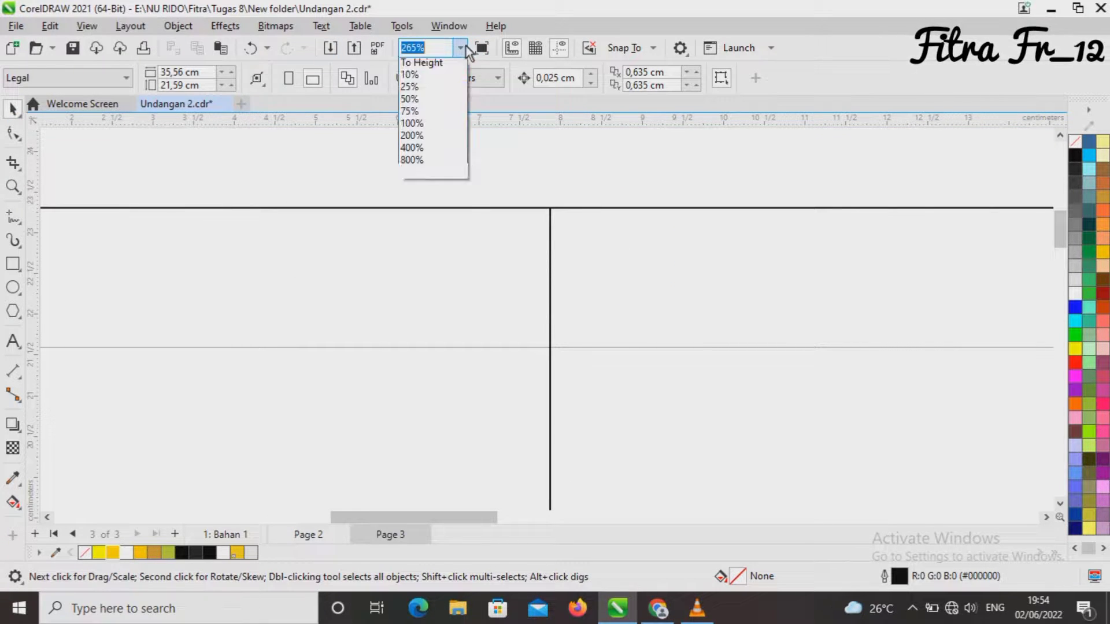
click(460, 127)
drag(1060, 307, 1064, 329)
click(478, 286)
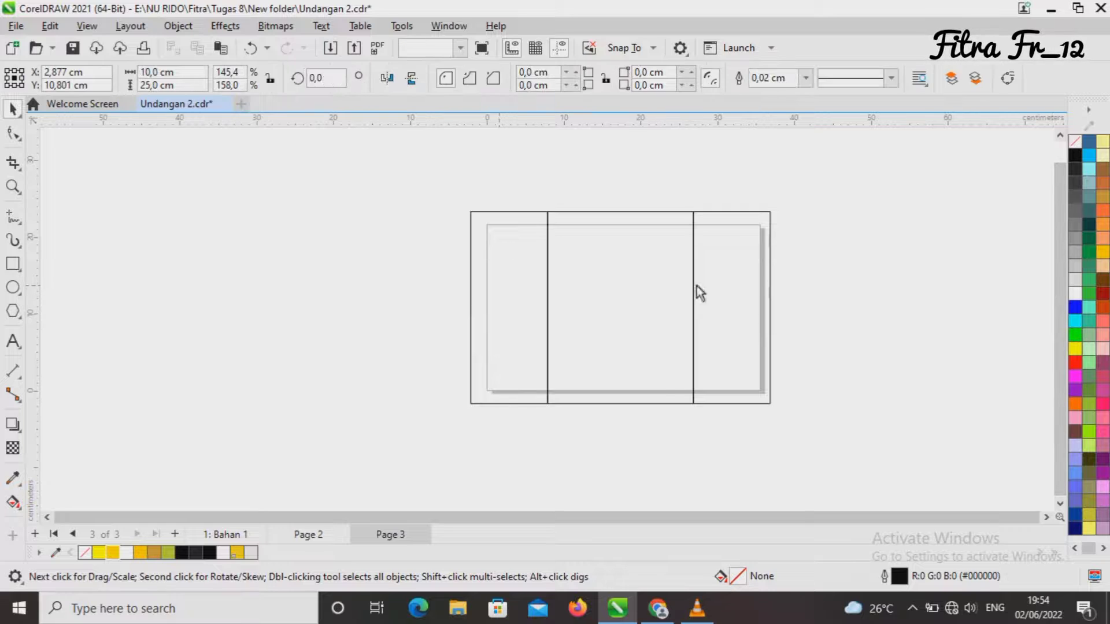
click(1076, 293)
click(624, 305)
drag(624, 305, 855, 324)
click(250, 48)
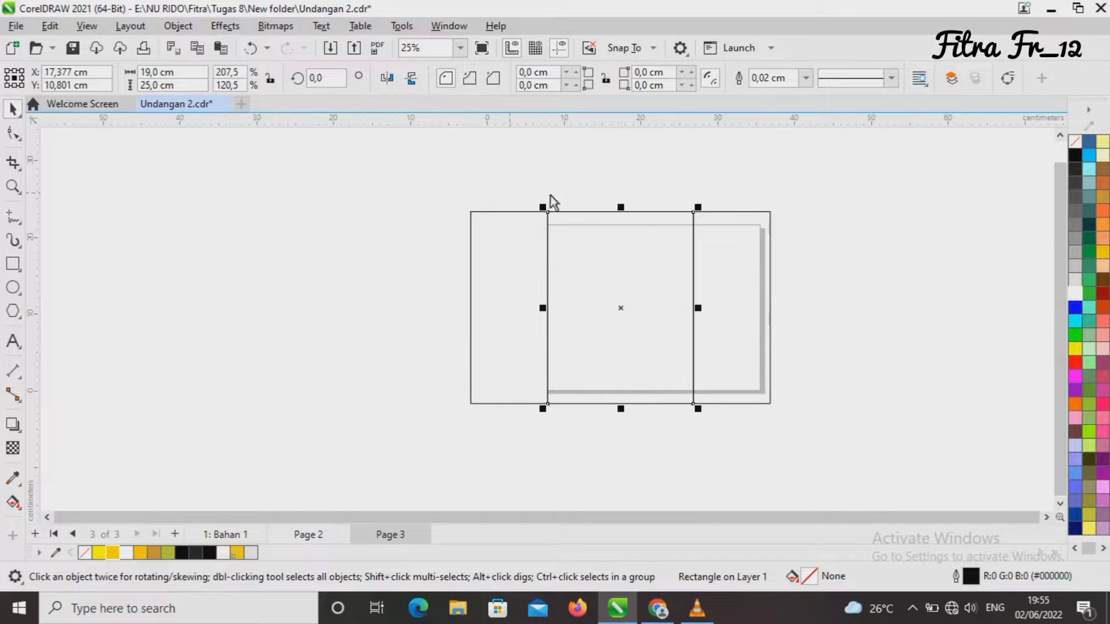
click(1075, 295)
click(746, 289)
click(1076, 295)
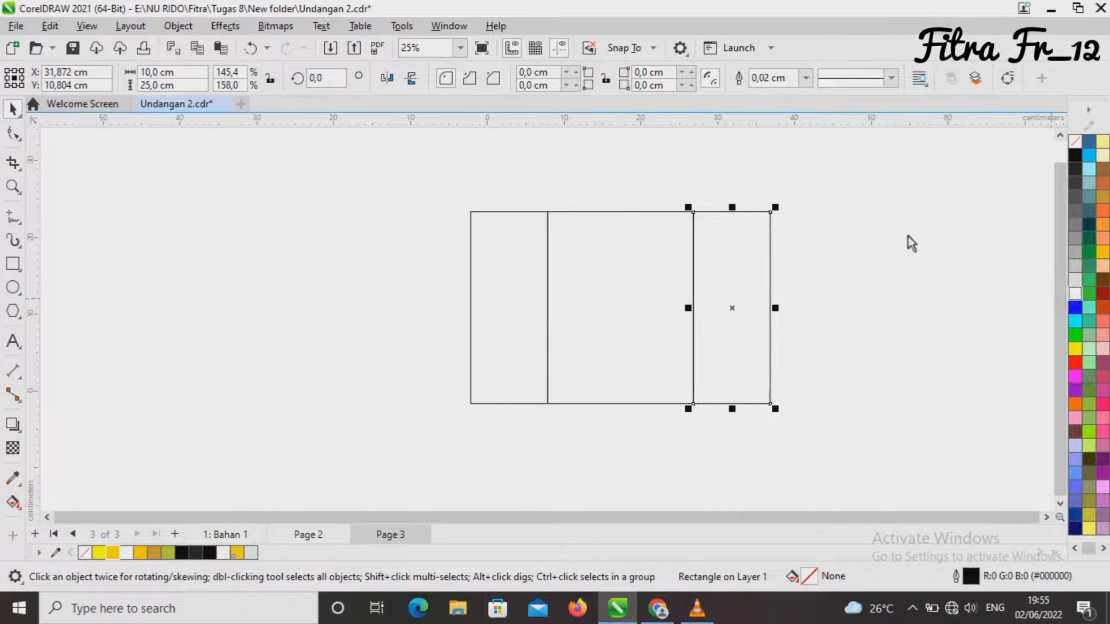
Step: Copy the Q.S Ar-Rum : 21 quotation text from the Bahan 1 page
click(18, 190)
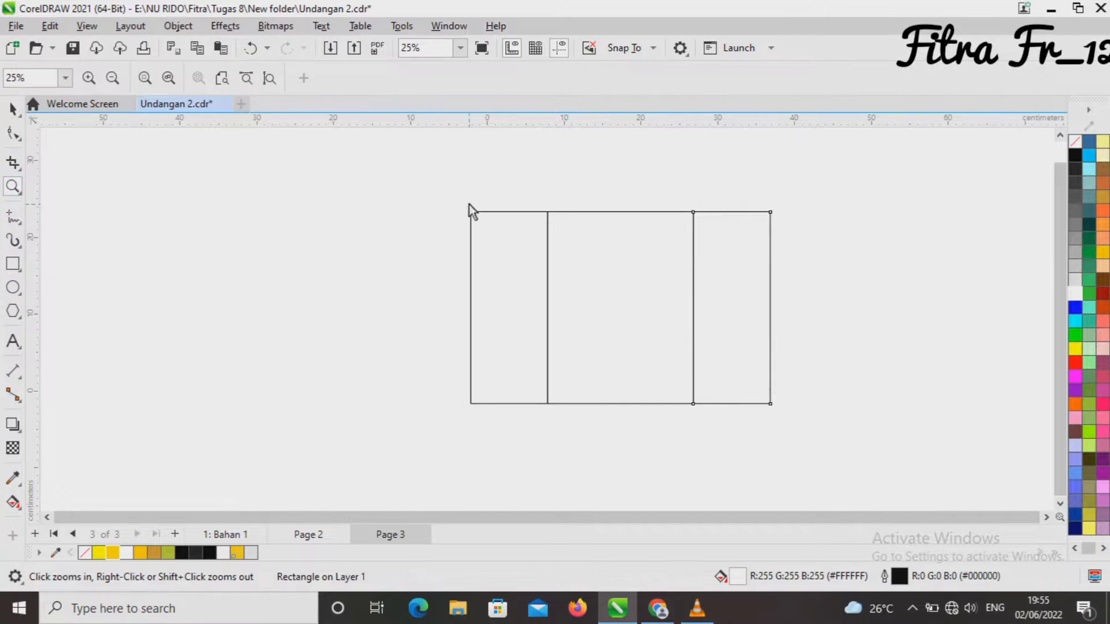
drag(466, 205, 776, 410)
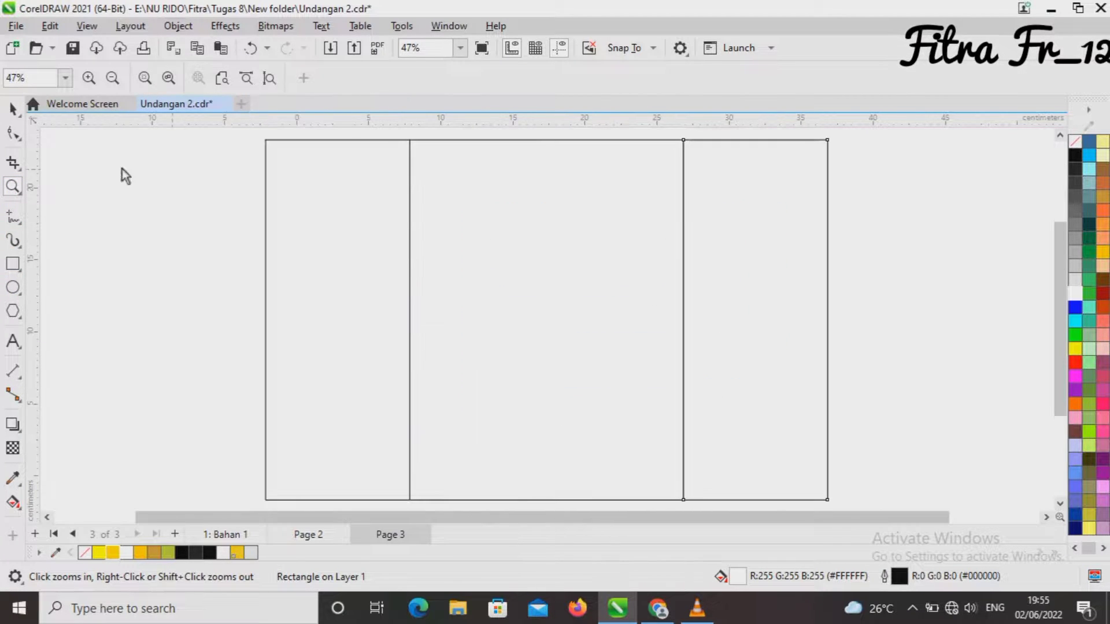
click(12, 107)
click(190, 261)
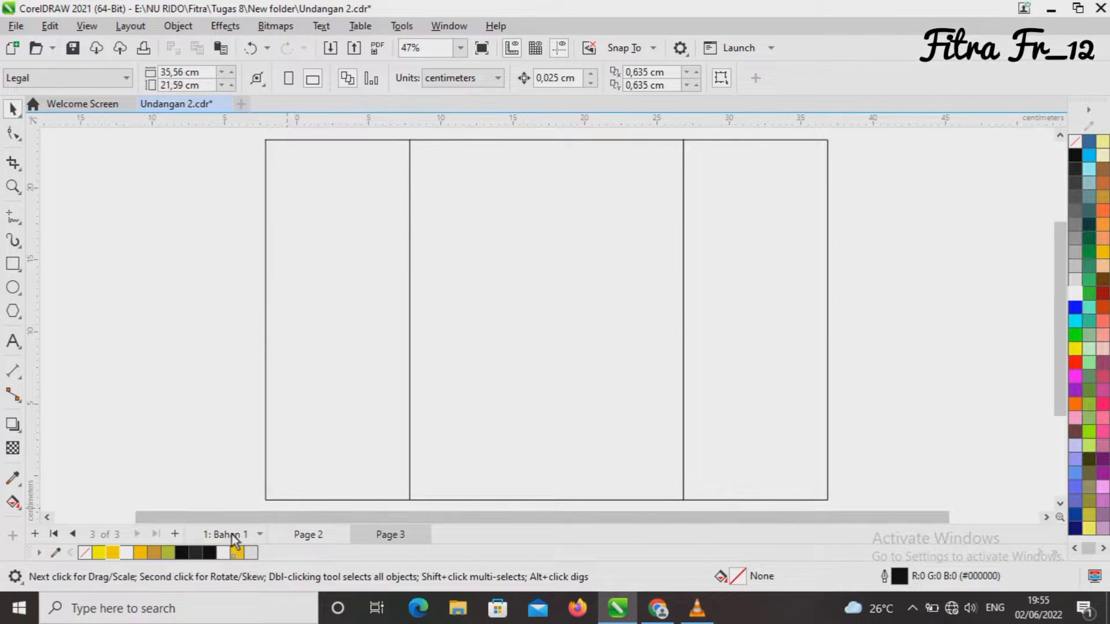
click(232, 535)
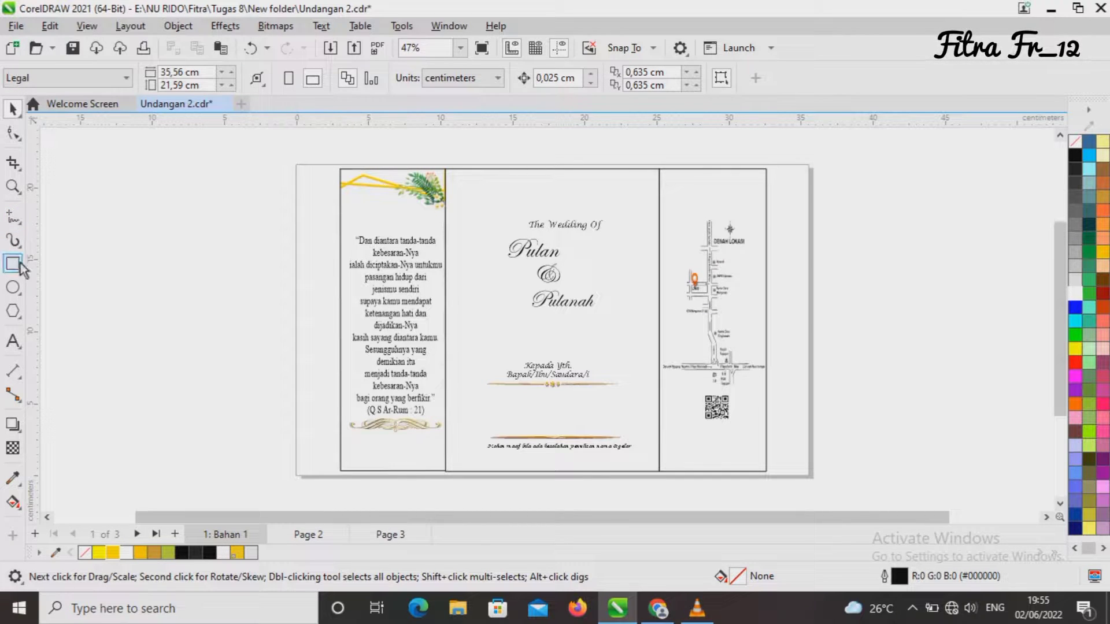
click(14, 341)
drag(356, 241, 432, 410)
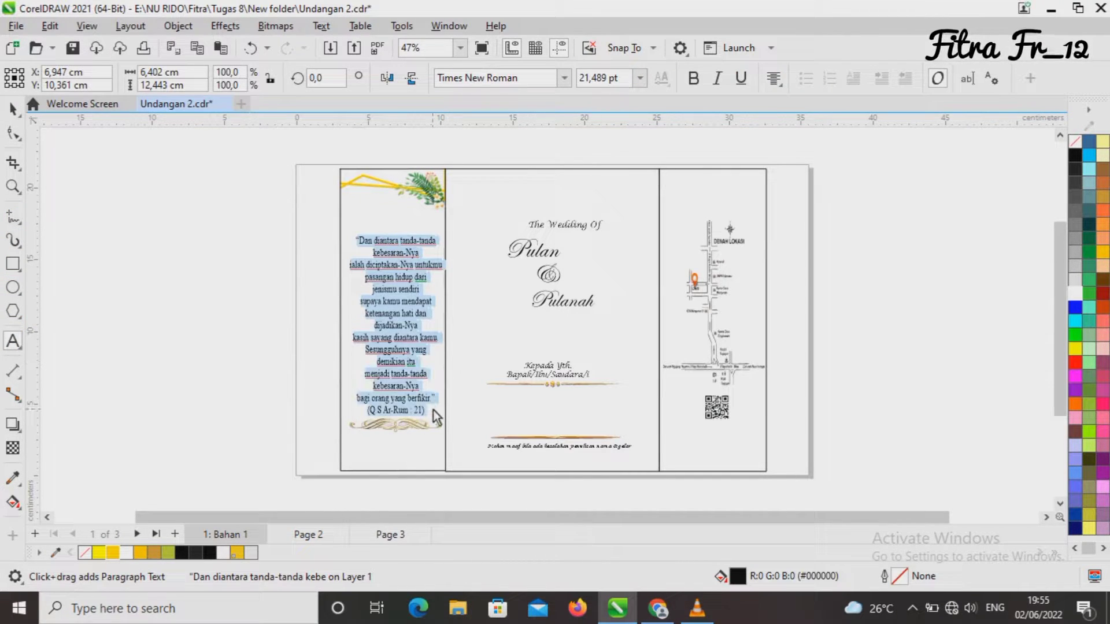
right_click(398, 327)
click(442, 232)
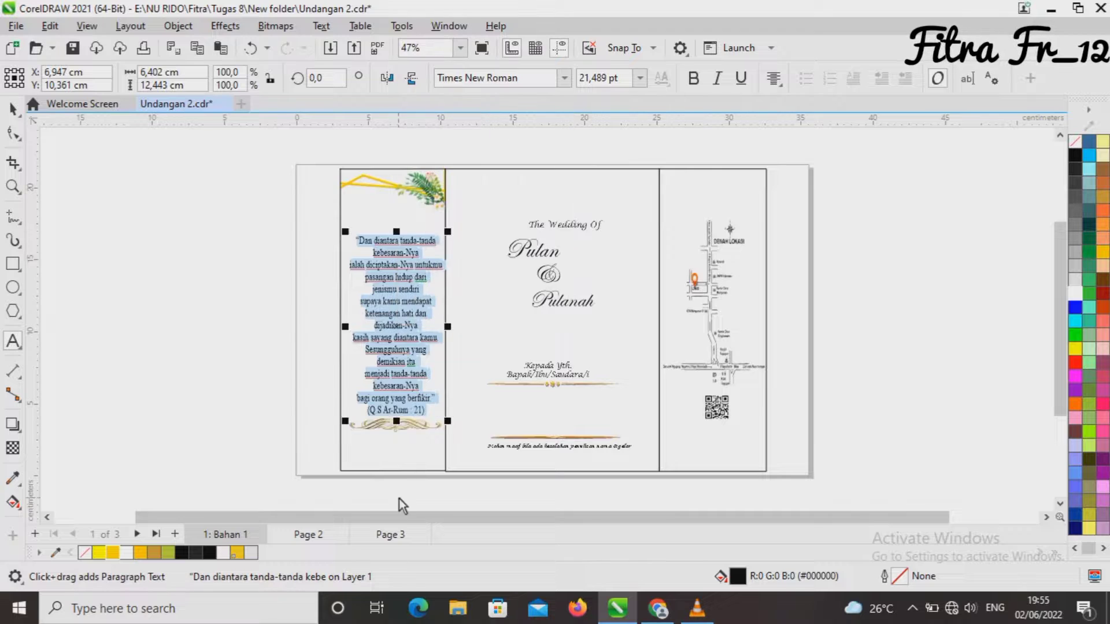
Step: Paste the quotation onto Page 3 and move it into the middle of the left panel
click(399, 534)
click(161, 241)
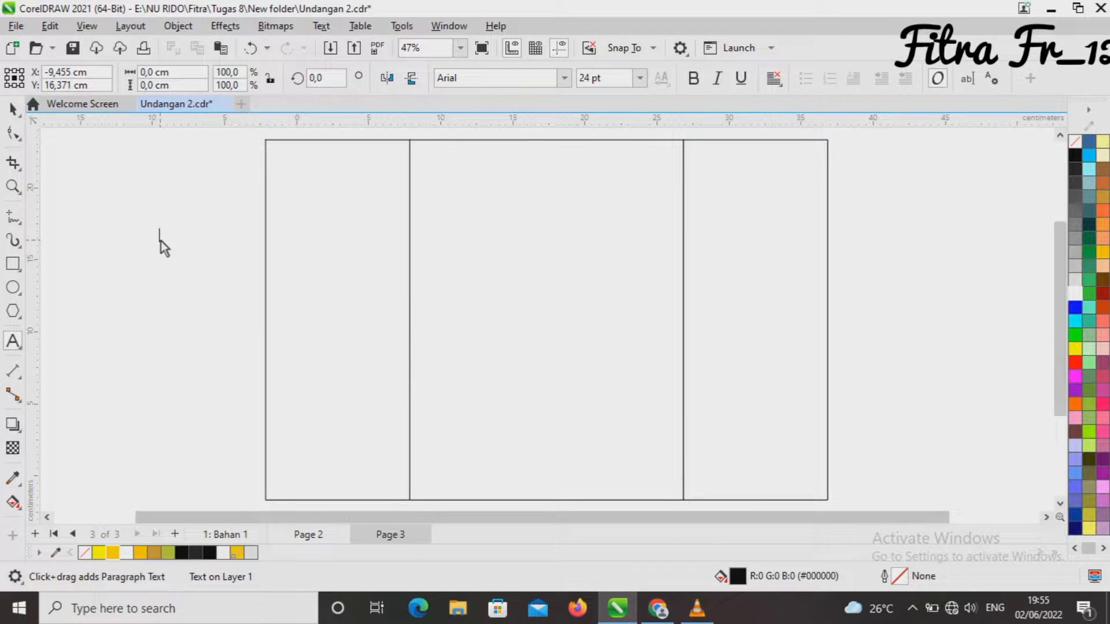
key(ctrl+v)
drag(161, 322, 344, 327)
click(189, 338)
Step: Copy the location map and QR code from the Bahan 1 page and paste them onto Page 3
click(259, 532)
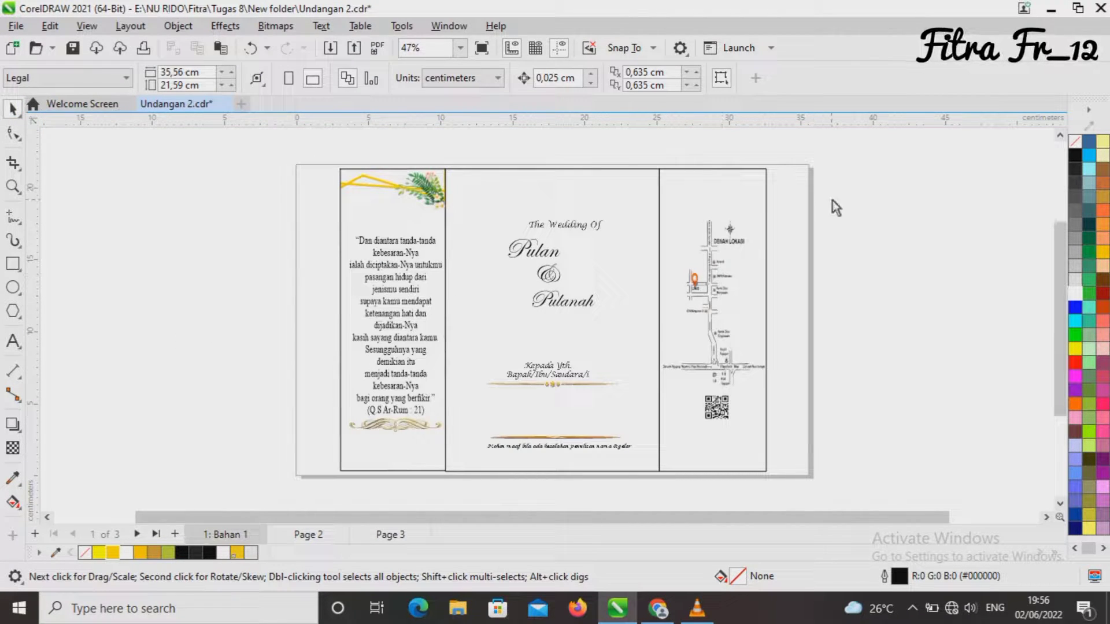
right_click(714, 319)
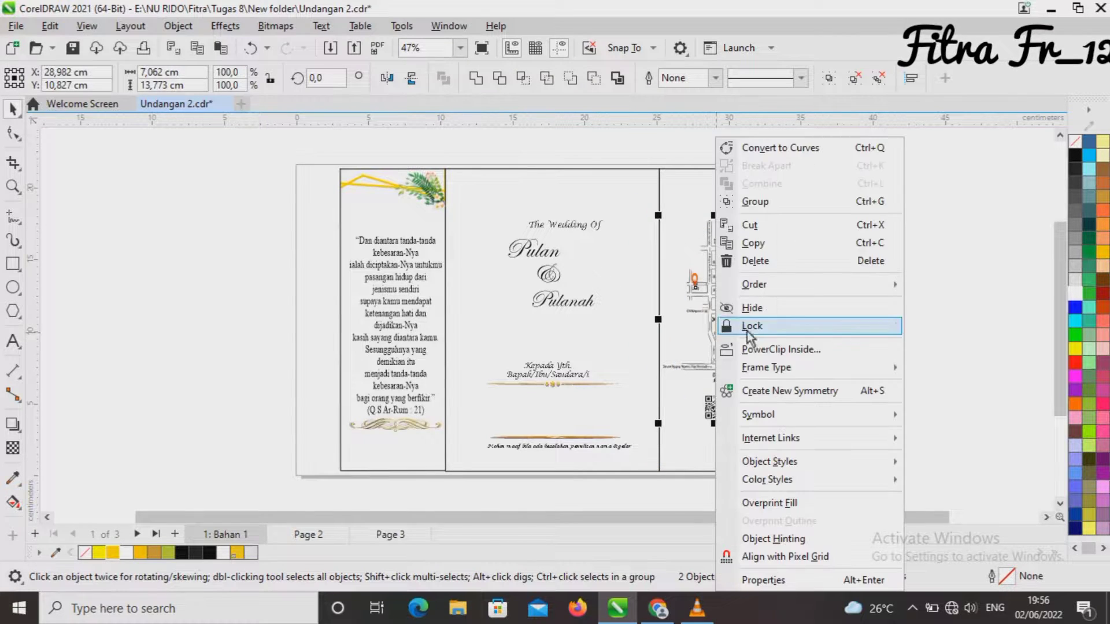
click(753, 243)
click(391, 533)
right_click(925, 271)
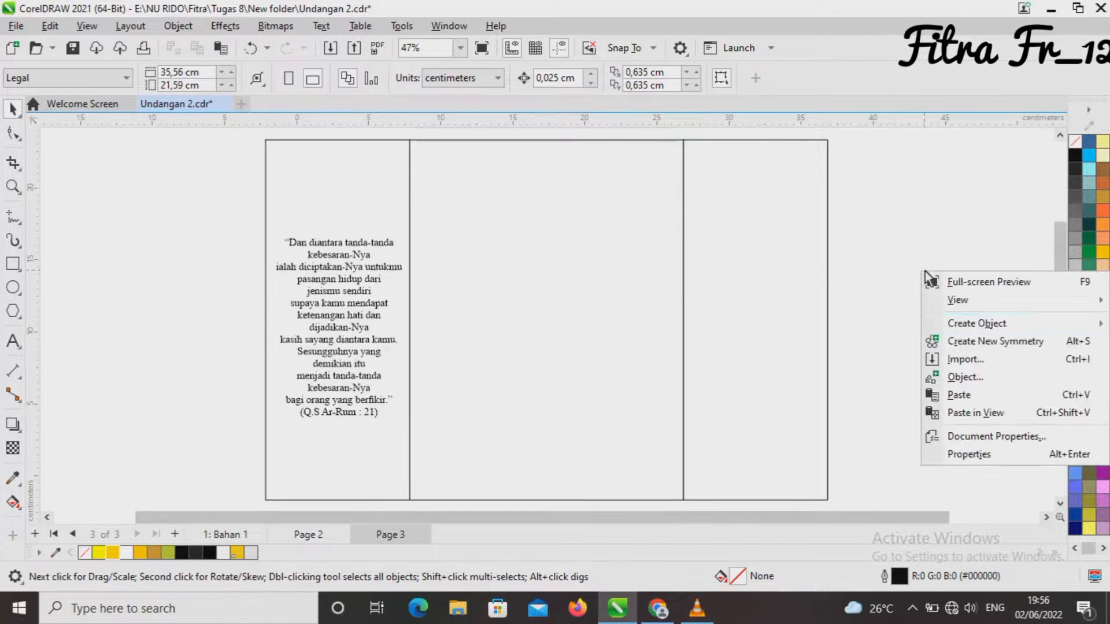
click(960, 396)
Step: Move the map and QR code into the right panel and stretch them to about 10 cm wide by 17.3 cm high
drag(714, 319, 828, 302)
drag(697, 302, 678, 303)
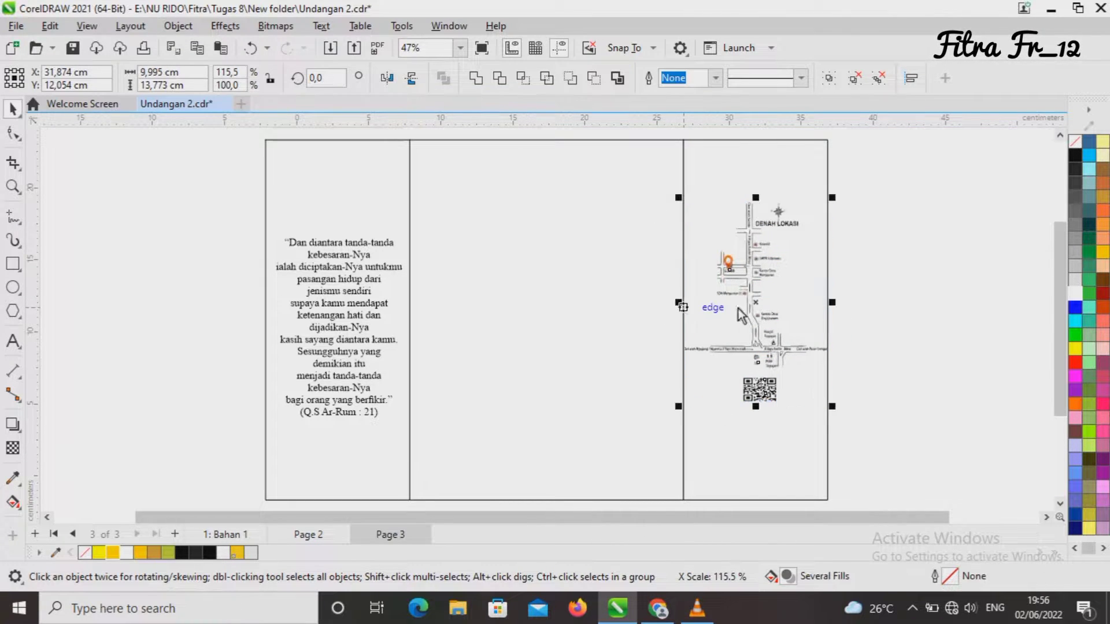
drag(757, 408, 765, 458)
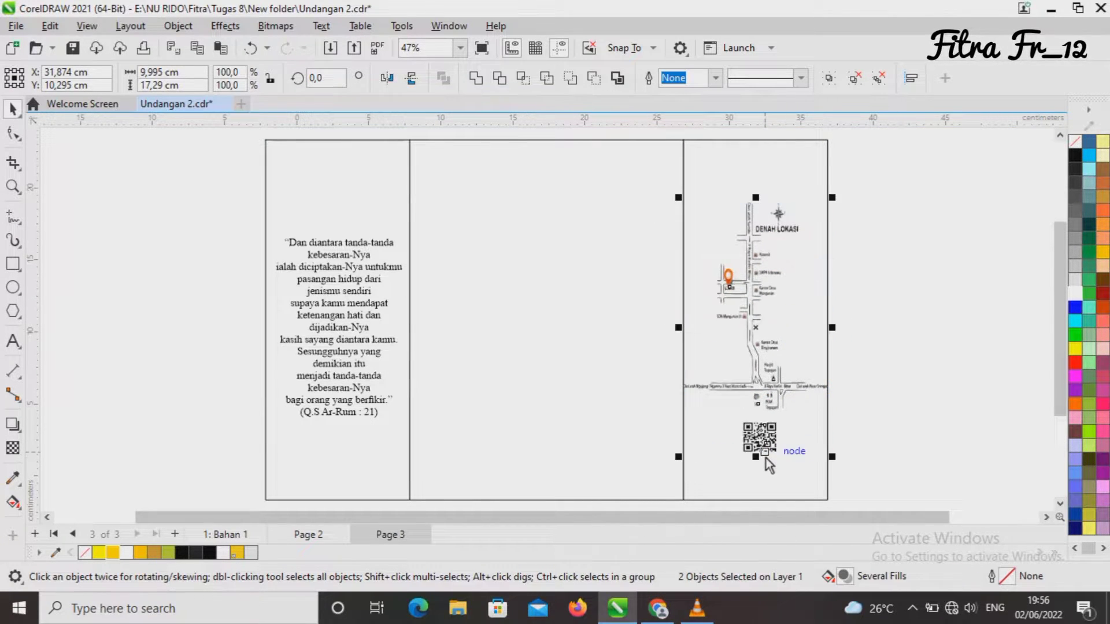
click(916, 384)
Step: Copy the gold ornament beneath the quotation on the Bahan 1 page and paste it onto Page 3
click(225, 535)
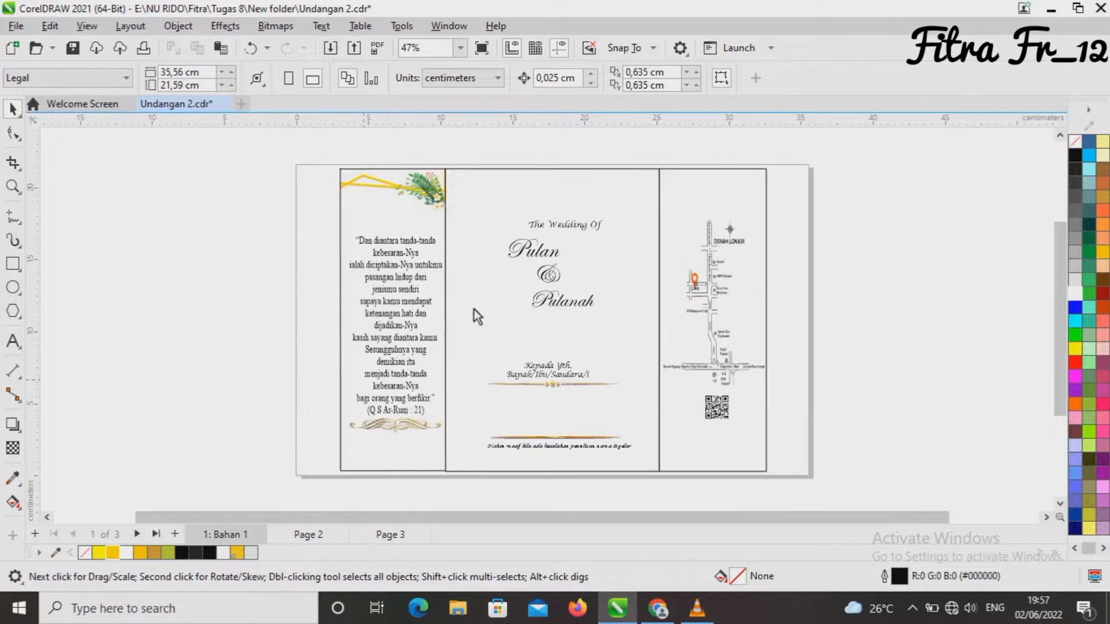
click(409, 435)
right_click(407, 430)
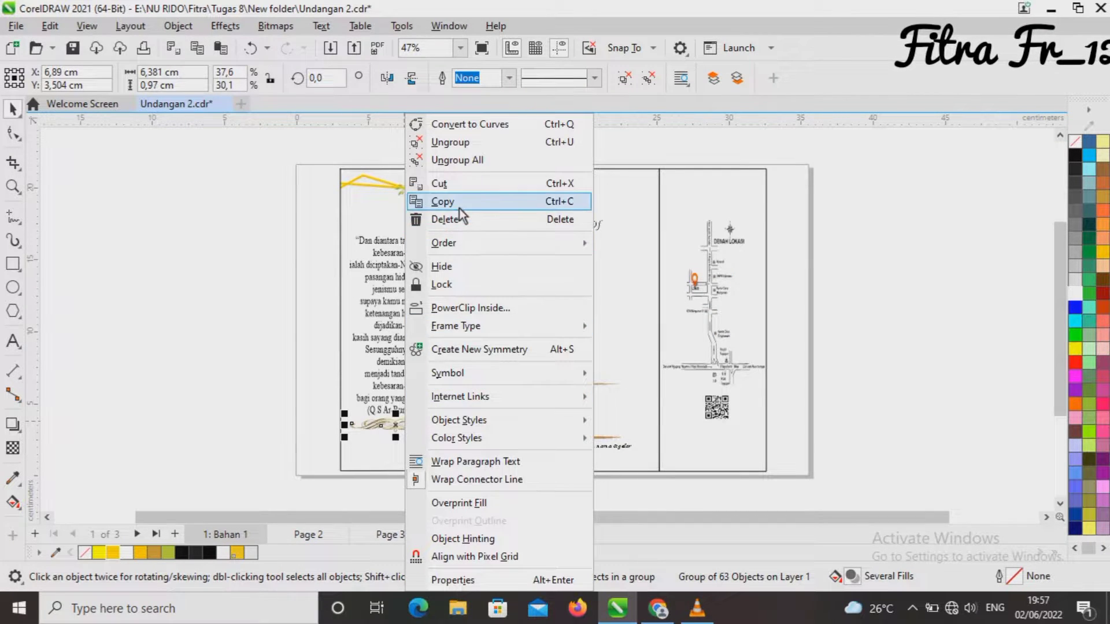
click(448, 140)
click(391, 535)
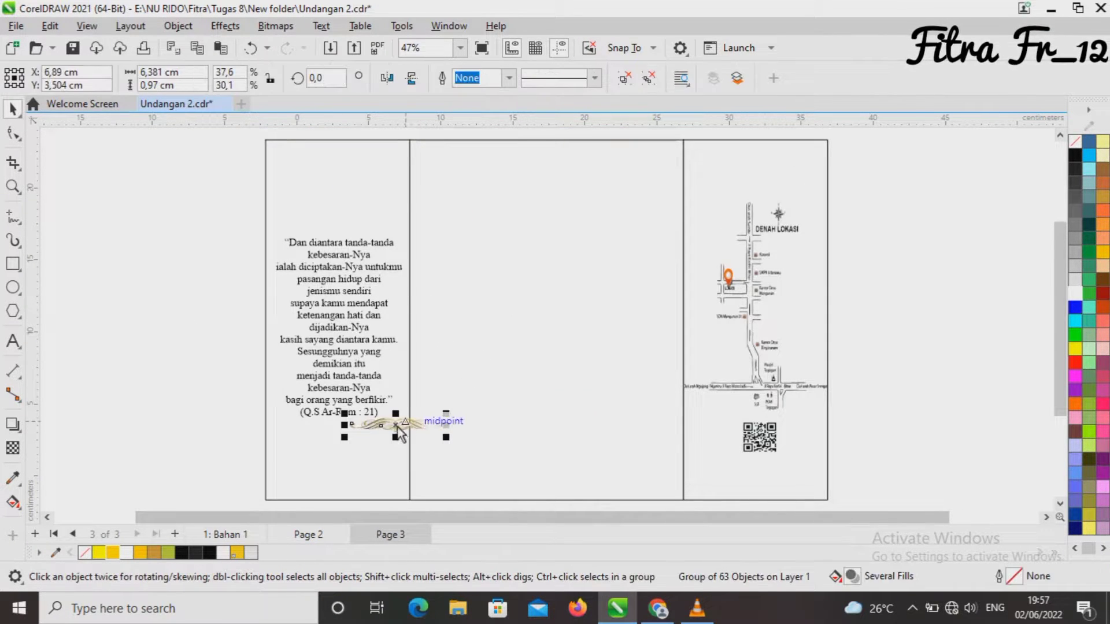
Step: Place the gold ornament above the quotation and a second one below it, enlarging the lower one to about 7.43 × 1.13 cm
drag(396, 426, 335, 227)
right_click(339, 224)
click(344, 429)
drag(384, 442, 400, 450)
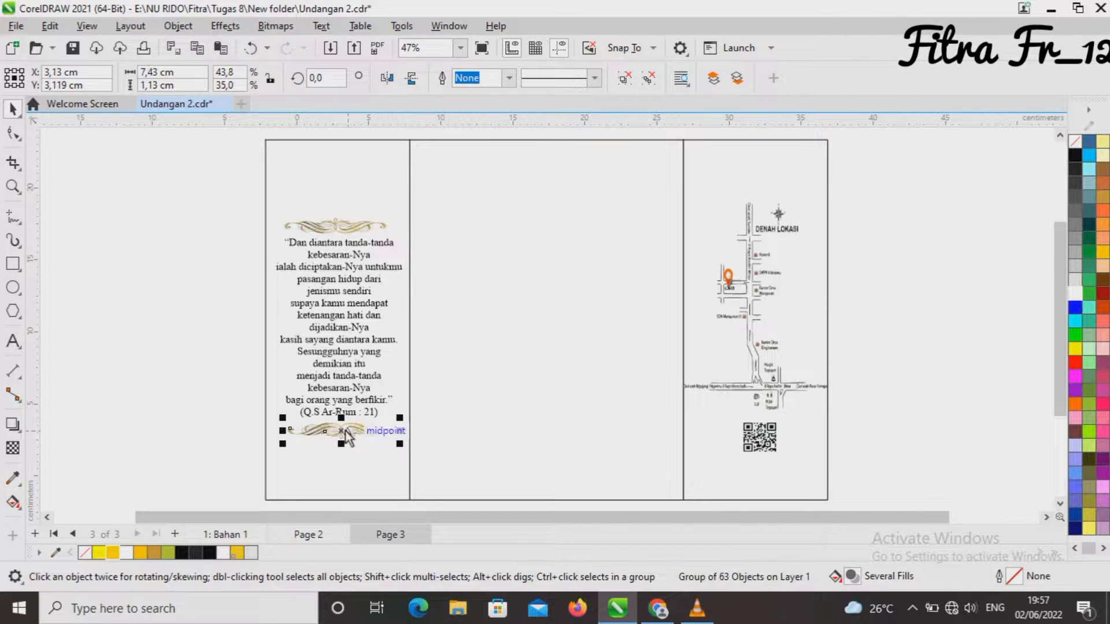
drag(344, 429, 343, 433)
click(185, 394)
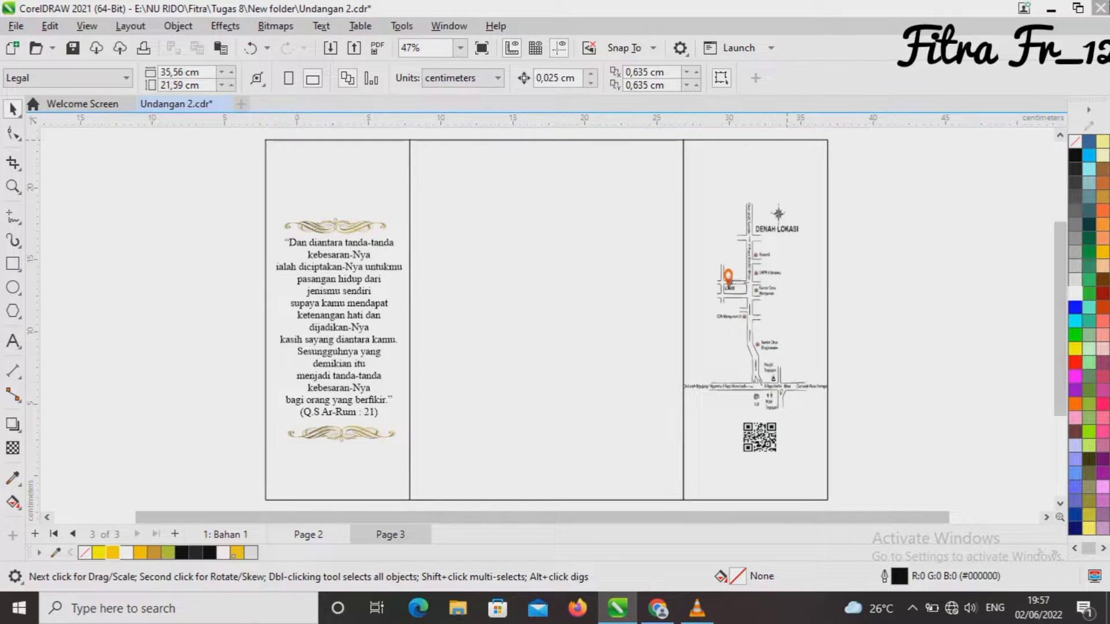
Step: Nudge the upper gold ornament left to center it above the quotation
mouse_move(349, 224)
mouse_down()
mouse_move(332, 225)
mouse_move(345, 224)
mouse_up()
click(223, 249)
click(338, 228)
key(Left)
key(Left)
key(Left)
key(Left)
key(Left)
key(Left)
key(Left)
key(Left)
key(Left)
key(Left)
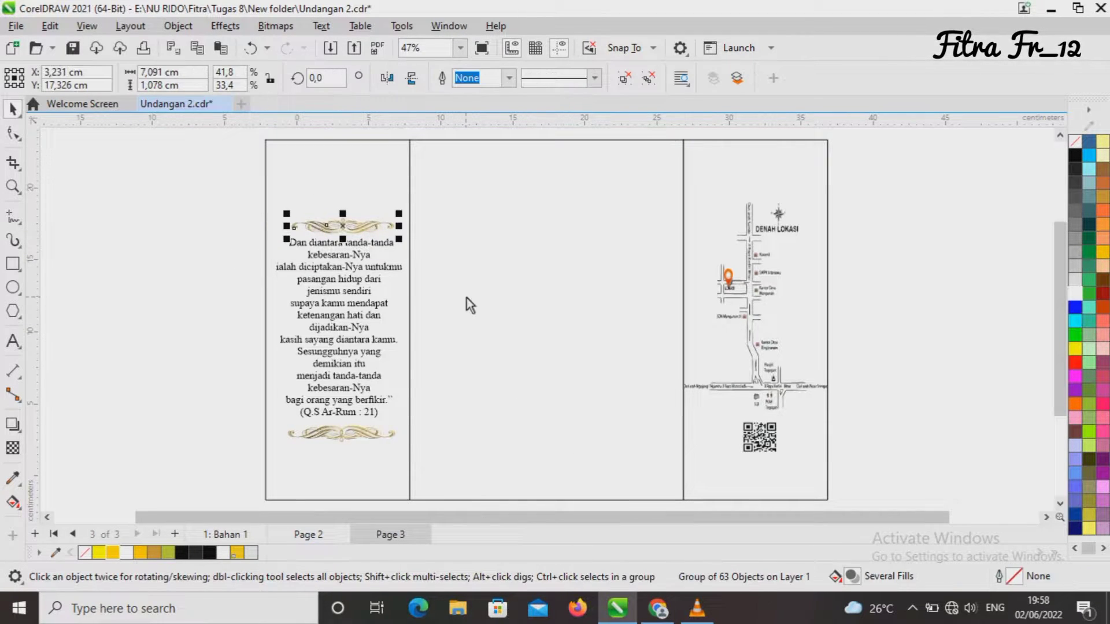
click(131, 327)
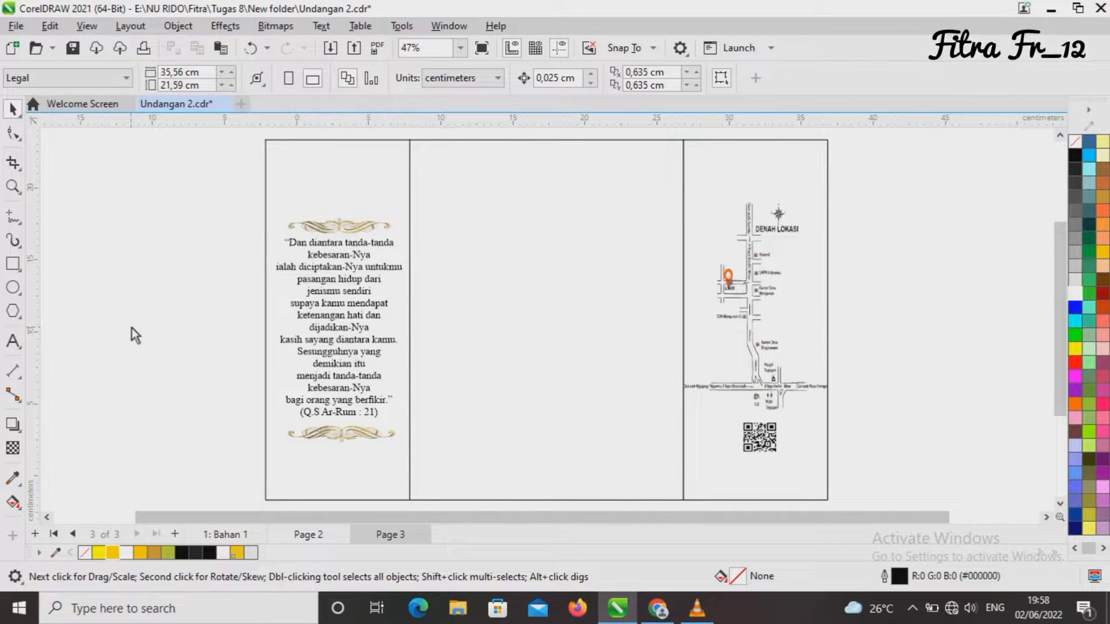
Step: Copy the green floral picture from the Bahan 1 page and paste it onto Page 3
click(228, 534)
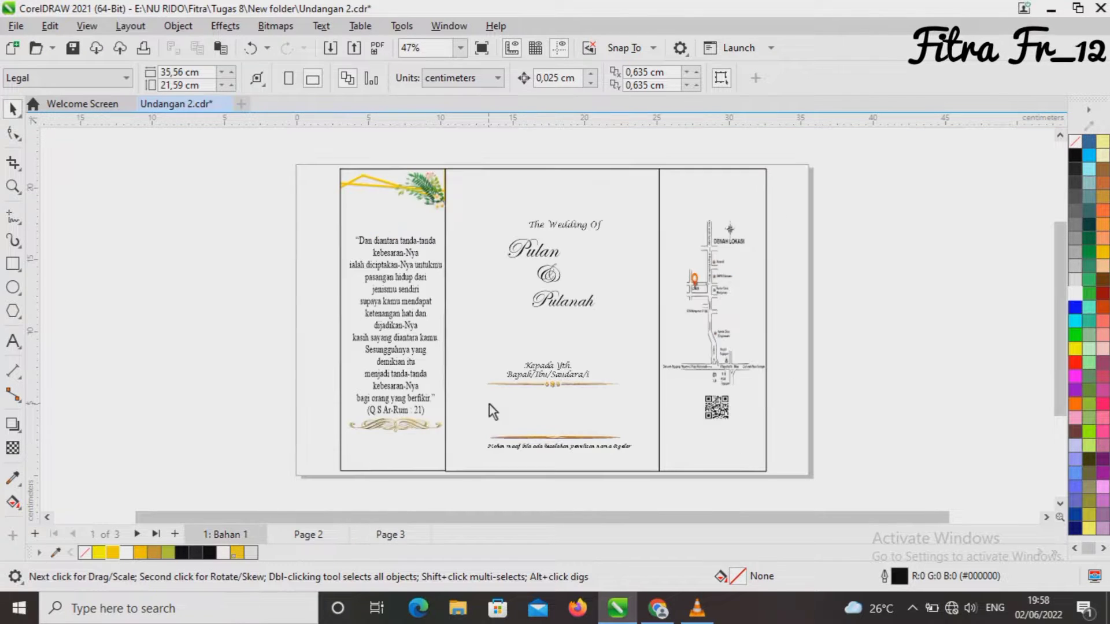
click(535, 229)
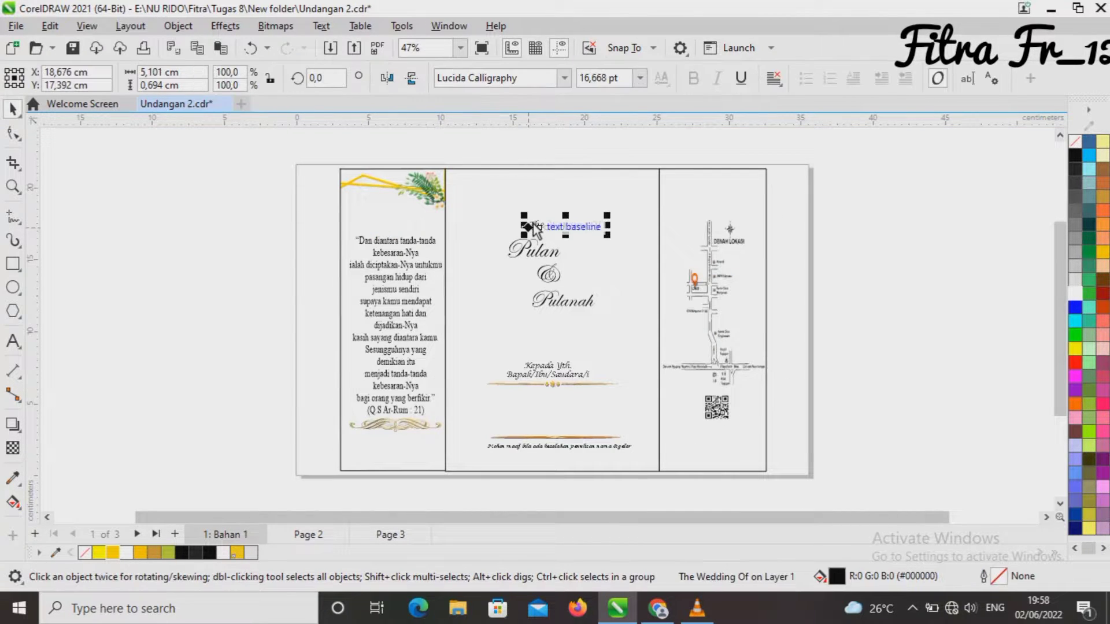
click(12, 346)
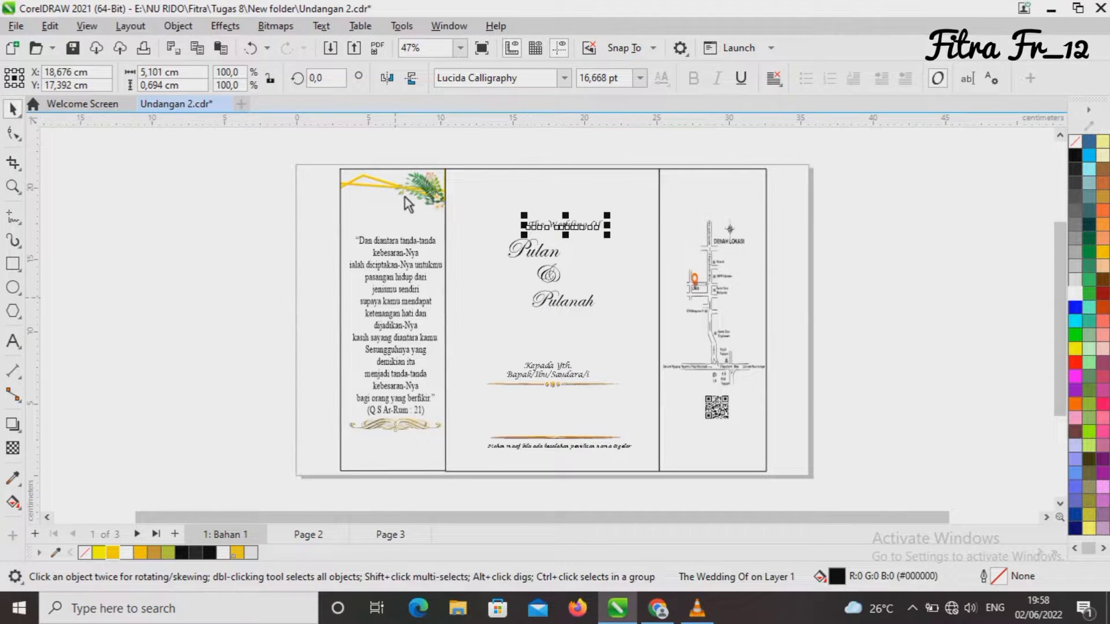
click(431, 188)
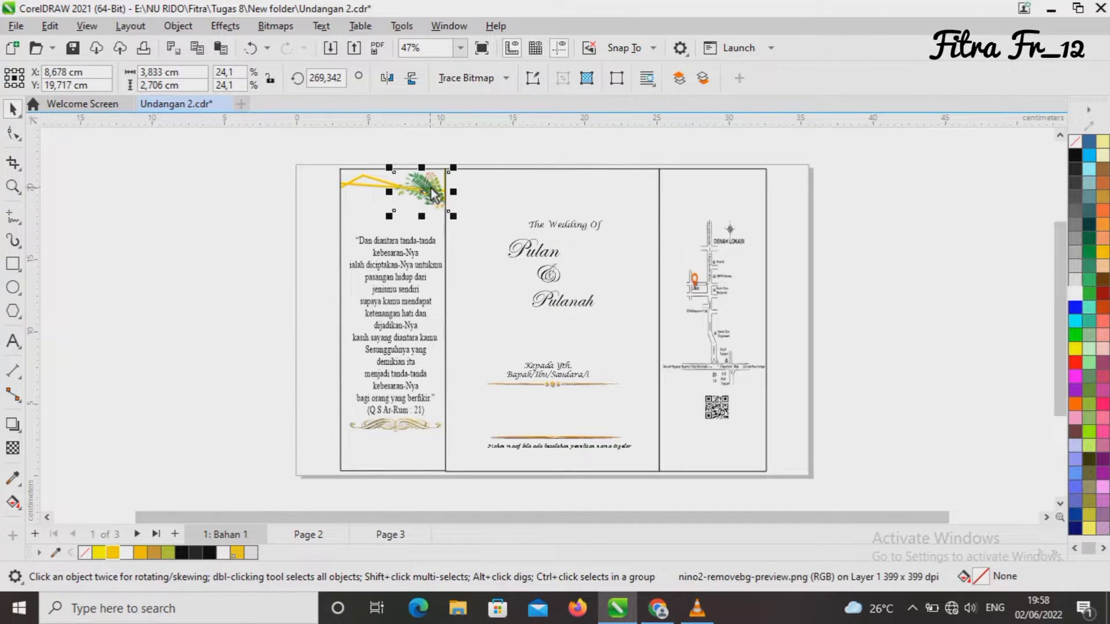
click(389, 536)
key(ctrl+v)
Step: Copy the pair of gold divider lines from the Bahan 1 page and paste it onto Page 3
click(243, 535)
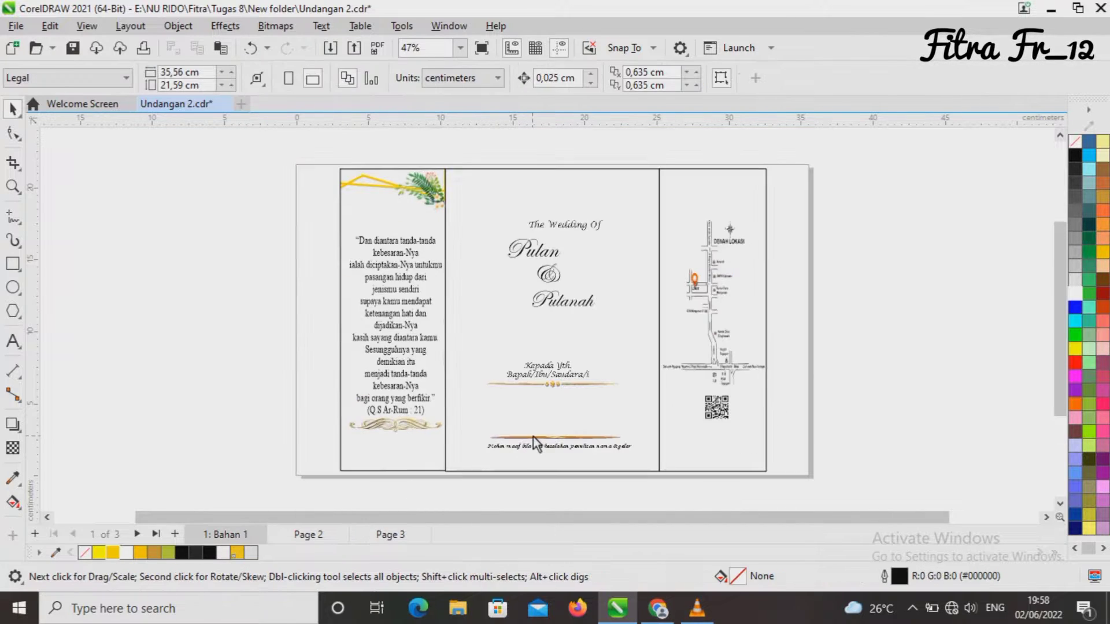
click(533, 437)
click(394, 532)
key(ctrl+v)
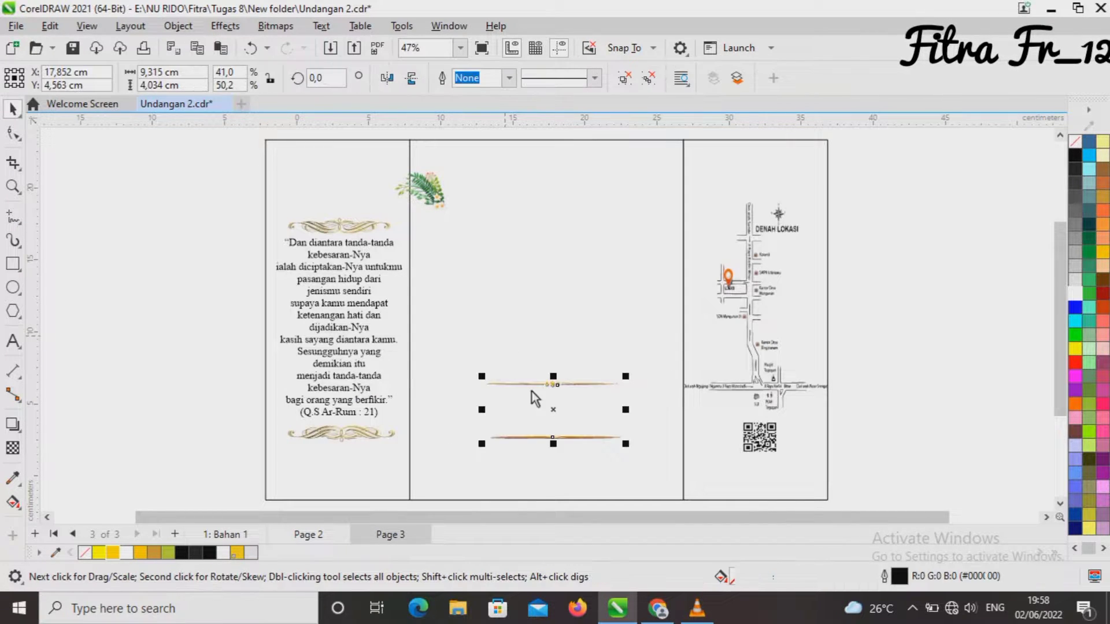
Step: Lower the gold dividers in the middle panel, widen them to about 12.11 cm and space them taller, and park the floral picture outside the left panel
drag(551, 408, 527, 437)
drag(600, 440, 642, 440)
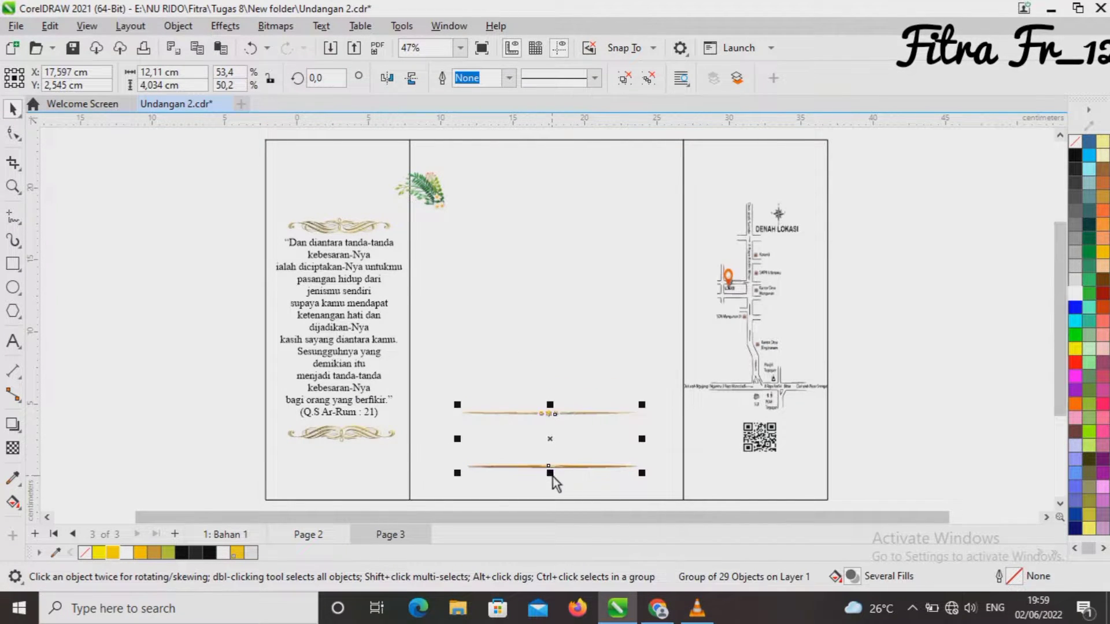
drag(551, 473, 551, 485)
drag(424, 193, 177, 201)
Step: Draw a hexagon in the upper middle panel, rotate it to stand on a corner, and enlarge it to about 10.27 × 11.76 cm
click(14, 312)
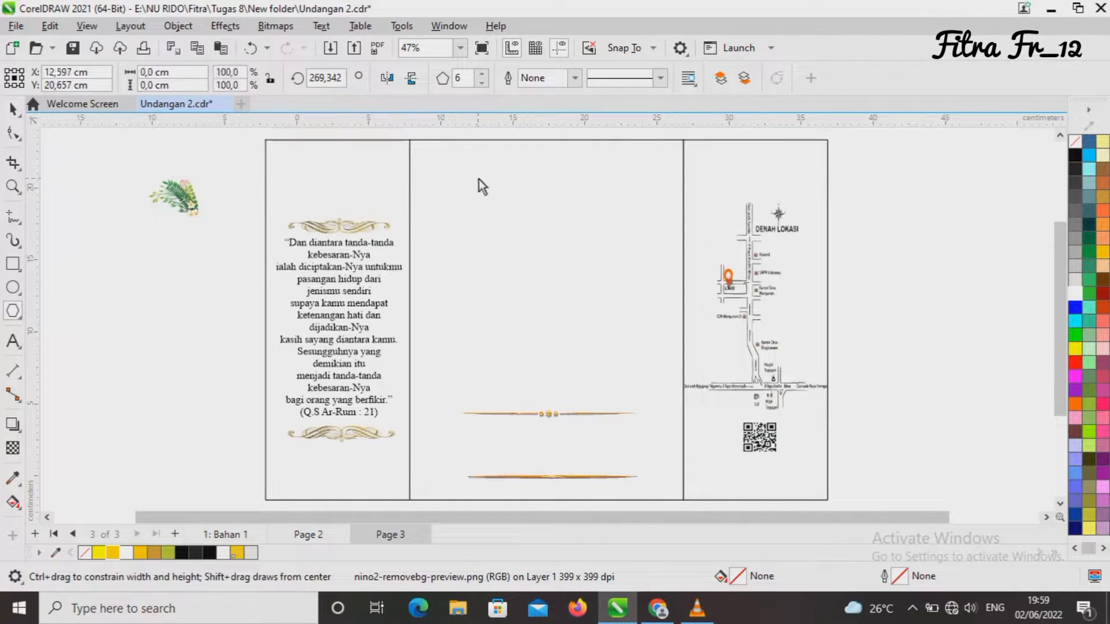
mouse_move(479, 182)
mouse_down()
mouse_move(544, 216)
mouse_move(516, 219)
mouse_move(541, 234)
mouse_up()
click(537, 229)
drag(612, 144, 607, 140)
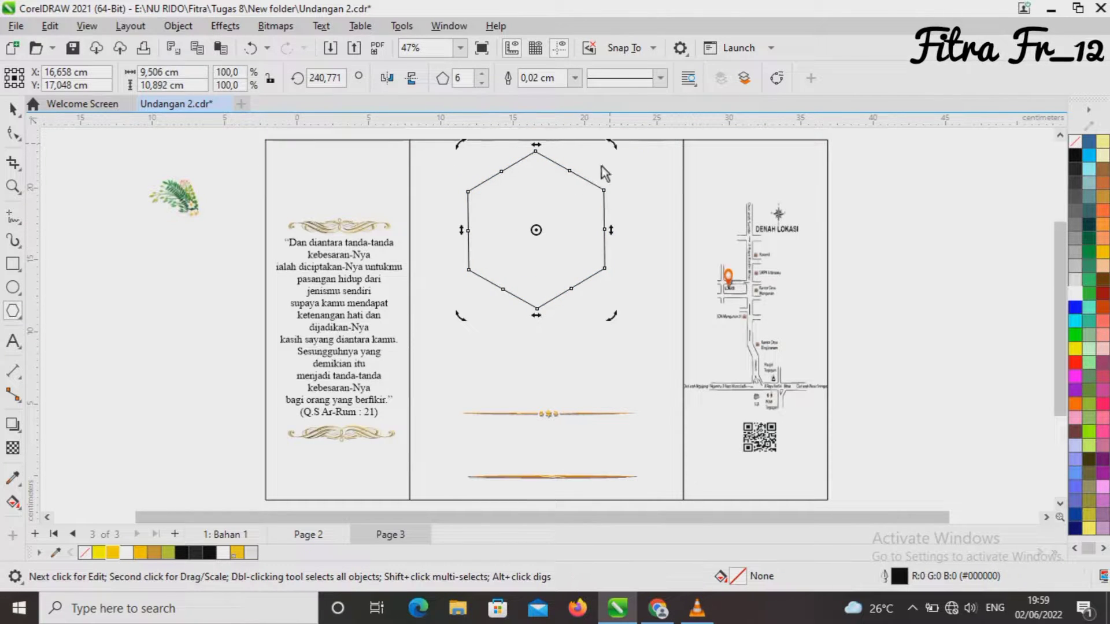
click(16, 112)
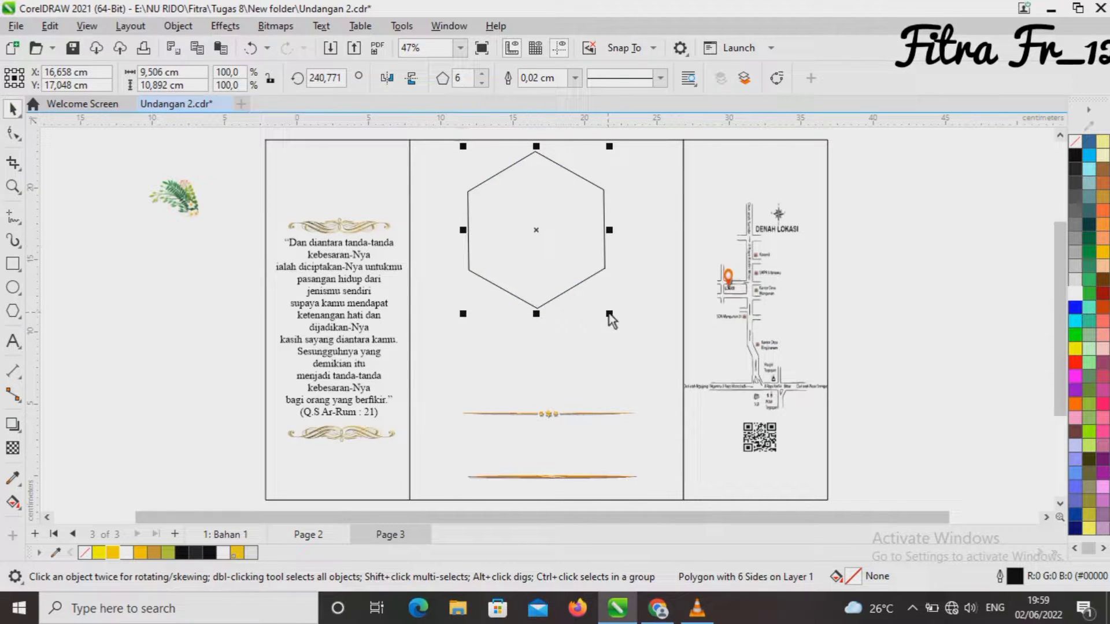
drag(609, 314, 620, 326)
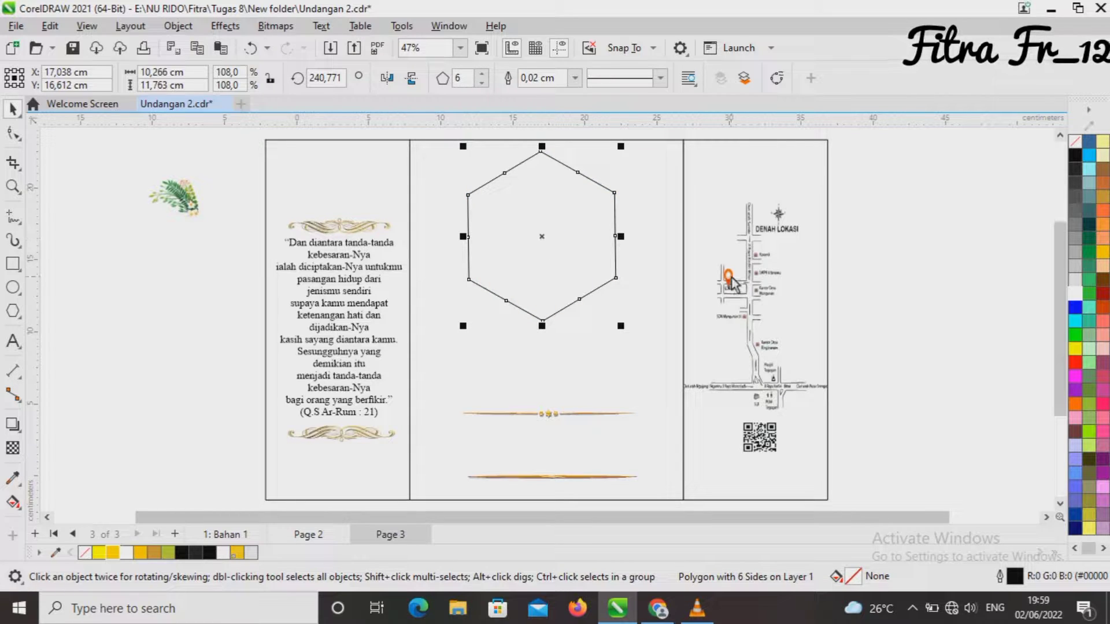
Step: Duplicate the hexagon, center the copy on the original and rotate it clockwise to about 218.3°
key(ctrl+d)
drag(551, 228, 541, 237)
click(542, 238)
drag(625, 154, 661, 179)
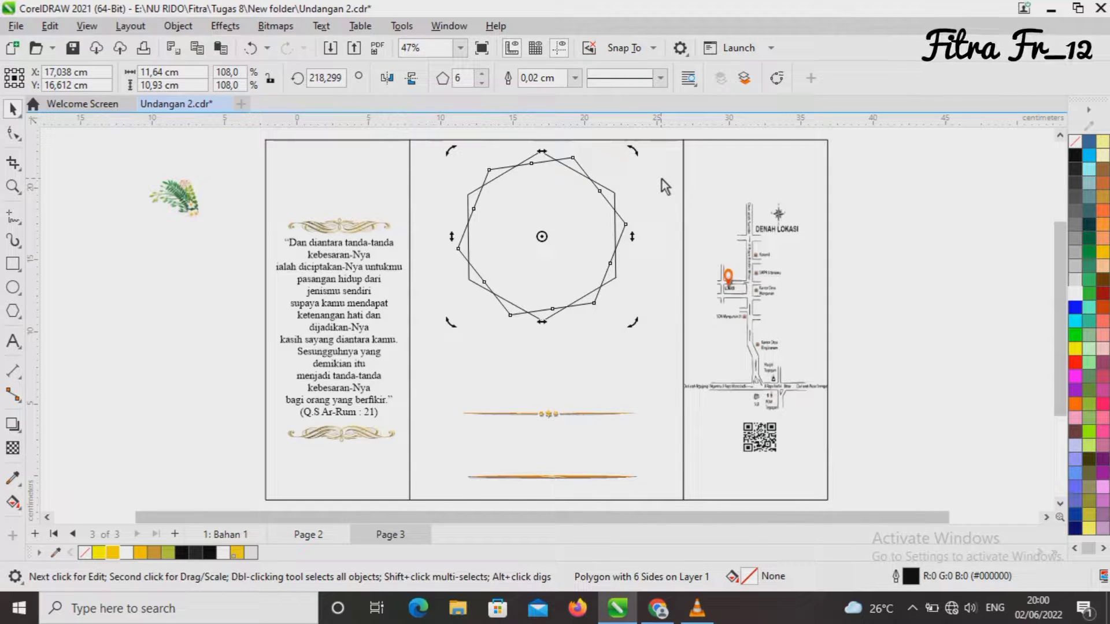
click(203, 147)
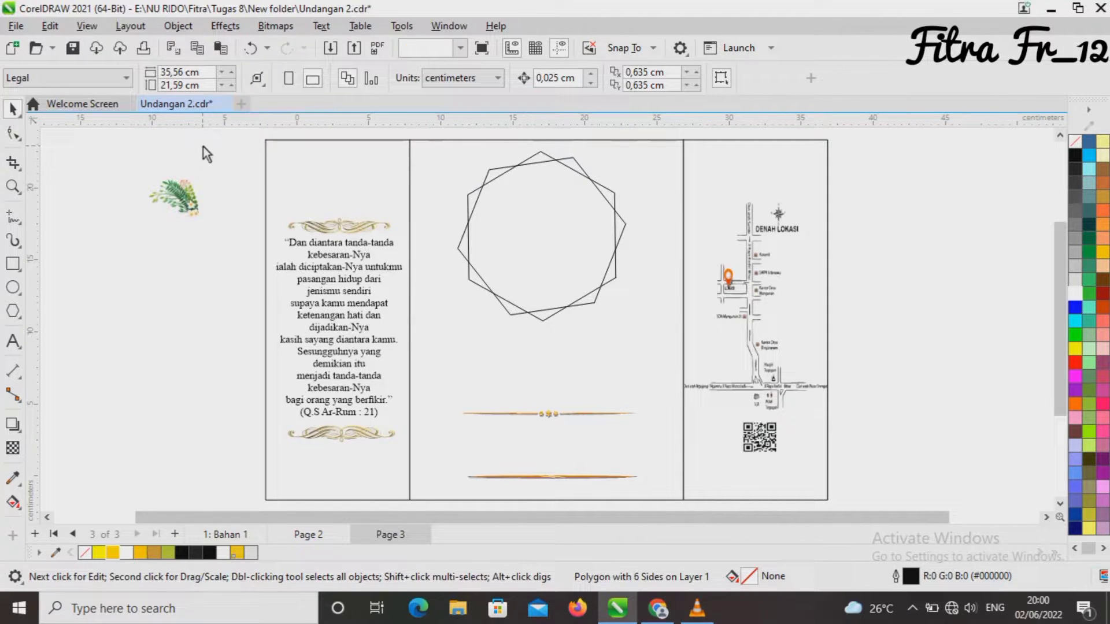
Step: Set the rotated hexagon's outline to 0.1 cm wide and gold, sampling the color from the document palette
click(524, 317)
double_click(1017, 579)
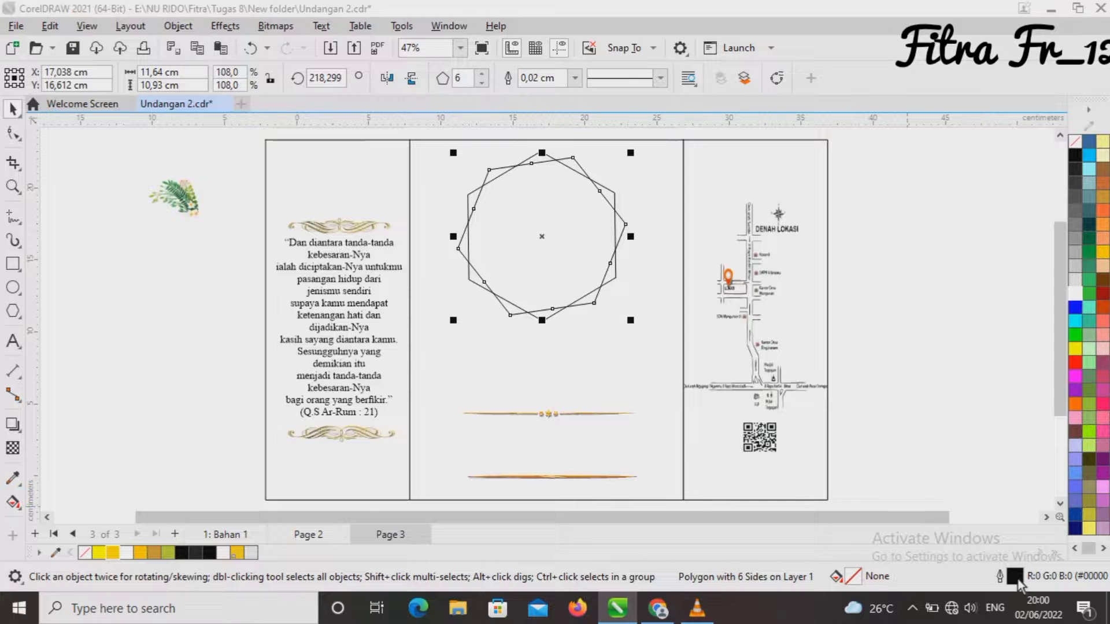
click(480, 210)
click(470, 311)
click(478, 188)
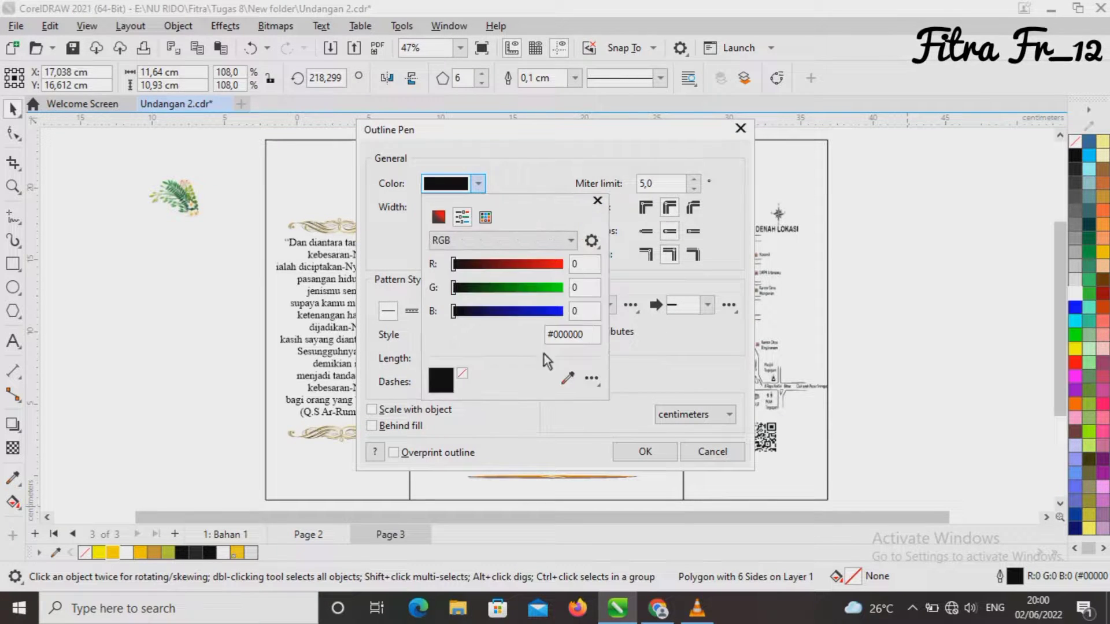
click(569, 380)
click(112, 556)
click(645, 453)
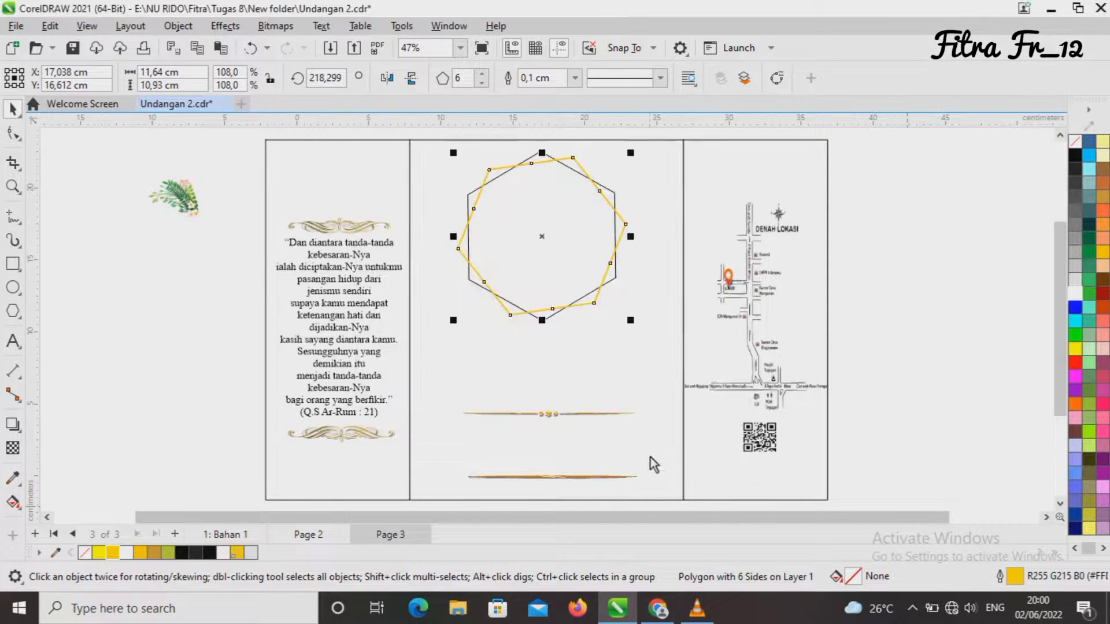
Step: Give the original upright hexagon the same 0.1 cm gold outline, sampled from the document palette
click(615, 281)
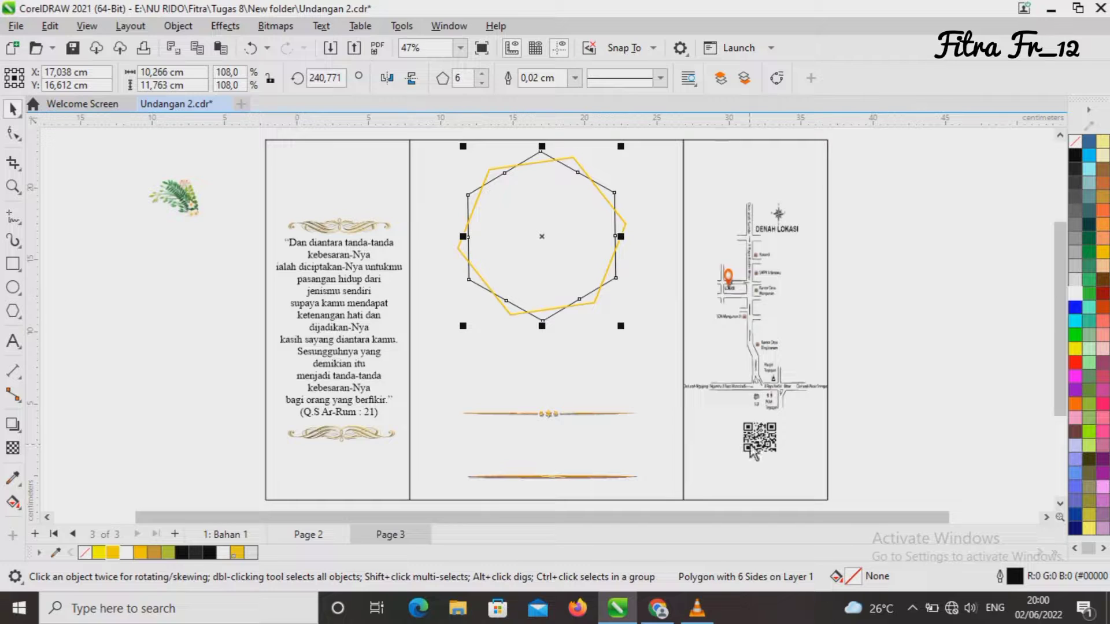
double_click(1014, 576)
click(479, 207)
click(463, 314)
click(479, 188)
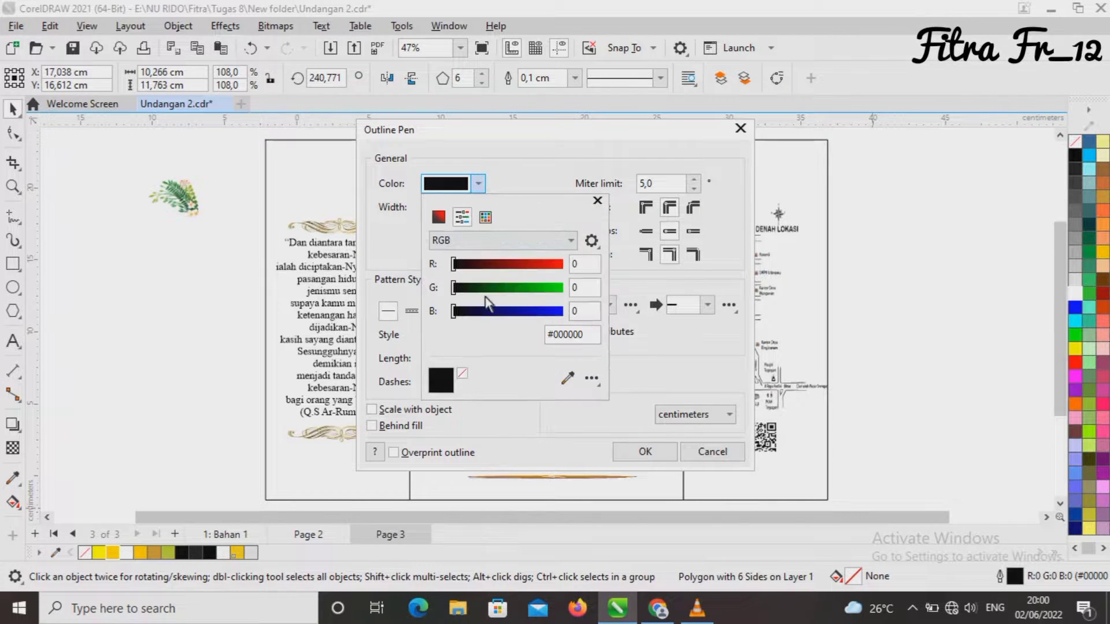
click(568, 379)
click(114, 554)
click(639, 454)
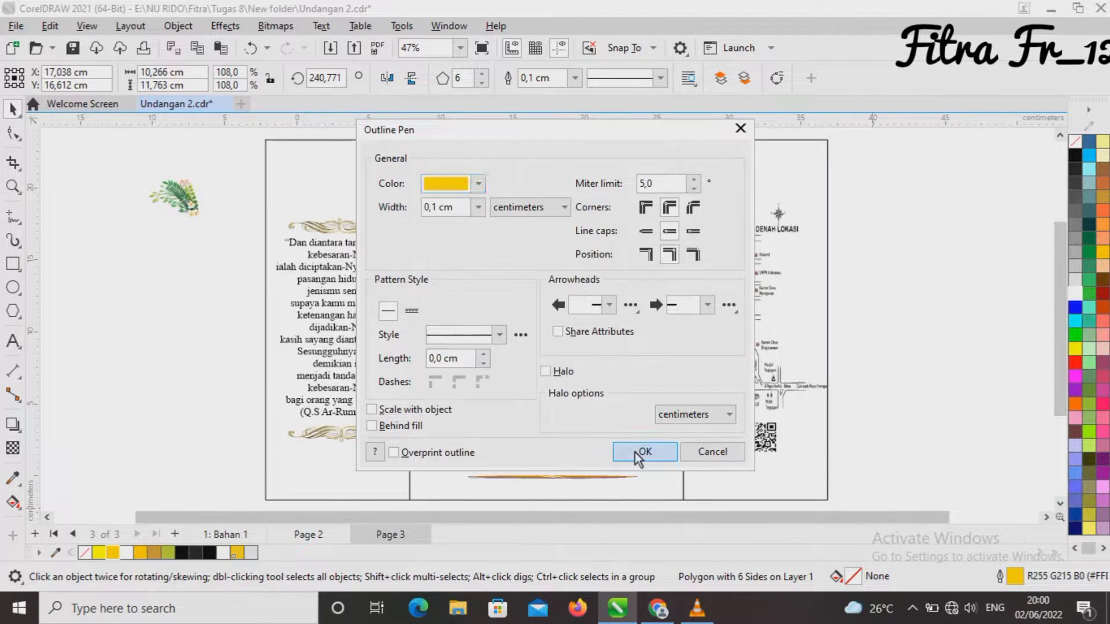
click(889, 321)
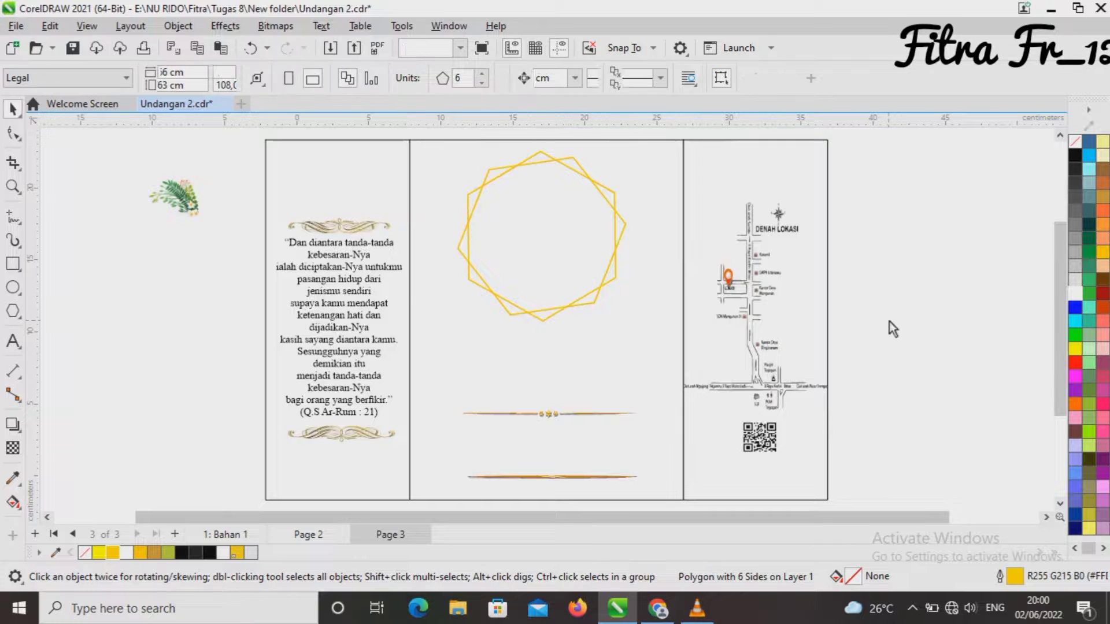
Step: Rotate the original upright hexagon slightly clockwise about its center
click(530, 156)
click(541, 235)
drag(624, 146, 635, 148)
click(671, 205)
click(140, 318)
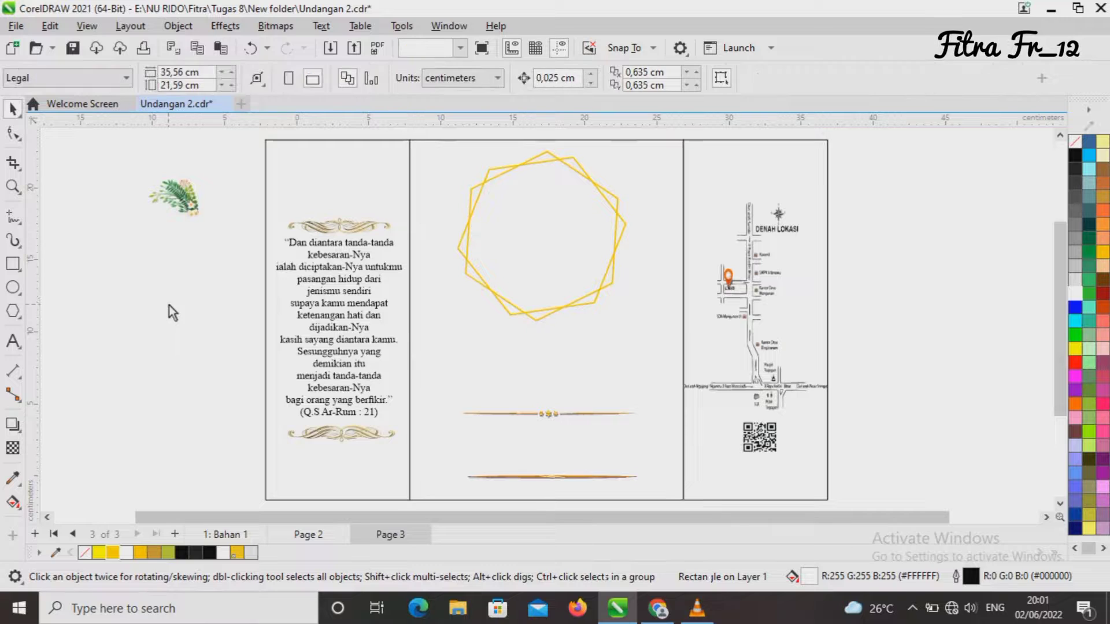
Step: Draw straight freehand lines joining neighboring corners of the two hexagons at the lower left, top and right
click(12, 218)
click(465, 276)
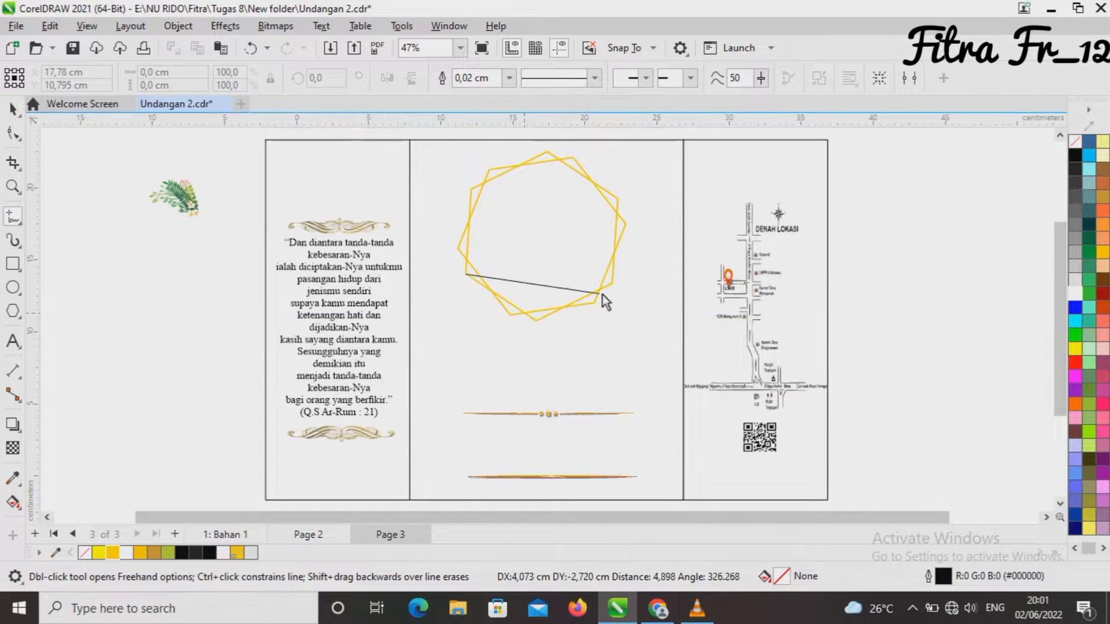
click(507, 315)
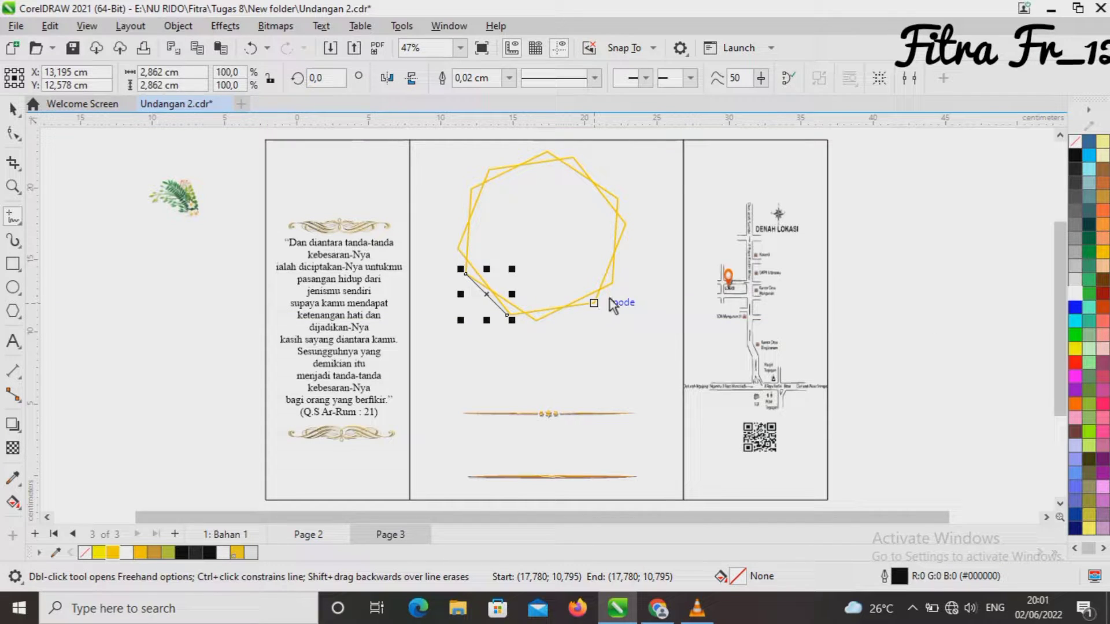
click(579, 156)
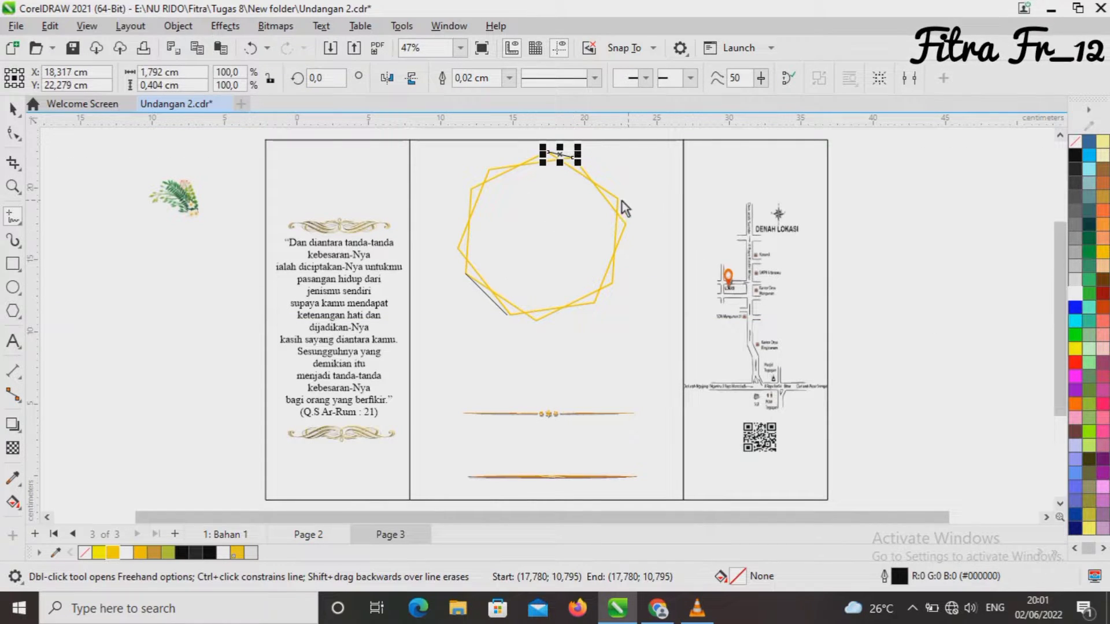
click(627, 226)
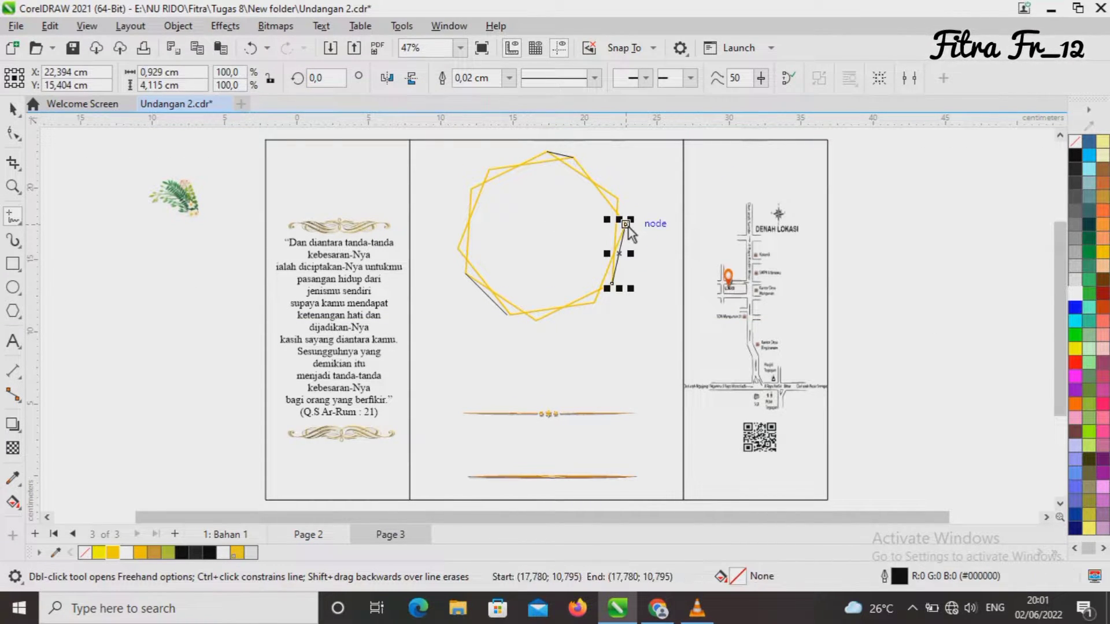
click(13, 108)
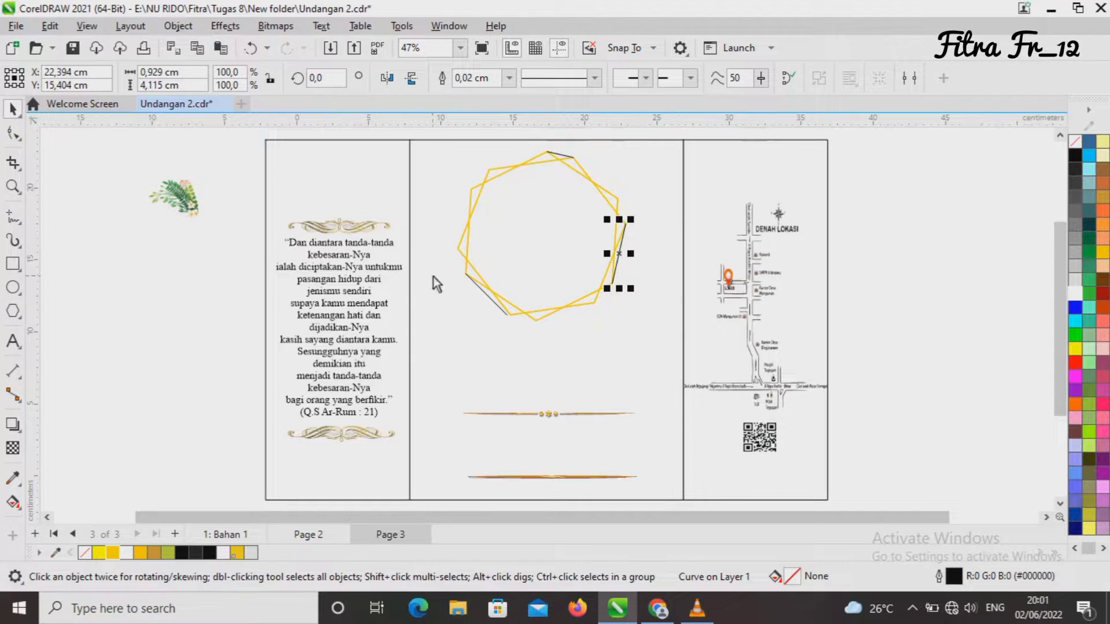
Step: Set the right connecting line's outline to 0.1 cm wide in the sampled gold #FFD700
double_click(953, 577)
click(478, 207)
click(460, 311)
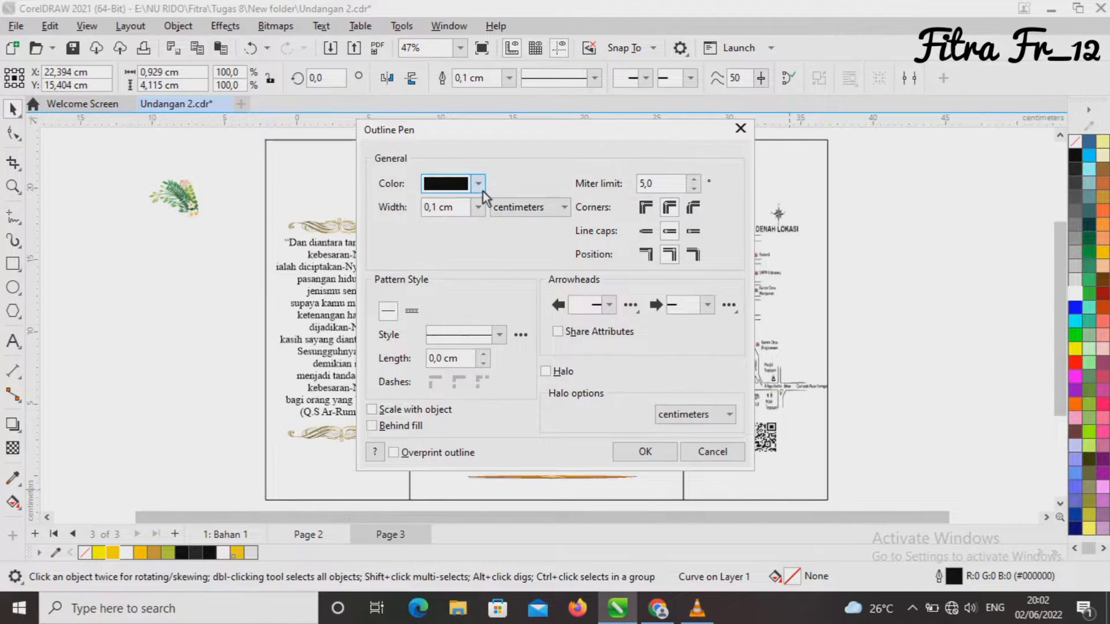
click(479, 186)
click(567, 379)
click(113, 553)
click(629, 456)
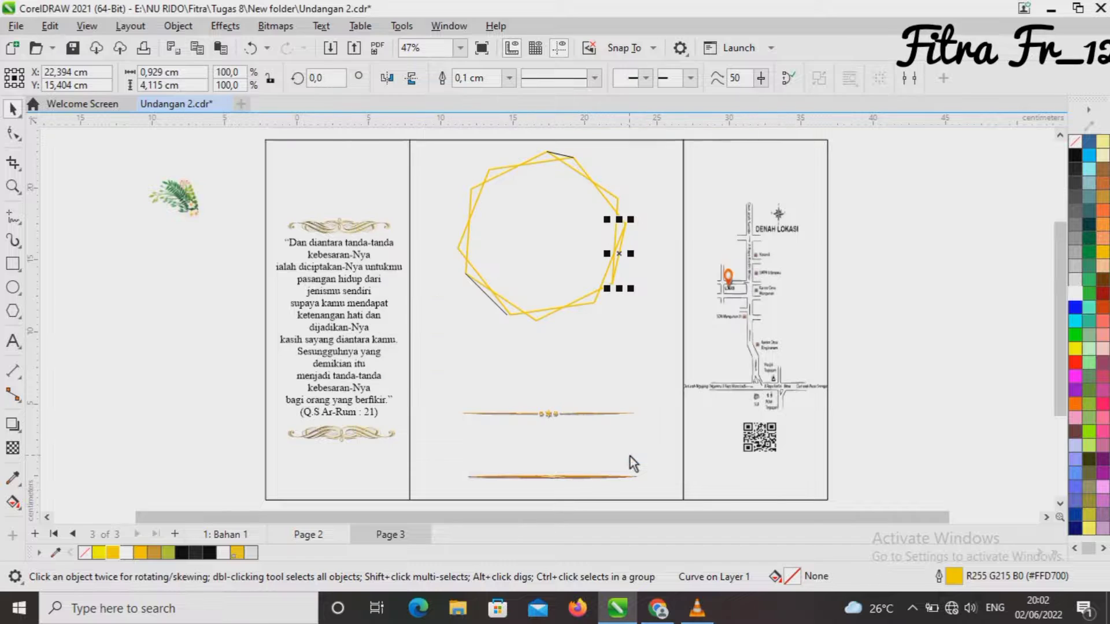
Step: Set the top connecting line's outline to 0.1 cm wide in the sampled gold #FFD700
click(560, 153)
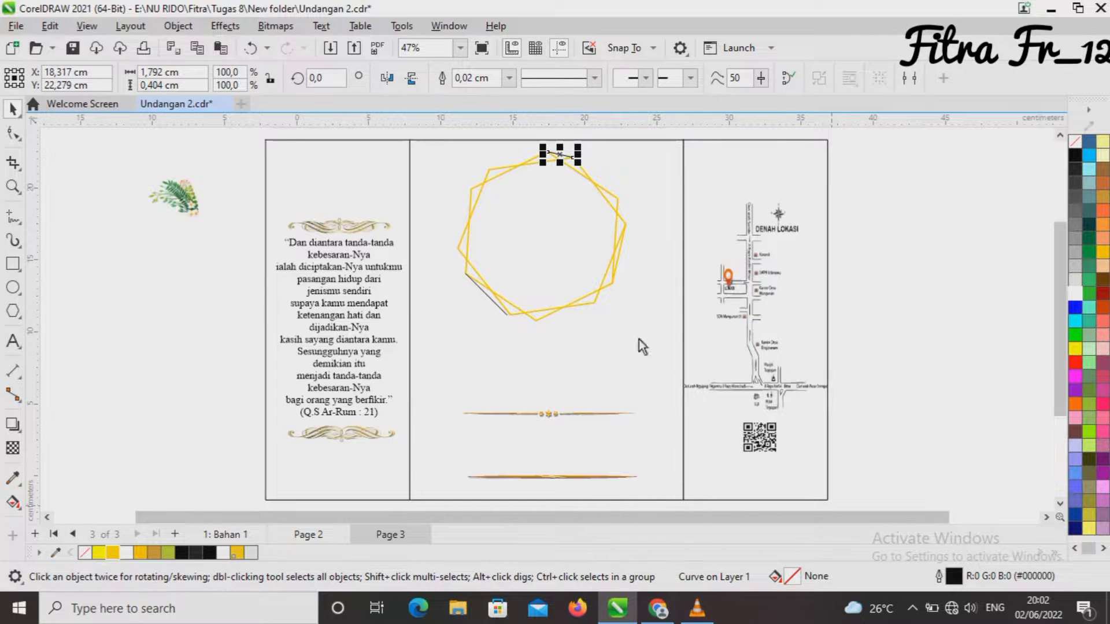
key(F12)
click(478, 208)
click(477, 302)
click(478, 184)
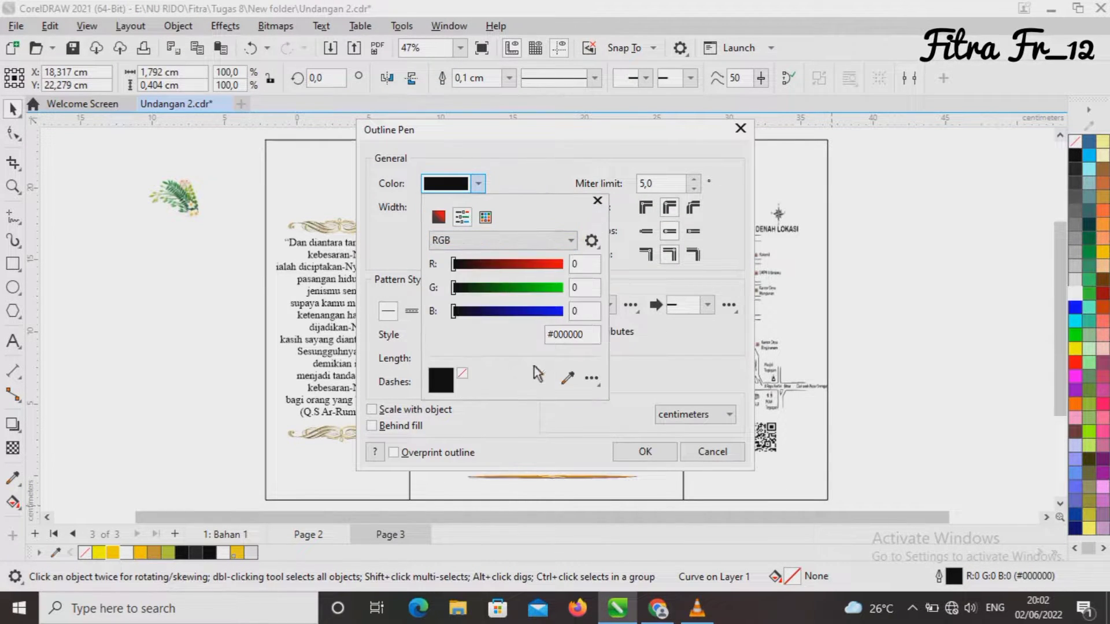
click(567, 378)
click(112, 553)
click(639, 456)
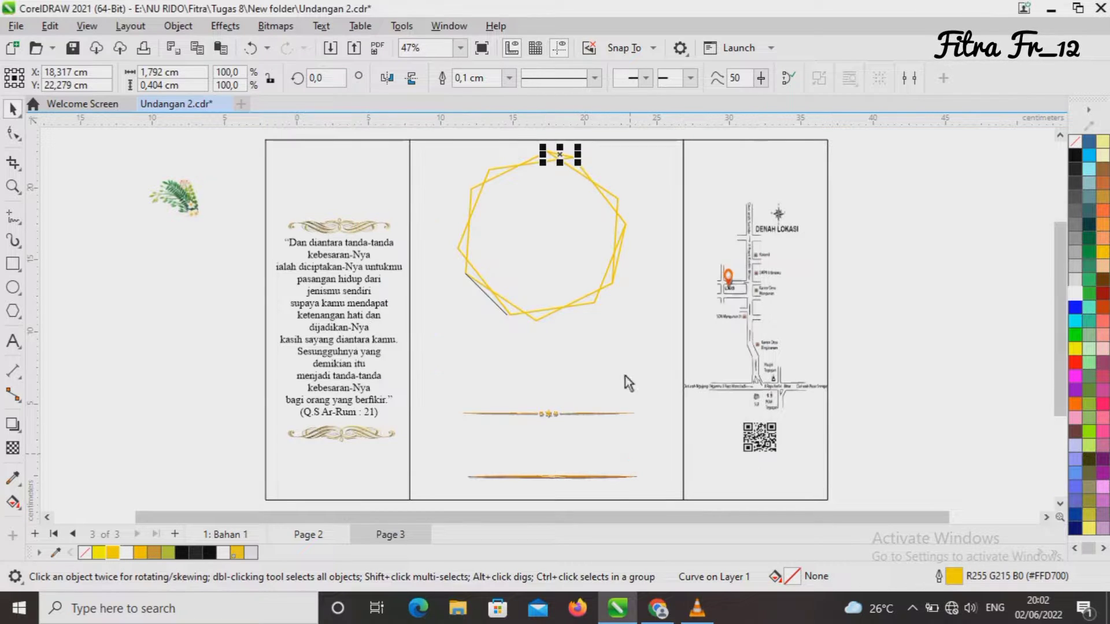
Step: Set the lower-left connecting line's outline to 0.1 cm wide in the sampled gold #FFD700
click(500, 312)
double_click(954, 578)
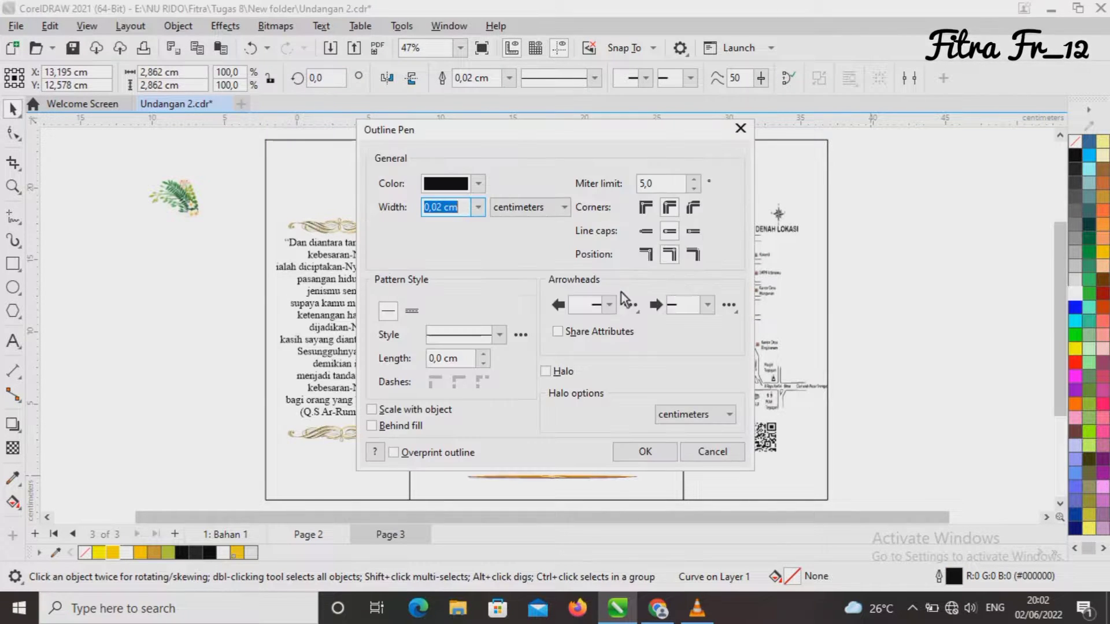
click(479, 207)
click(474, 308)
click(482, 184)
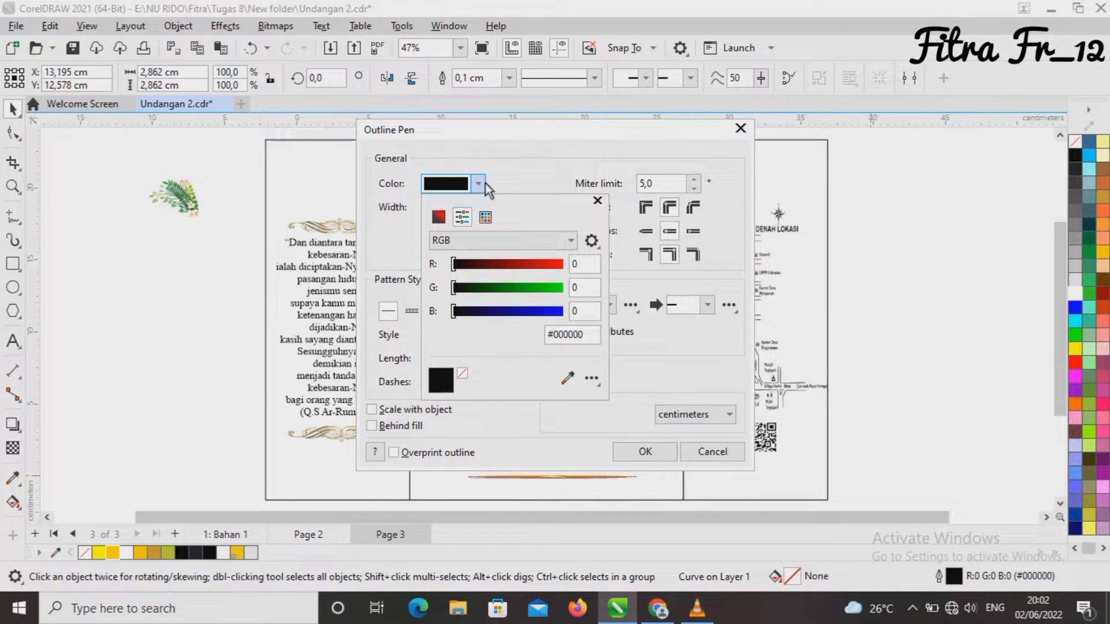
click(568, 378)
click(116, 552)
click(628, 457)
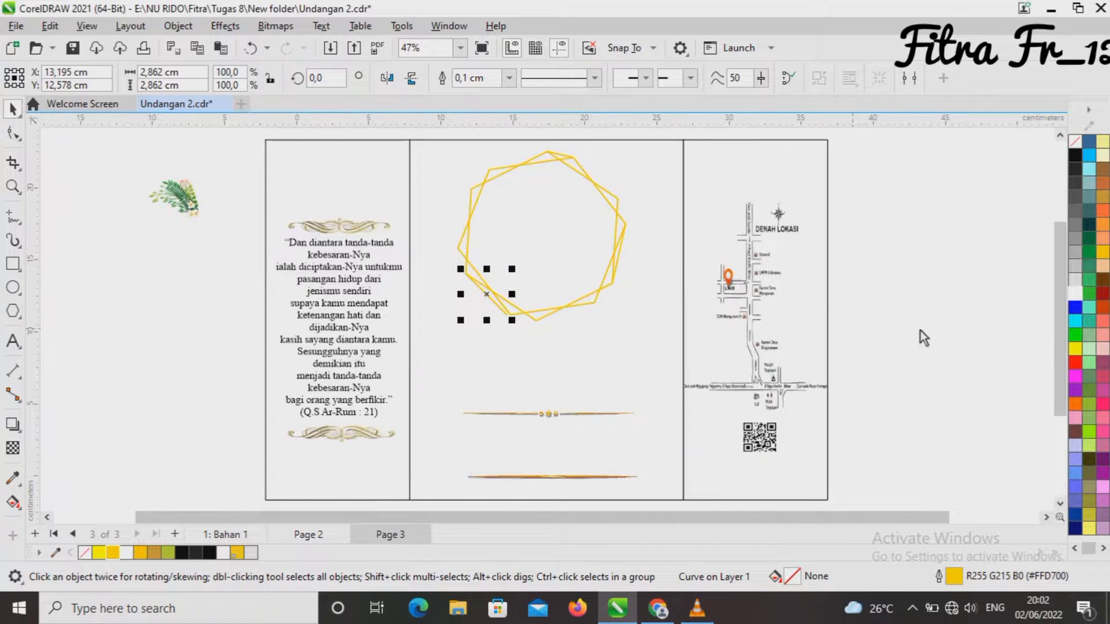
Step: Shift the lower-left connecting line slightly right so its end meets the hexagon corner
click(920, 330)
click(508, 315)
drag(507, 316, 511, 315)
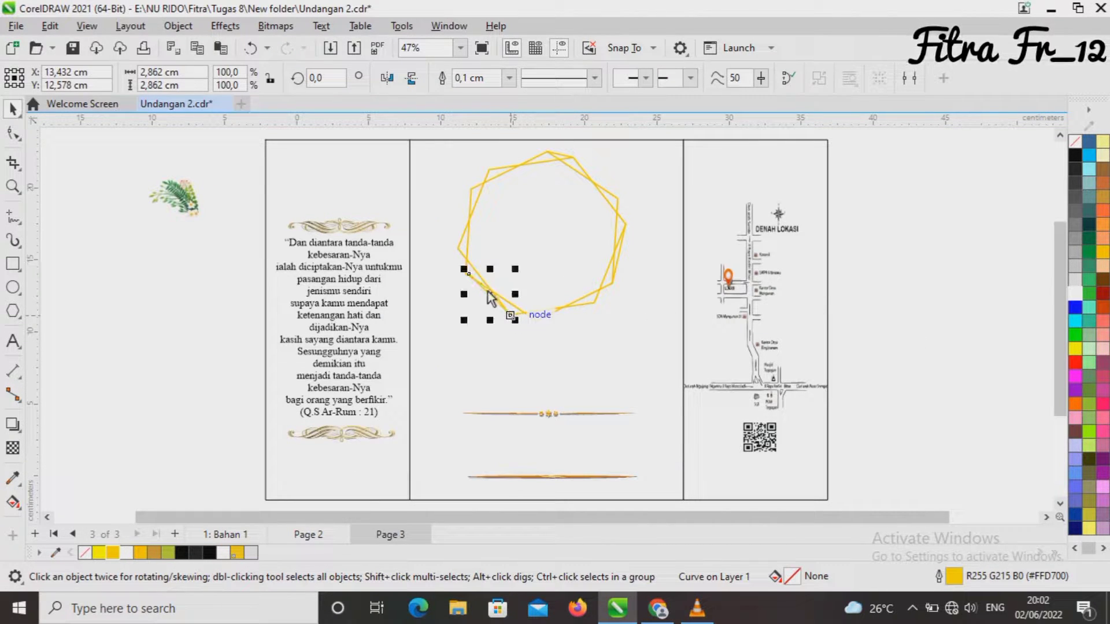
Step: Nudge the lower-left connecting line into line with the corners of both gold hexagons
key(Up)
key(Up)
key(Up)
key(Up)
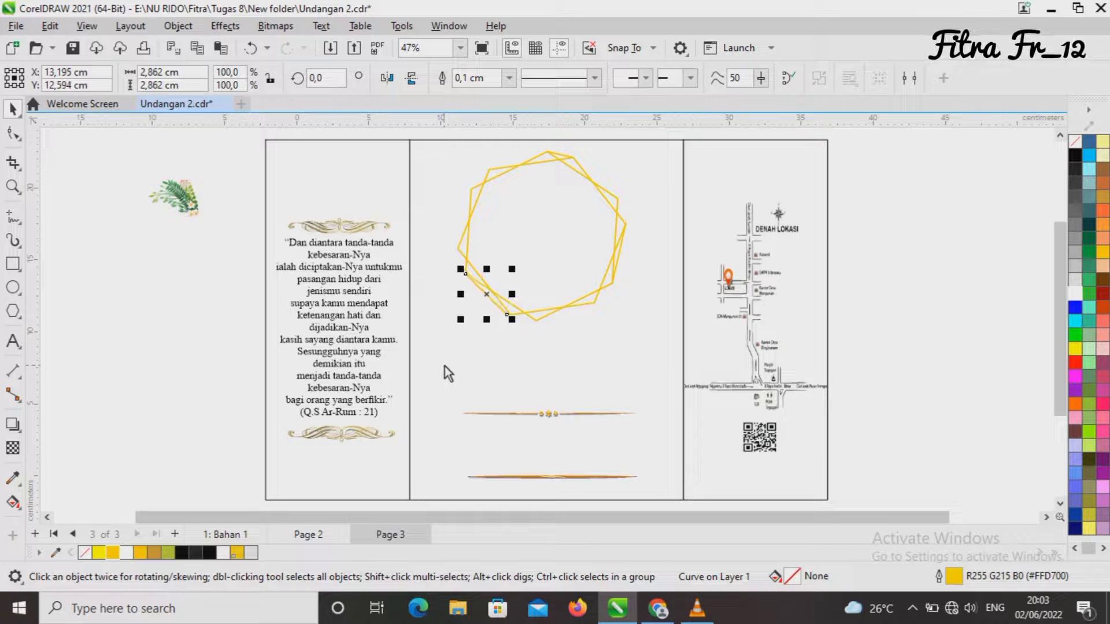
key(Right)
click(182, 331)
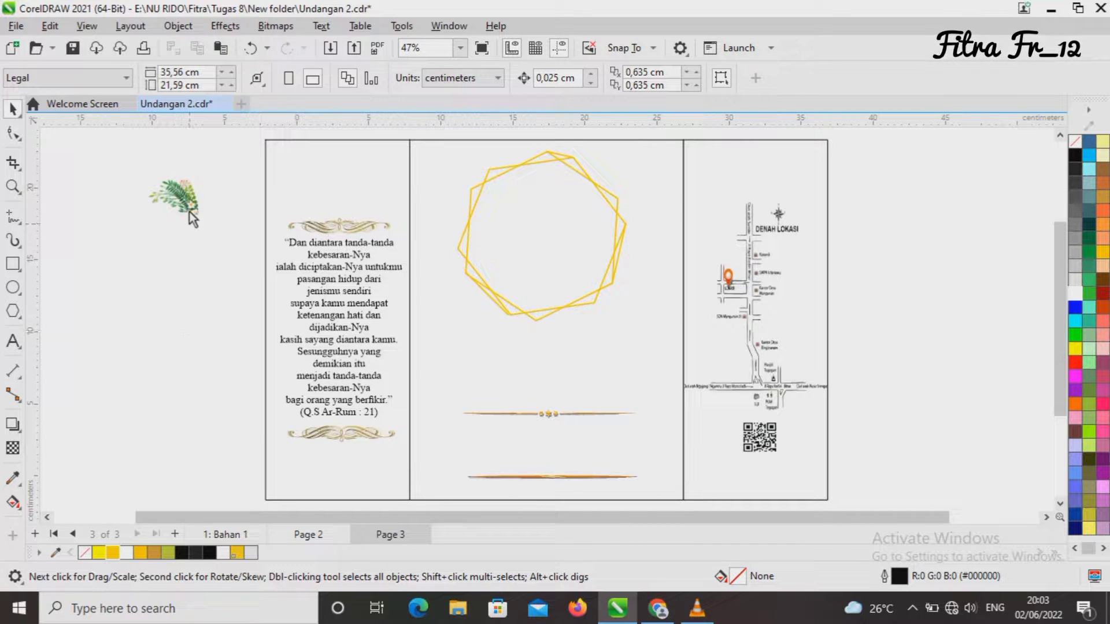
Step: Move the floral from beside the page onto the gold frame's right edge and rotate it along that edge
drag(189, 211, 675, 309)
click(634, 263)
drag(677, 223, 629, 252)
click(637, 257)
drag(672, 205, 660, 194)
click(638, 337)
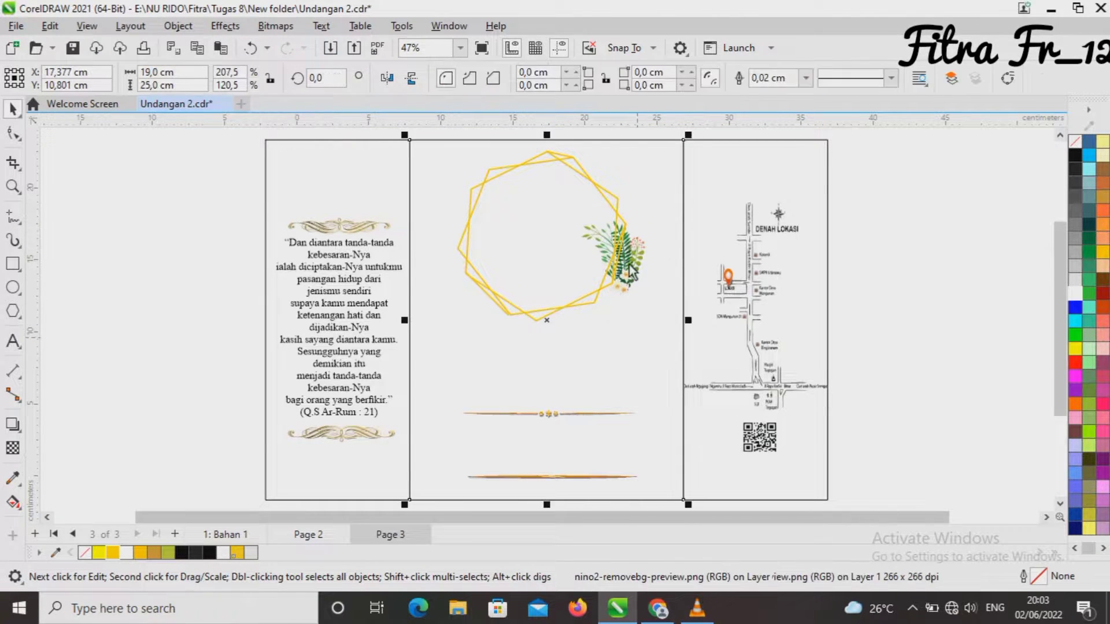
Step: Enlarge the floral to about 41.3% and rotate it to about 227.6° over the frame's right edge
click(629, 264)
drag(614, 307, 551, 325)
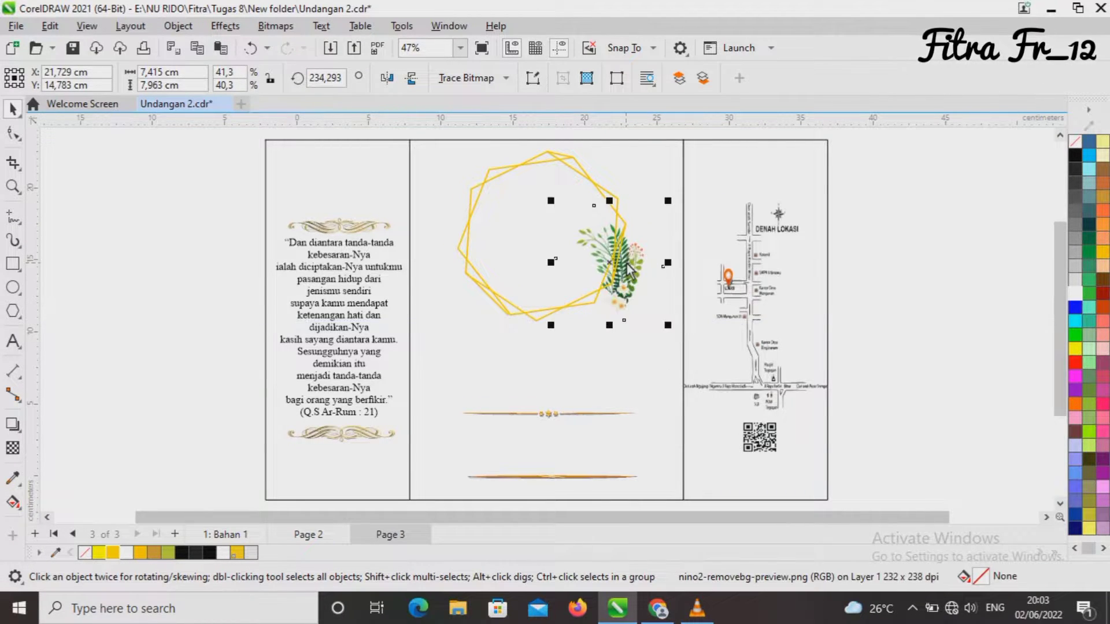
drag(609, 262, 603, 247)
click(603, 247)
drag(661, 185, 668, 190)
click(624, 259)
drag(650, 312, 616, 250)
click(615, 250)
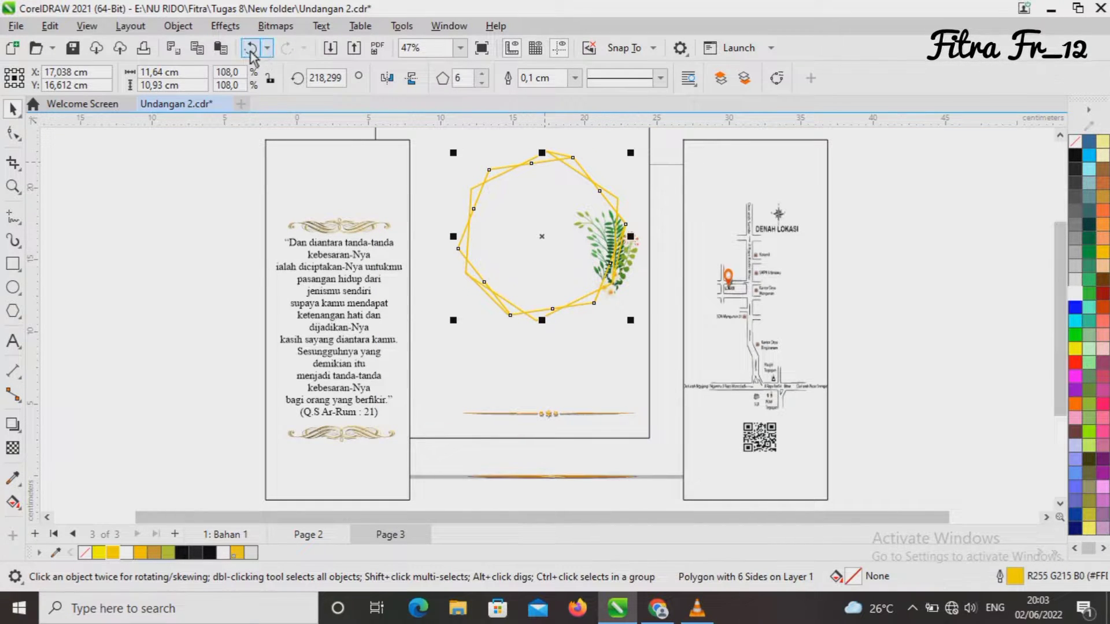
click(250, 49)
Step: Enlarge the right floral to about 8.2 by 9.2 cm and shift it right onto the frame's edge
click(611, 240)
click(631, 255)
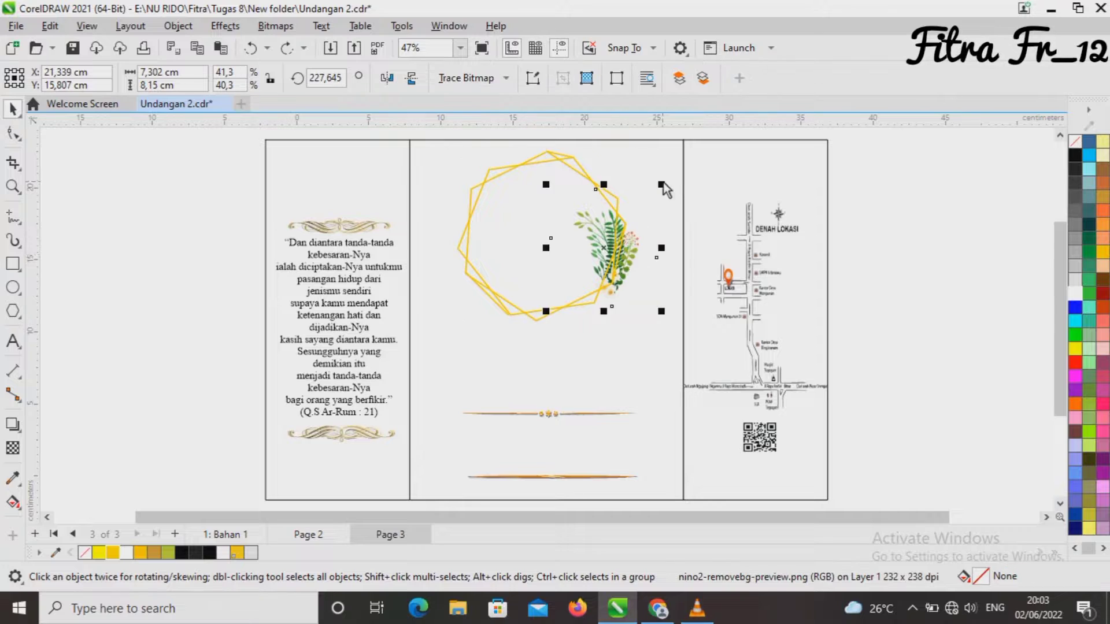
drag(662, 186, 676, 169)
mouse_move(609, 245)
mouse_down()
mouse_move(602, 252)
mouse_move(621, 257)
mouse_up()
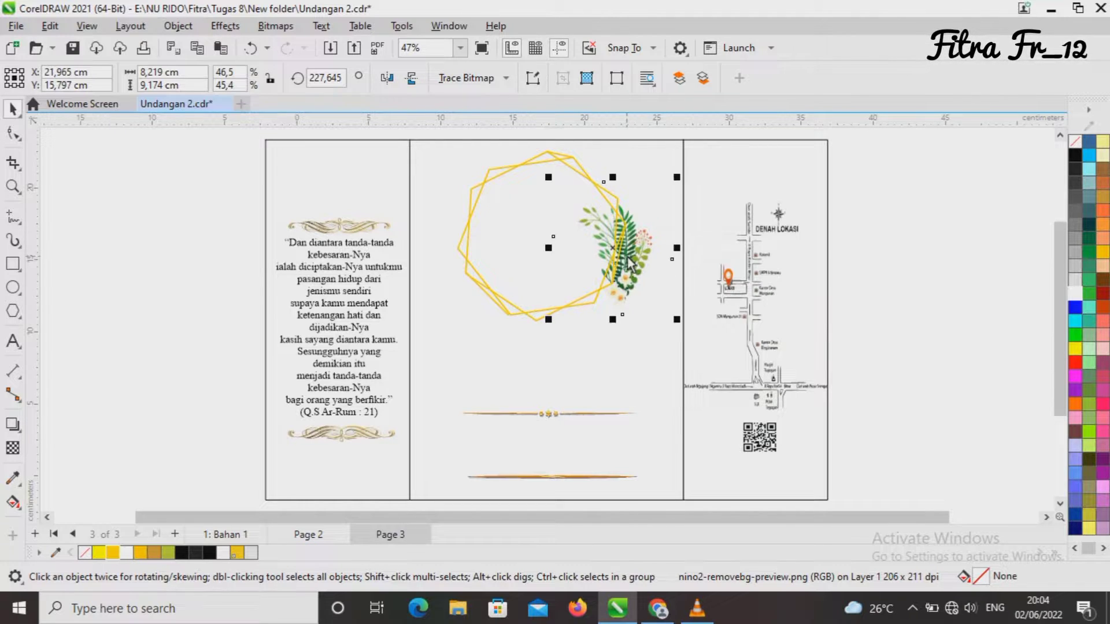
Step: Bring the right floral in front of the gold hexagon frame
right_click(627, 258)
mouse_move(686, 281)
click(624, 227)
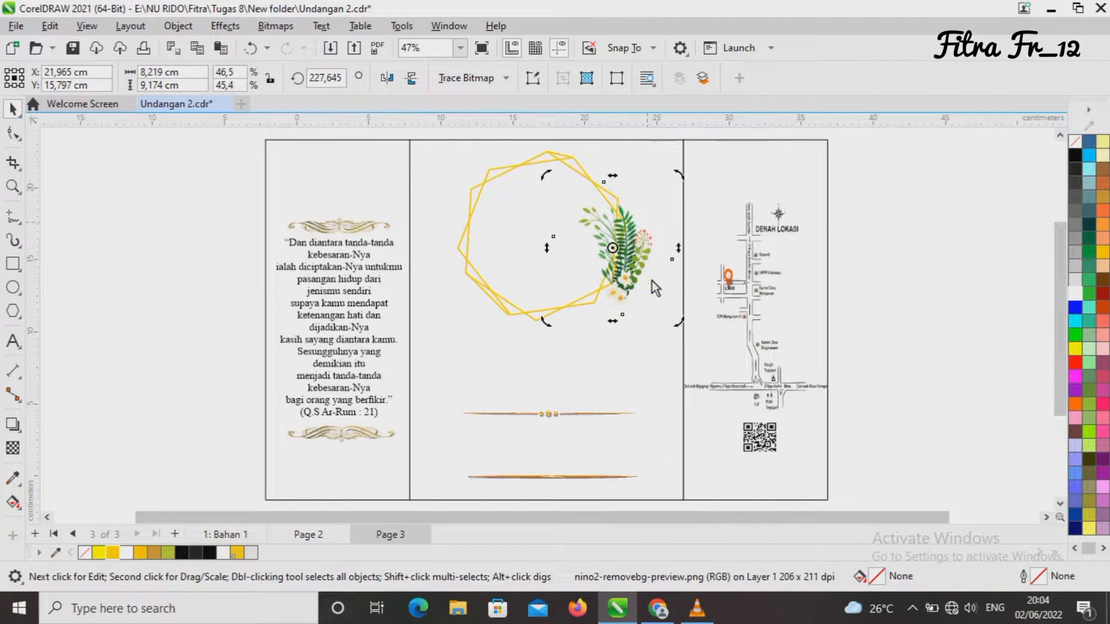
click(647, 364)
Step: Duplicate the right floral, mirrored horizontally, and place the copy over the frame's upper-left edge
click(625, 258)
key(ctrl+d)
click(387, 78)
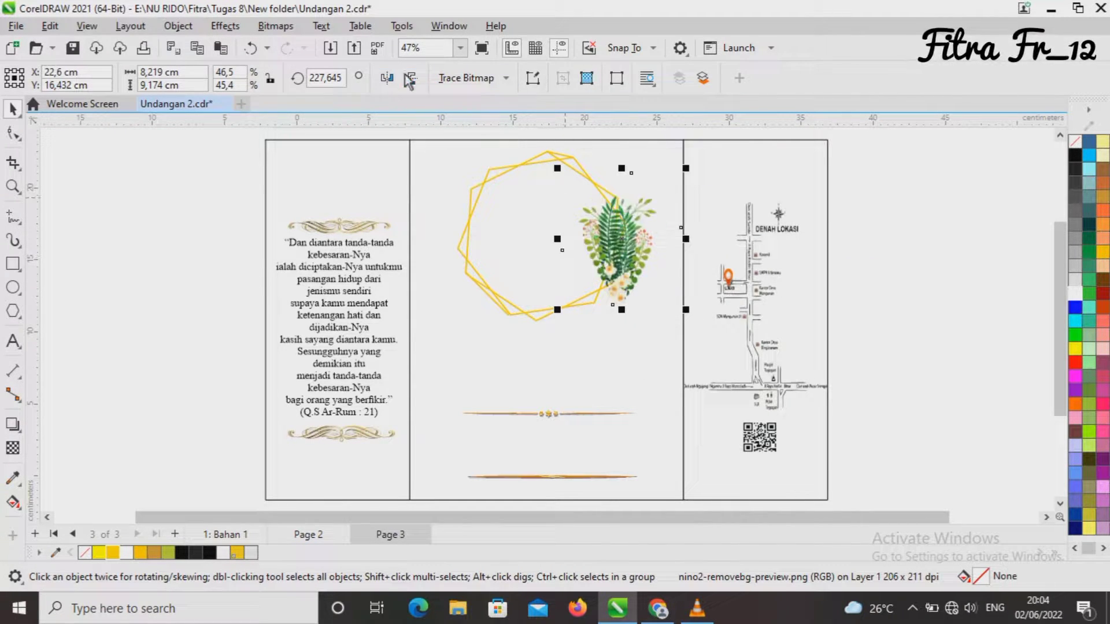
drag(621, 238, 479, 205)
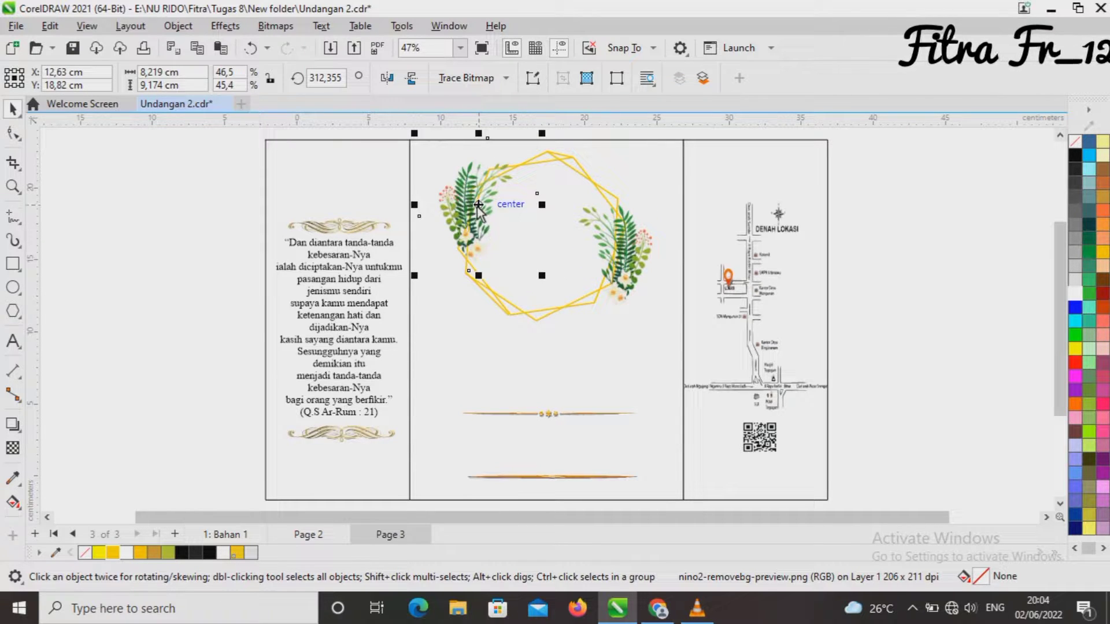
Step: Rotate the right floral to about 209.3° and reposition it on the frame's lower-right edge
drag(636, 260, 633, 277)
click(632, 277)
drag(673, 193, 687, 204)
mouse_move(627, 255)
mouse_down()
mouse_move(604, 284)
mouse_move(619, 282)
mouse_move(615, 240)
mouse_up()
click(927, 365)
click(627, 273)
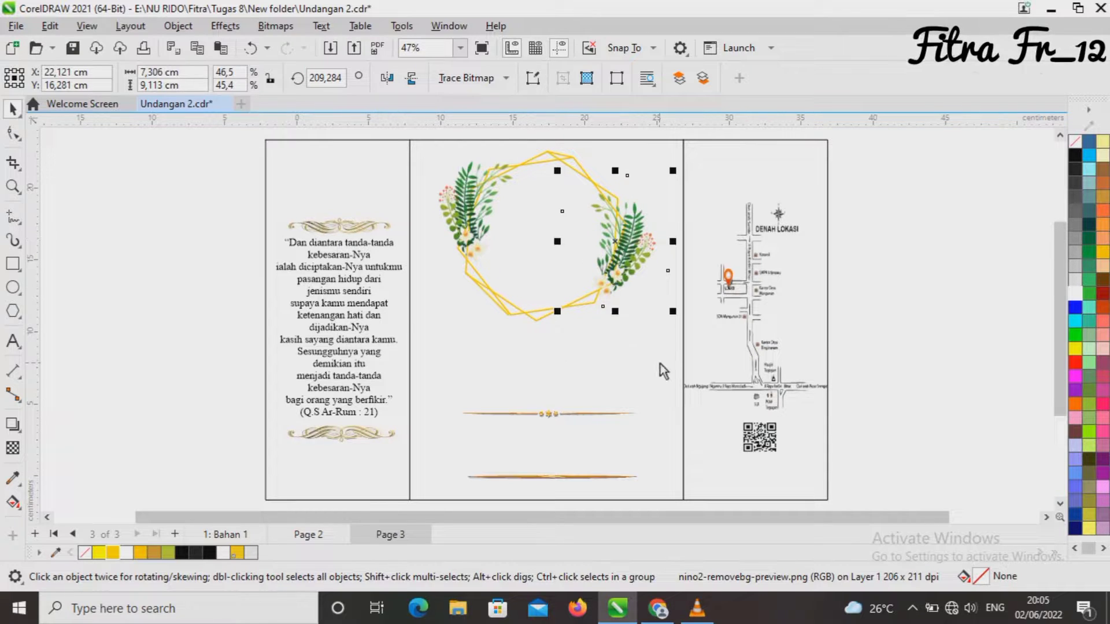
click(875, 341)
Step: Add the text "The Wedding Of" in the empty area beside the page
key(F8)
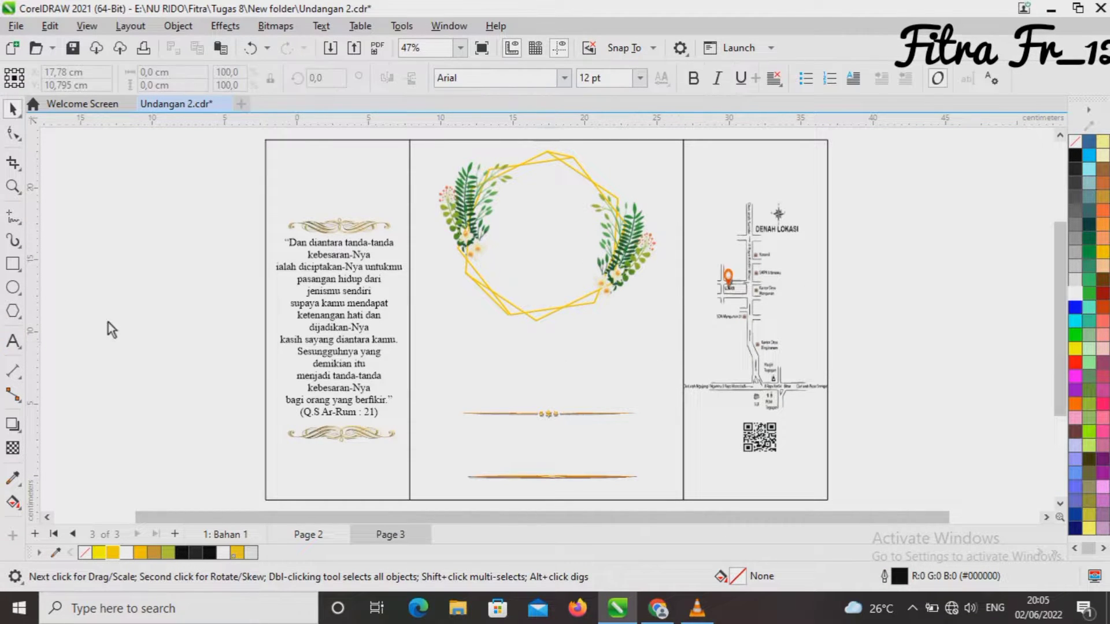
click(113, 321)
text(The Wrdding o)
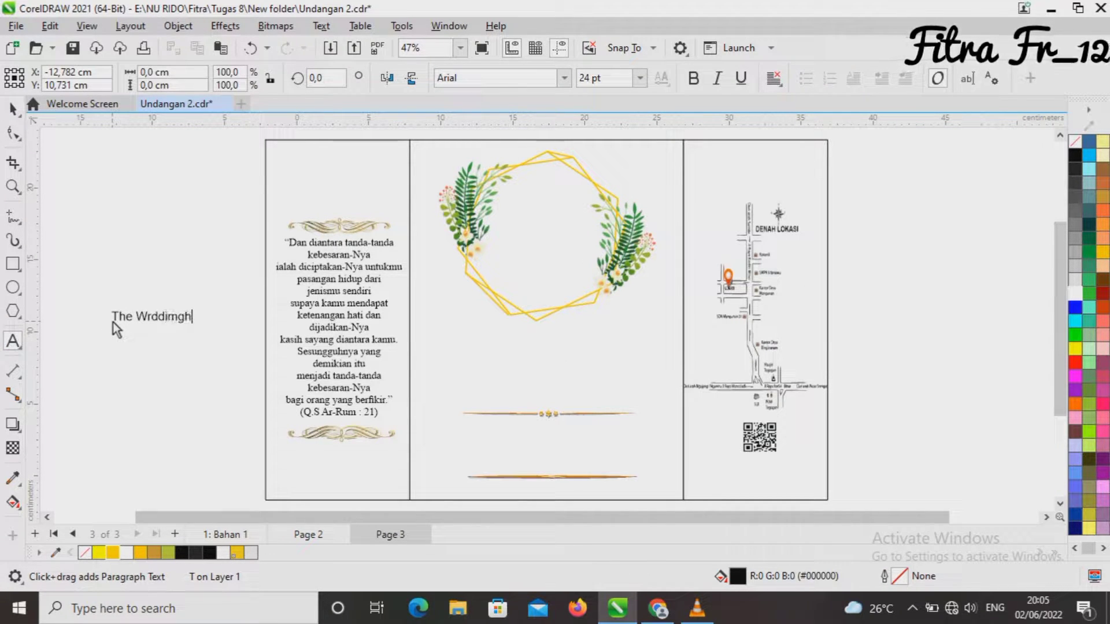
key(BackSpace)
key(BackSpace)
key(BackSpace)
key(BackSpace)
key(BackSpace)
key(BackSpace)
key(BackSpace)
key(BackSpace)
text(edding )
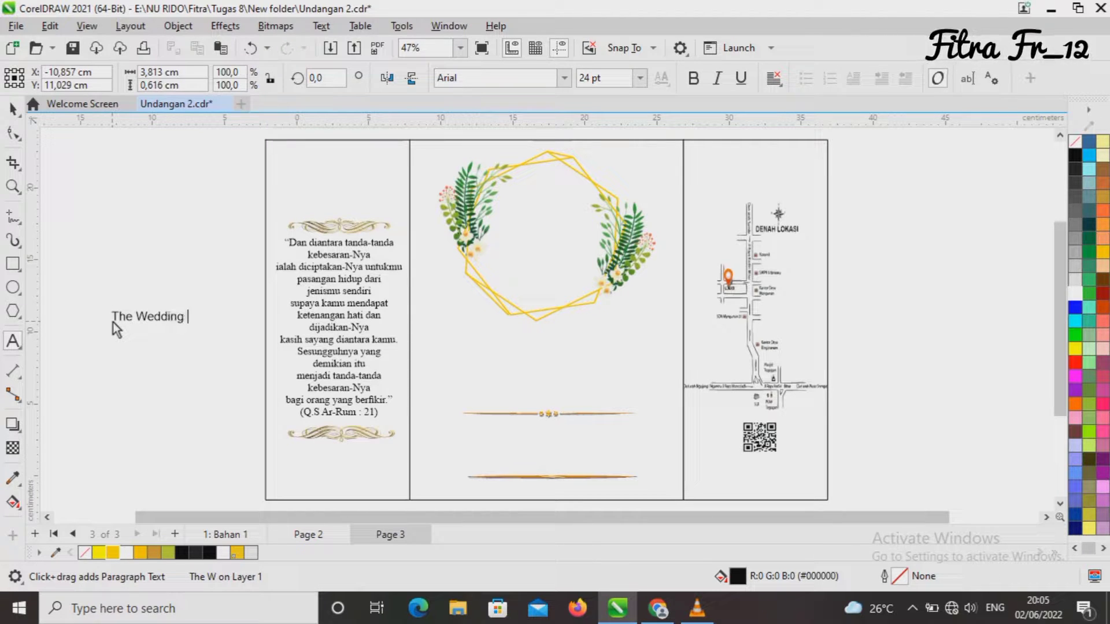
text(Of)
Step: Set "The Wedding Of" in Lucida Calligraphy and place it, slightly reduced, near the top inside the gold frame
drag(111, 317, 206, 316)
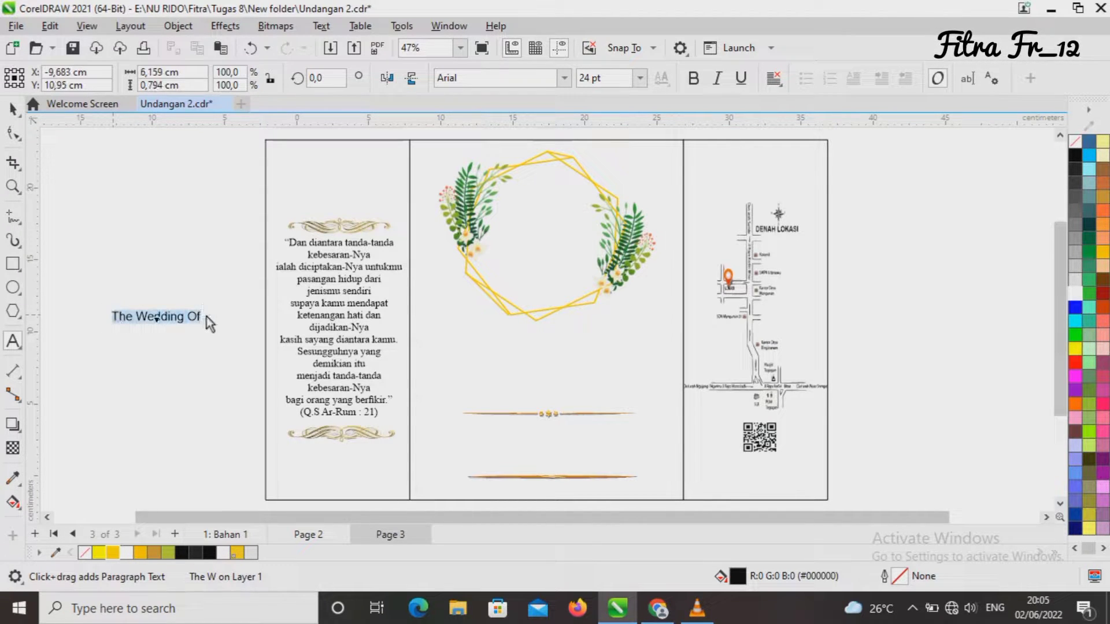
click(566, 83)
click(563, 129)
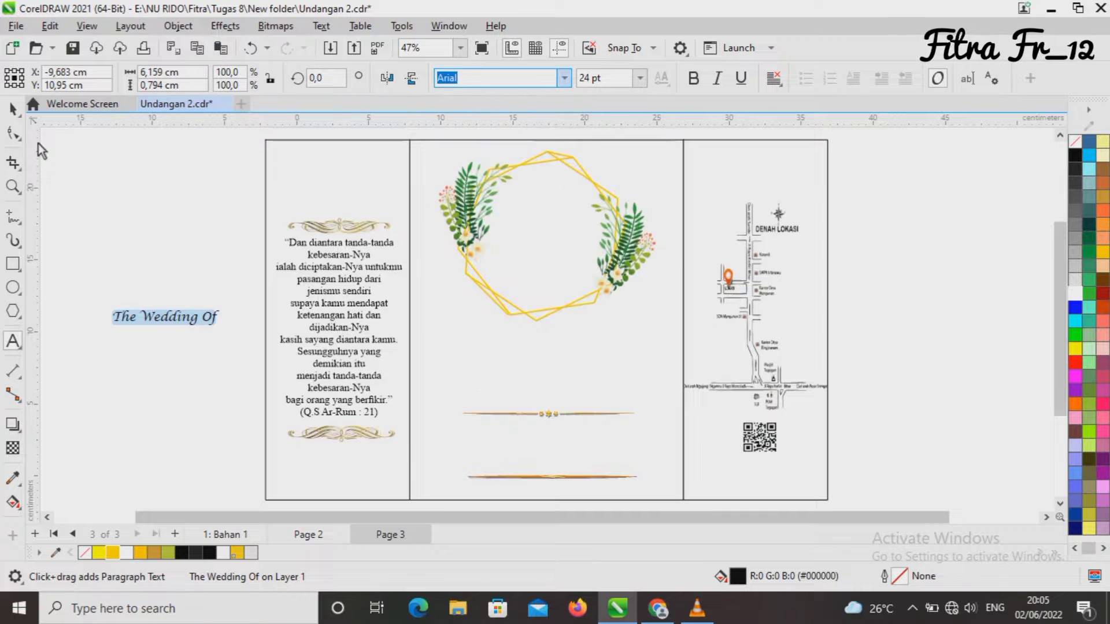
click(13, 110)
drag(184, 319, 549, 192)
click(193, 211)
Step: Add the groom's name, the bride's name and "&" as three separate texts beside the page
click(13, 341)
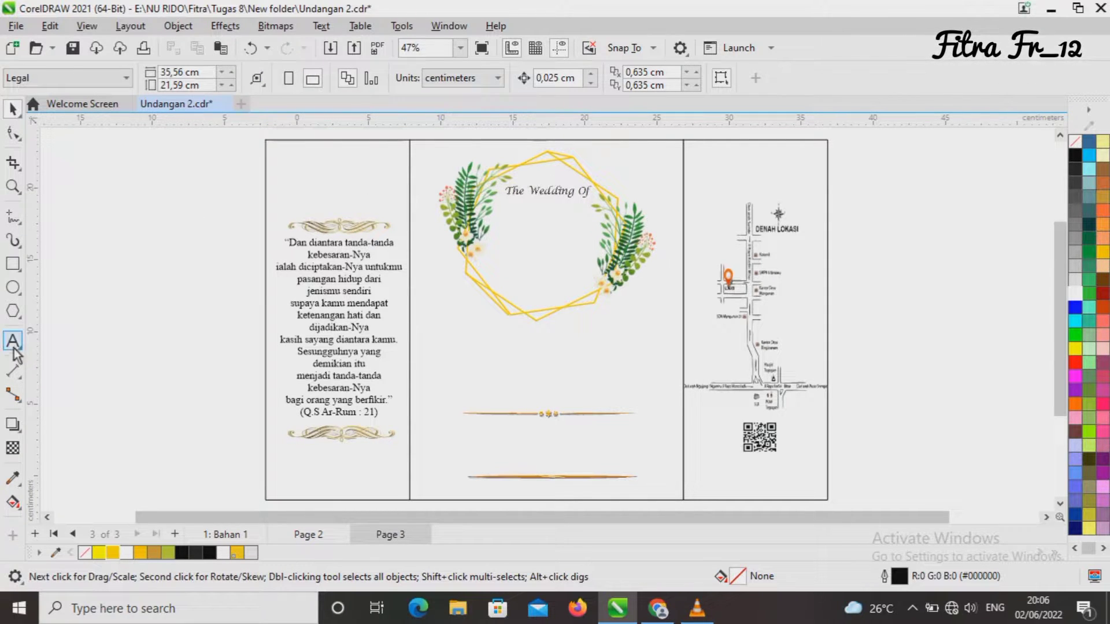
click(114, 325)
text(Pulan)
click(119, 271)
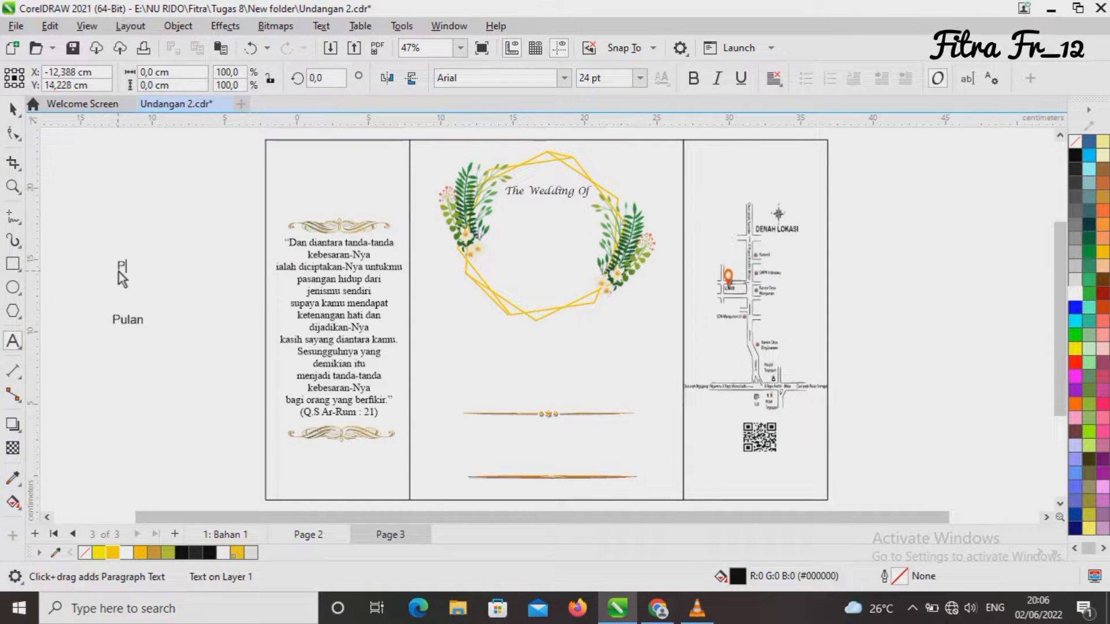
text(Pulanah )
text(&)
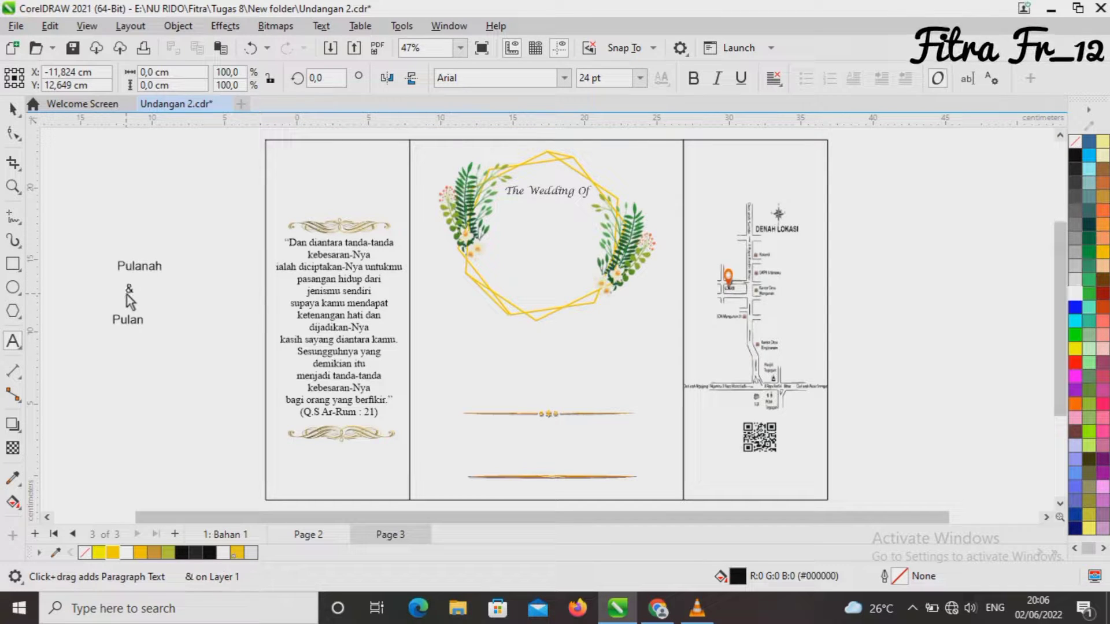
Step: Set the bride's name, the groom's name and the ampersand in the Edwardian Script ITC font
drag(119, 268, 163, 277)
click(563, 78)
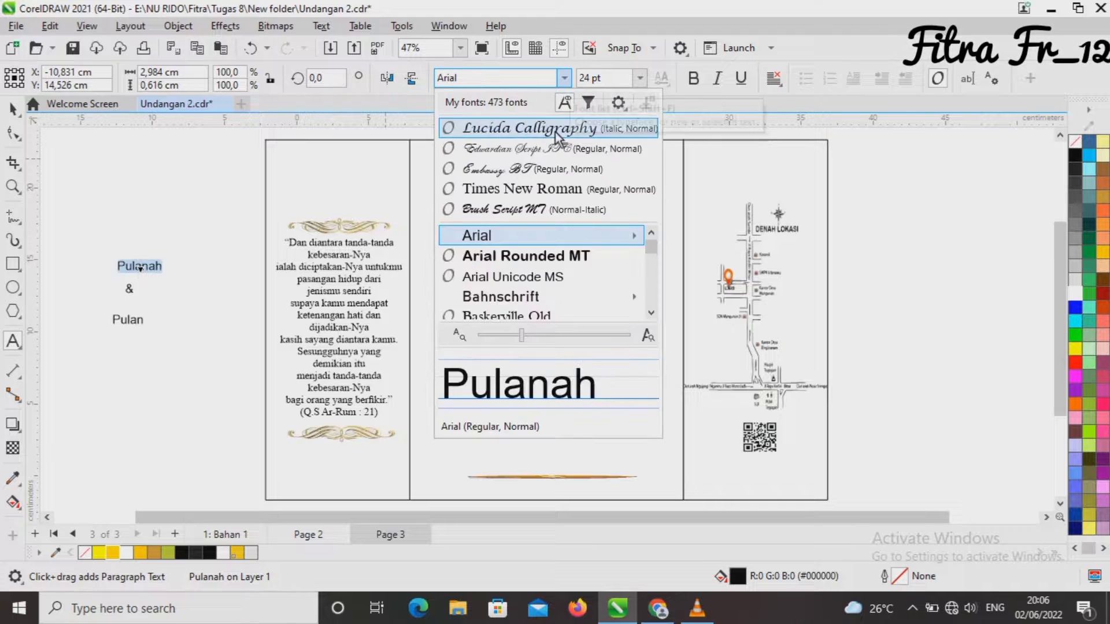
click(561, 148)
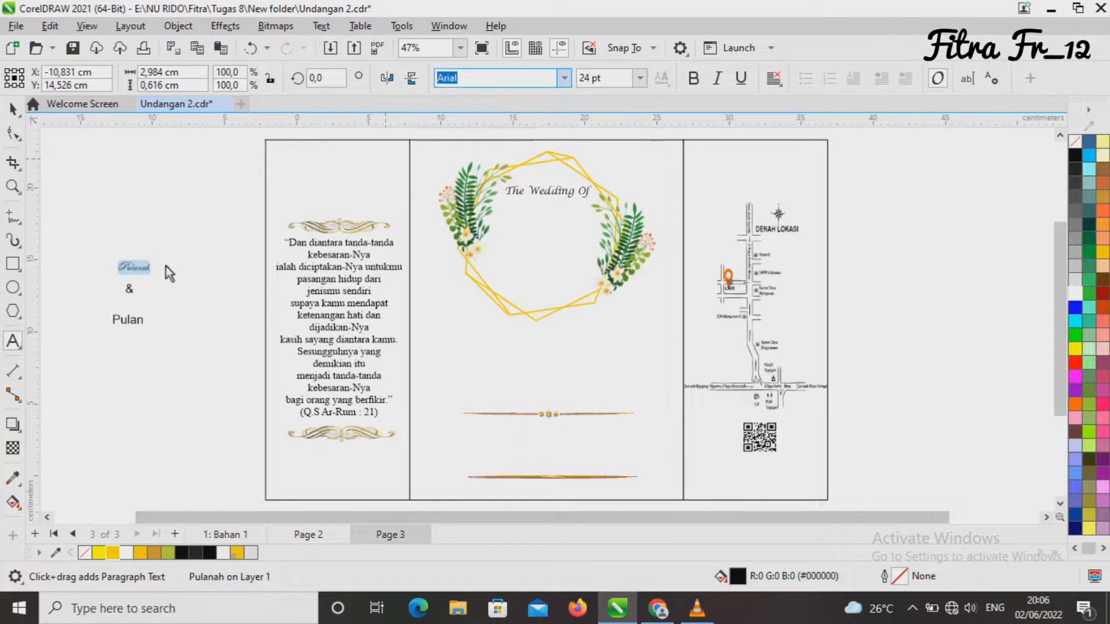
drag(113, 318, 151, 322)
click(113, 317)
click(127, 323)
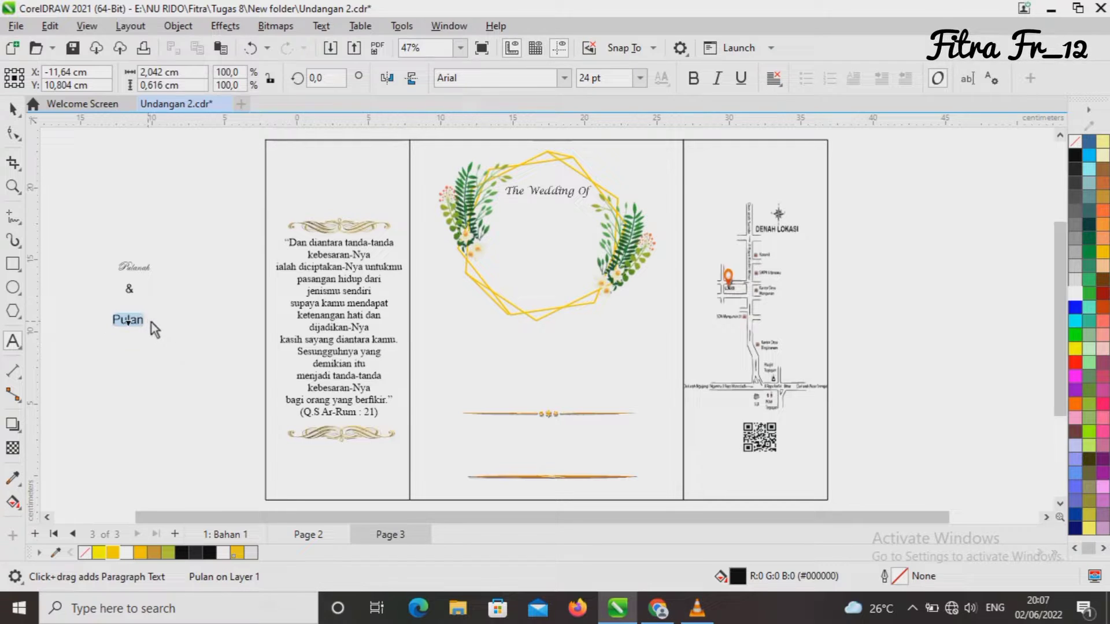
click(563, 77)
click(536, 130)
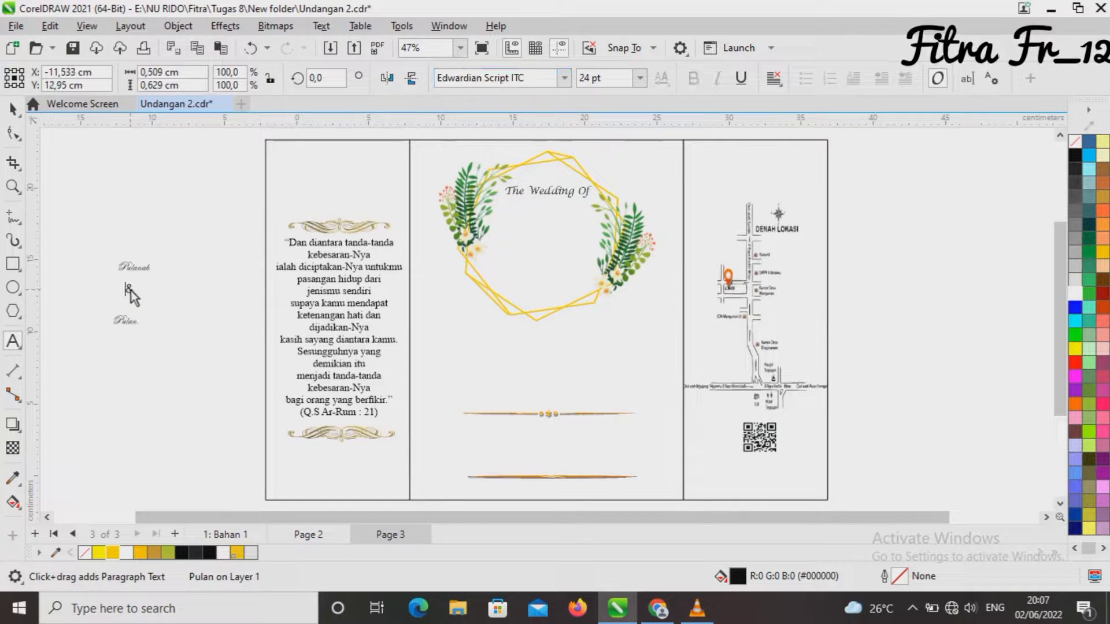
click(129, 291)
click(567, 80)
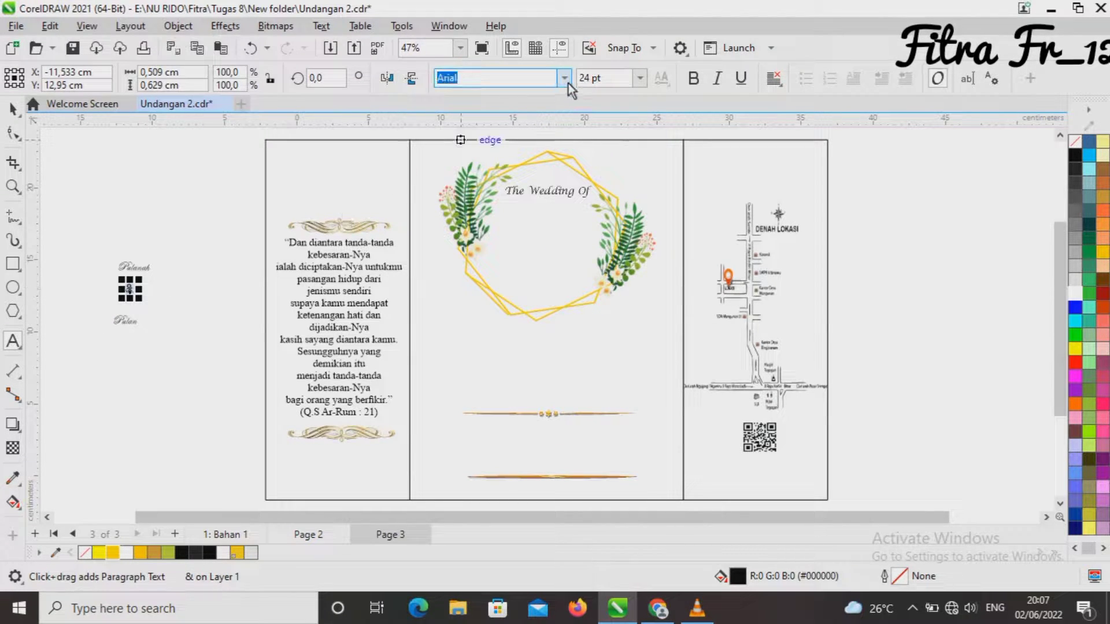
click(532, 129)
Step: Arrange the bride's name, "&" and the groom's name diagonally inside the gold frame, enlarged to about 57 to 59 pt
click(13, 109)
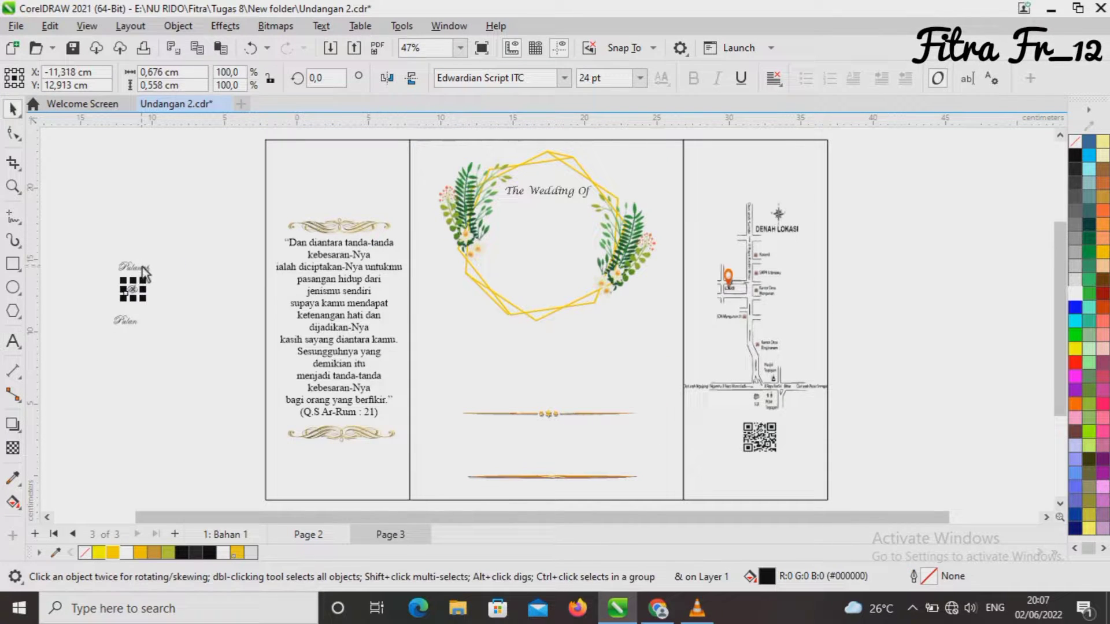
drag(134, 268, 530, 223)
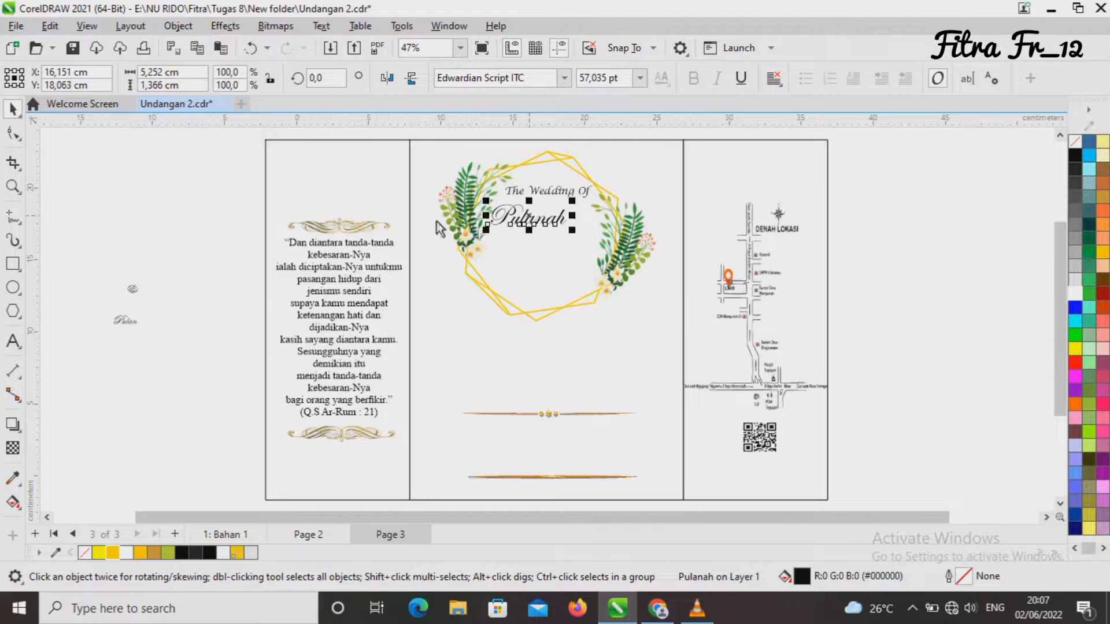
drag(133, 289, 559, 244)
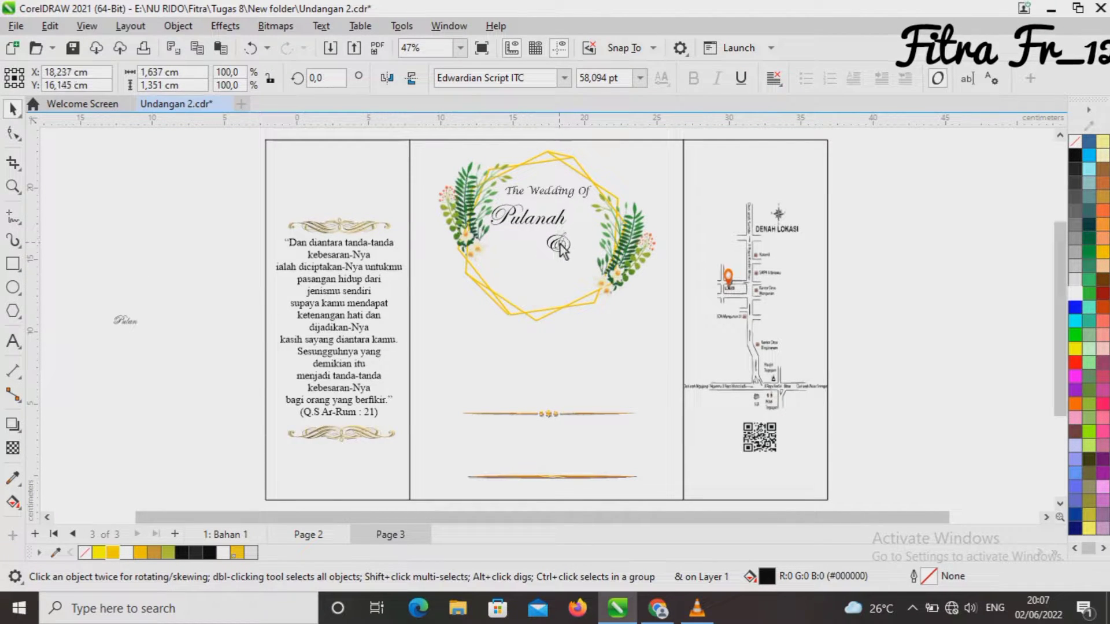
drag(130, 322, 594, 304)
mouse_move(540, 284)
mouse_down()
mouse_move(561, 252)
mouse_move(509, 256)
mouse_move(519, 249)
mouse_move(559, 282)
mouse_up()
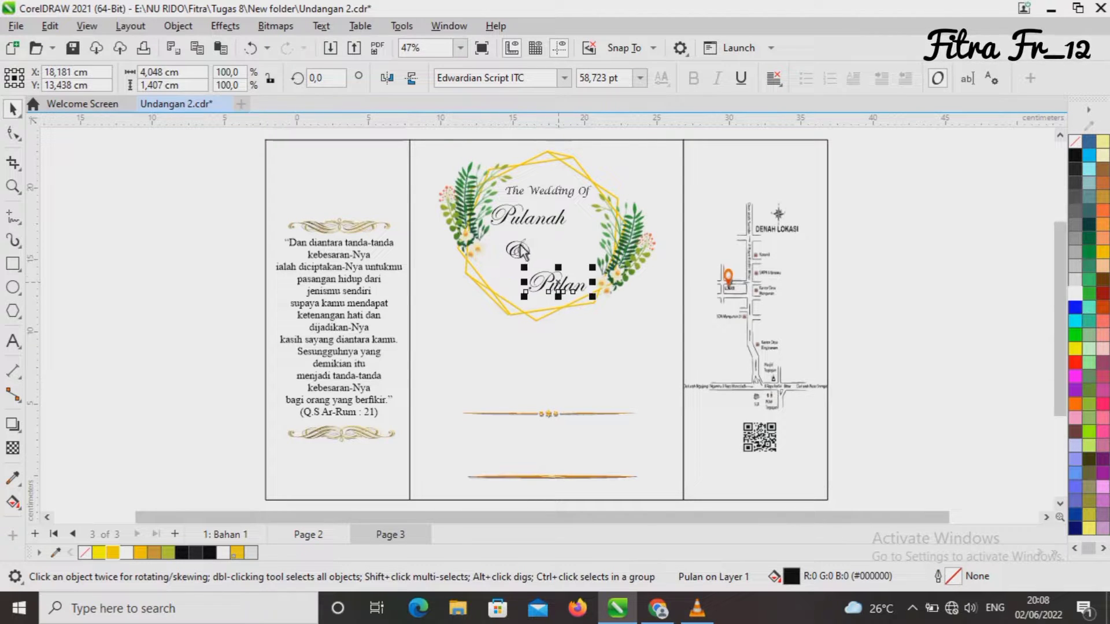
drag(518, 248, 532, 228)
click(106, 267)
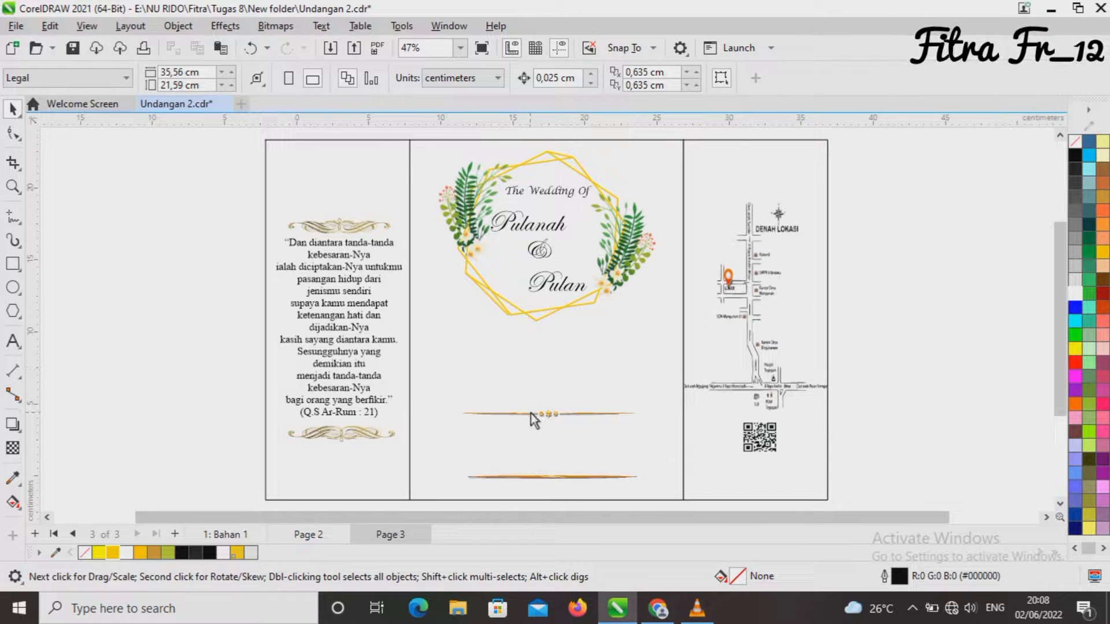
Step: Group the left and middle panel rectangles, then group them with the right panel rectangle
click(337, 161)
shift+click(448, 289)
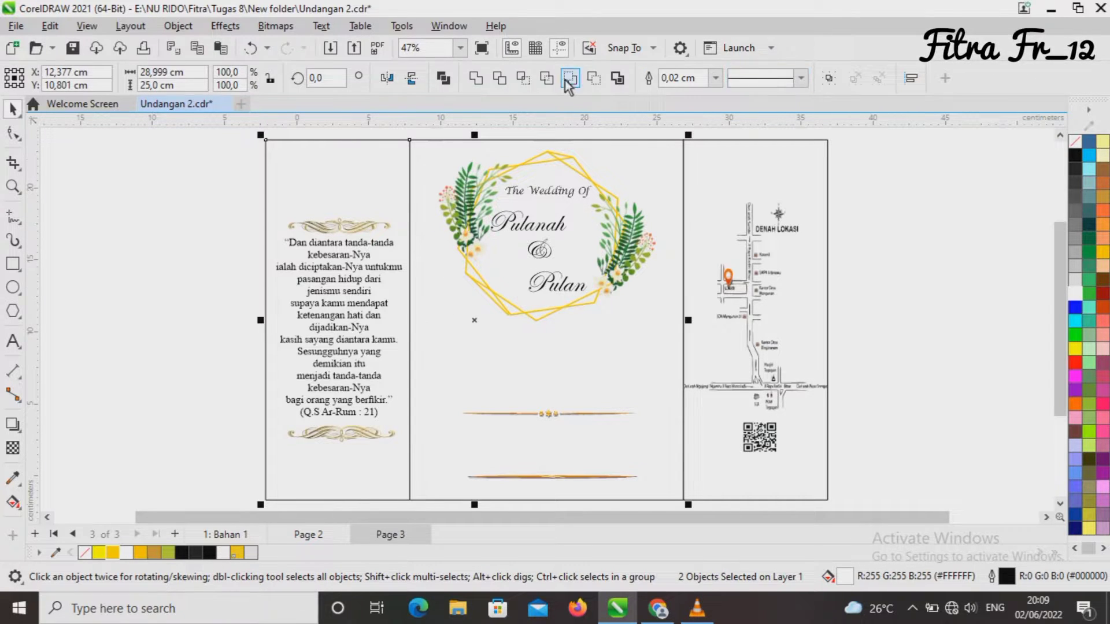
click(830, 79)
shift+click(799, 180)
click(829, 81)
click(888, 266)
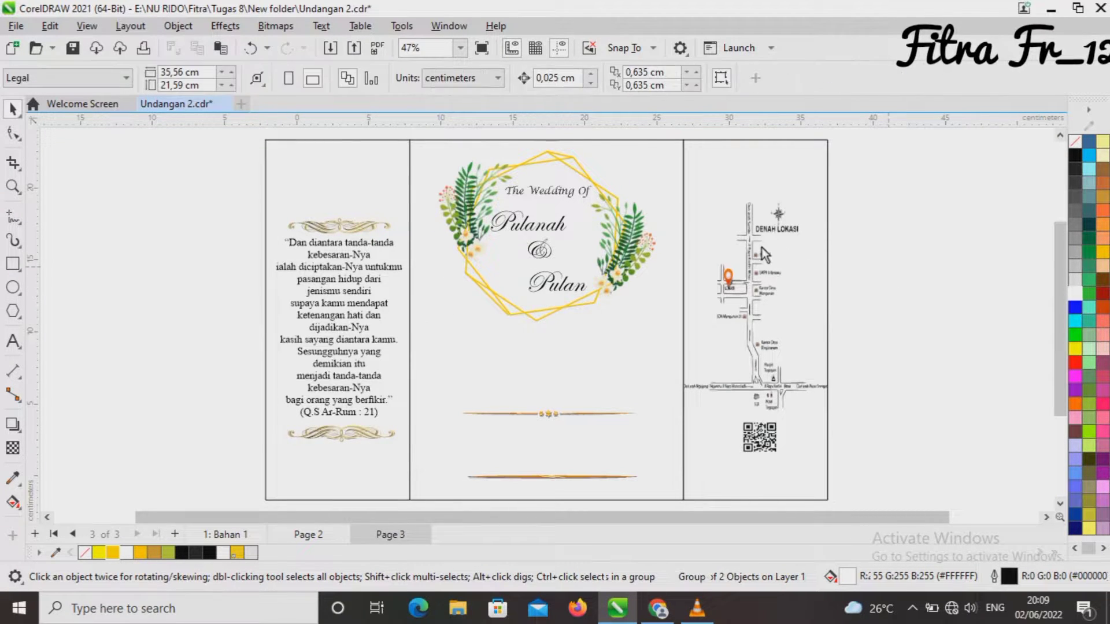
Step: Move the pair of gold dividers slightly up and left on the middle panel
click(750, 302)
click(750, 298)
key(Escape)
click(564, 414)
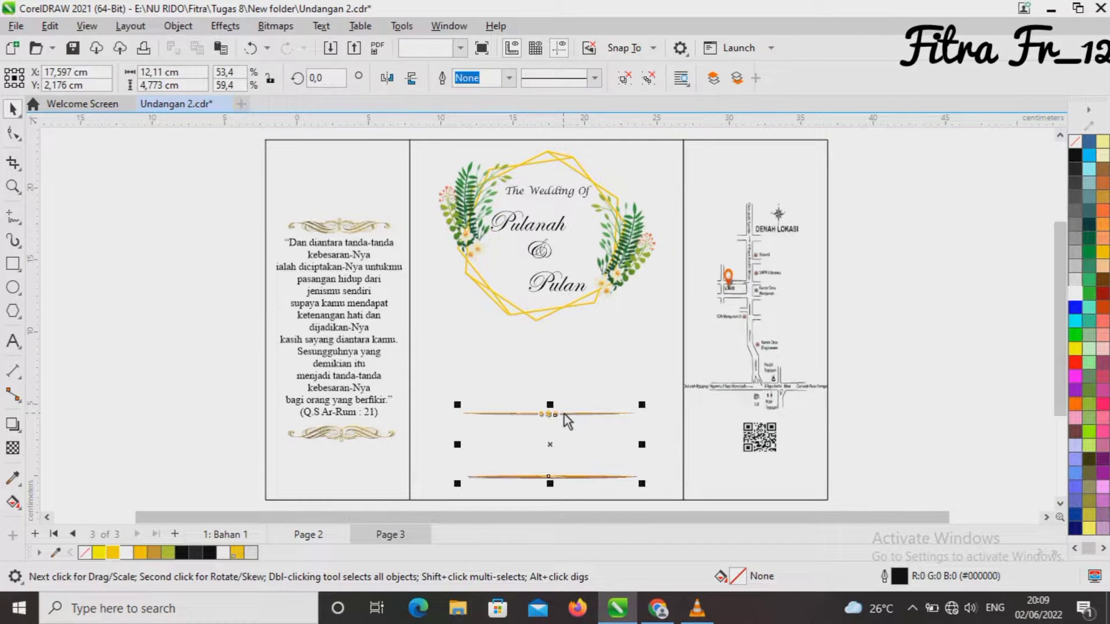
drag(550, 444, 545, 431)
click(937, 435)
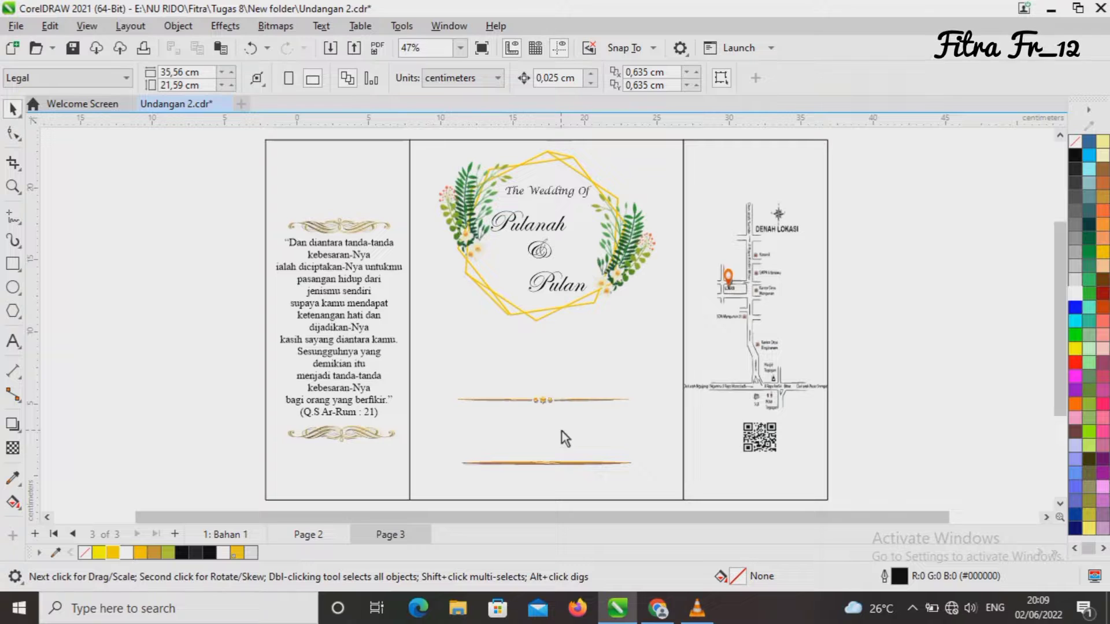
Step: Add two separate text lines, "Sabtu" and "30 Januari 2023", in the empty area beside the left panel
click(12, 341)
click(125, 302)
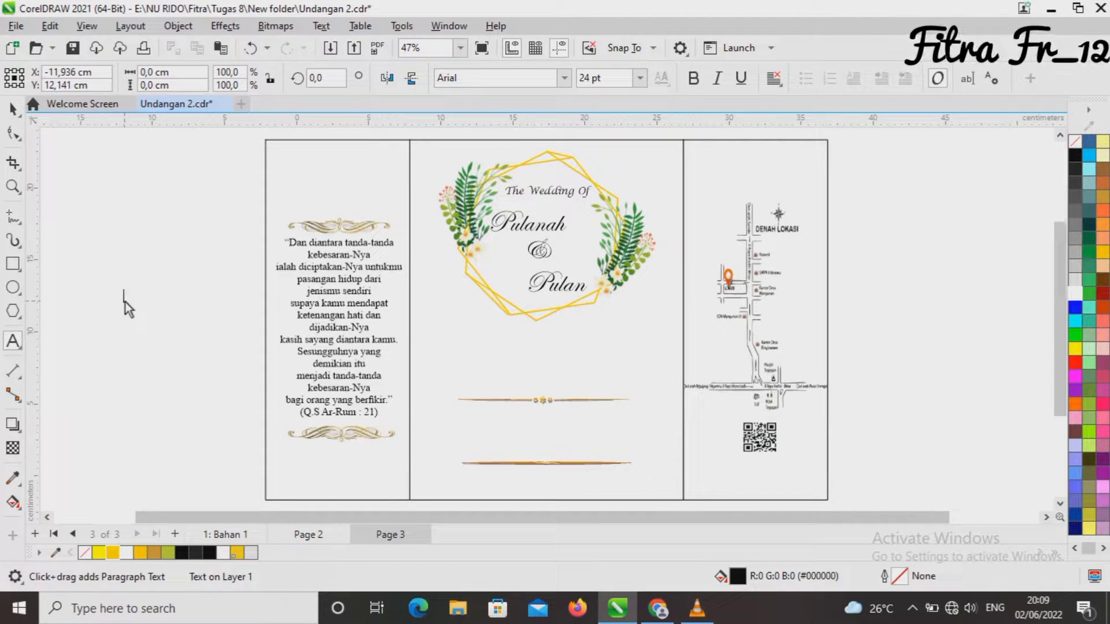
text(Sabtu)
key(Return)
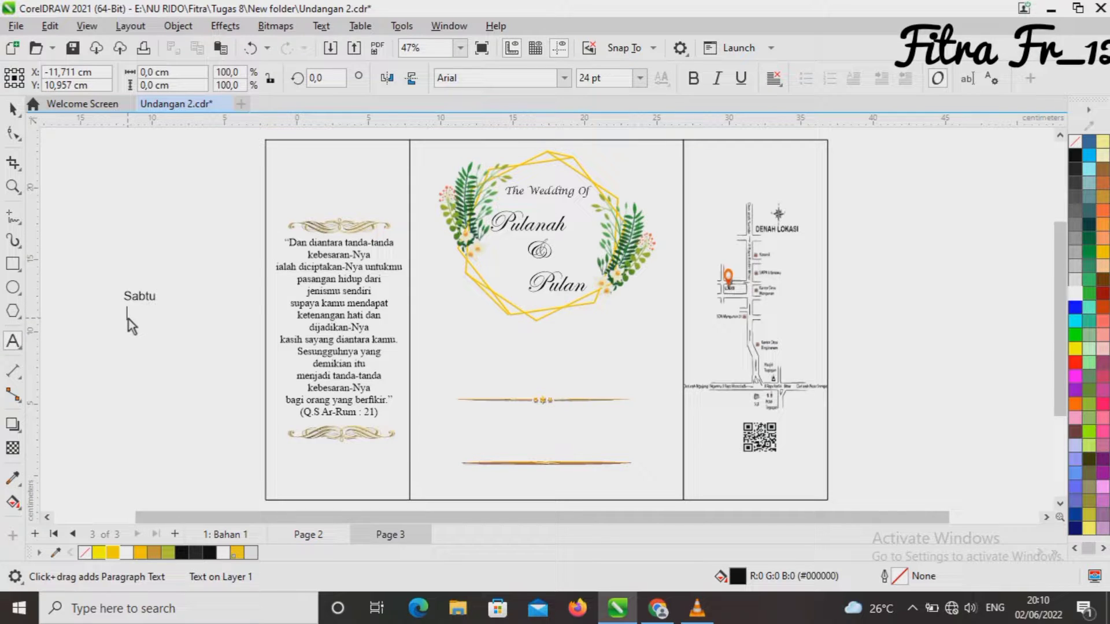
text(30 Januari)
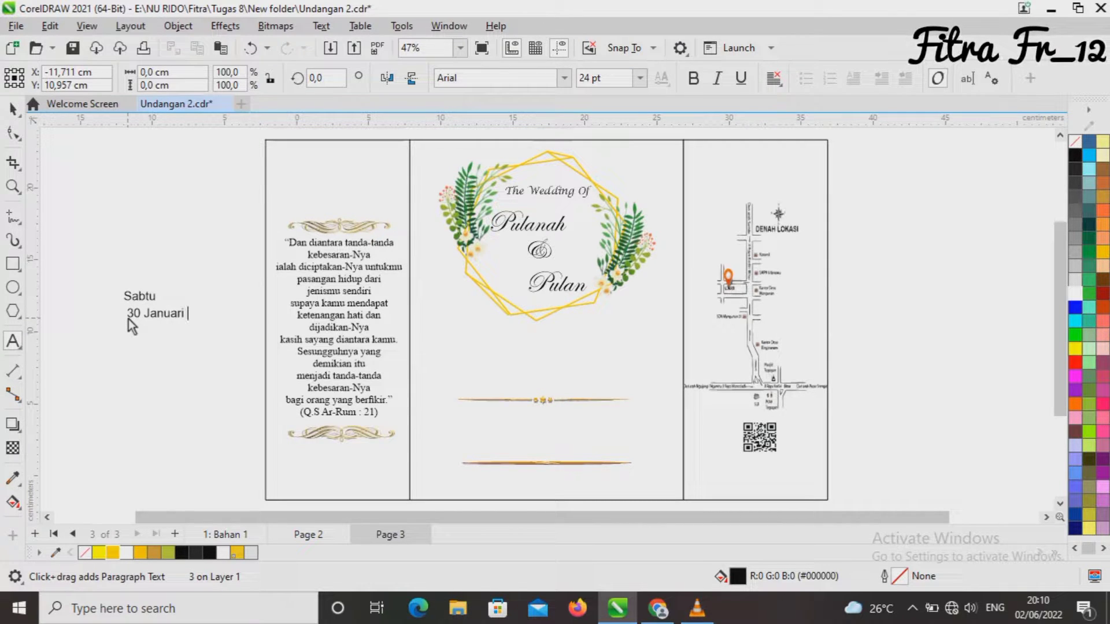
text( 2023)
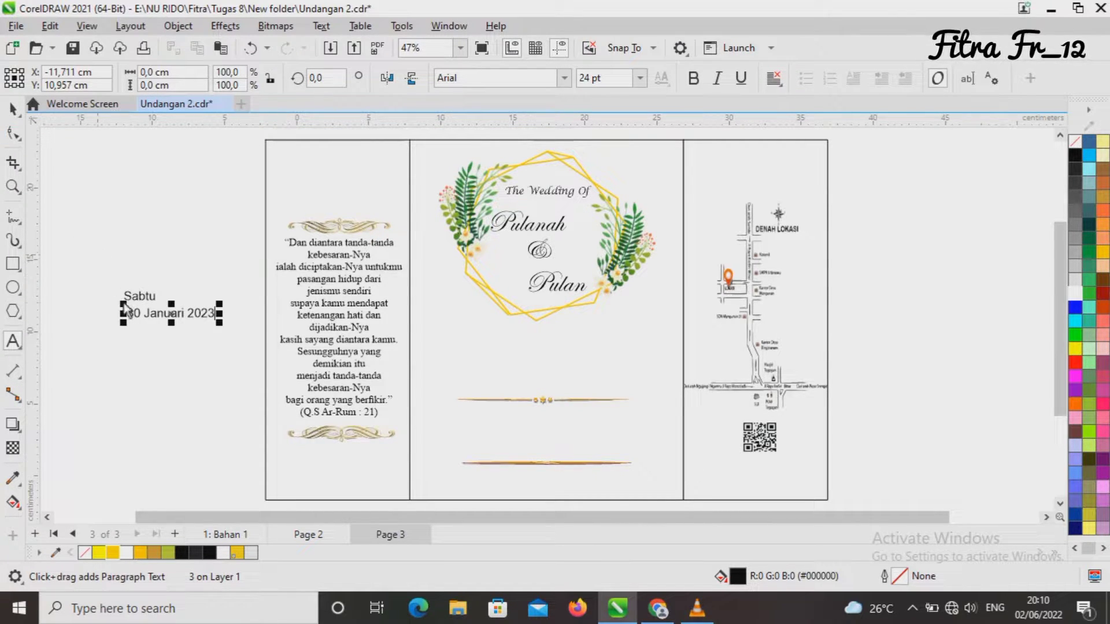
Step: Set "Sabtu" in Brush Script MT and "30 Januari 2023" in Times New Roman
drag(126, 296, 166, 296)
click(563, 79)
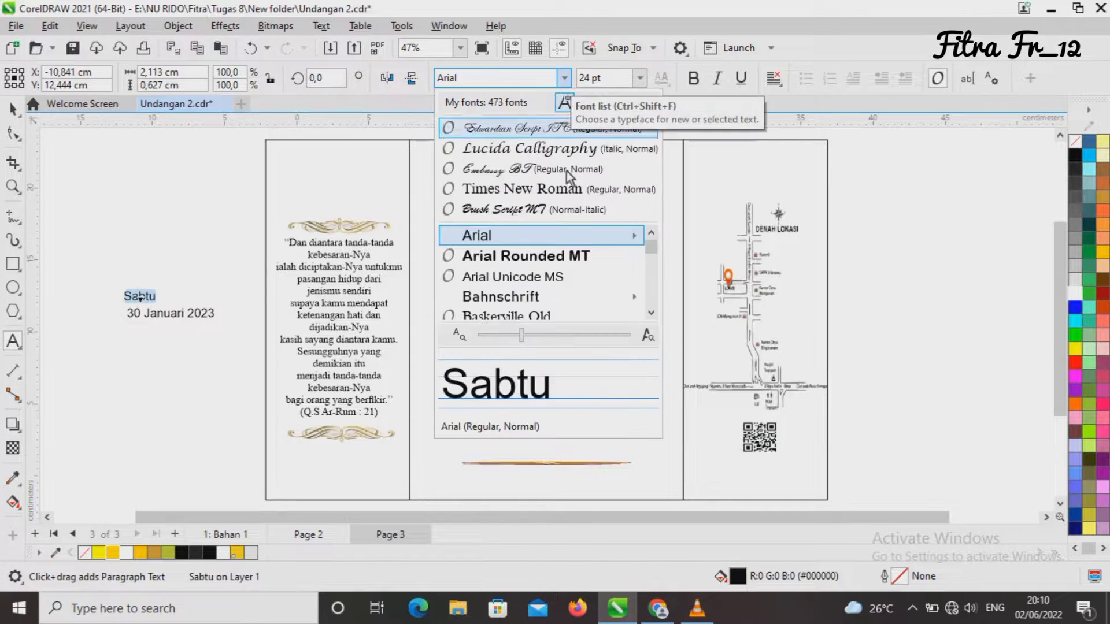
click(650, 312)
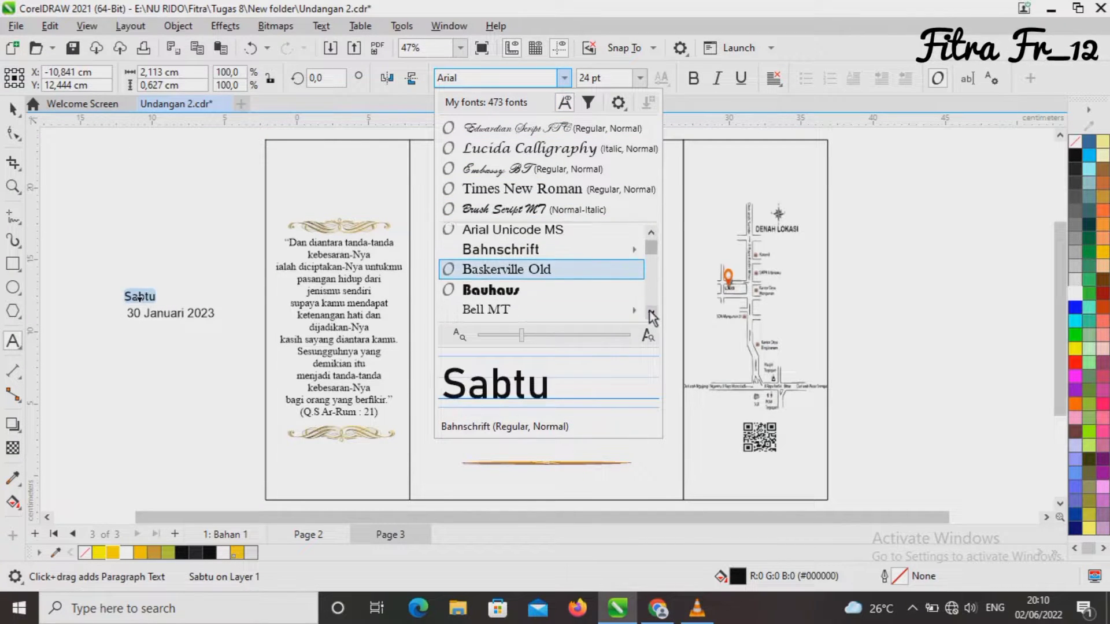
click(650, 312)
click(616, 210)
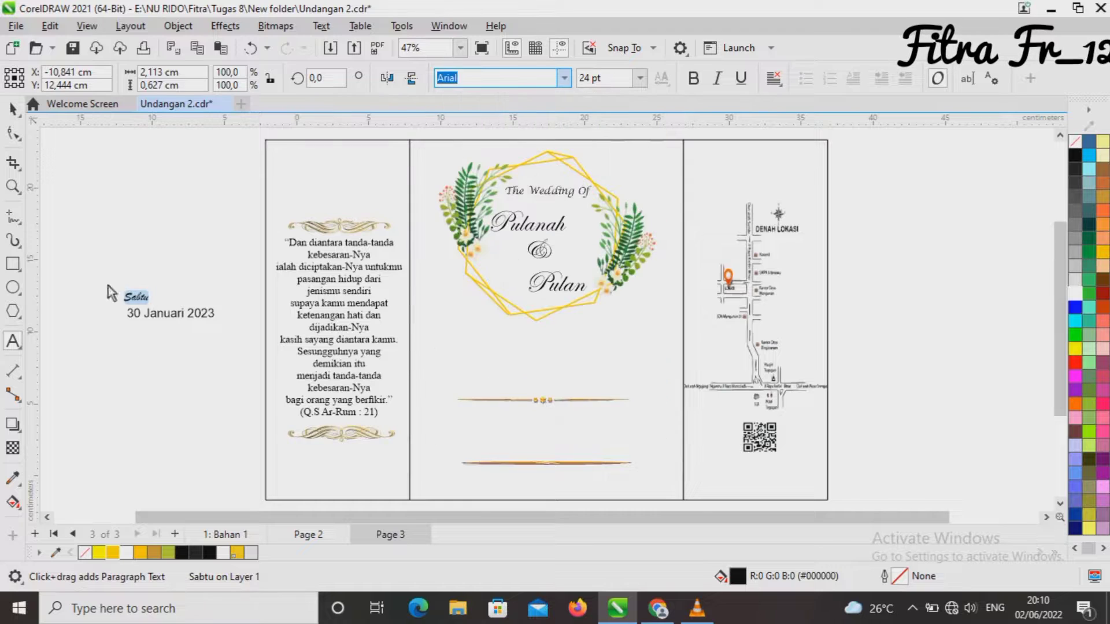
drag(129, 315, 223, 318)
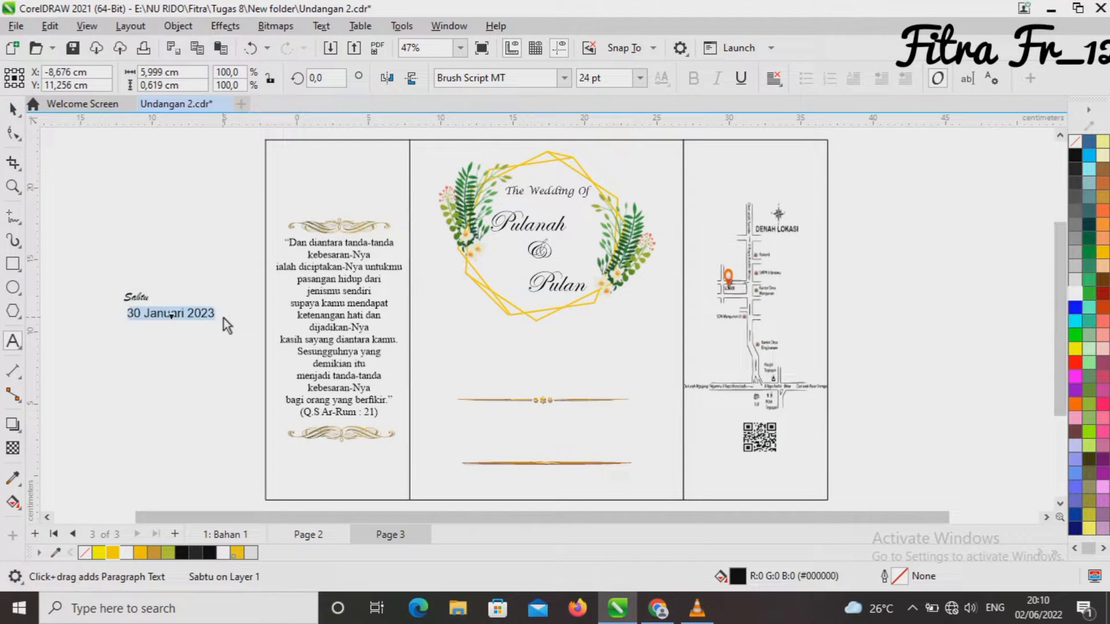
click(564, 78)
click(568, 210)
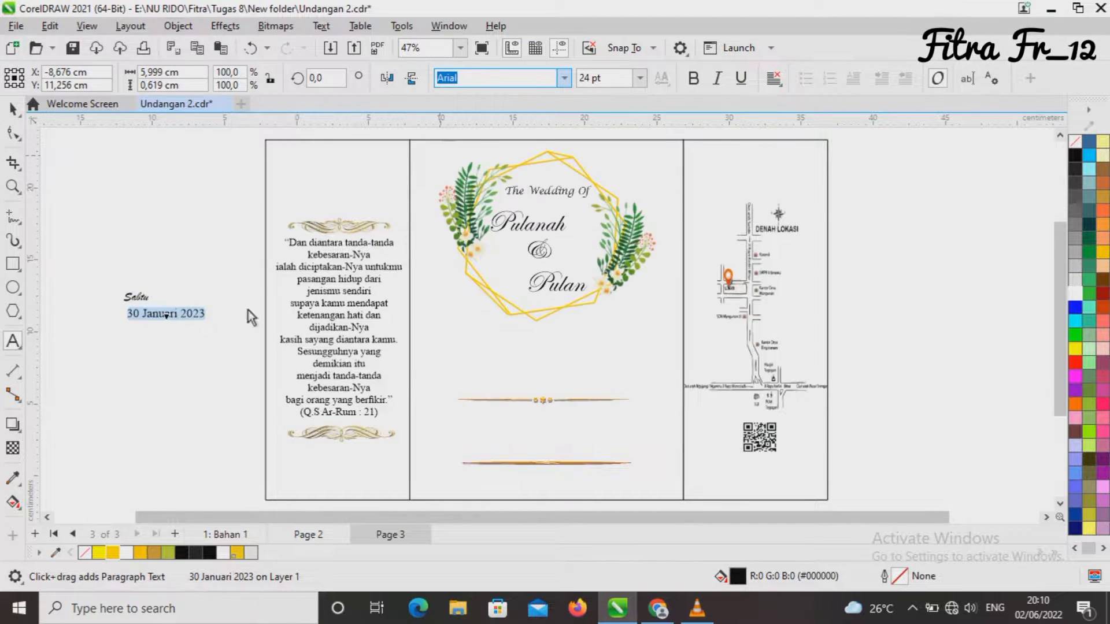
Step: Move "Sabtu" just below the hexagon frame on the middle panel, colour it golden brown and enlarge it slightly
click(14, 110)
drag(133, 299, 543, 345)
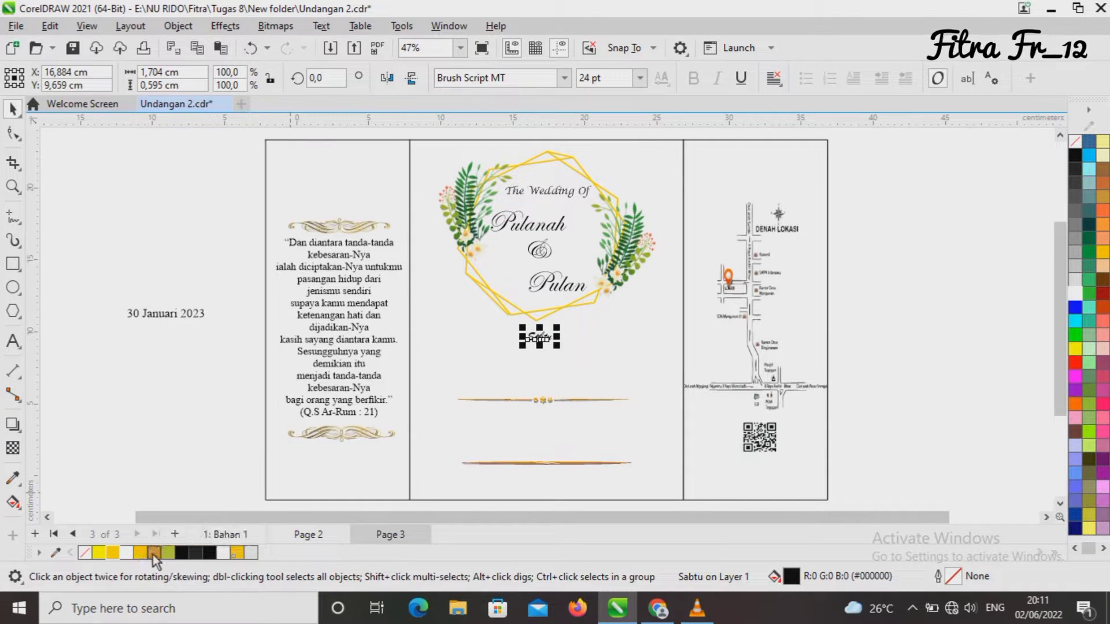
click(152, 554)
click(137, 313)
click(538, 338)
mouse_move(557, 347)
mouse_down()
mouse_move(575, 352)
mouse_move(538, 337)
mouse_up()
Step: Place "30 Januari 2023" directly under "Sabtu" and give it the same golden brown fill
click(168, 312)
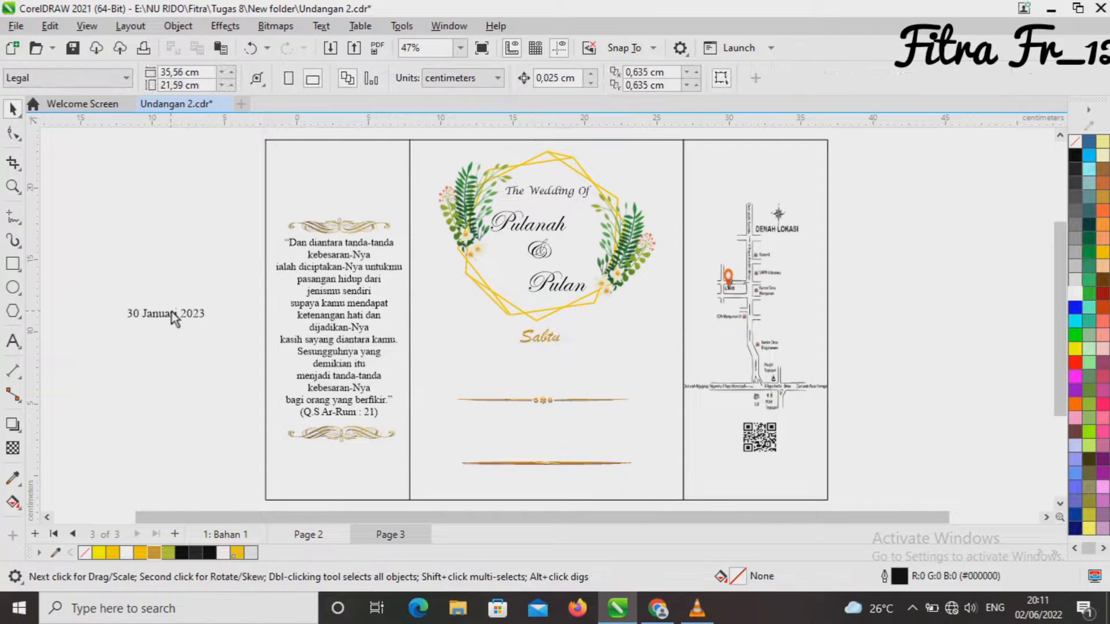
drag(167, 313, 542, 352)
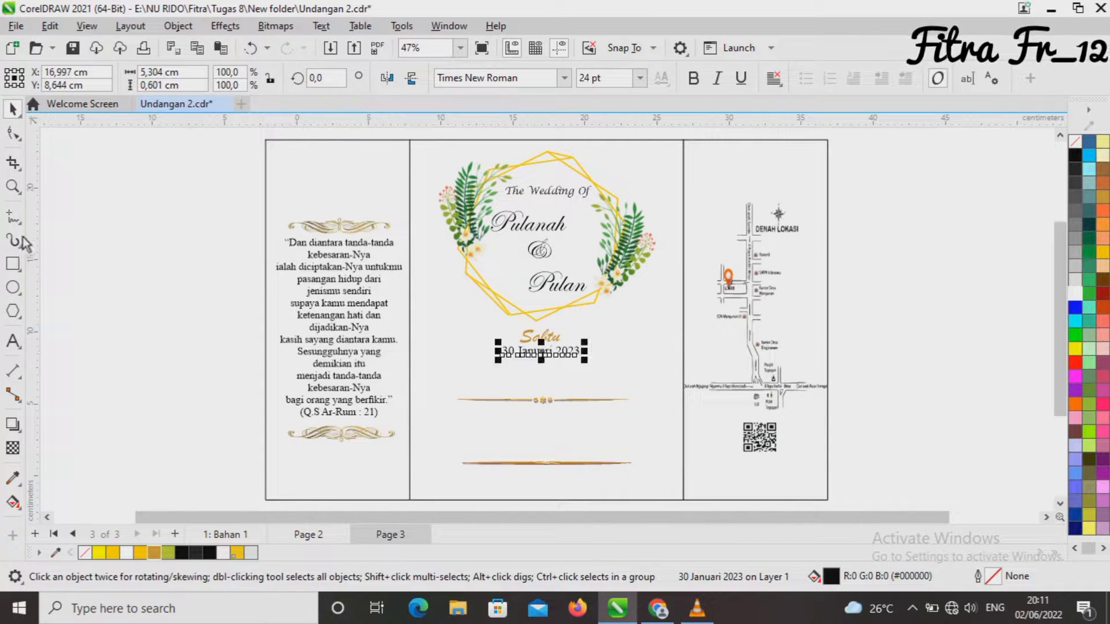
click(154, 553)
click(134, 404)
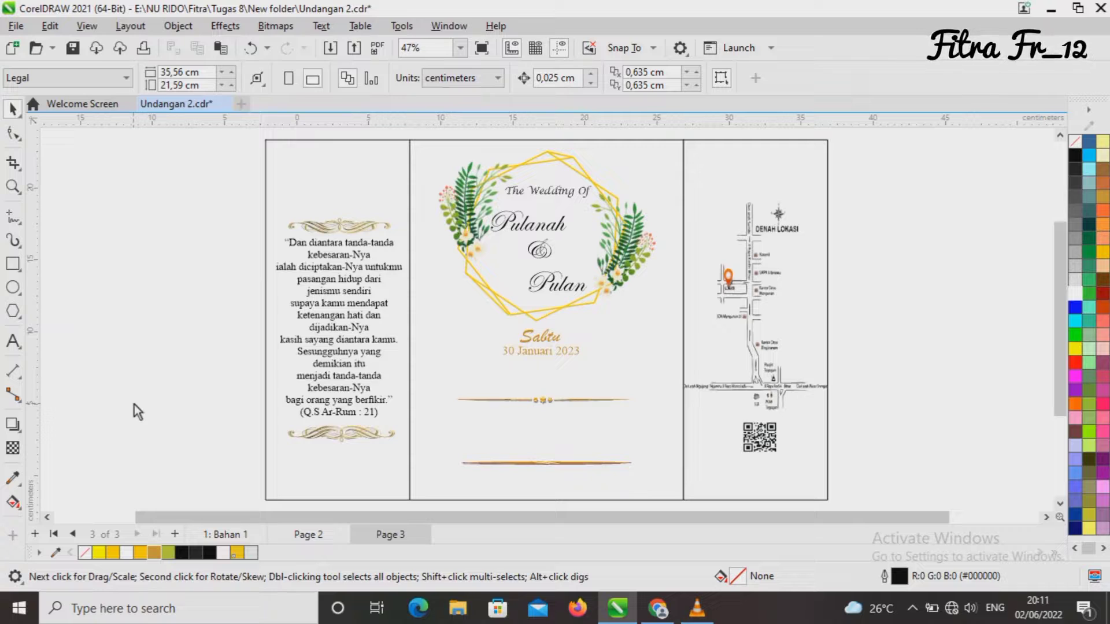
Step: Add a two-line text reading "Kepada Yth." and "Bapak/Ibu/Saudara/i" beside the left panel
click(13, 341)
click(116, 326)
text(Kep)
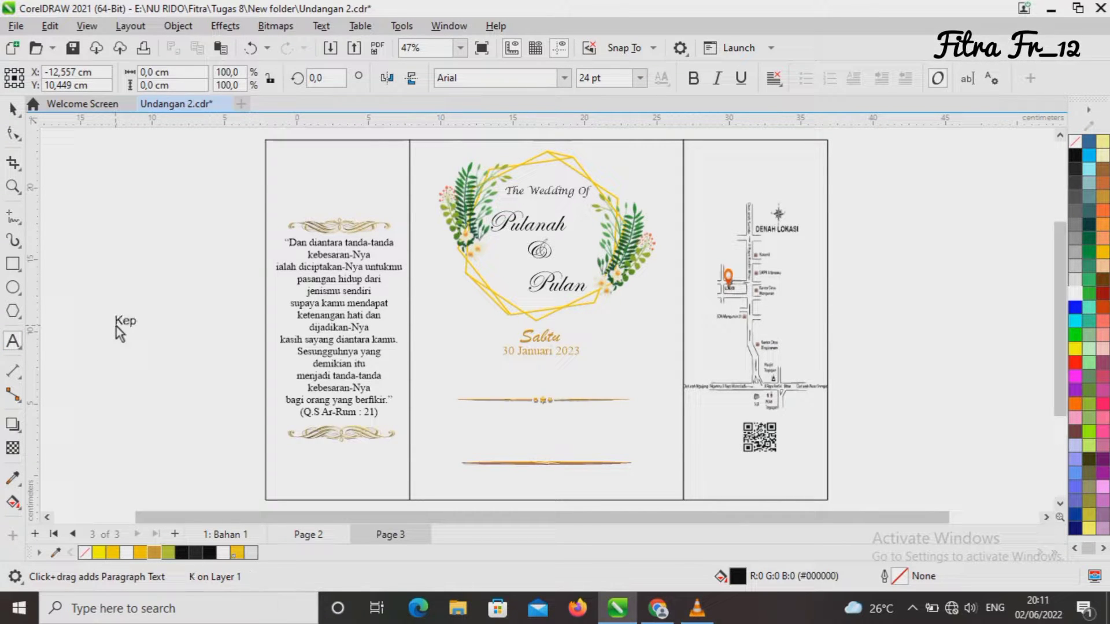
text(ada Yth,)
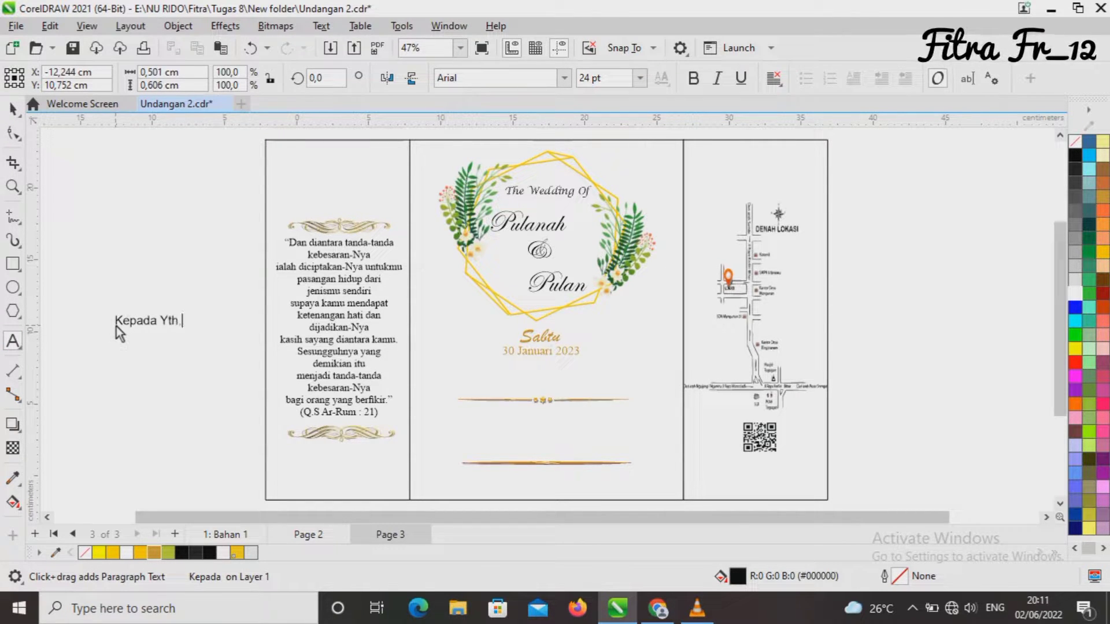
key(Return)
text(Bapak/Ibu/)
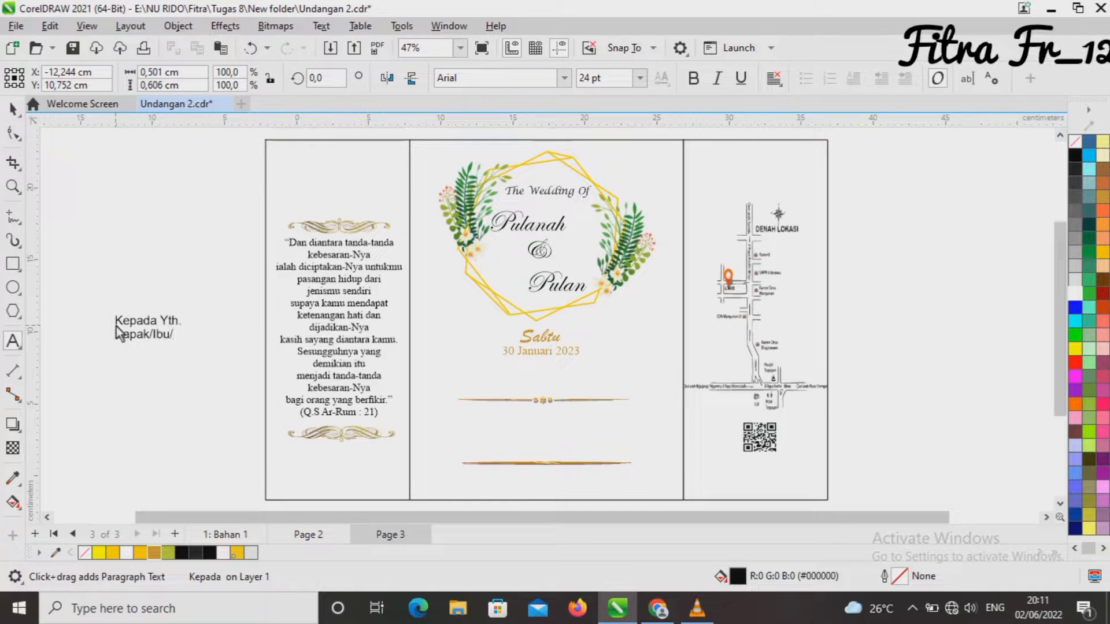
text(Sa)
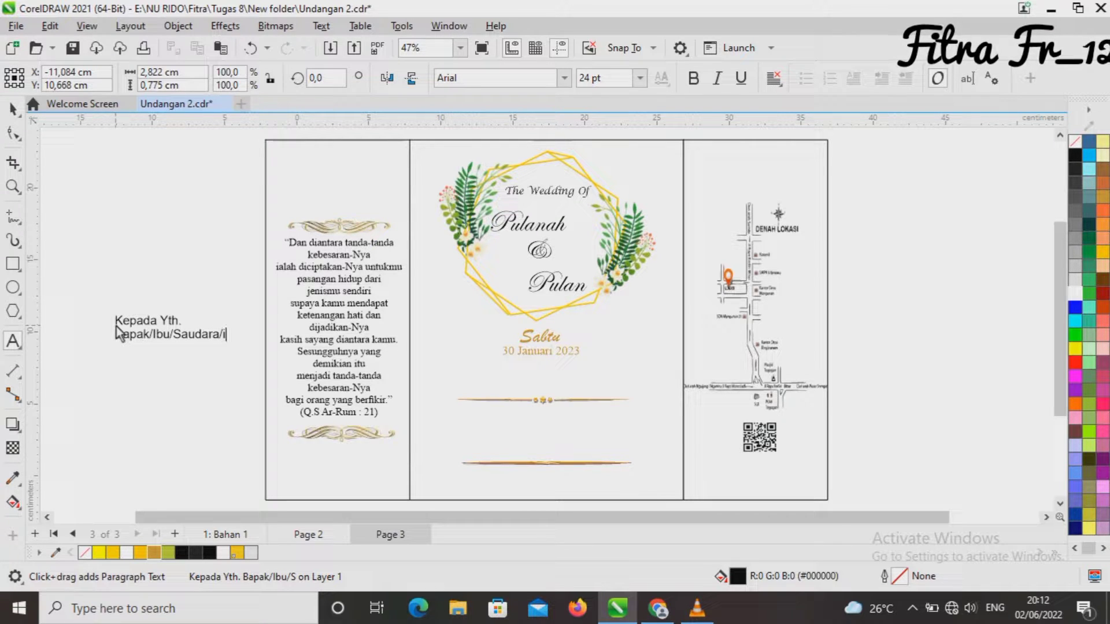
text(udara/i)
Step: Add the text "Mohon maaf bila ada kesalahan penulisan nama & gelar" below the addressee text
click(117, 364)
text(Mohon maaf bila ada s)
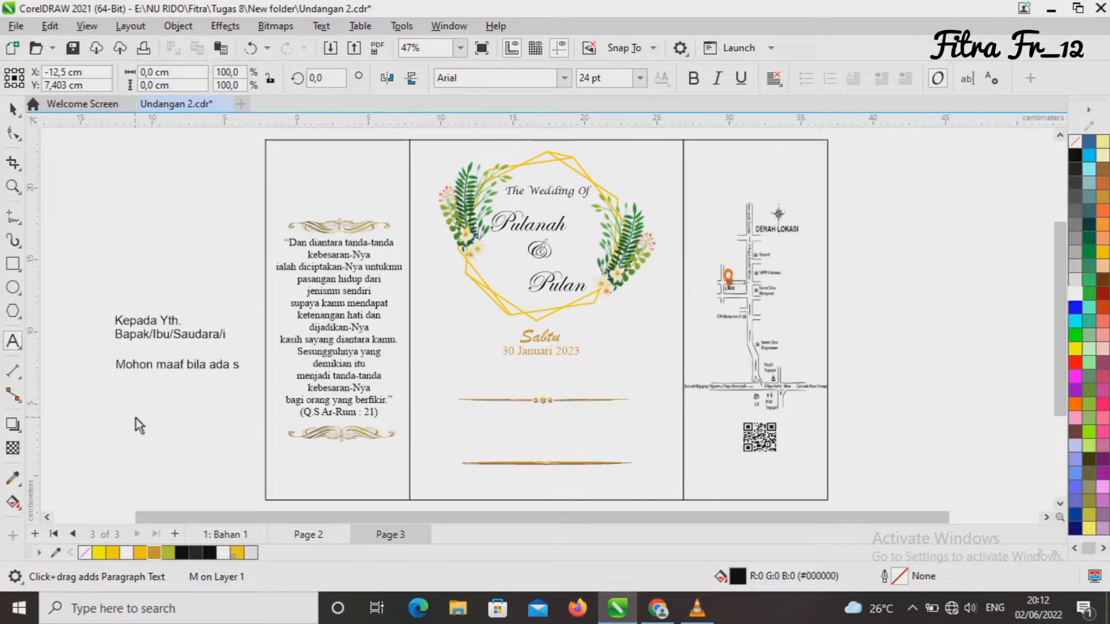
key(BackSpace)
text(kesala)
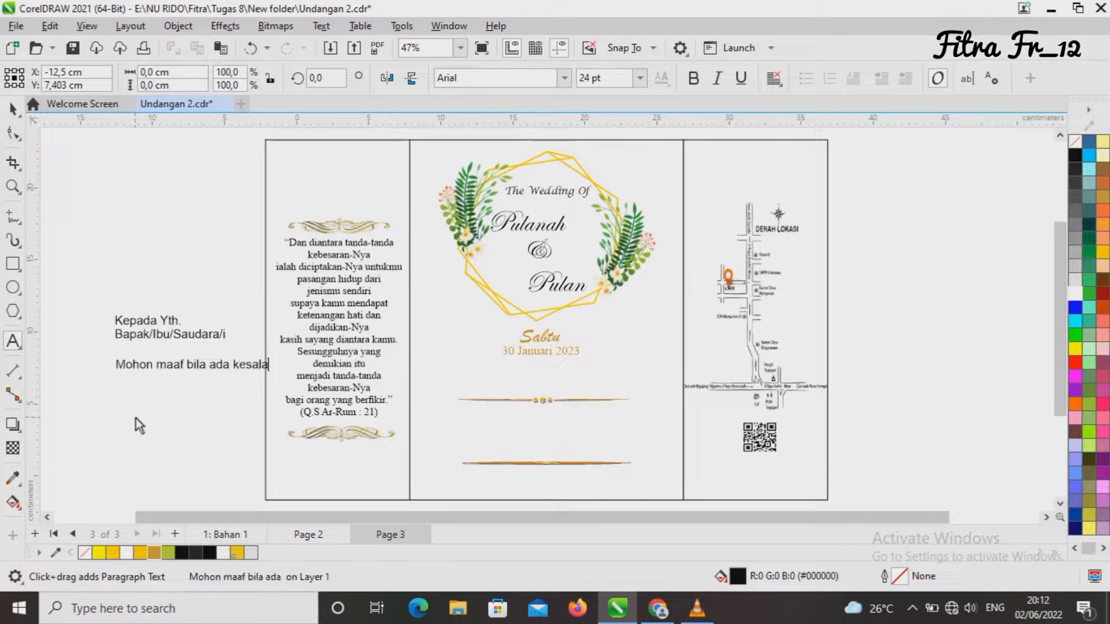
text(han pen)
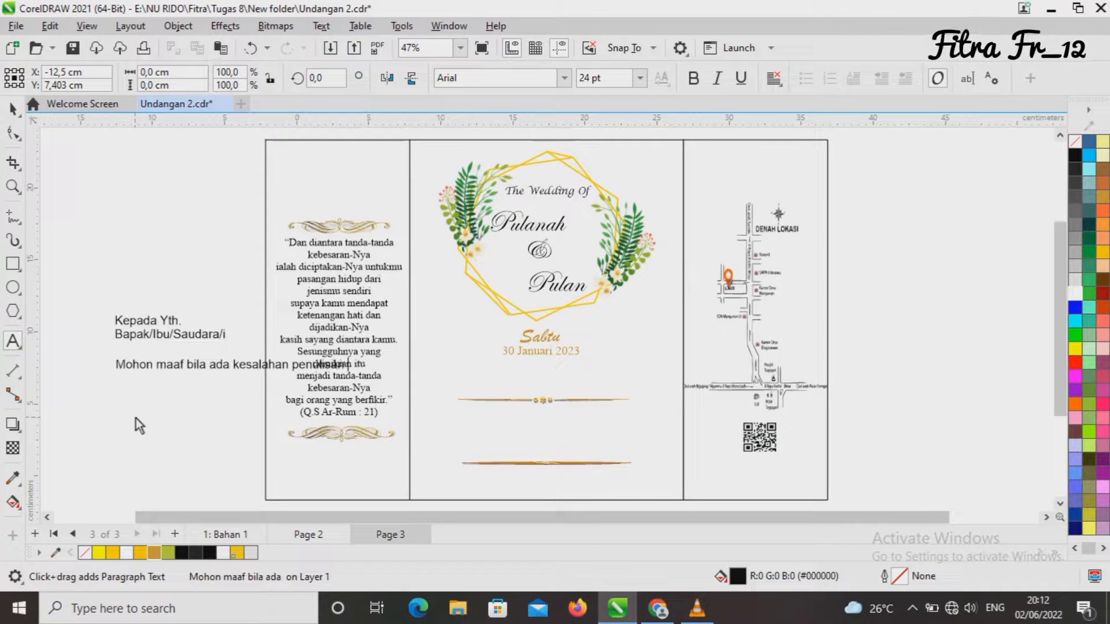
text(ulisan nama & gelar)
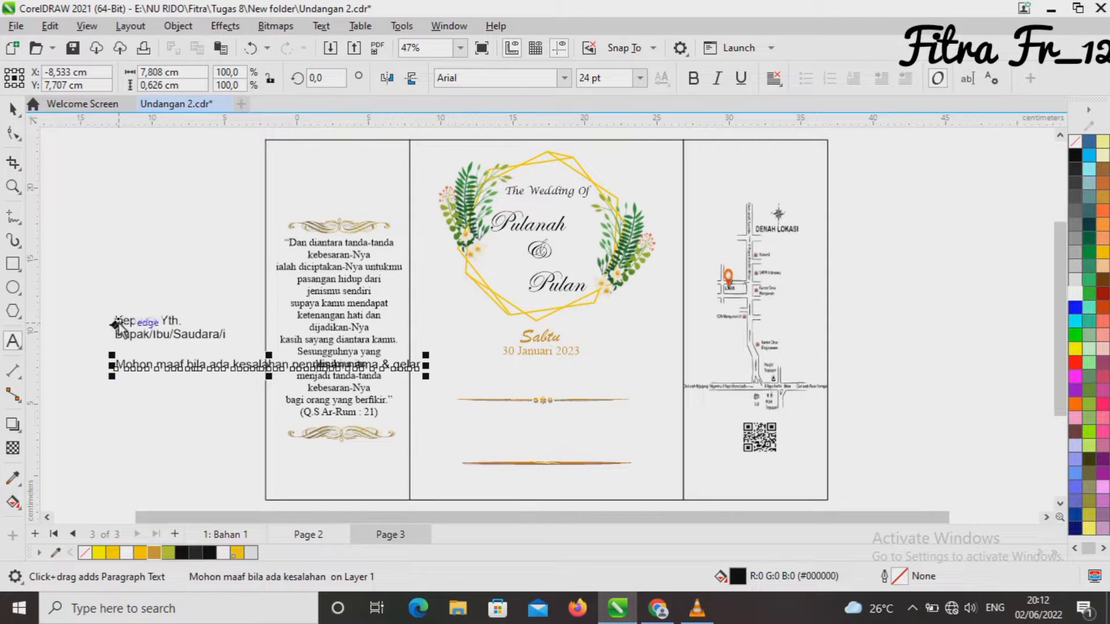
Step: Format the addressee text in centred Lucida Calligraphy and place it just above the upper gold divider, reduced to about 16 pt
drag(115, 322, 225, 335)
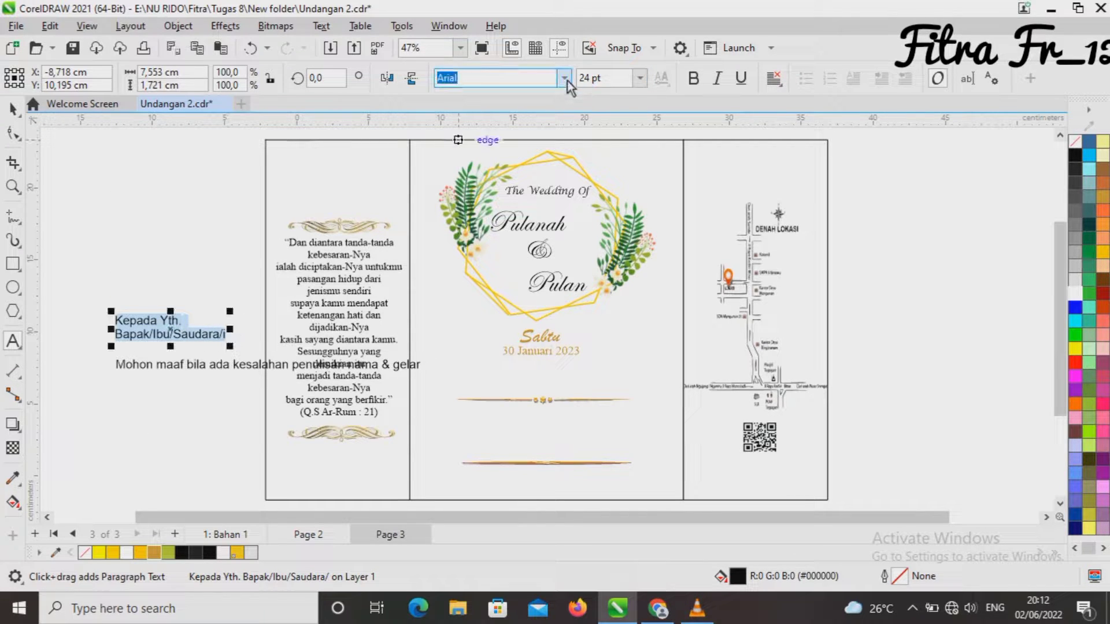
click(564, 80)
click(529, 189)
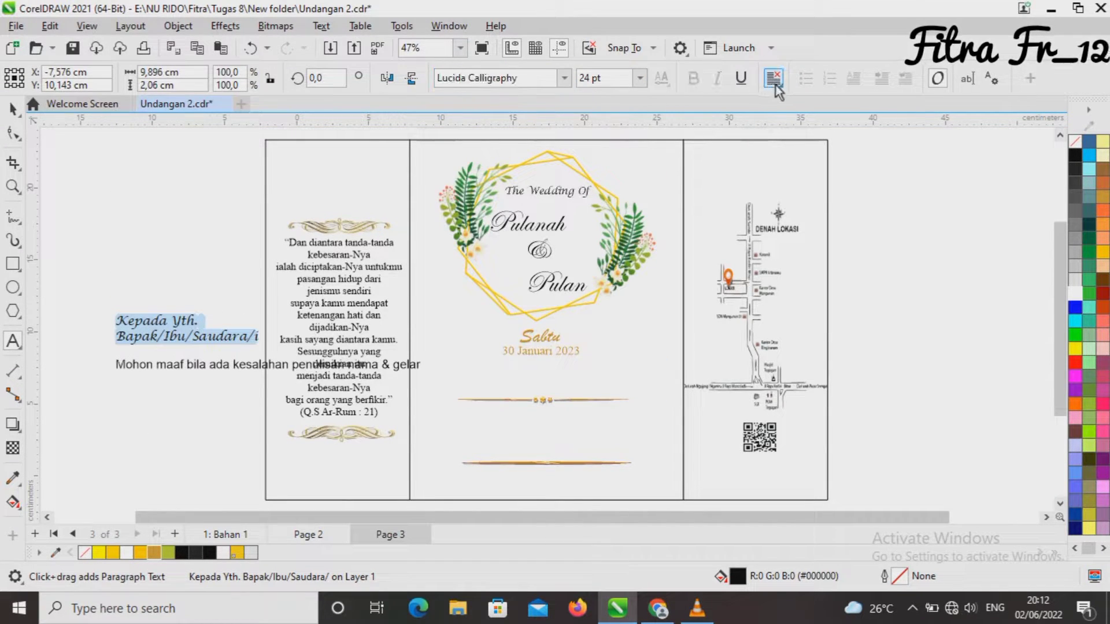
click(773, 78)
click(809, 138)
drag(187, 330, 541, 376)
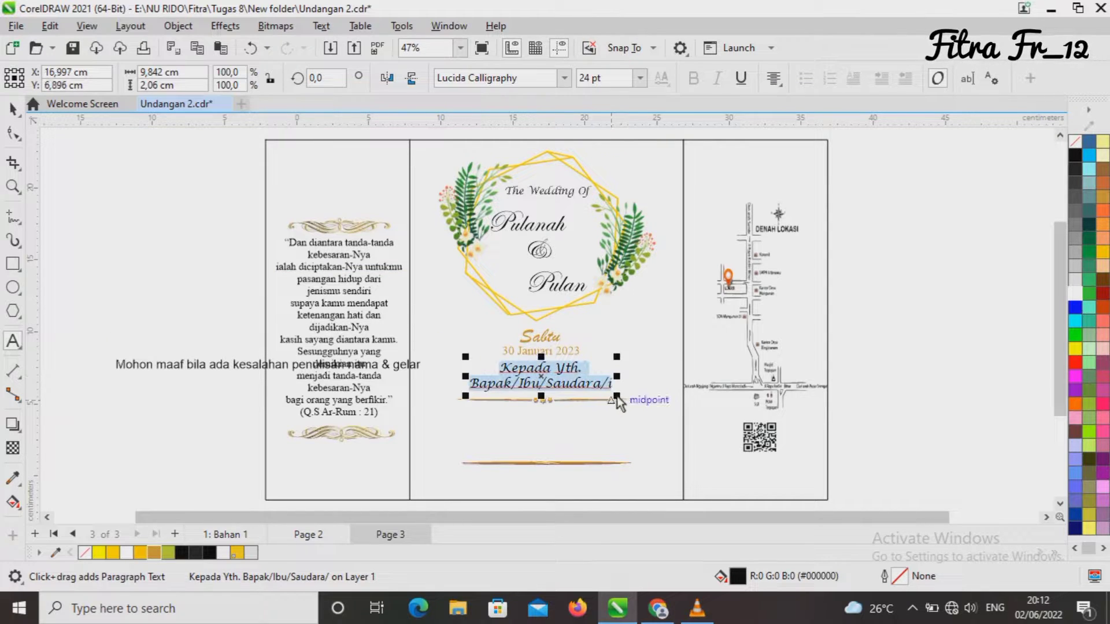
drag(616, 395, 546, 388)
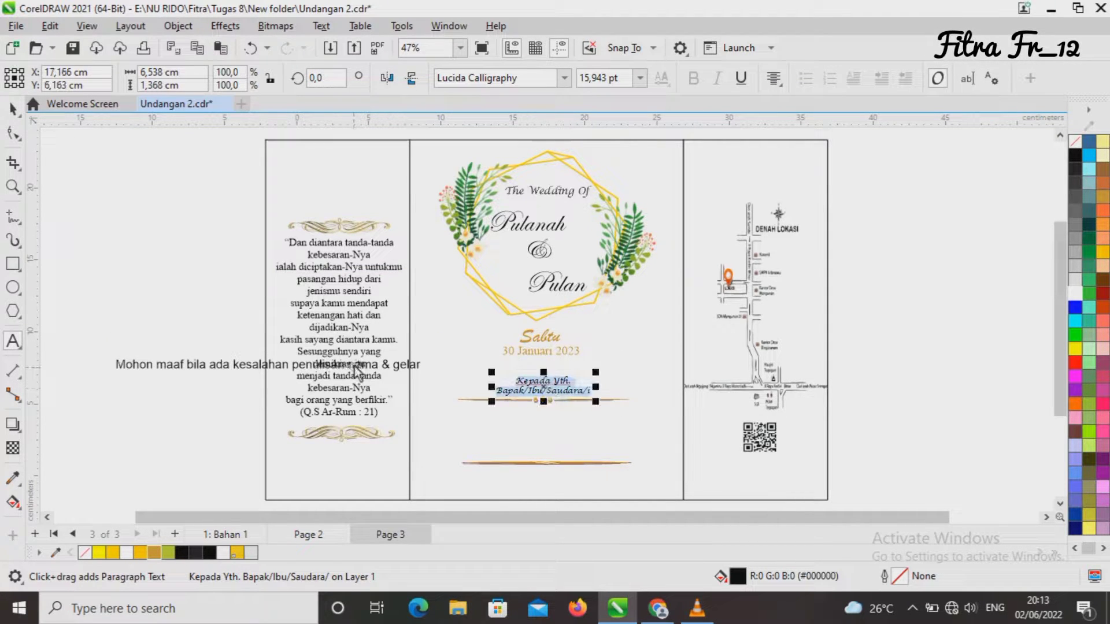
Step: Set the "Mohon maaf" line in Times New Roman and move it below the lower gold divider
click(119, 367)
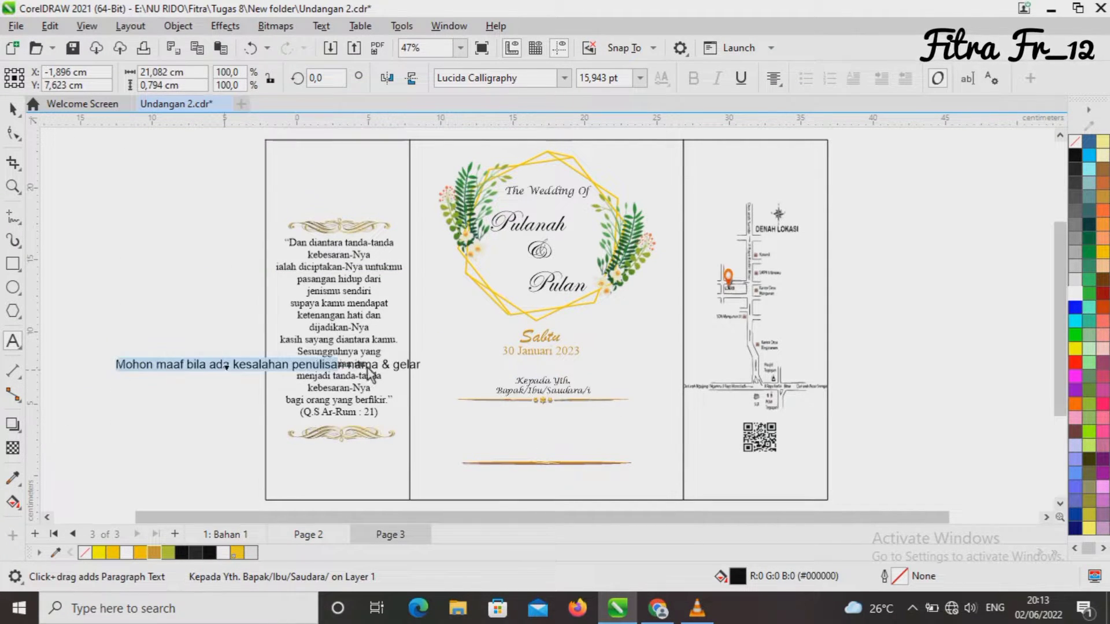
click(564, 79)
click(543, 151)
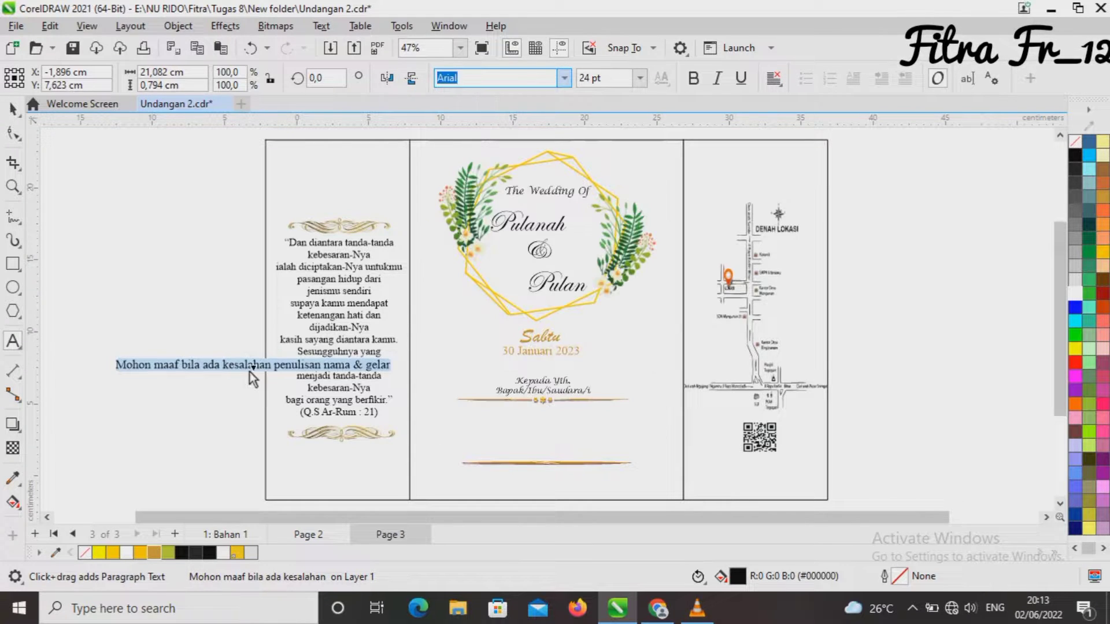
click(13, 110)
drag(251, 369, 529, 483)
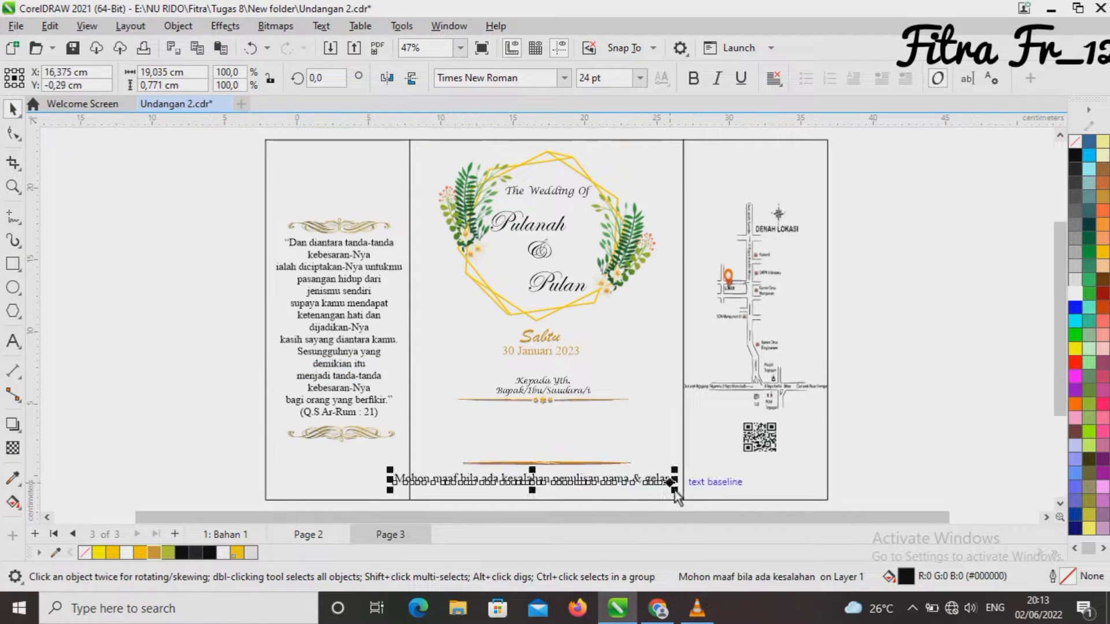
Step: Shrink the "Mohon maaf" line to slightly narrower than the lower gold divider and centre it beneath the divider
drag(674, 491, 598, 486)
drag(488, 479, 546, 488)
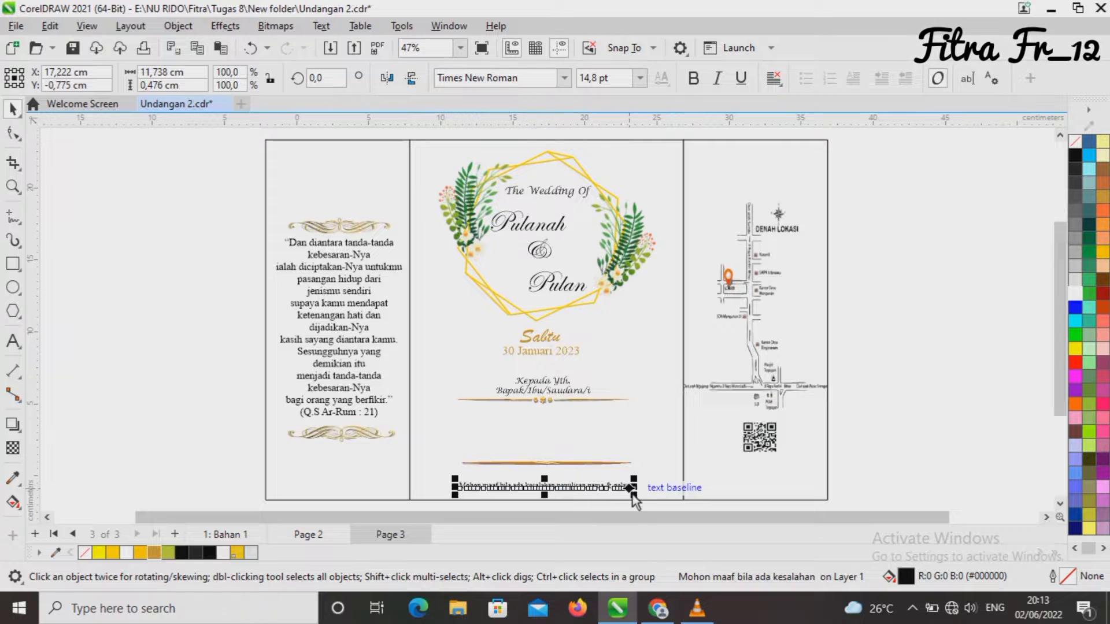
drag(632, 495, 619, 494)
drag(541, 486, 551, 487)
Step: Move the pair of gold dividers and the addressee text slightly down on the middle panel
click(546, 411)
click(545, 402)
drag(545, 430, 545, 440)
drag(546, 383, 546, 391)
click(924, 395)
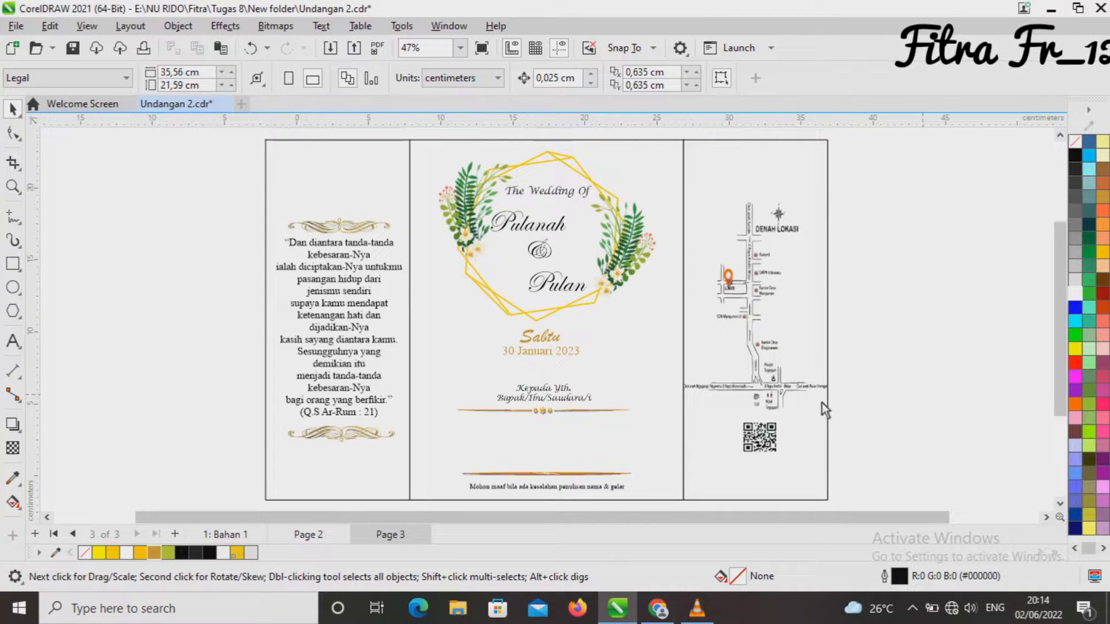
Step: Draw a closed five-sided freehand shape about 14.4 × 7.1 cm over the left panel's upper end, its lower edge peaking inside the panel
click(460, 49)
click(441, 127)
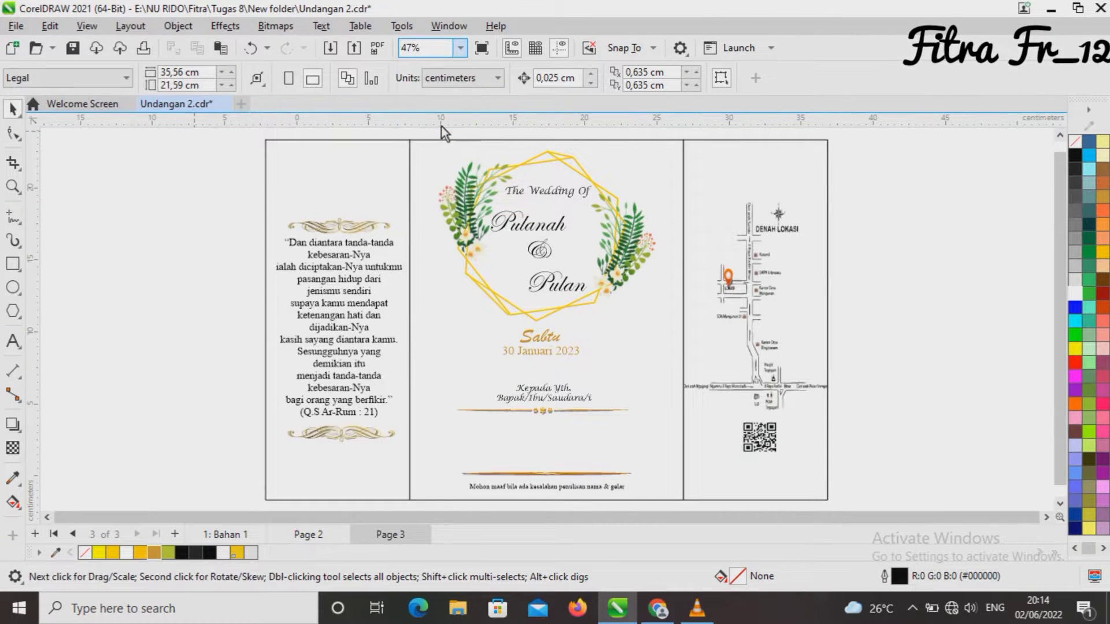
click(12, 186)
drag(733, 299, 758, 457)
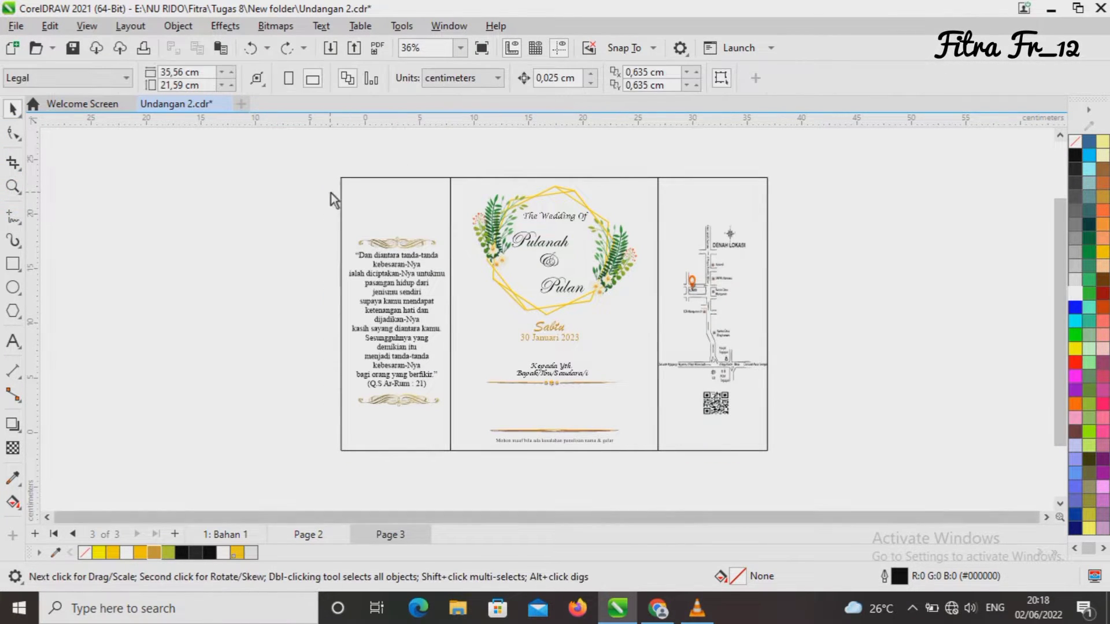
click(12, 217)
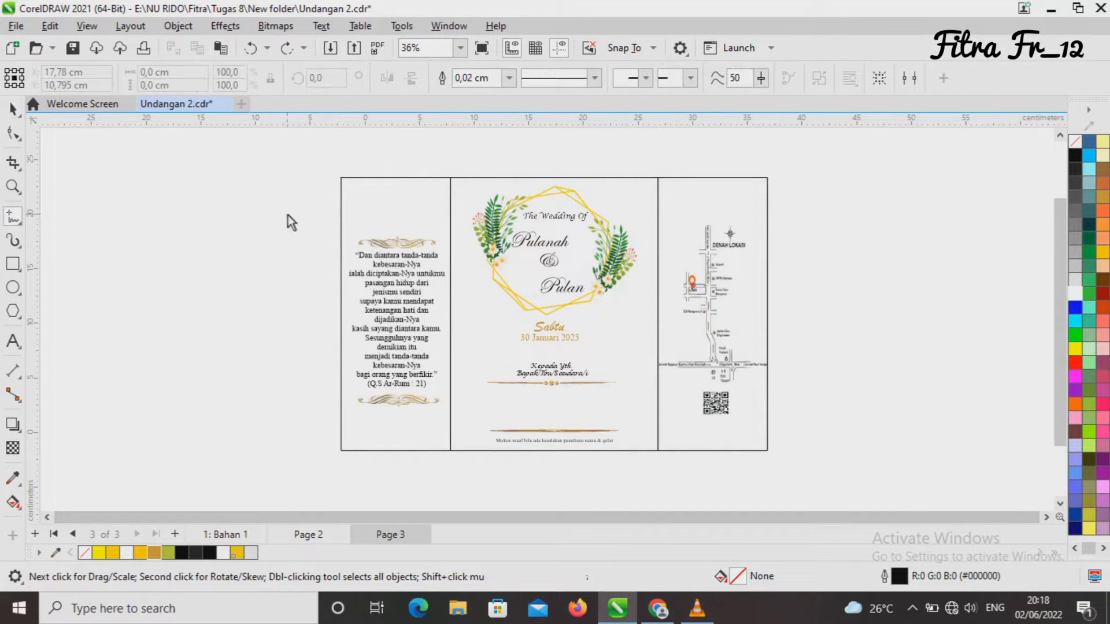
click(334, 213)
click(376, 191)
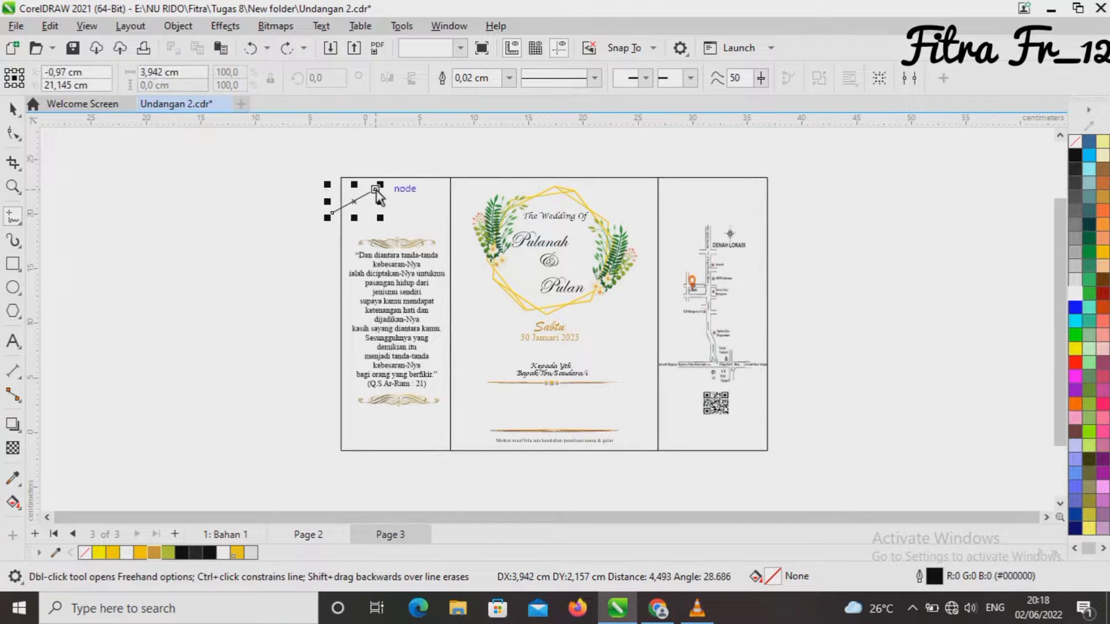
click(376, 191)
click(450, 219)
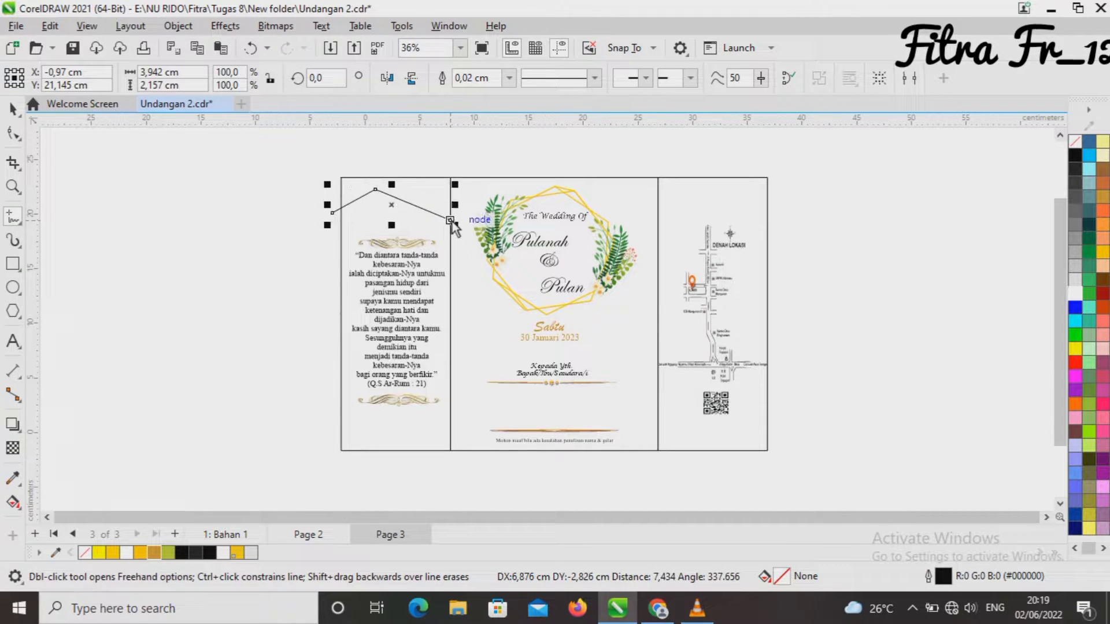
click(450, 142)
click(293, 143)
click(332, 214)
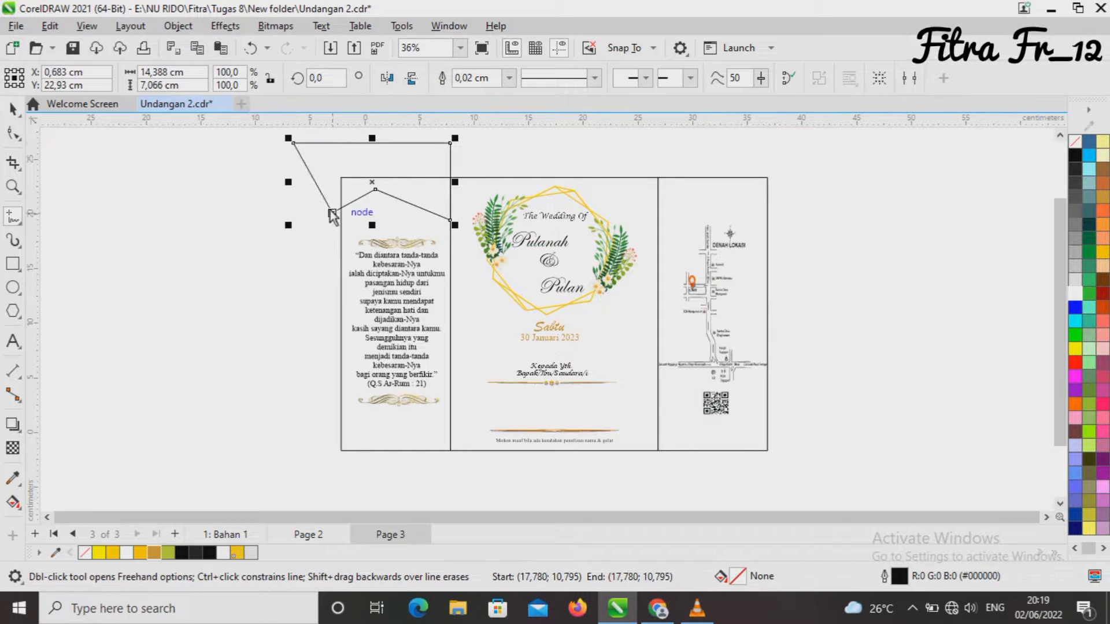
key(F10)
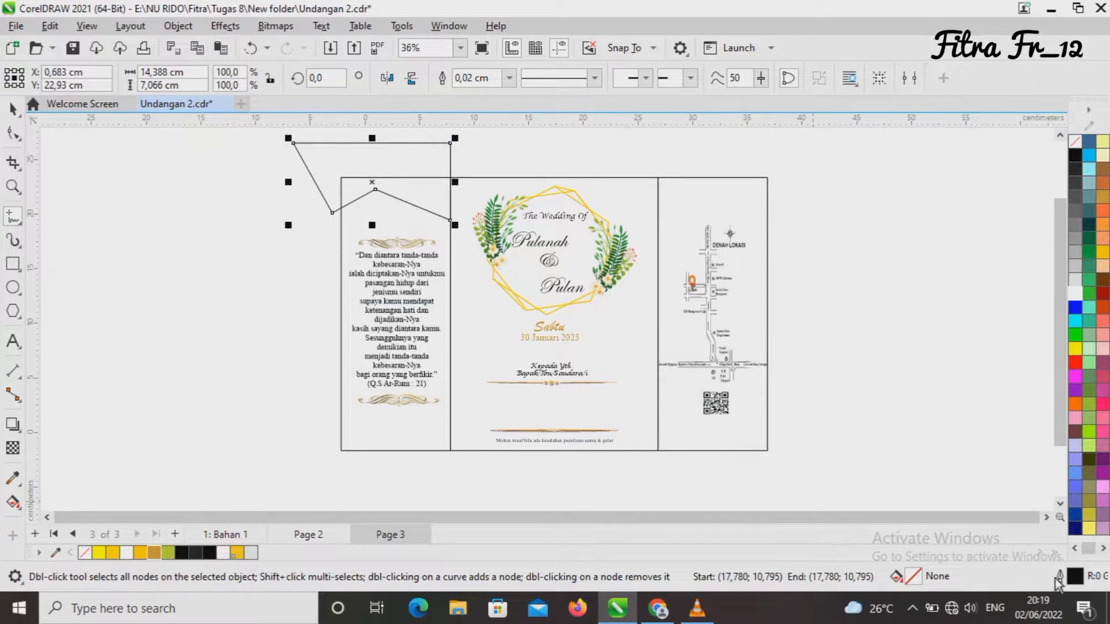
Step: Give the five-sided shape a 0.15 cm outline in gold (#FFD700), sampled from the document colours
double_click(1075, 578)
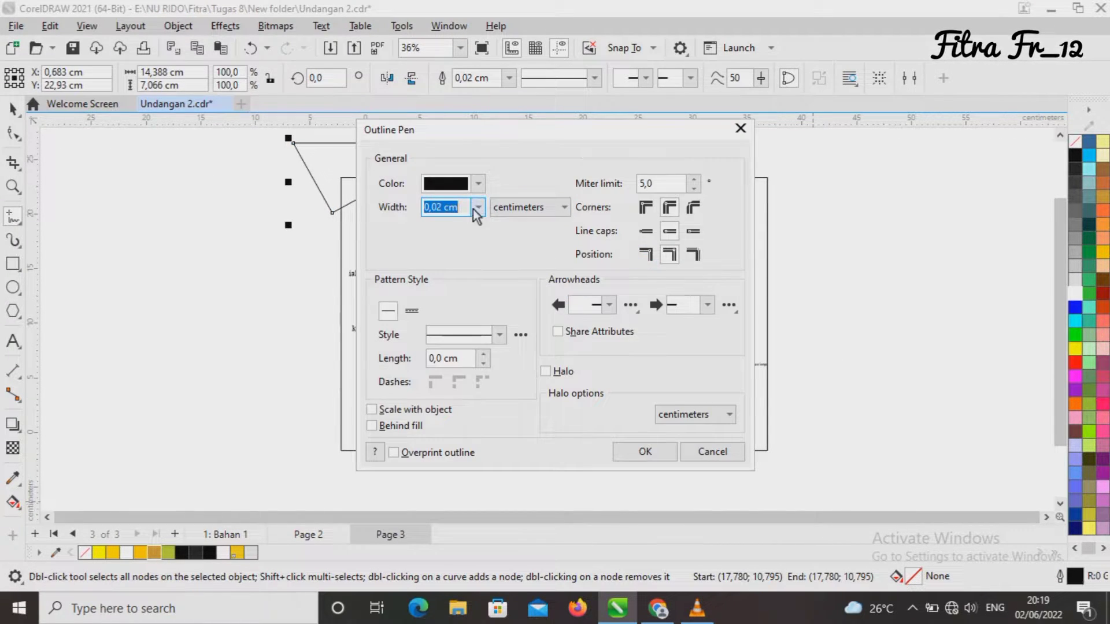
click(477, 208)
click(470, 322)
click(478, 185)
click(567, 379)
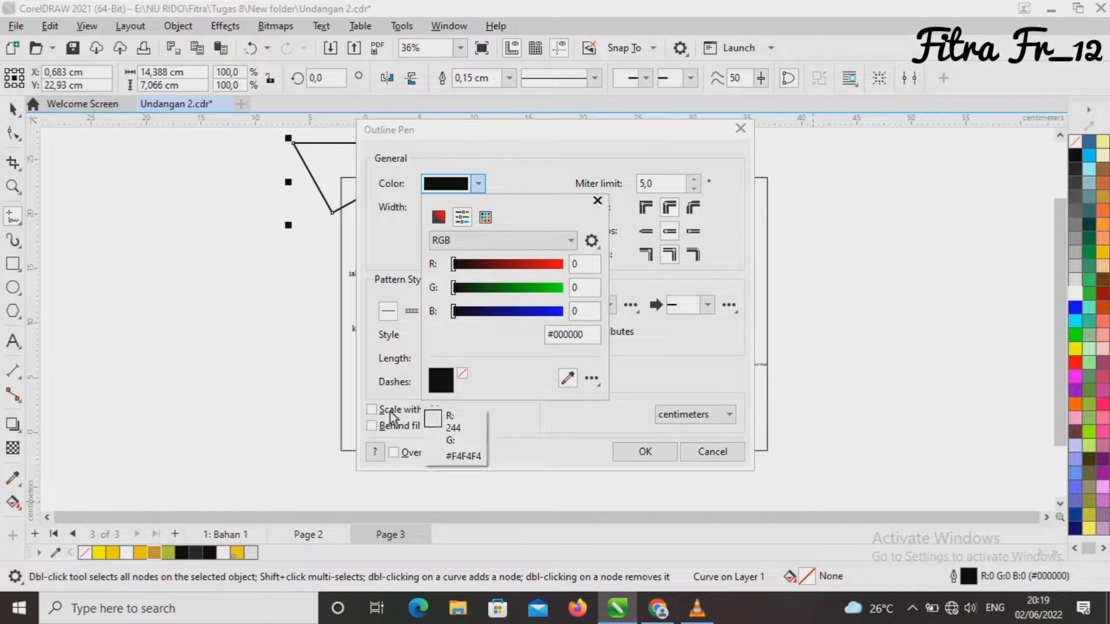
click(113, 553)
click(645, 452)
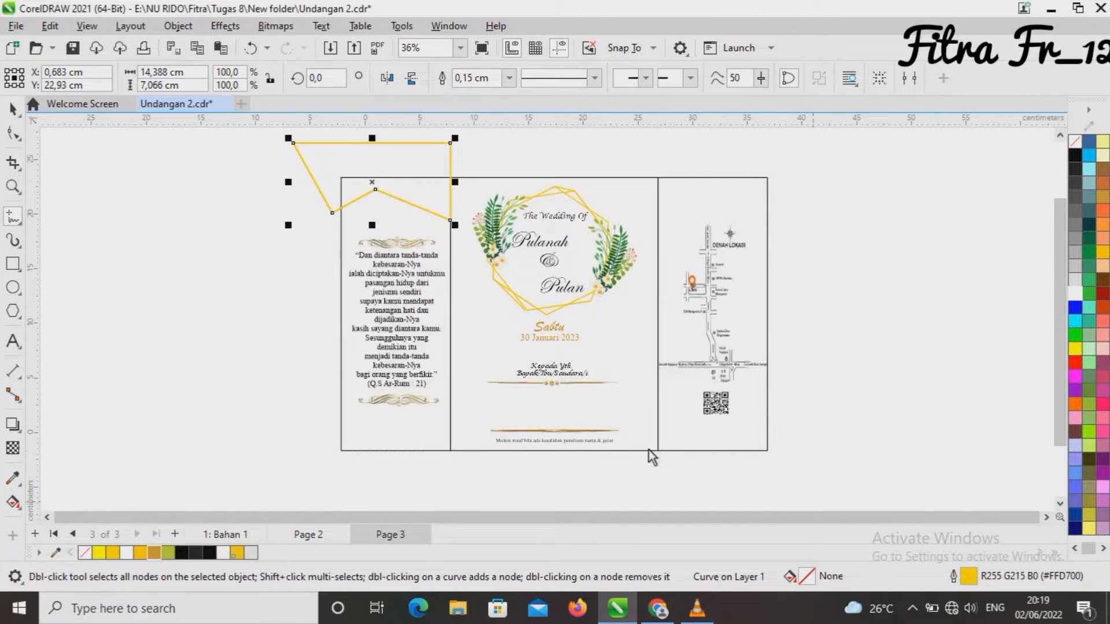
Step: PowerClip the gold five-sided shape inside the invitation's frame
right_click(382, 174)
click(434, 235)
click(425, 229)
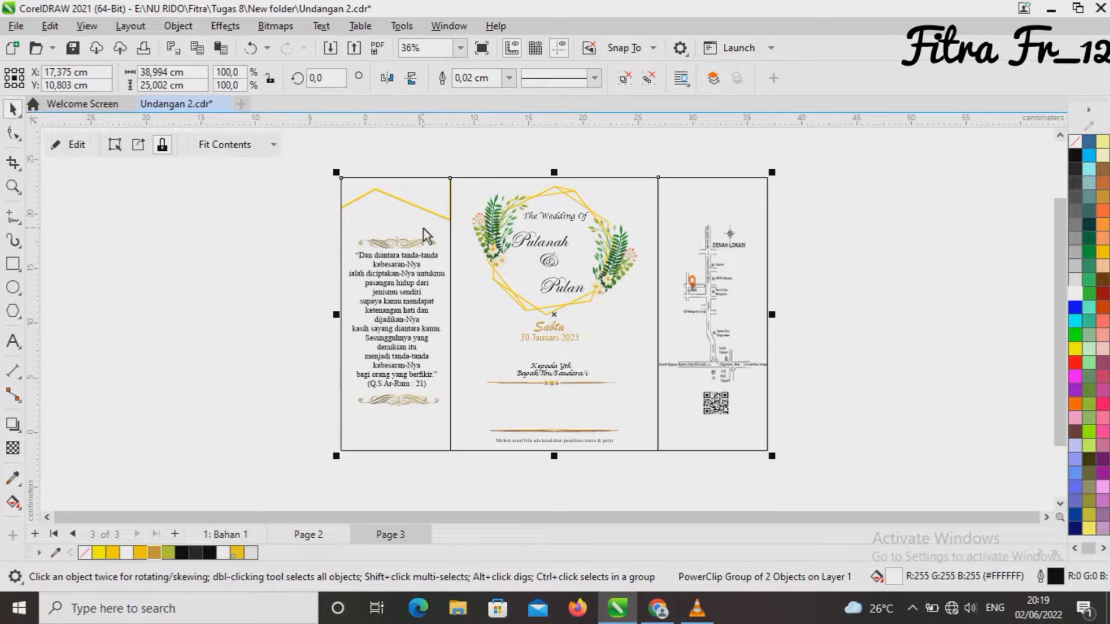
Step: Draw a slightly slanted straight line about 10.9 cm wide across the left panel's upper end, crossing the gold peak
click(13, 217)
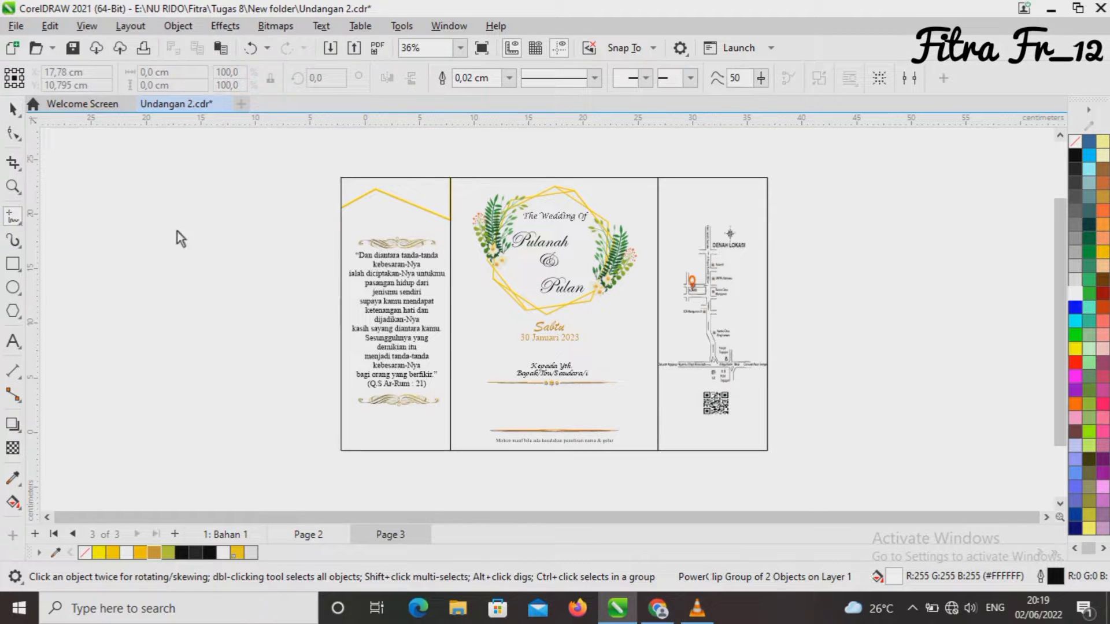
click(331, 201)
click(450, 213)
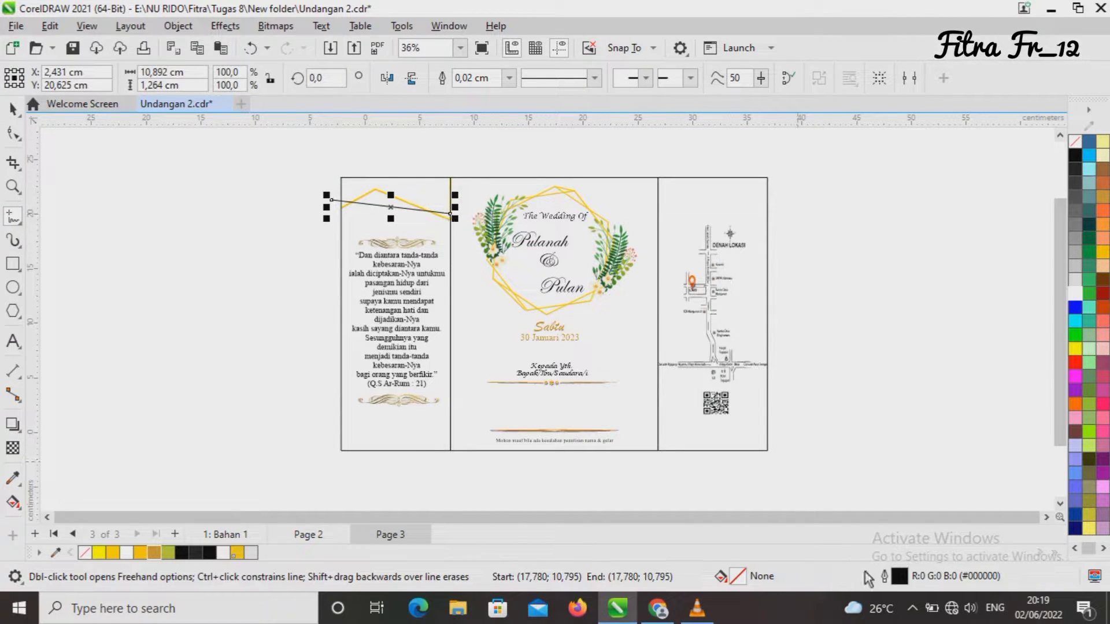
Step: Set the upper slanted line's outline to 0.15 cm wide and gold (#FFD700), sampled from the document colours
double_click(898, 576)
click(480, 211)
click(454, 309)
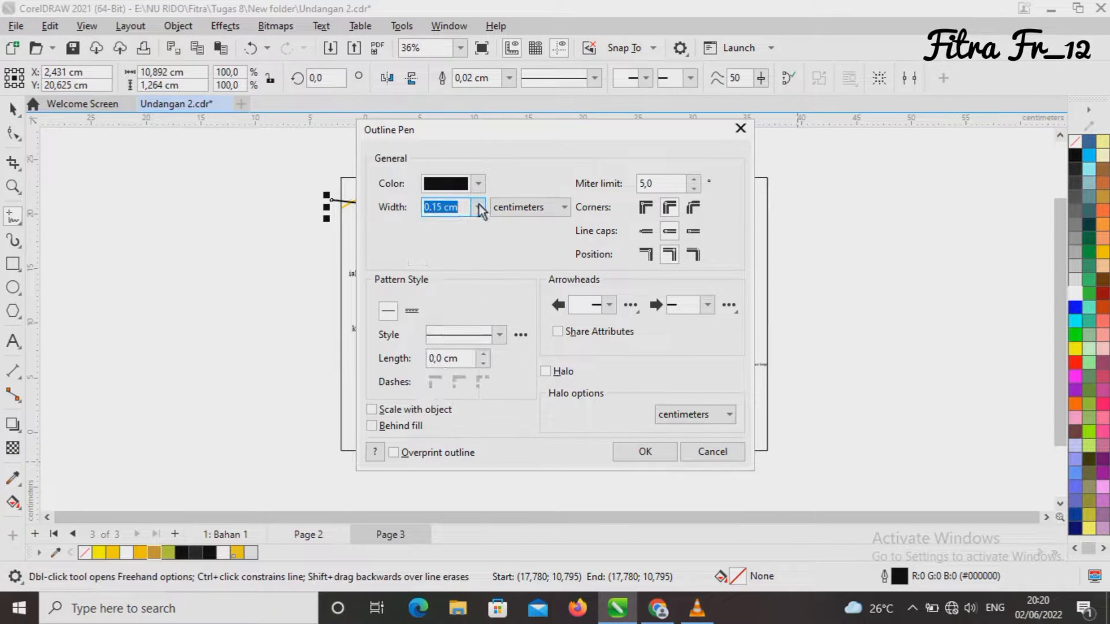
click(478, 186)
click(567, 379)
click(118, 556)
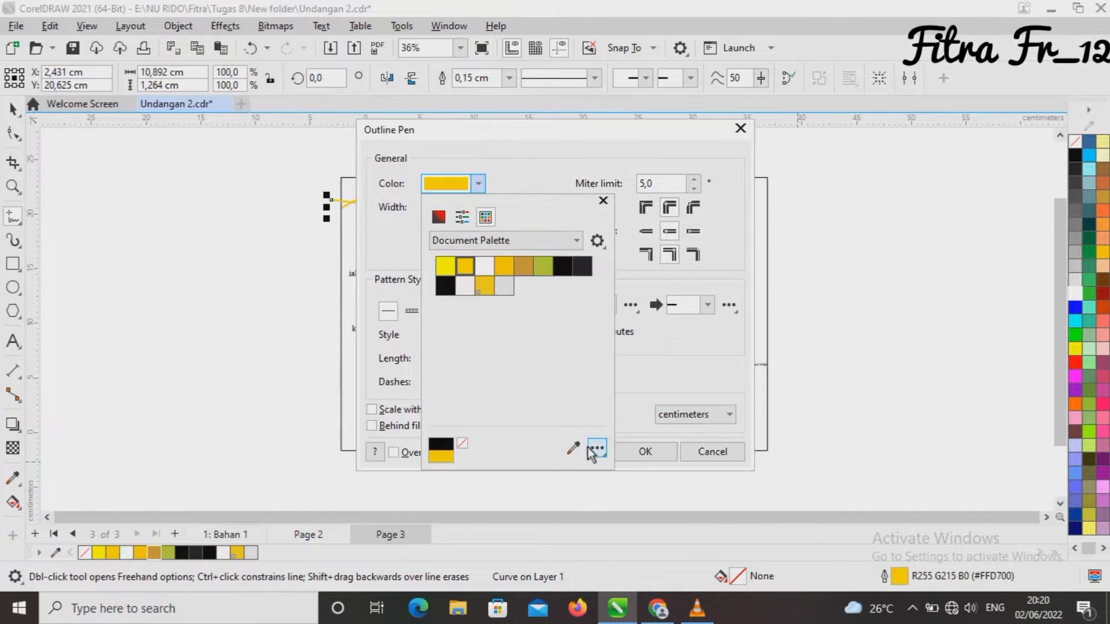
click(643, 457)
click(642, 457)
Step: PowerClip the upper slanted gold line inside the invitation's frame and deselect it
key(space)
right_click(391, 209)
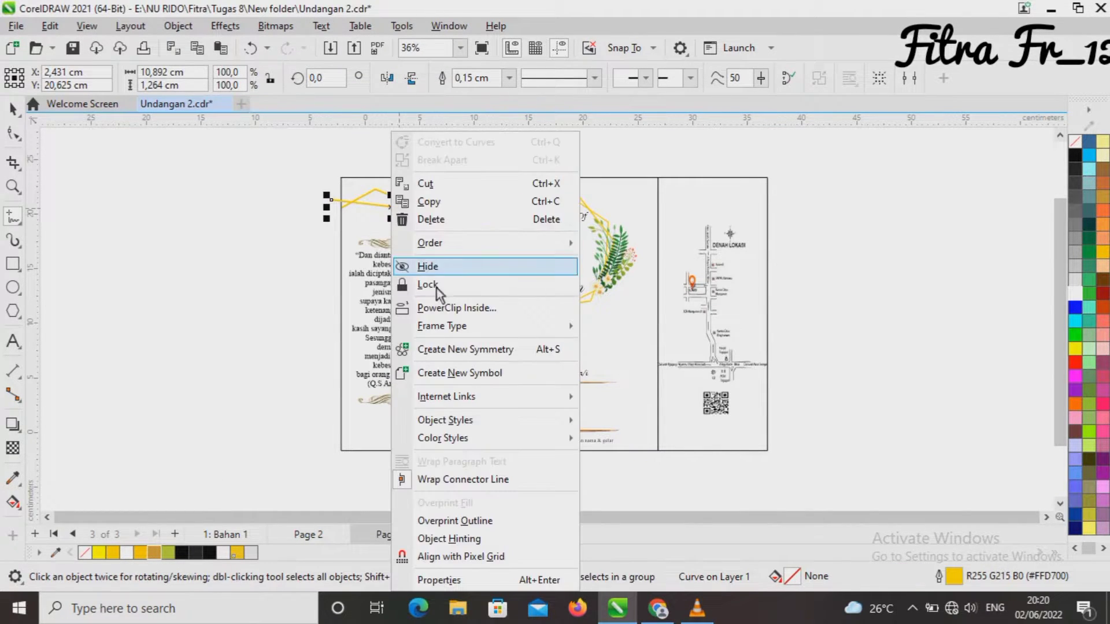
click(439, 308)
click(407, 231)
click(139, 225)
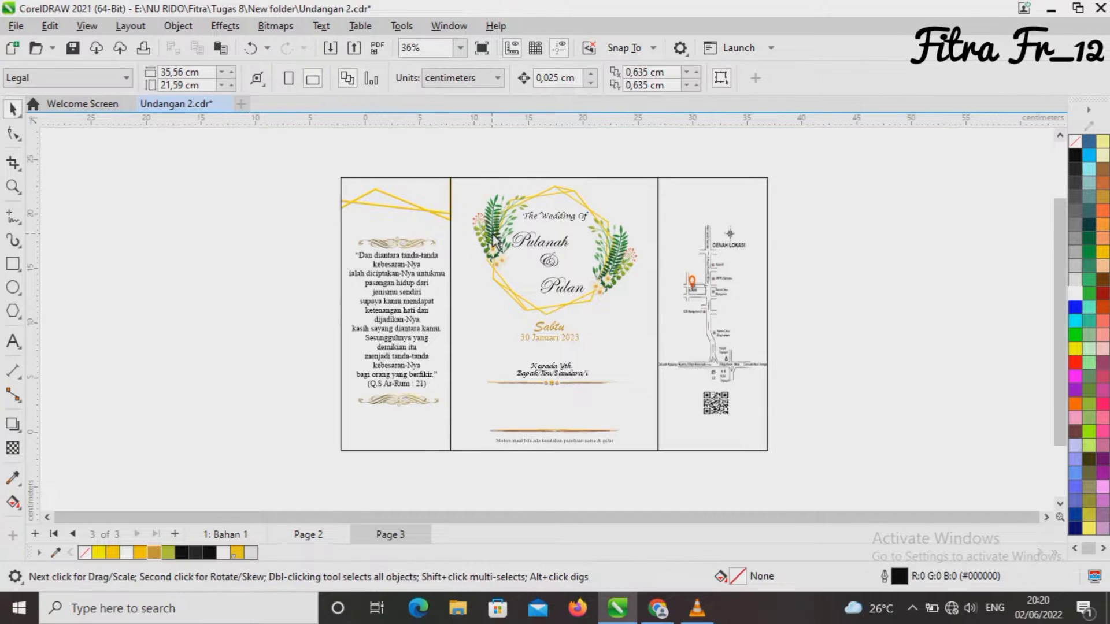
Step: Duplicate the floral spray on the left of the names, move the copy outside the page and mirror it horizontally
click(491, 236)
key(ctrl+d)
drag(509, 222, 219, 250)
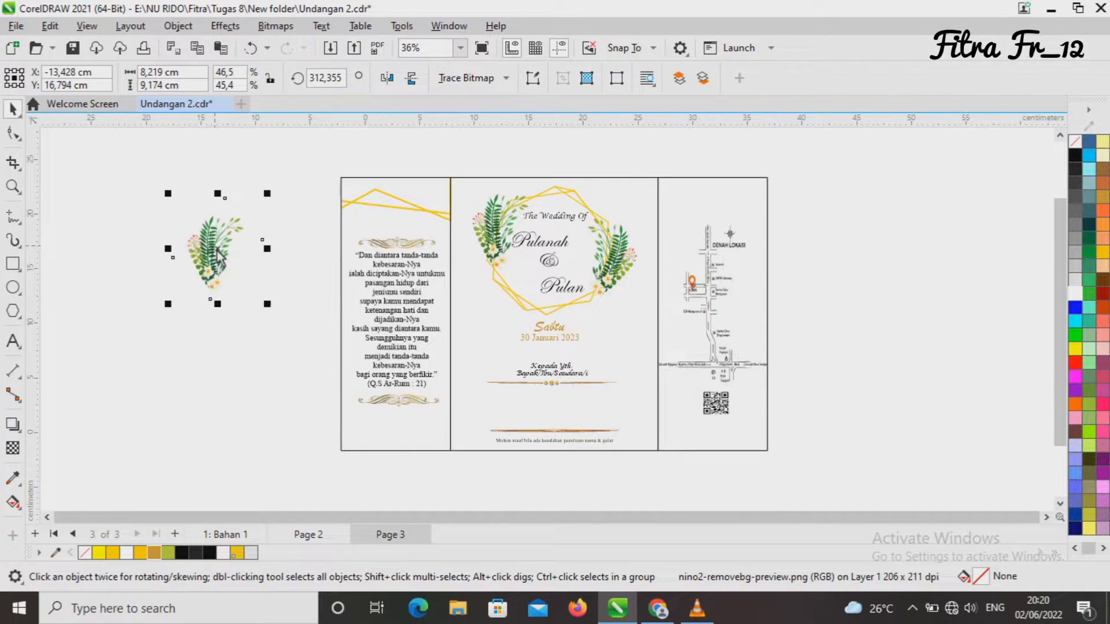
click(218, 250)
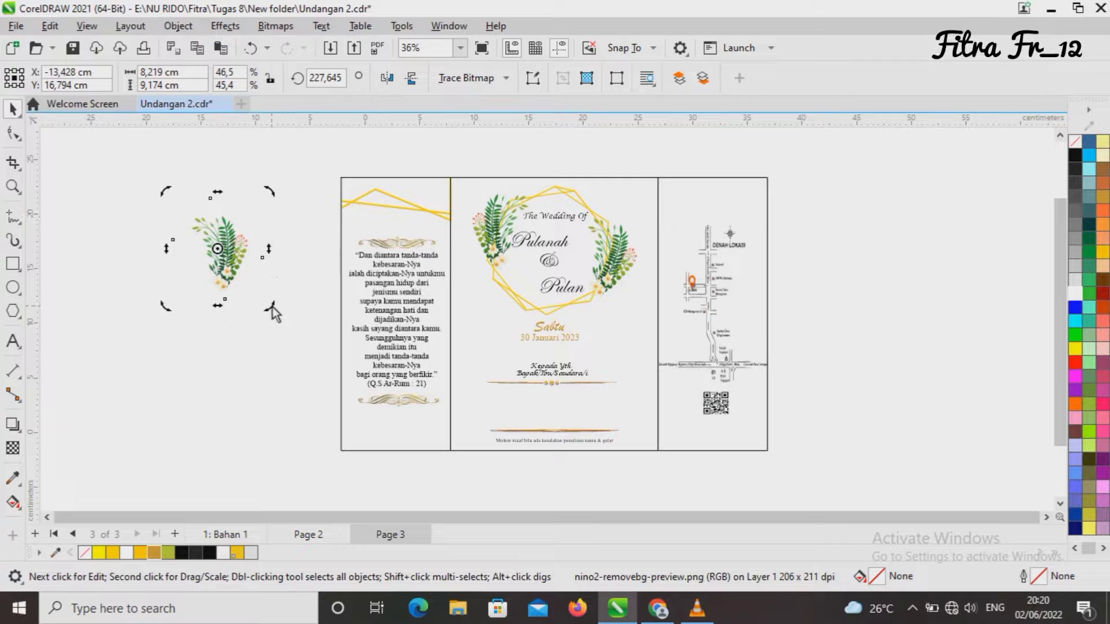
Step: Rotate the floral copy, shrink it to about 34% and place it in the left panel's upper-right corner
mouse_move(271, 304)
mouse_down()
mouse_move(290, 249)
mouse_move(266, 294)
mouse_up()
drag(238, 250, 470, 233)
click(434, 212)
click(435, 151)
click(427, 204)
Step: Nudge the floral copy left so it fits against the left panel's right edge, over the gold lines
key(Left)
key(Left)
key(Left)
key(Left)
key(Left)
key(Left)
key(Left)
key(Left)
key(Left)
key(Left)
click(440, 209)
click(253, 223)
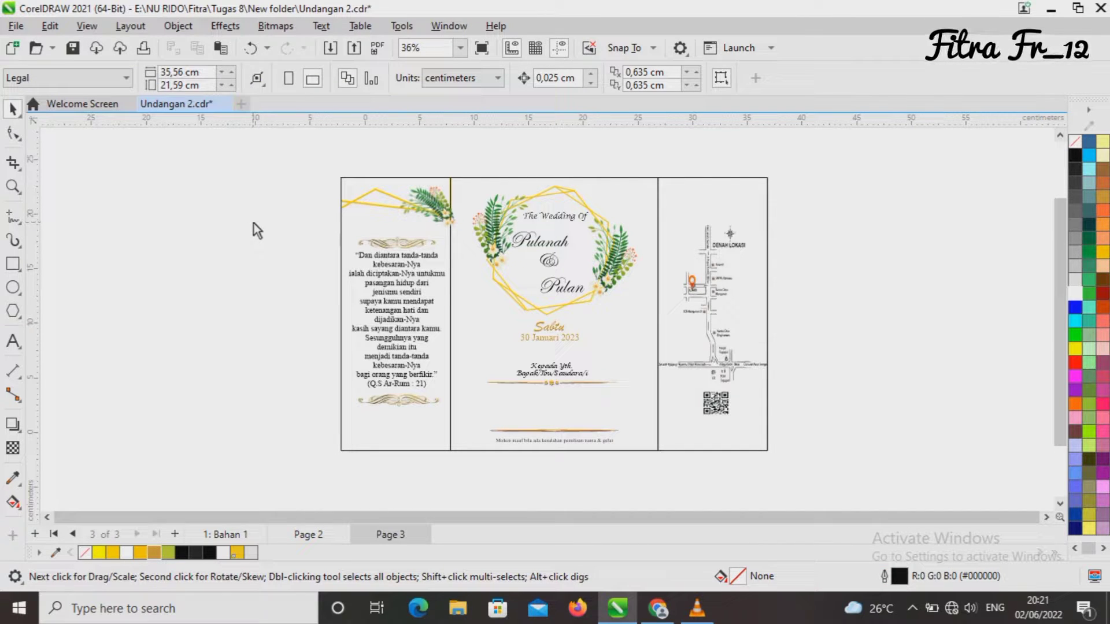
Step: Rotate the floral spray in the left panel's upper-right corner slightly clockwise
click(421, 207)
click(428, 209)
drag(464, 234, 459, 245)
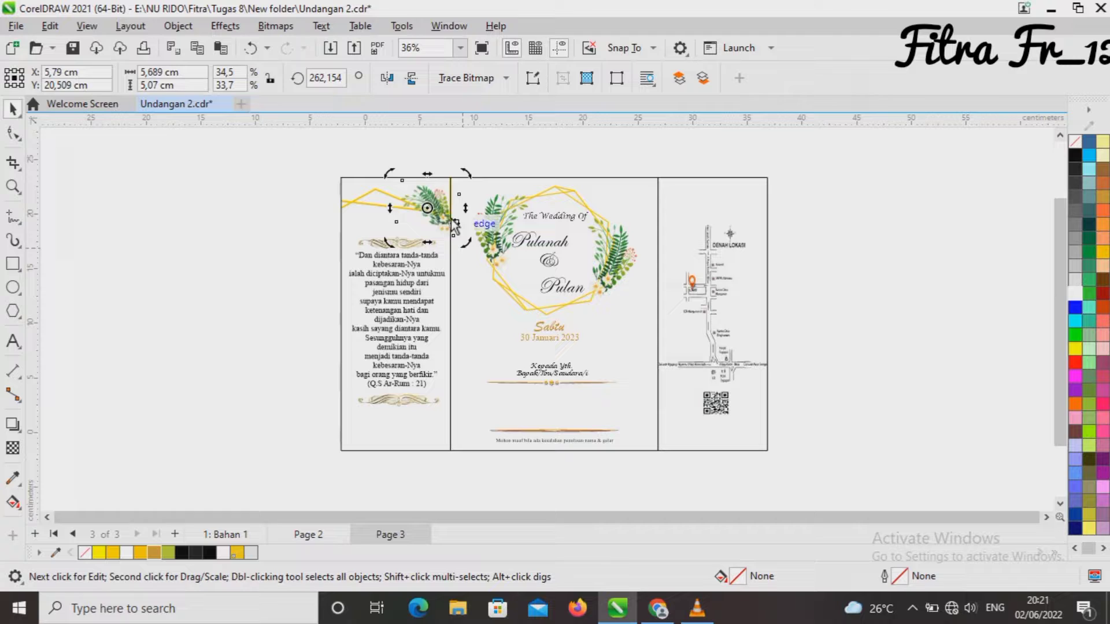
click(267, 219)
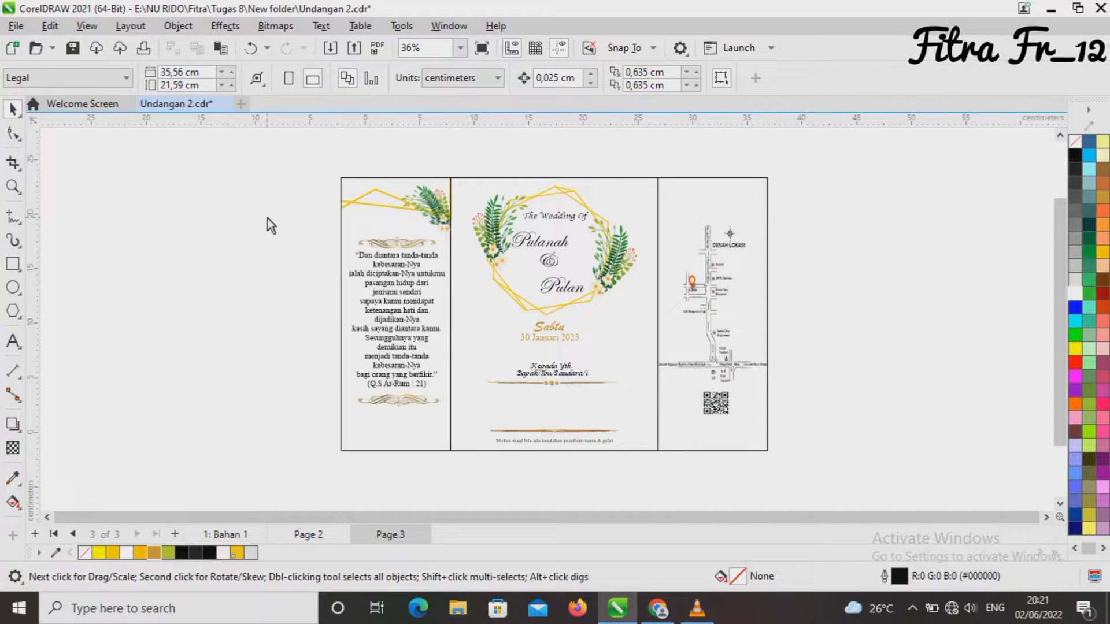
Step: Draw a closed six-node freehand shape about 15.9 cm wide over the left panel's lower end, its upper edge dipping in a V
click(12, 218)
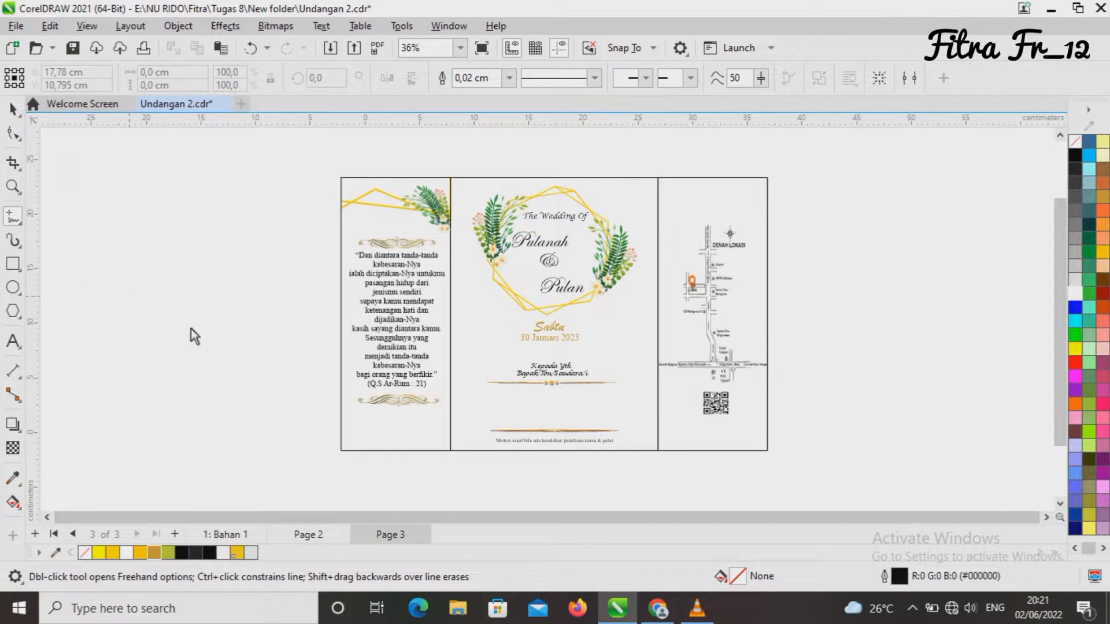
click(328, 412)
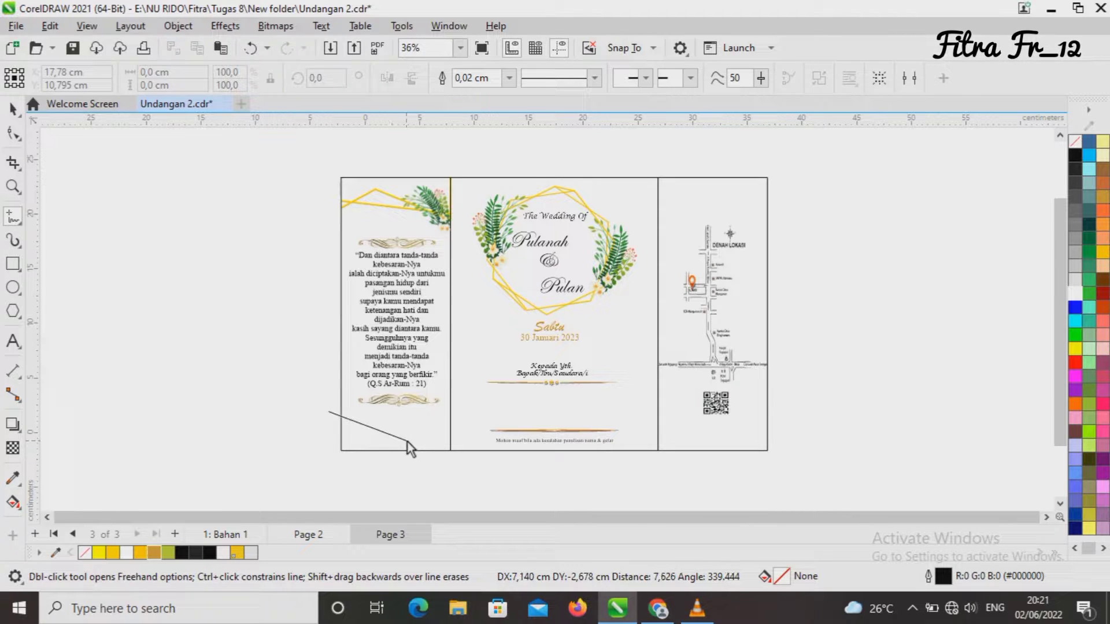
double_click(408, 442)
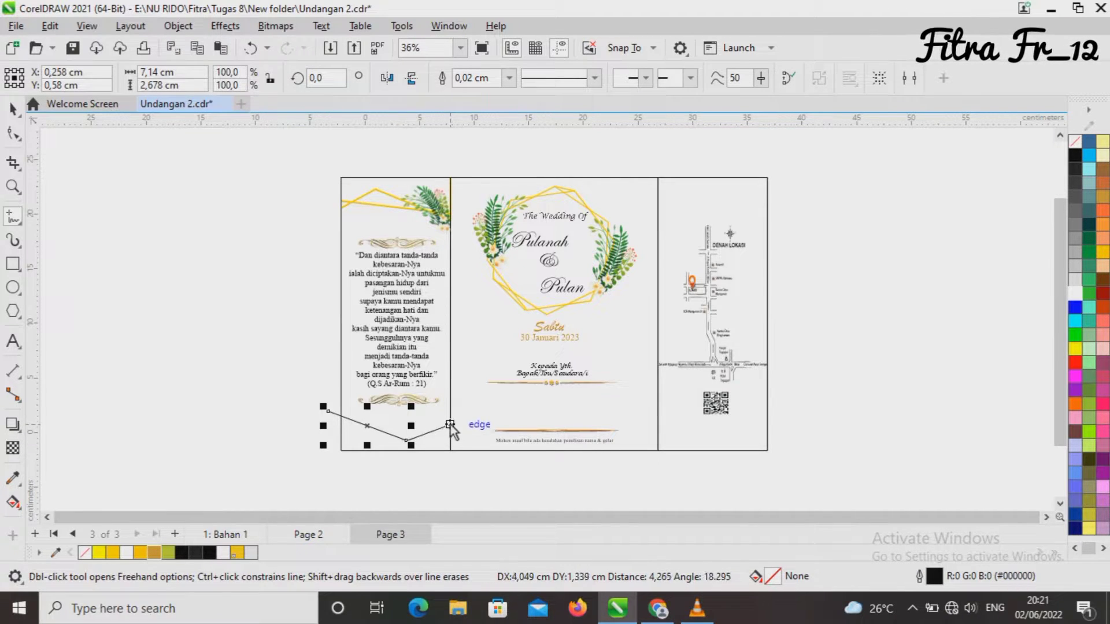
click(449, 423)
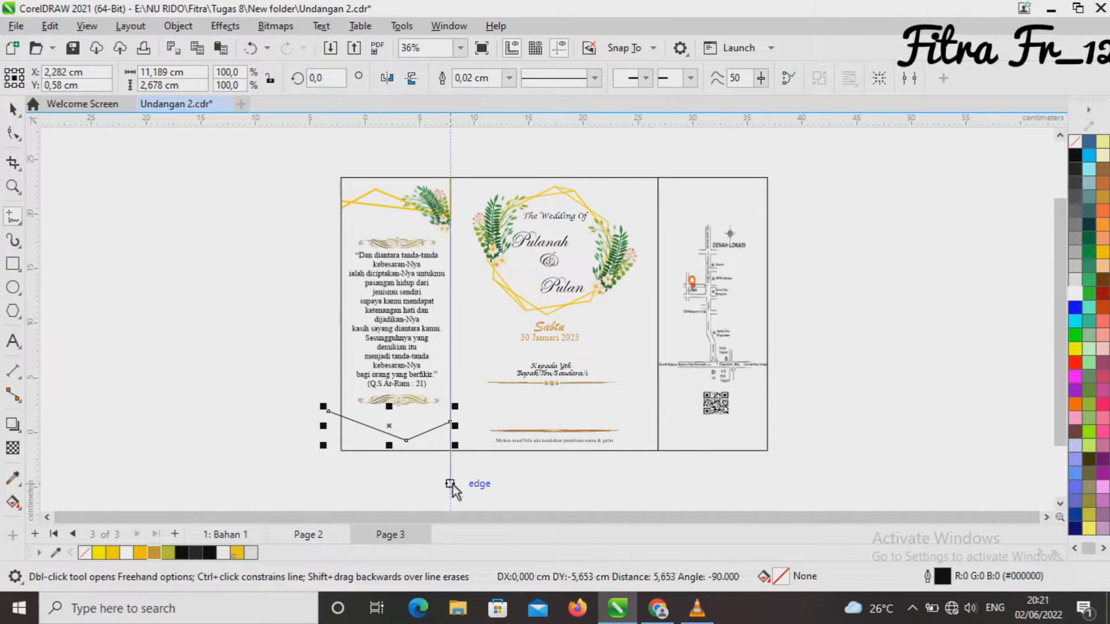
click(451, 483)
click(341, 483)
click(277, 450)
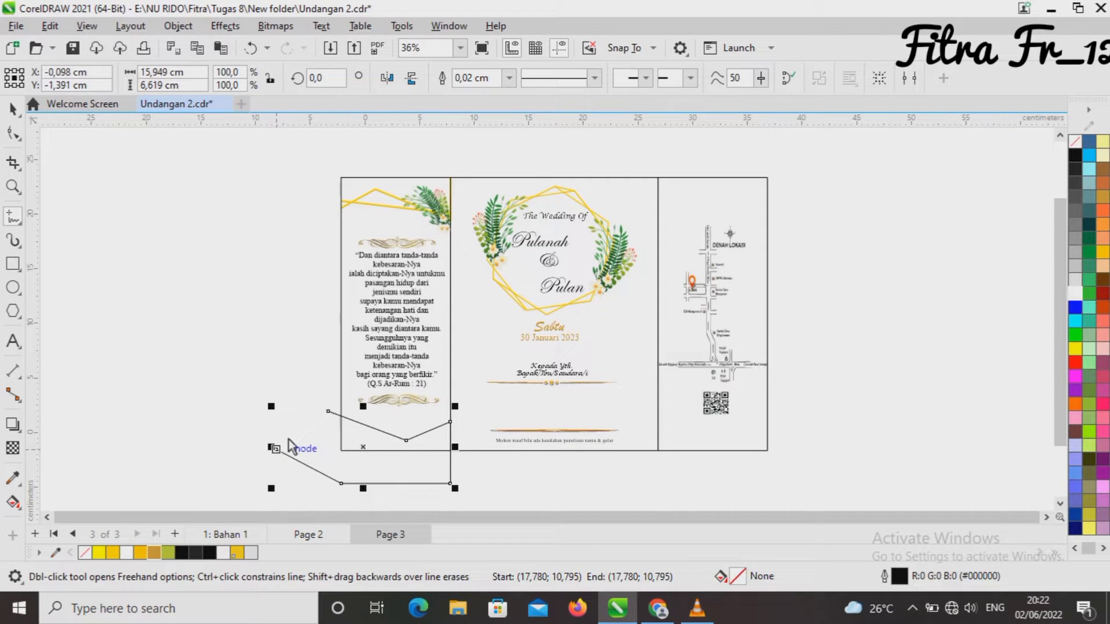
click(329, 412)
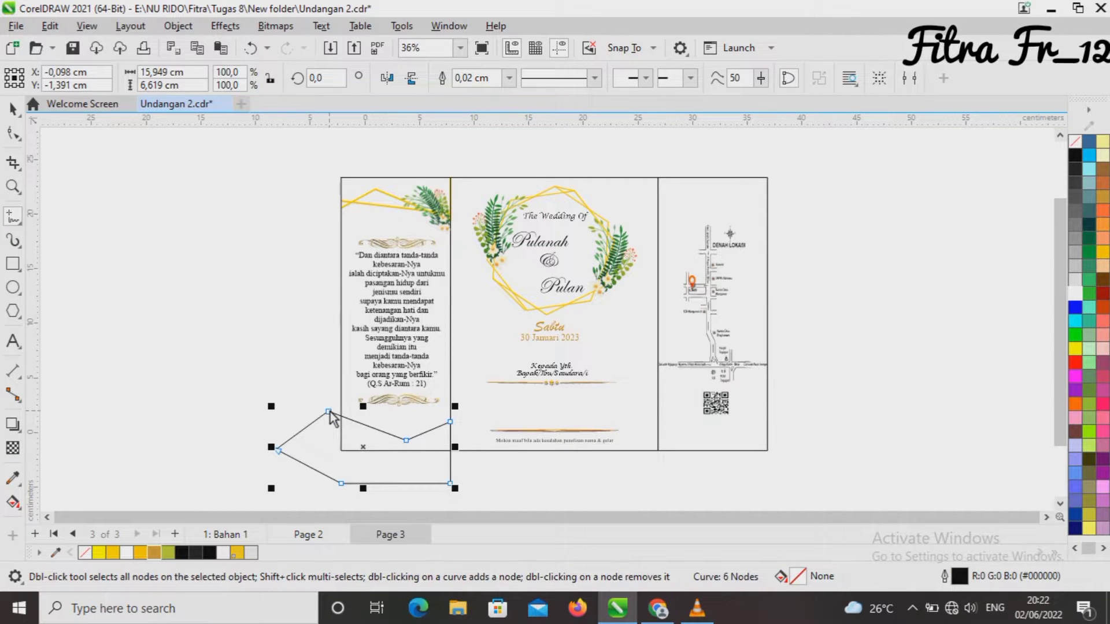
Step: Give the six-node shape a 0.15 cm outline in gold (#FFD700)
double_click(959, 576)
click(478, 207)
click(445, 317)
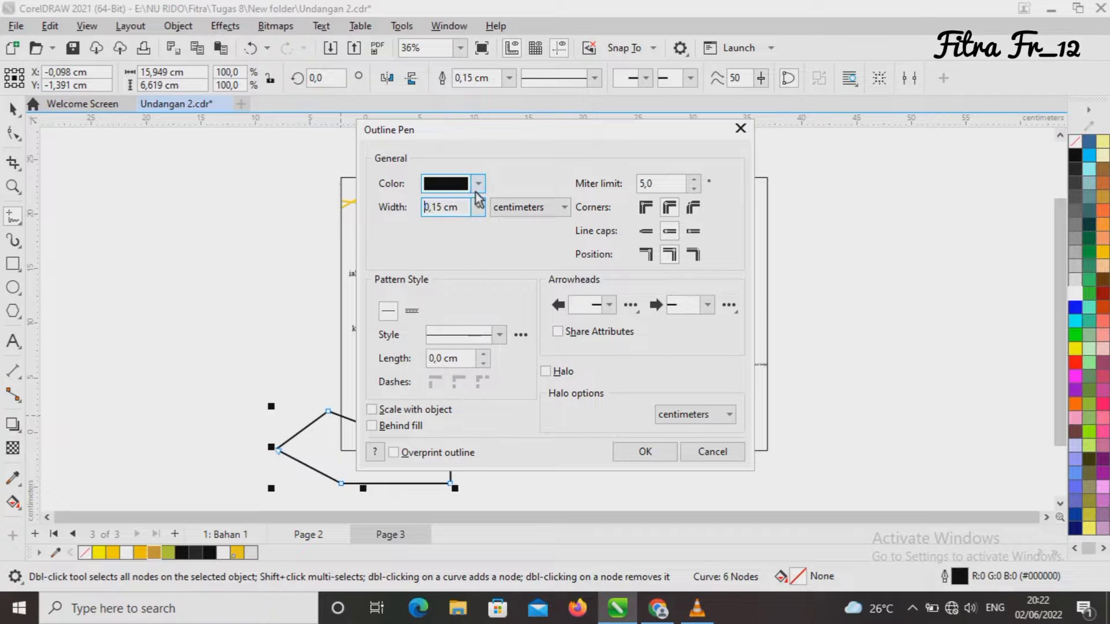
click(478, 183)
click(113, 552)
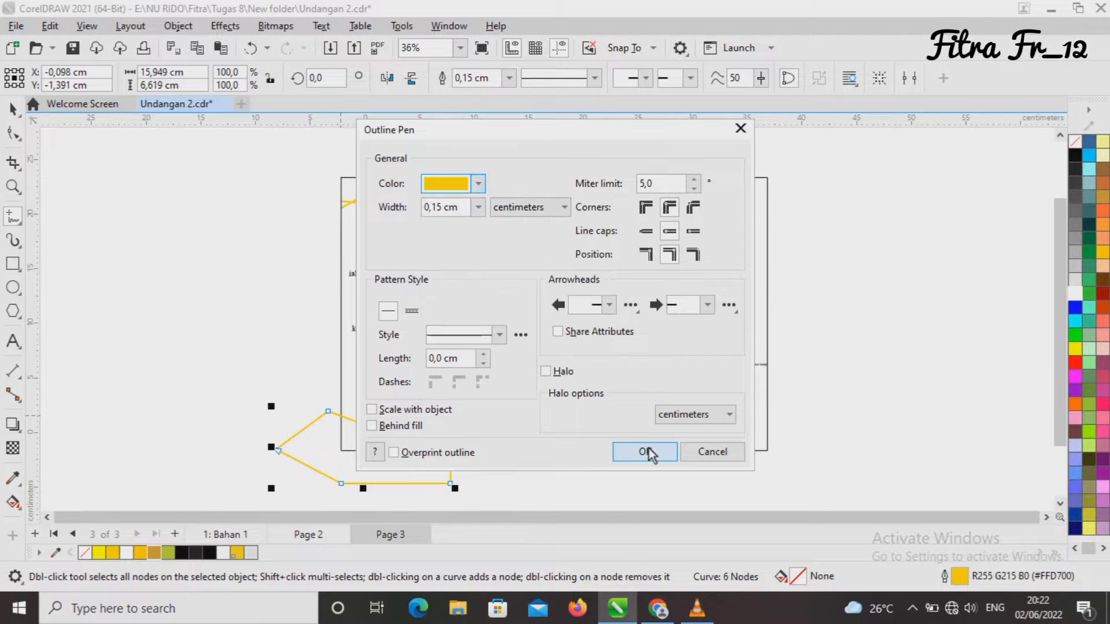
click(645, 452)
Step: PowerClip the gold six-node shape inside the invitation's frame
right_click(365, 453)
click(413, 305)
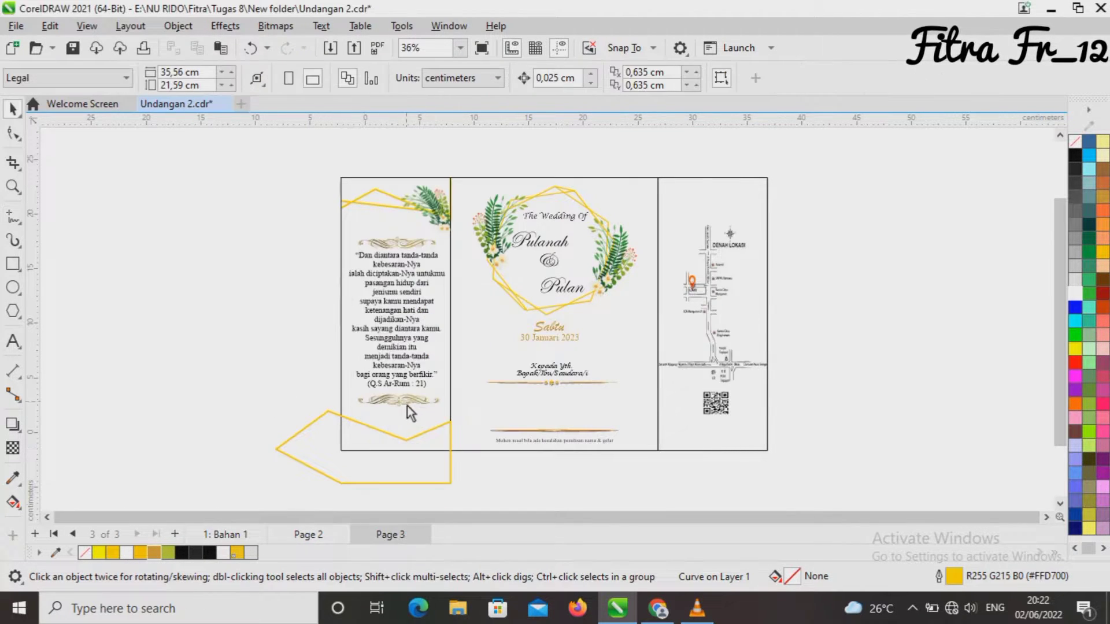
click(407, 413)
Step: Draw a slightly slanted straight line about 11 cm wide across the left panel's lower end, crossing the gold V
click(13, 217)
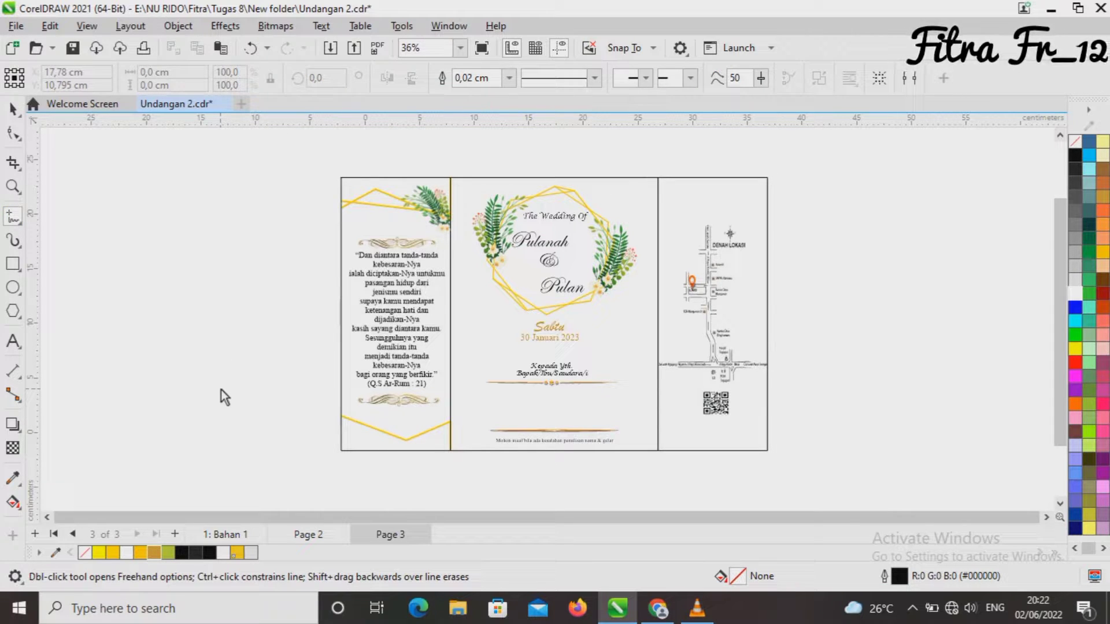
click(331, 423)
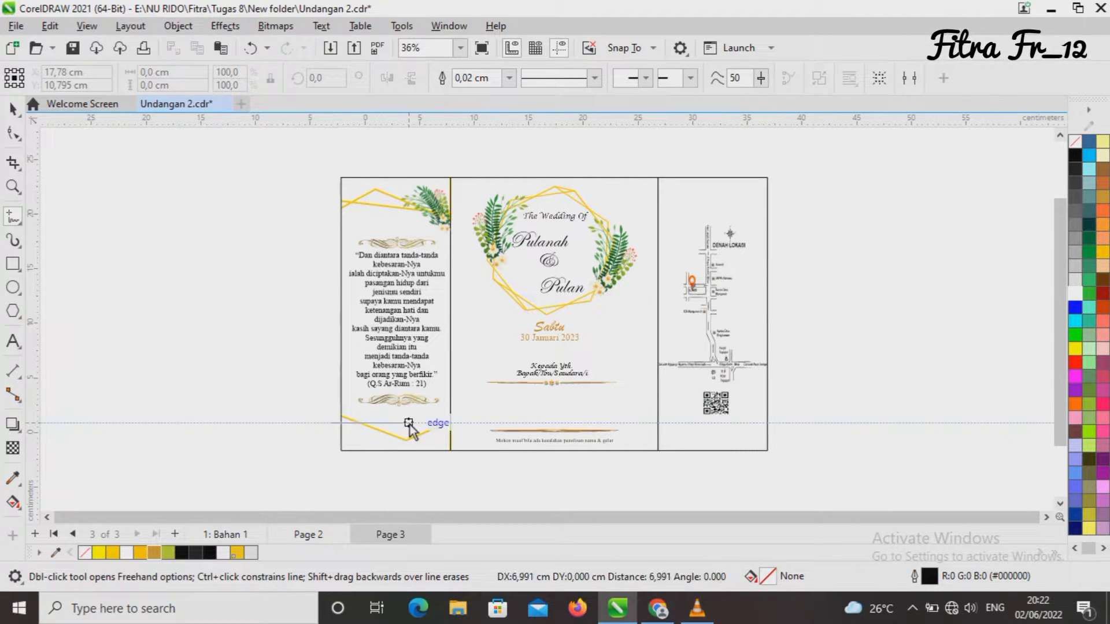
click(450, 428)
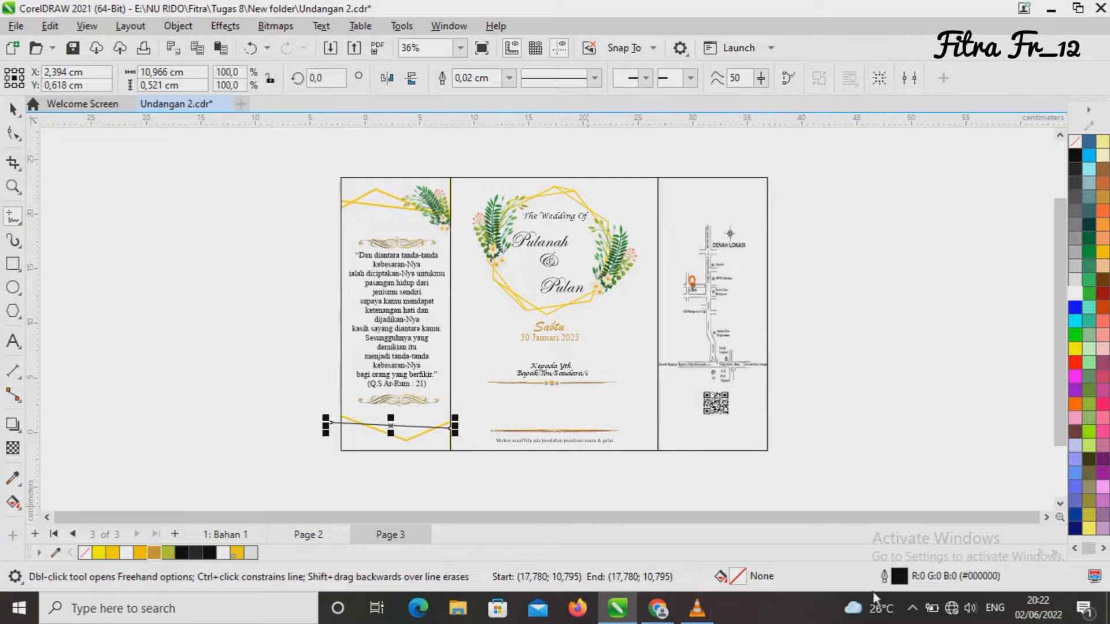
Step: Give the slanted line across the left panel's lower end a 0.15 cm outline in gold (#FFD700)
double_click(899, 580)
click(478, 209)
click(462, 325)
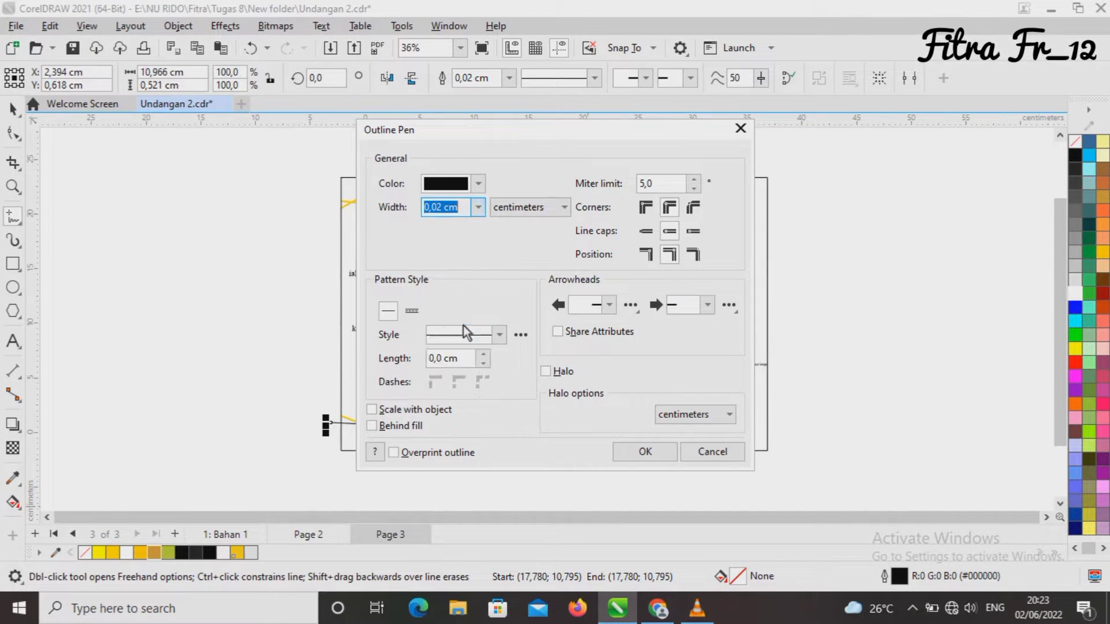
click(478, 188)
click(567, 378)
click(112, 554)
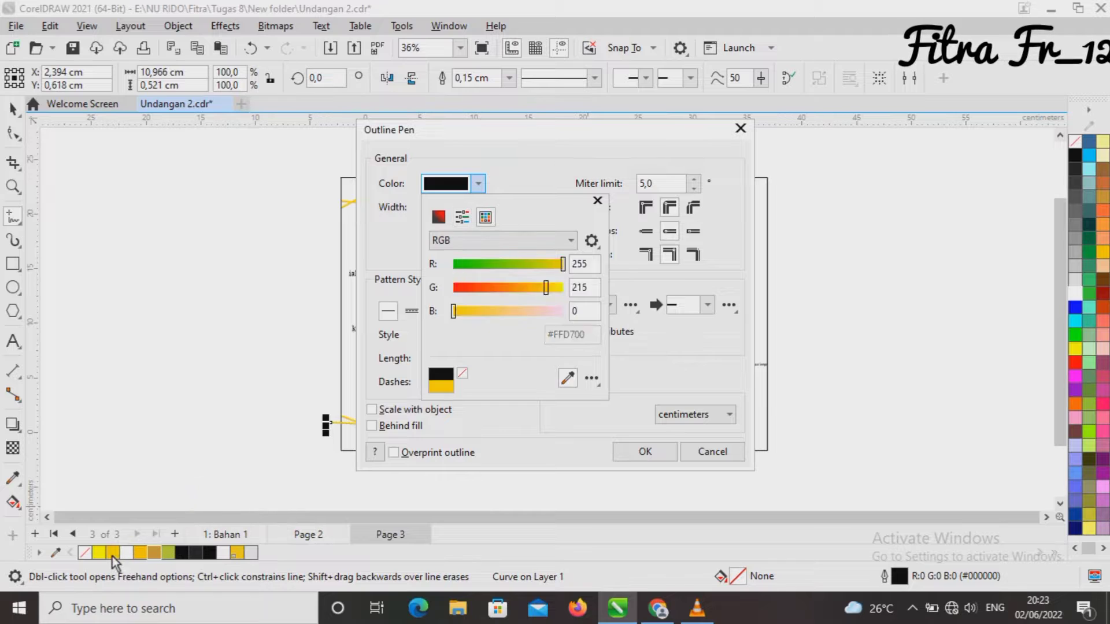
click(663, 447)
Step: PowerClip the gold slanted line at the left panel's lower end inside the invitation's frame
right_click(393, 426)
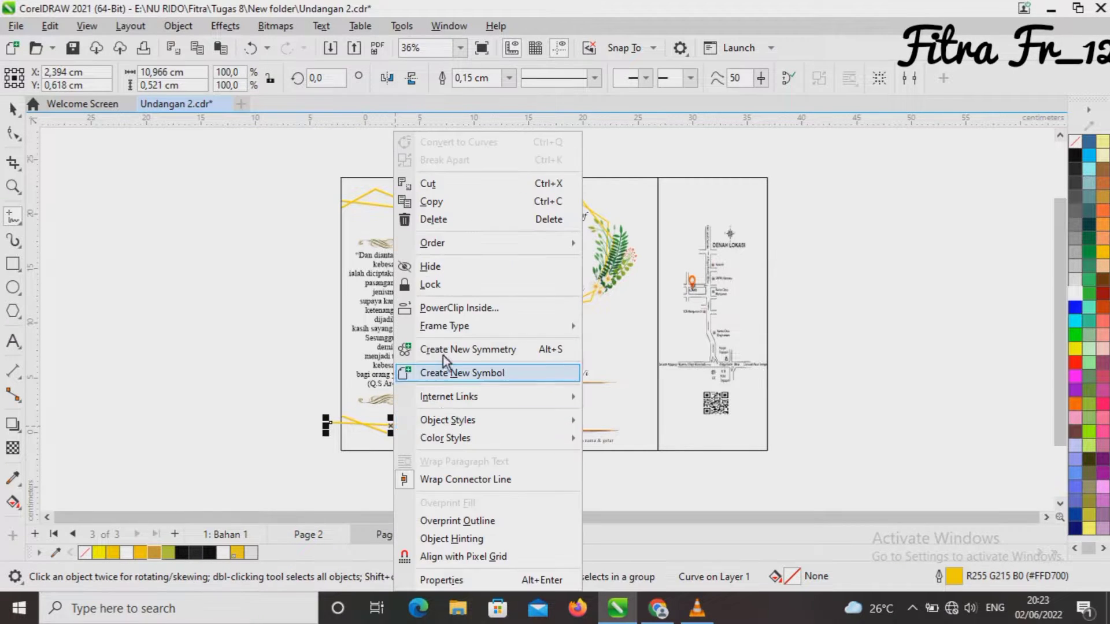
click(431, 311)
click(355, 390)
click(174, 268)
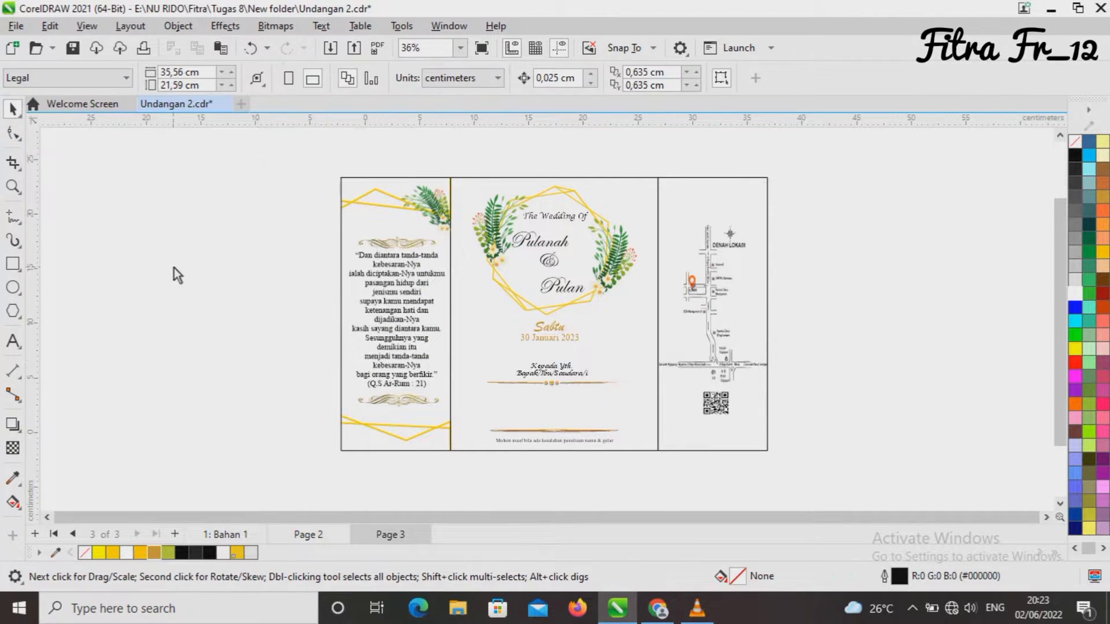
Step: Place a copy of the left panel's upper floral spray, rotated to about 90.9°, in that panel's lower-left corner over the gold lines
click(437, 205)
key(ctrl+d)
drag(438, 202, 204, 395)
click(204, 394)
drag(238, 359, 369, 425)
click(203, 401)
key(Down)
key(Left)
key(Left)
key(Left)
key(Left)
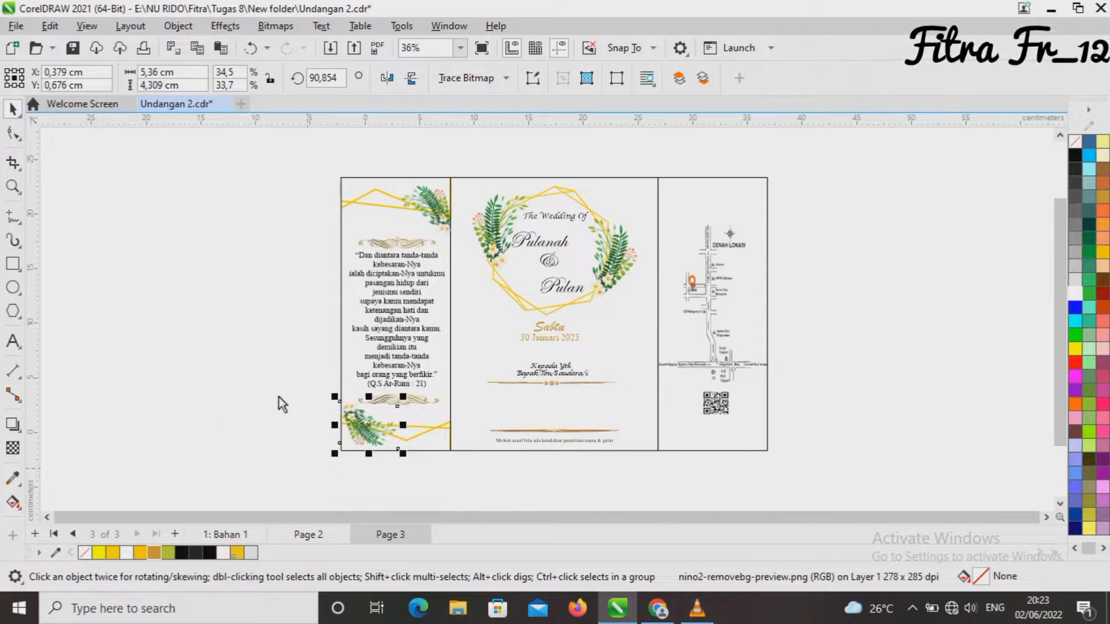
click(266, 369)
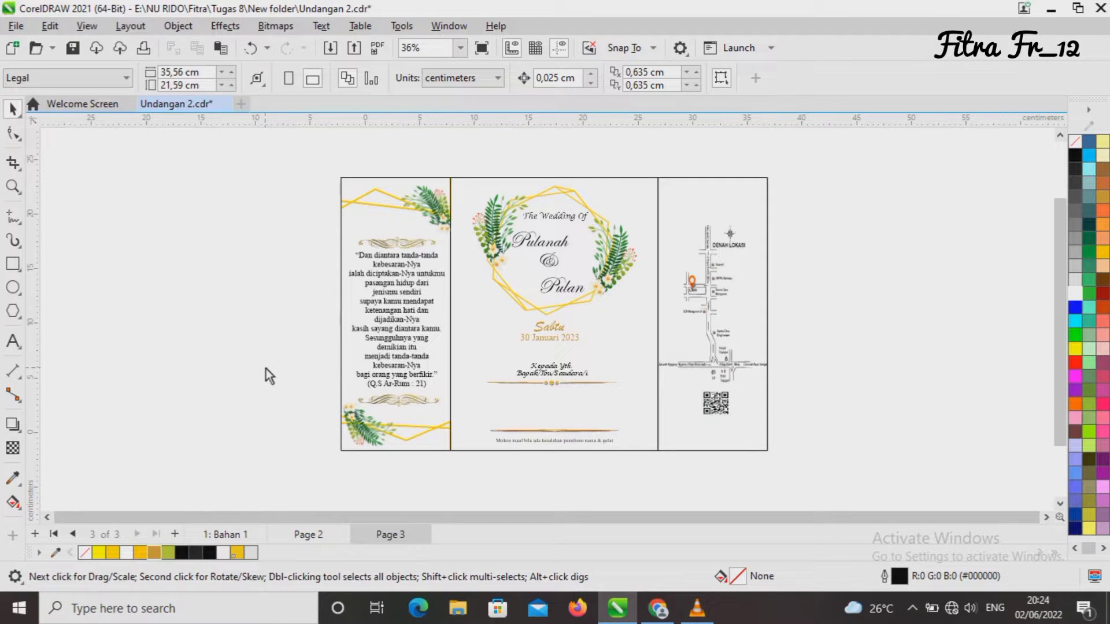
Step: Draw a closed five-node freehand shape about 10.2 by 9.4 cm over the right panel's upper end, its lower edge rising to a peak
click(12, 215)
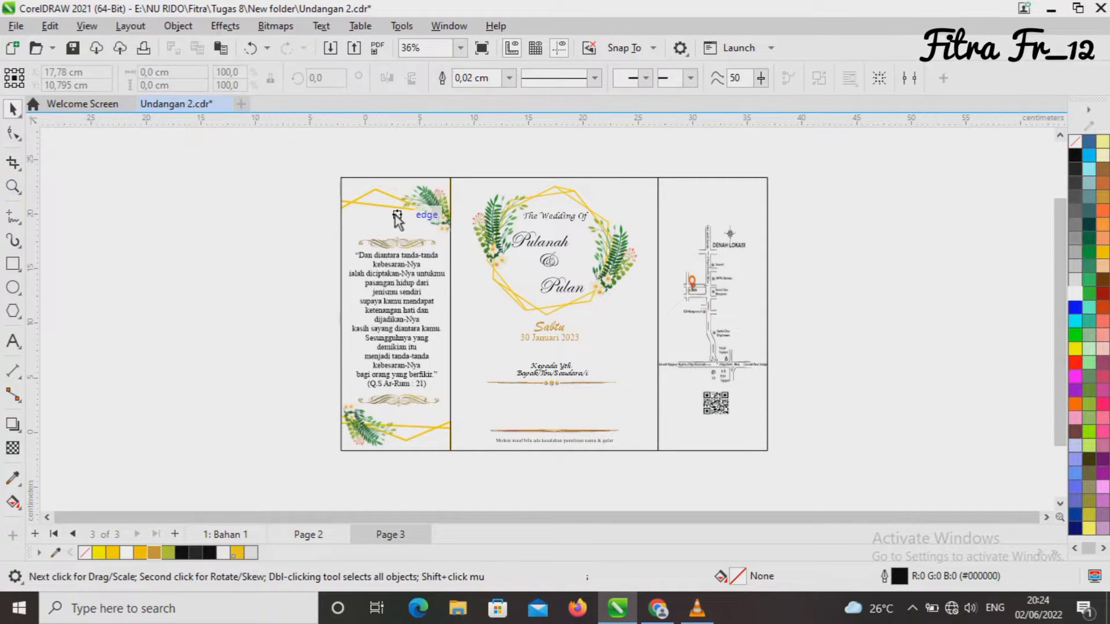
click(657, 220)
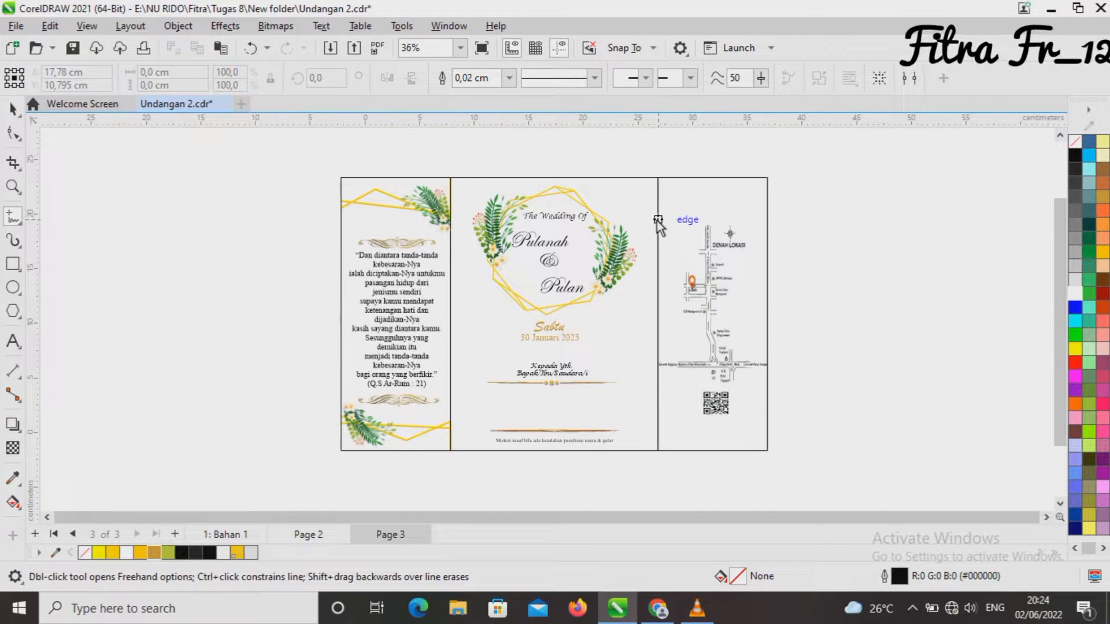
click(723, 187)
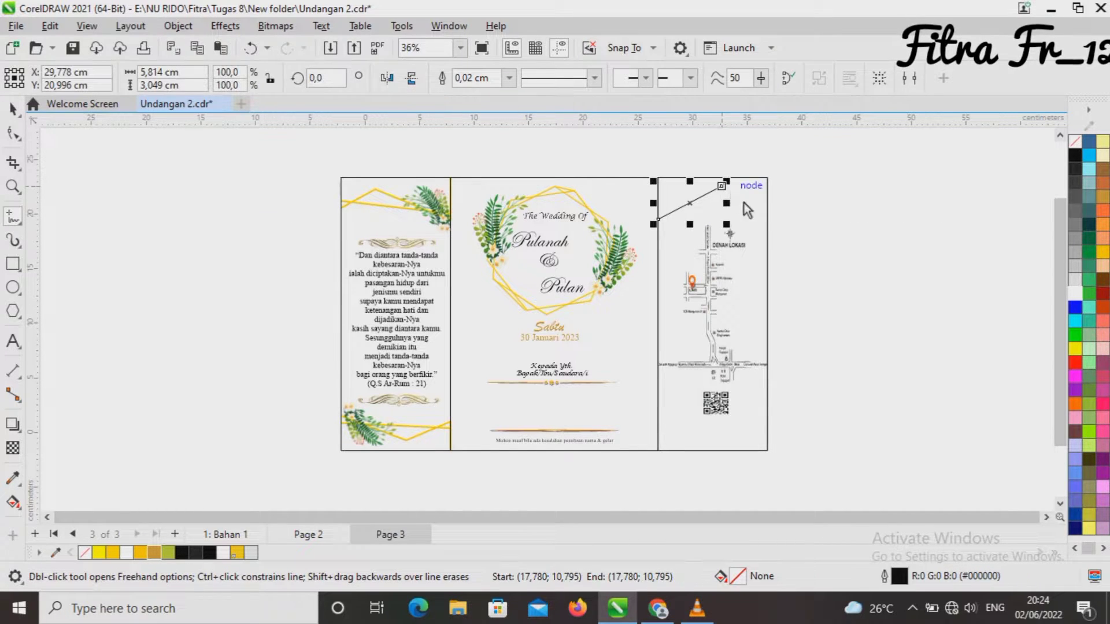
click(766, 204)
scroll(770, 162, up, 1)
click(769, 161)
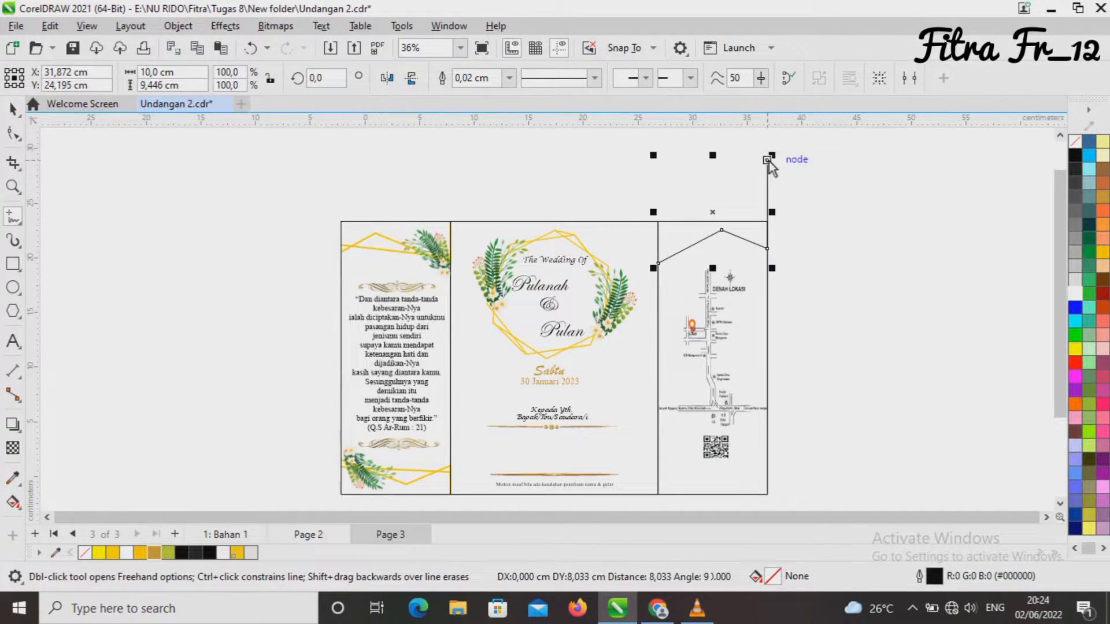
click(657, 161)
click(658, 263)
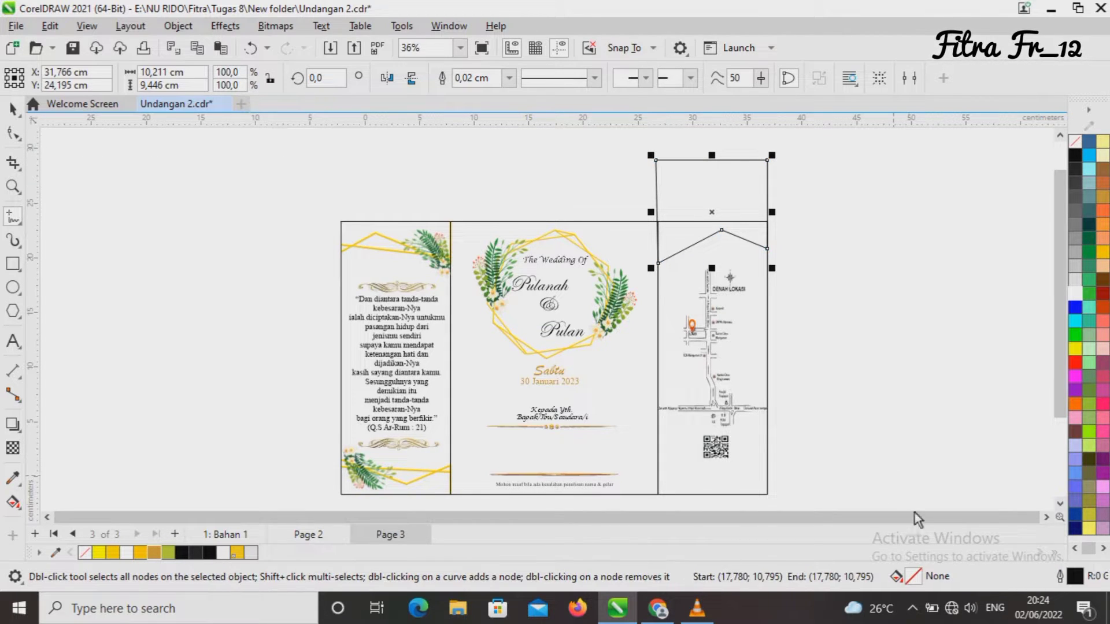
Step: Give the right panel's five-node shape a 0.15 cm outline in gold (#FFD700)
double_click(1075, 577)
click(478, 207)
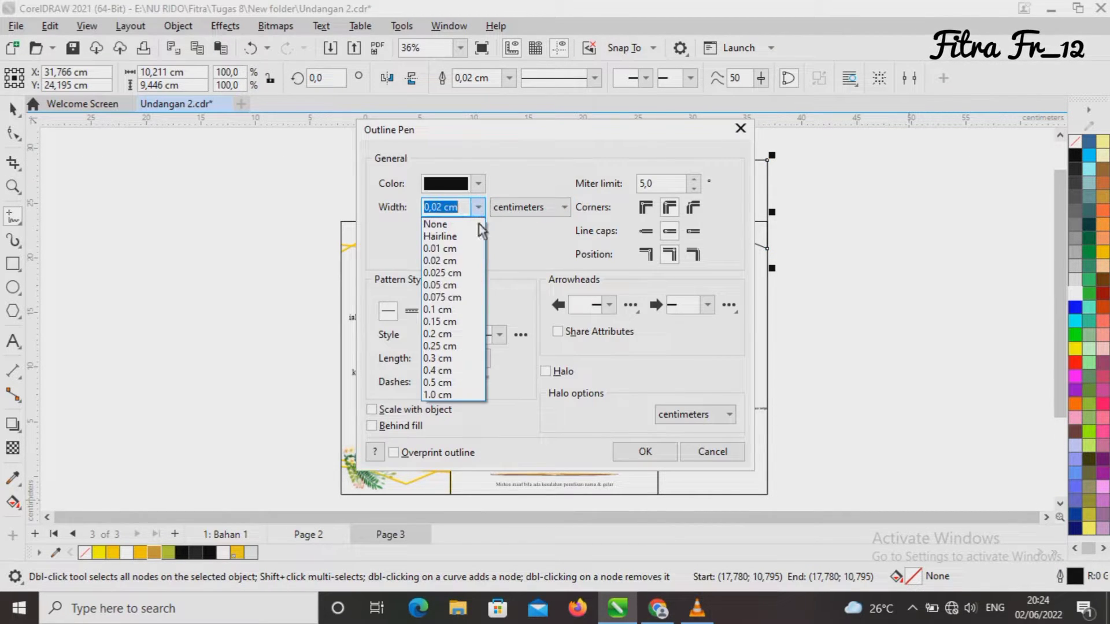
click(457, 324)
click(478, 183)
click(567, 378)
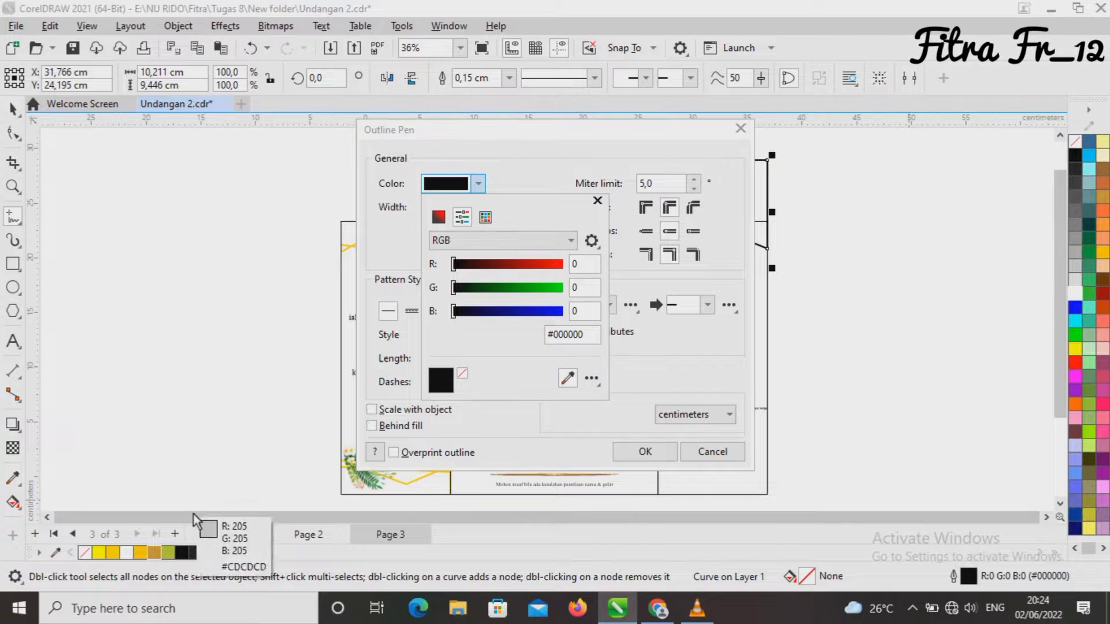
click(113, 552)
click(571, 446)
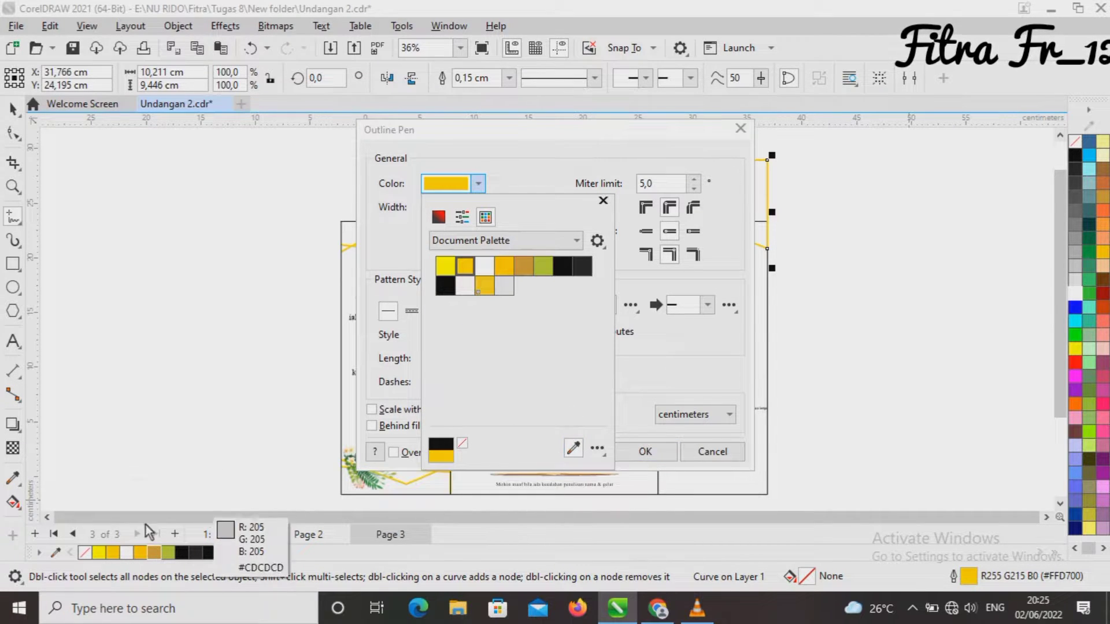
click(113, 552)
click(629, 457)
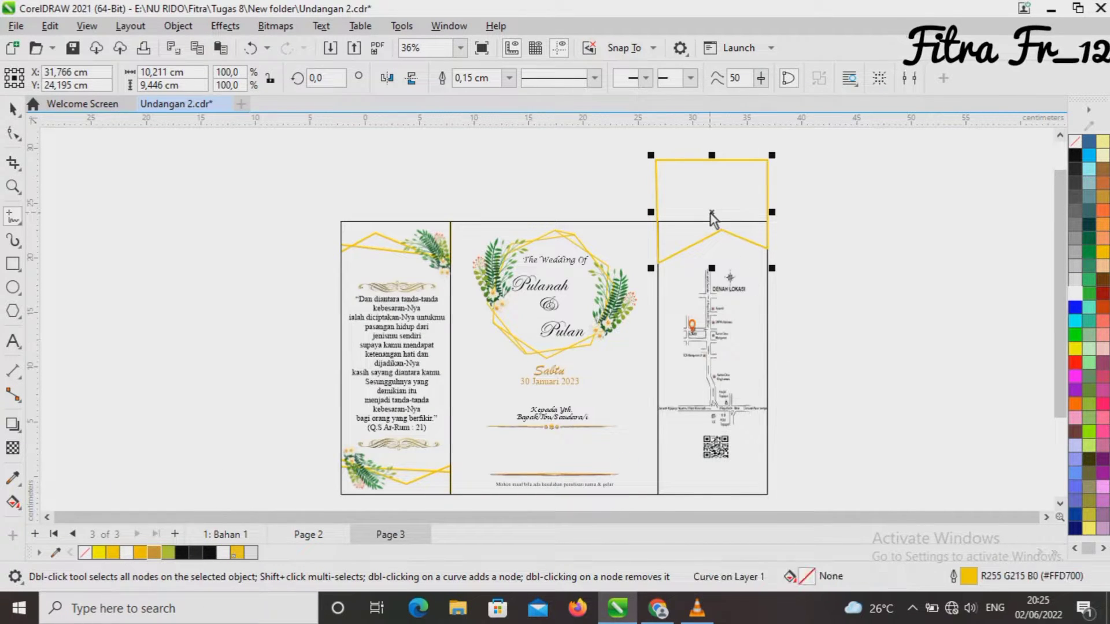
Step: PowerClip the gold five-node shape inside the invitation's frame
right_click(710, 213)
click(753, 309)
click(740, 258)
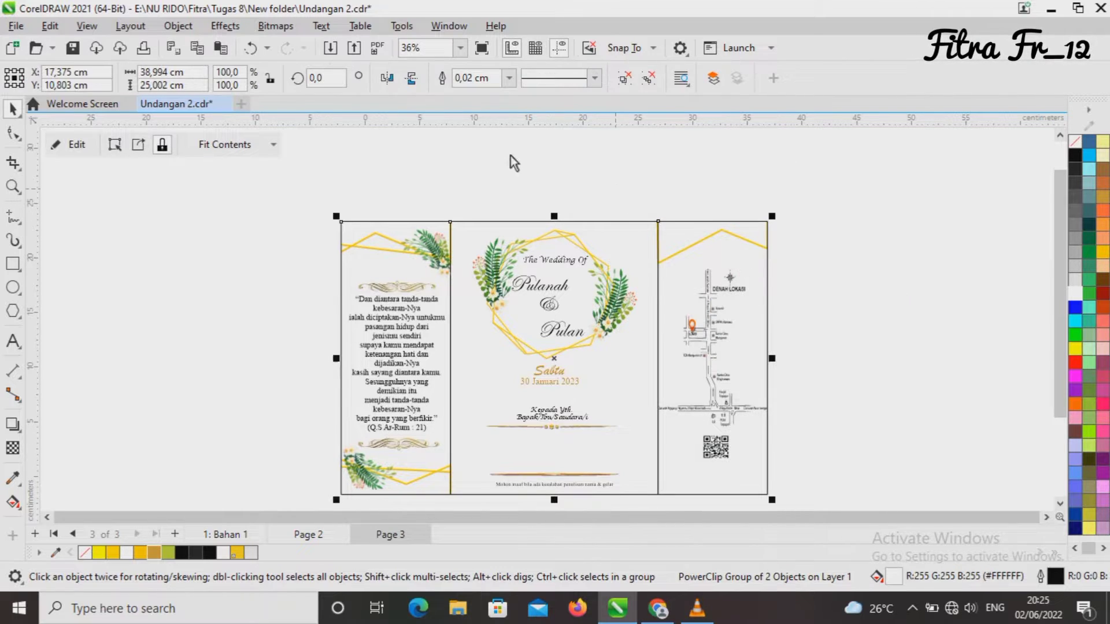
click(393, 156)
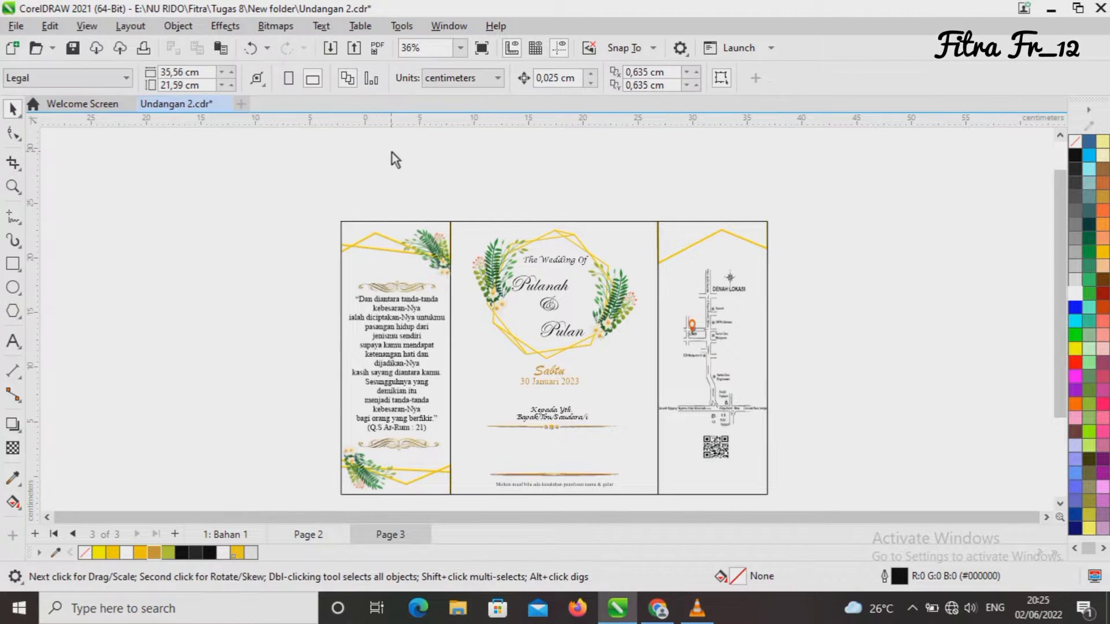
Step: Edit the frame's PowerClip contents and skew the right panel's gold shape slightly so its left side stands vertical
click(688, 249)
click(74, 144)
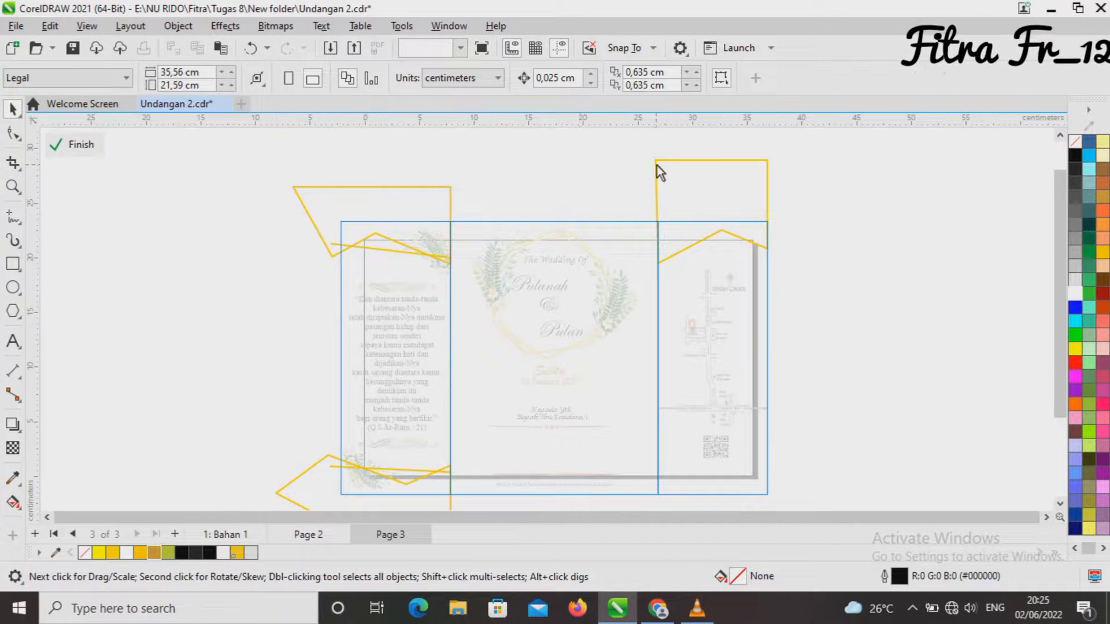
click(656, 165)
click(712, 212)
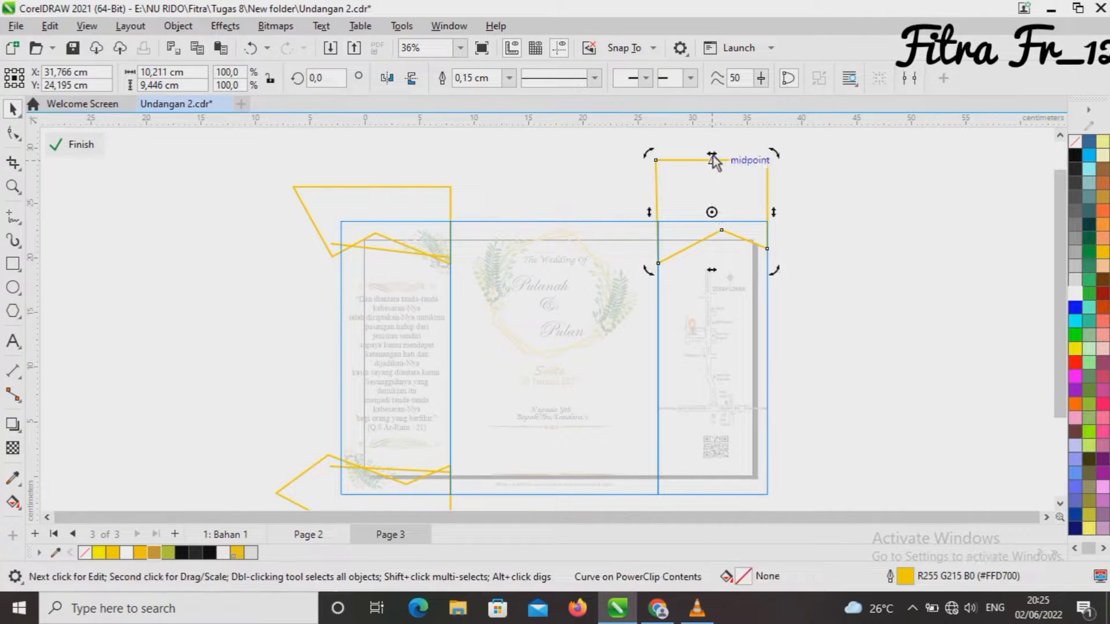
drag(713, 160, 716, 159)
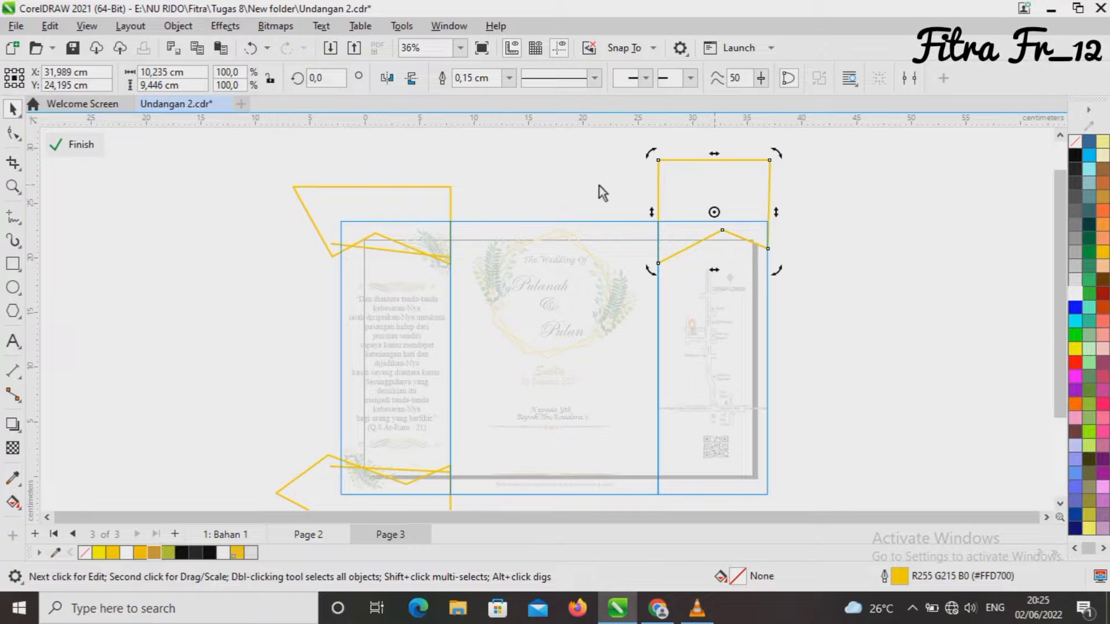
Step: Skew the left panel's upper gold shape slightly to about 14.4 cm wide and finish editing the PowerClip contents
click(451, 200)
click(381, 186)
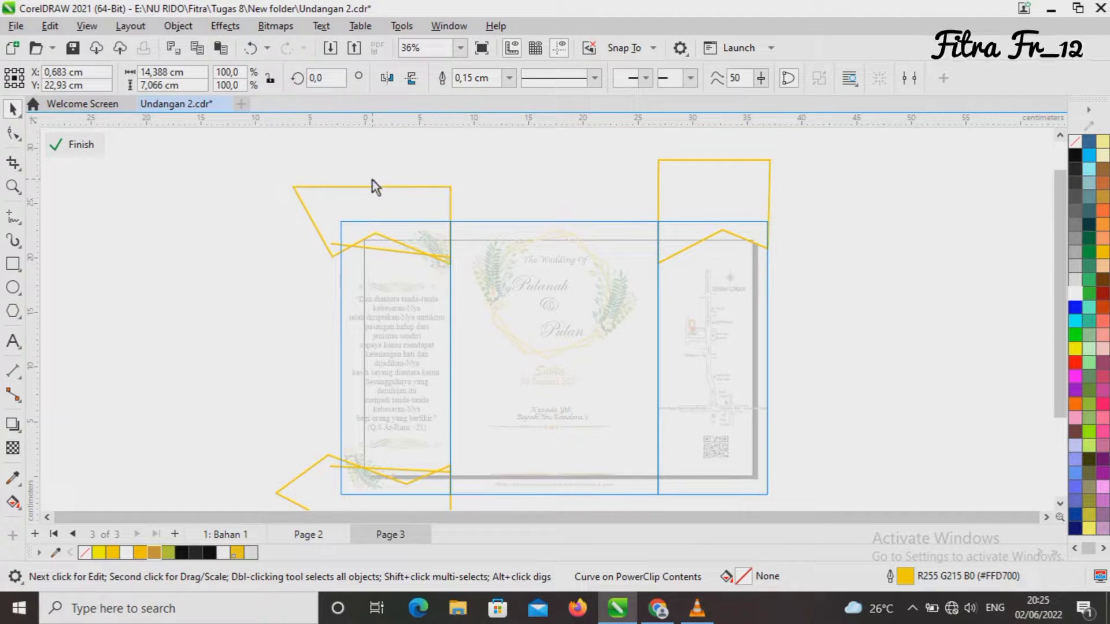
click(74, 145)
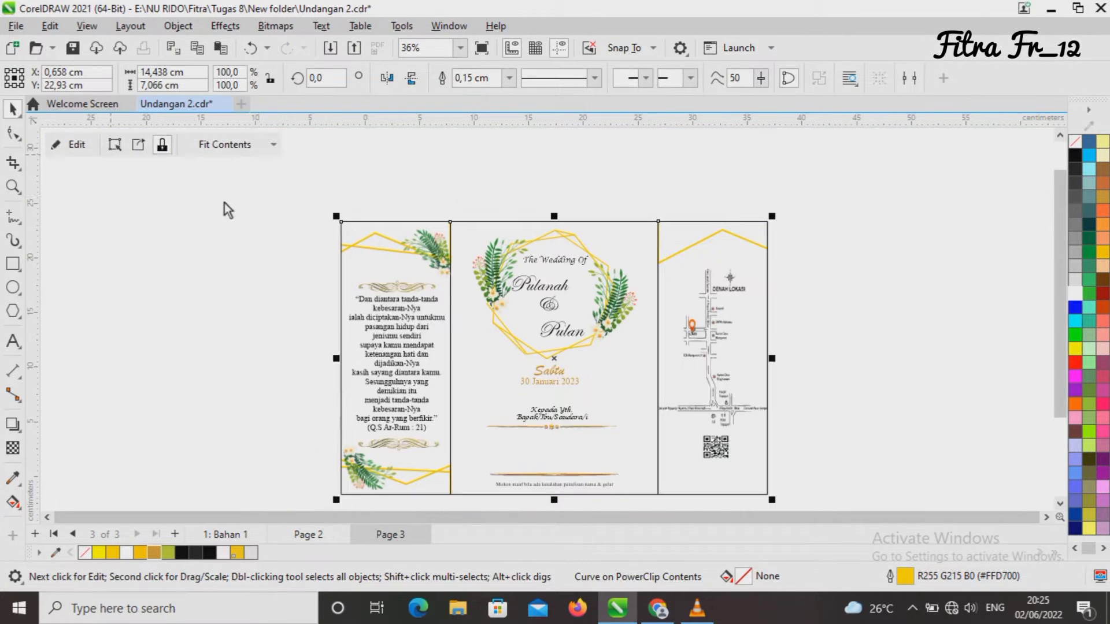
click(841, 317)
Step: Draw a slightly slanted straight line about 10 cm wide across the right panel's upper end, crossing the gold peak
click(14, 219)
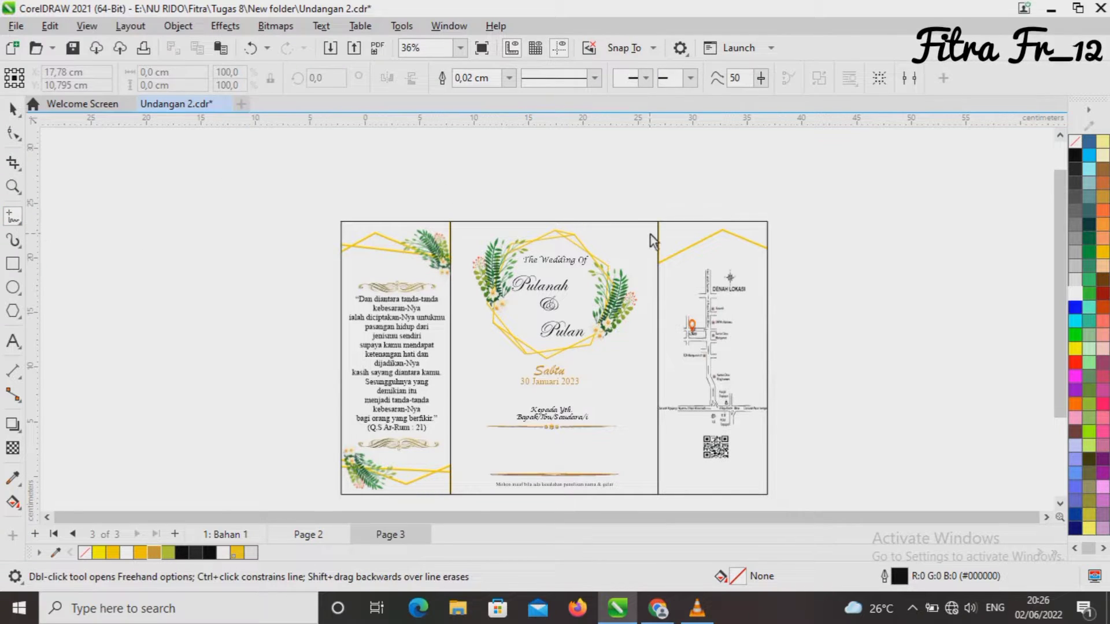
click(685, 245)
click(768, 249)
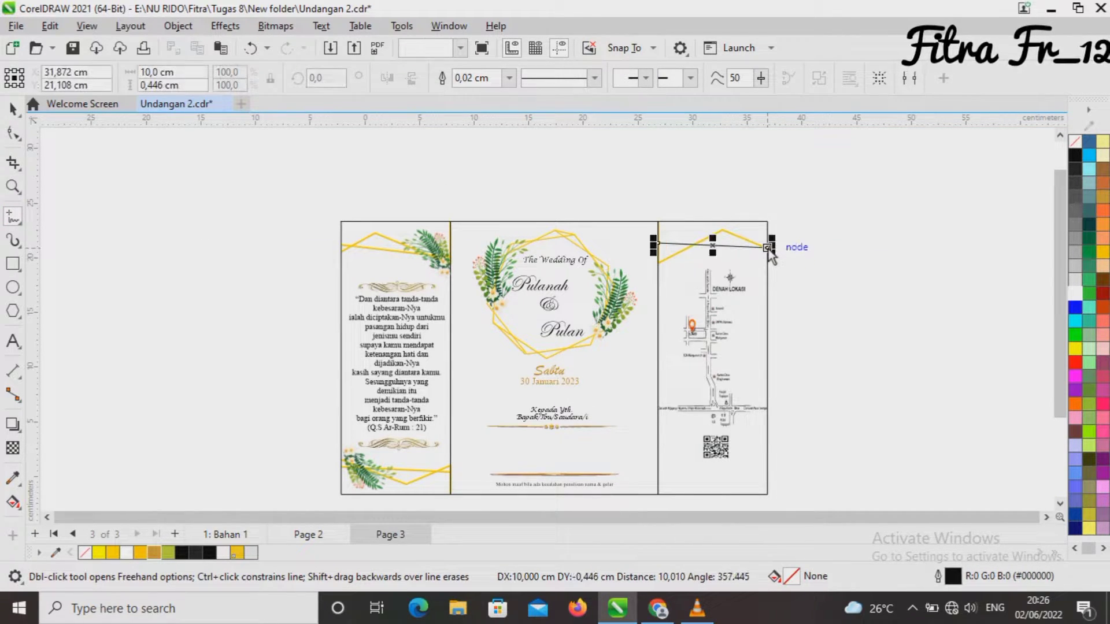
Step: Give the slanted line across the right panel's upper end a 0.15 cm outline in gold (#FFD700)
double_click(899, 576)
click(478, 208)
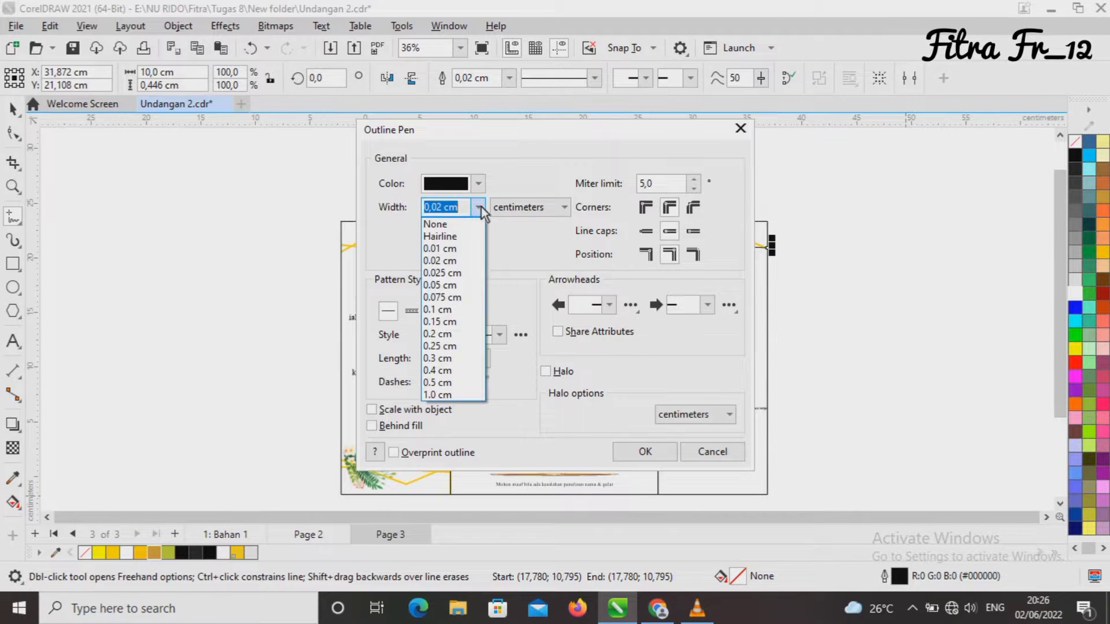
click(464, 320)
click(478, 185)
click(566, 378)
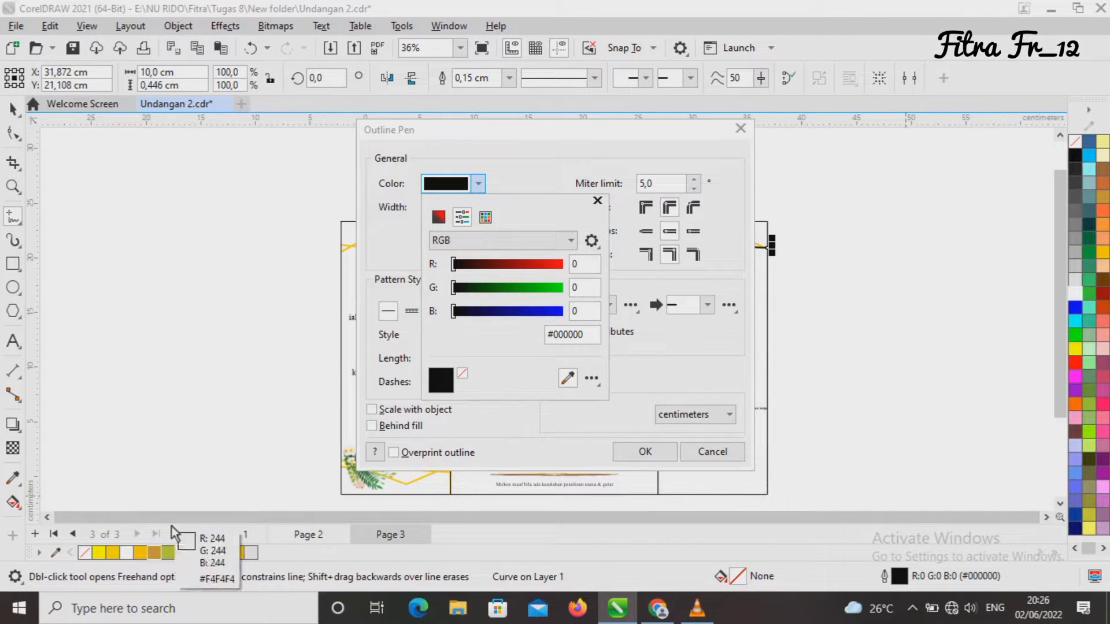
click(113, 553)
click(640, 454)
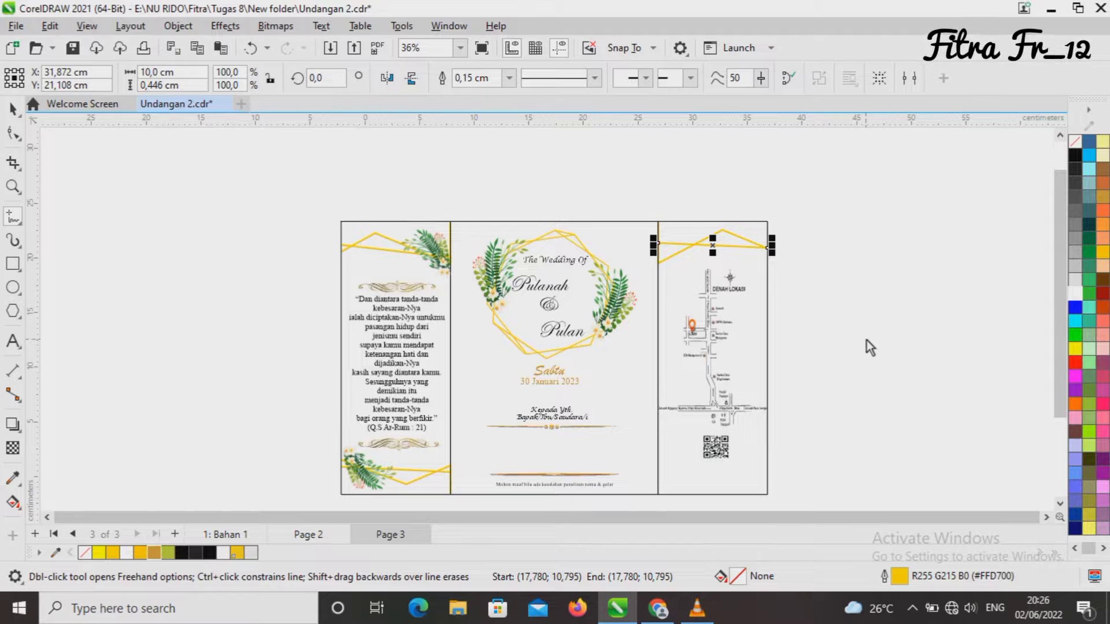
click(866, 340)
click(918, 322)
key(Delete)
Step: PowerClip the gold slanted line at the right panel's upper end inside the invitation's frame
click(13, 108)
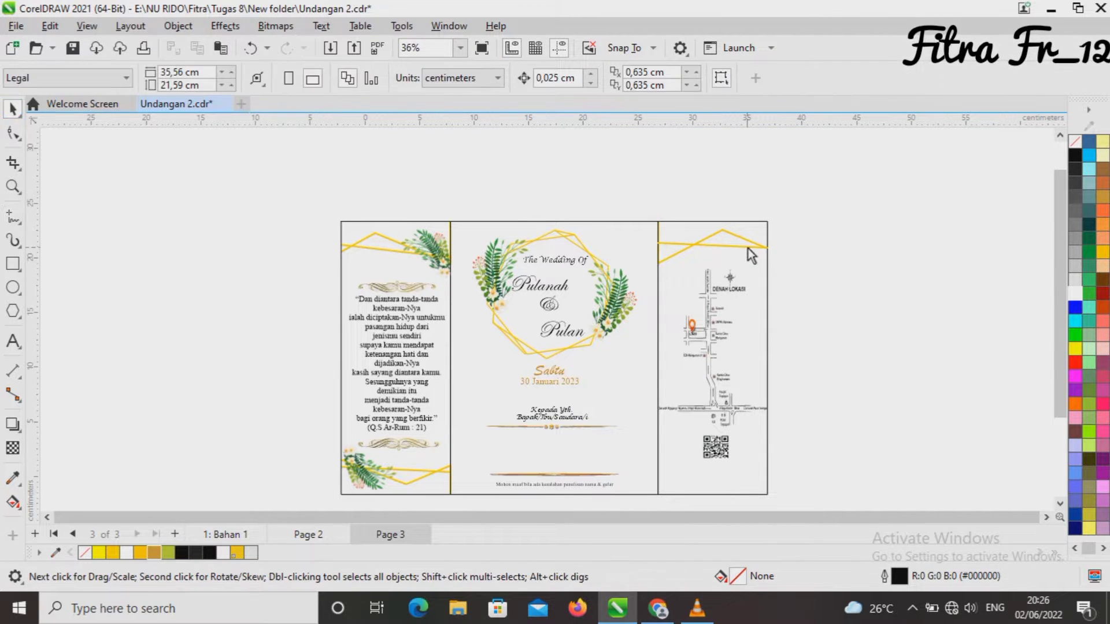
click(747, 247)
right_click(747, 246)
click(790, 308)
click(679, 262)
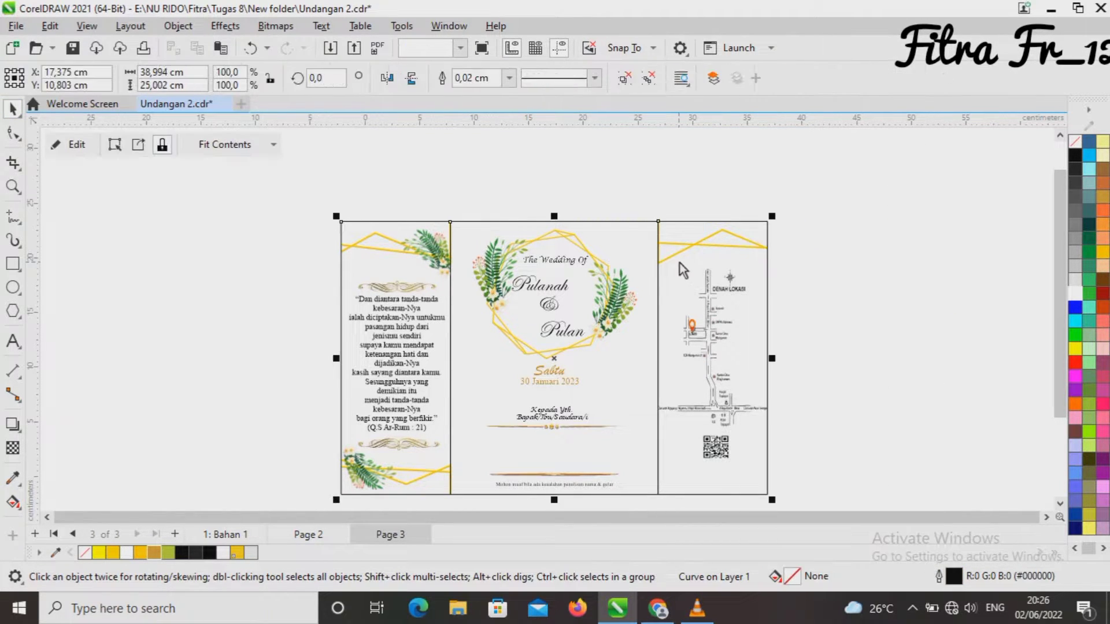
click(553, 150)
Step: Place a horizontally mirrored copy of the left panel's upper floral spray in the right panel's upper-left corner over the gold lines
click(436, 251)
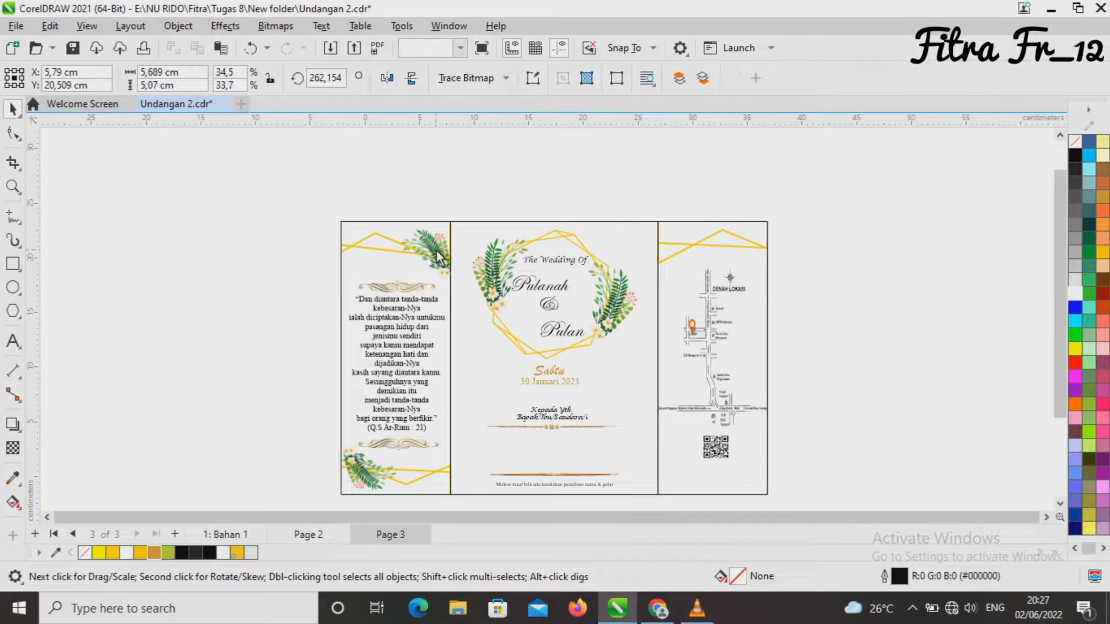
click(387, 78)
drag(436, 253, 681, 246)
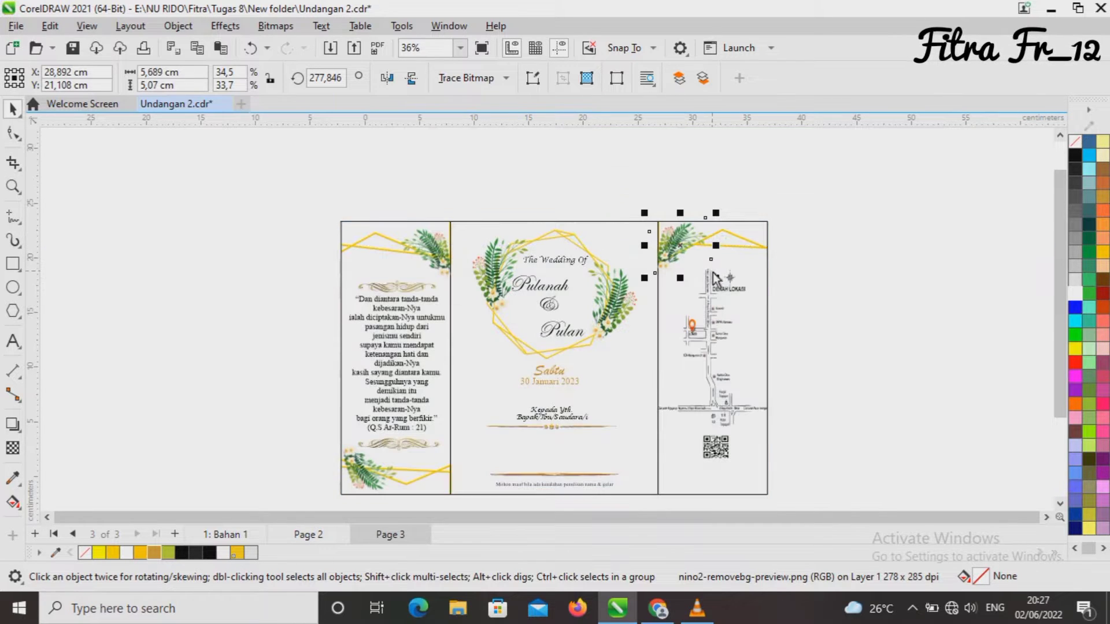
click(845, 297)
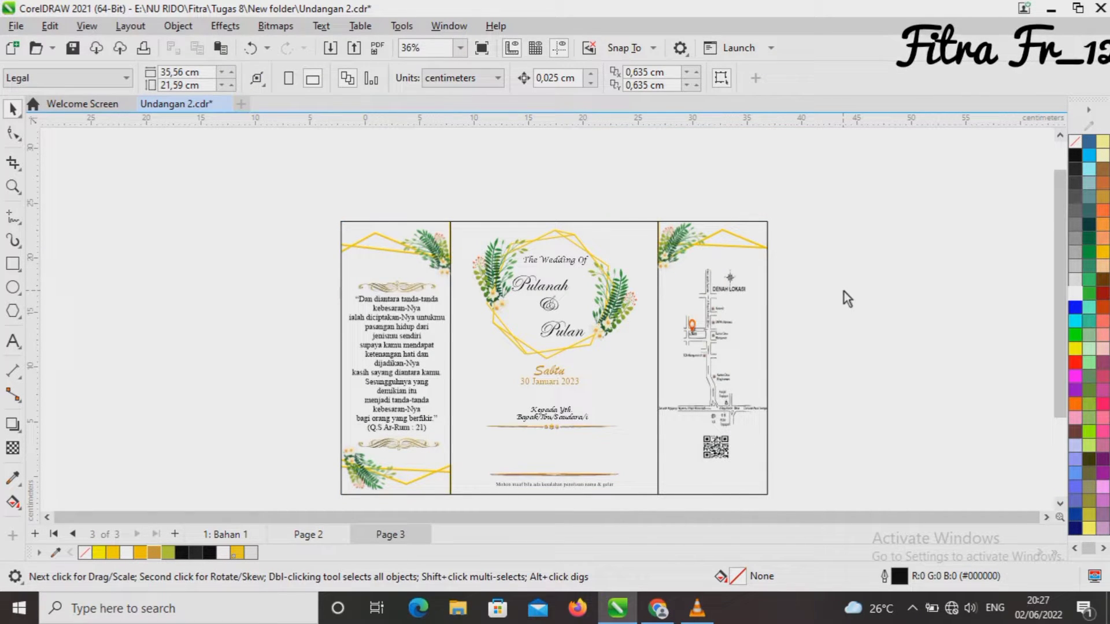
drag(679, 243, 680, 254)
click(820, 269)
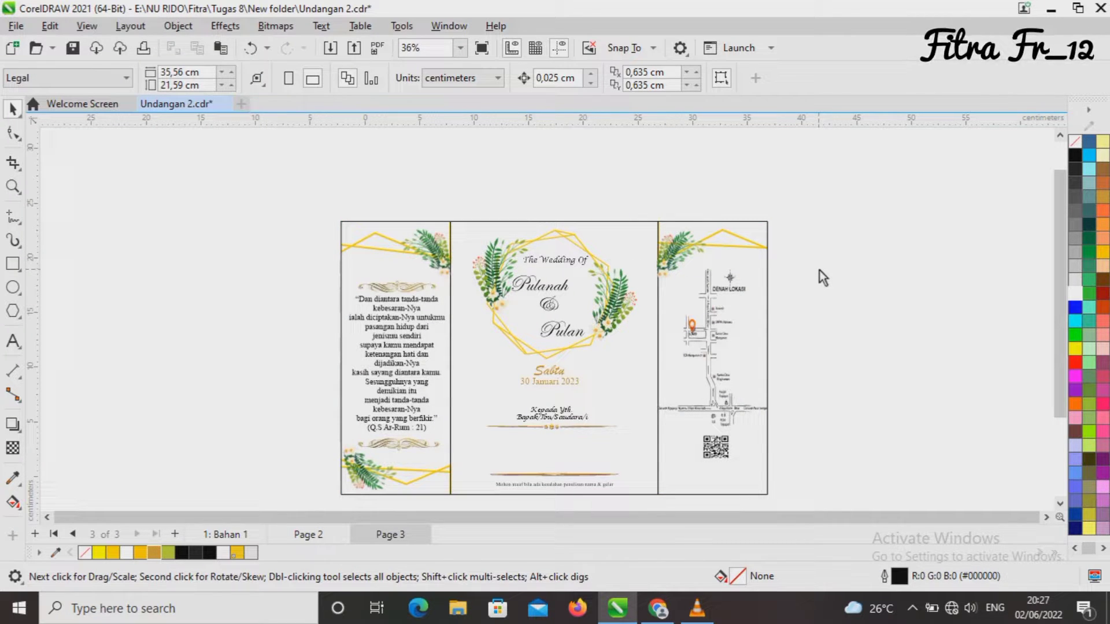
Step: Draw a closed straight-sided outline about 13.8 by 6.9 cm over the right panel's lower end, with a downward V-shaped upper edge inside the panel
click(15, 219)
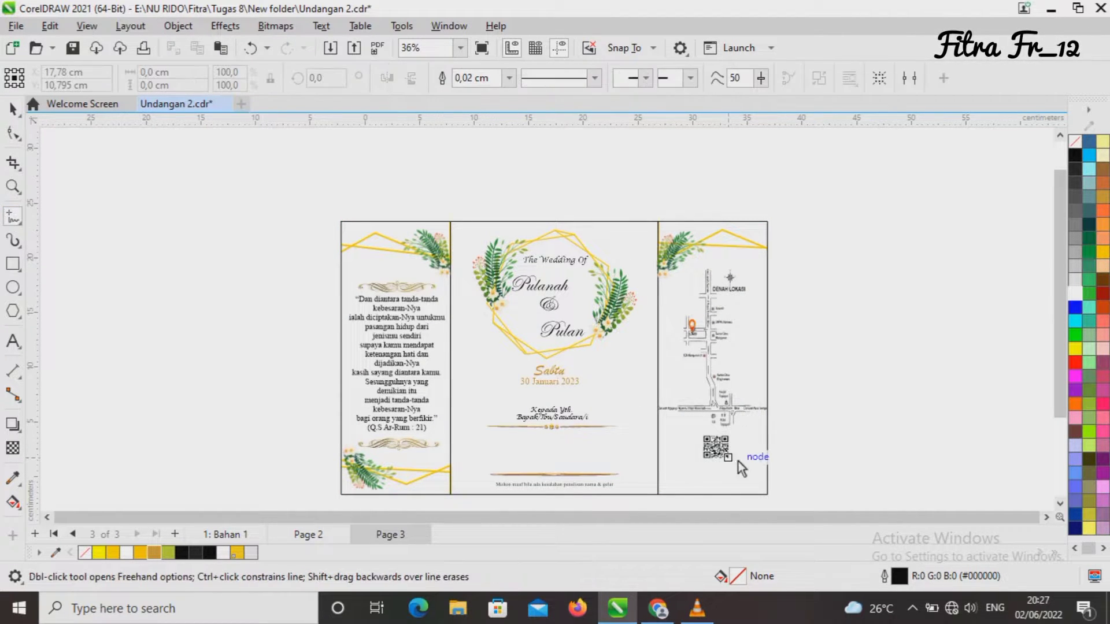
click(767, 459)
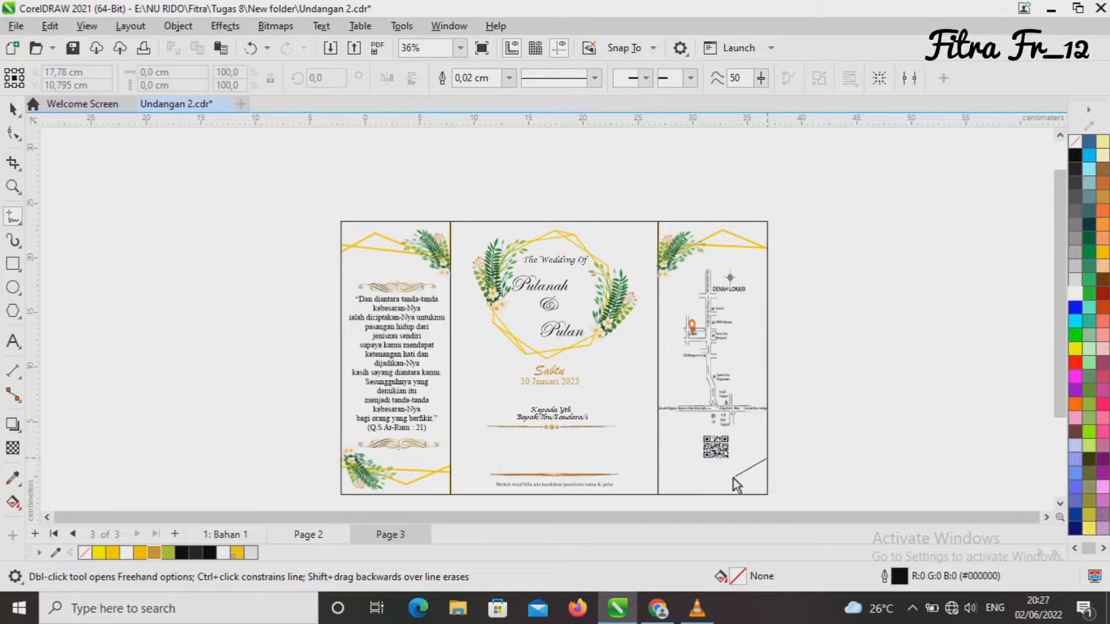
double_click(705, 489)
double_click(659, 472)
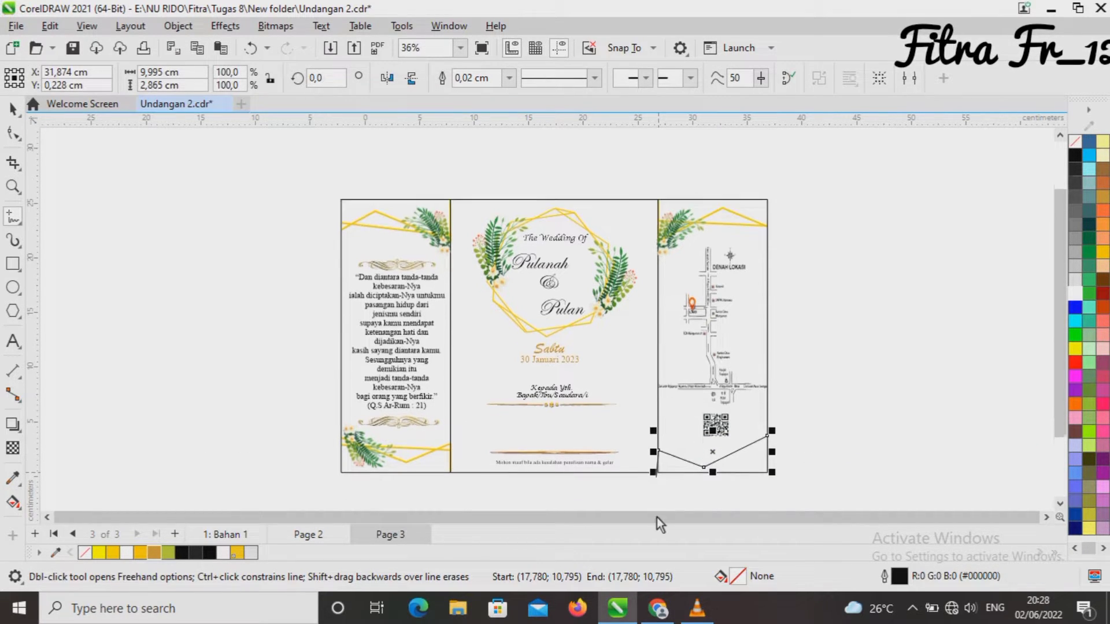
double_click(659, 465)
double_click(775, 465)
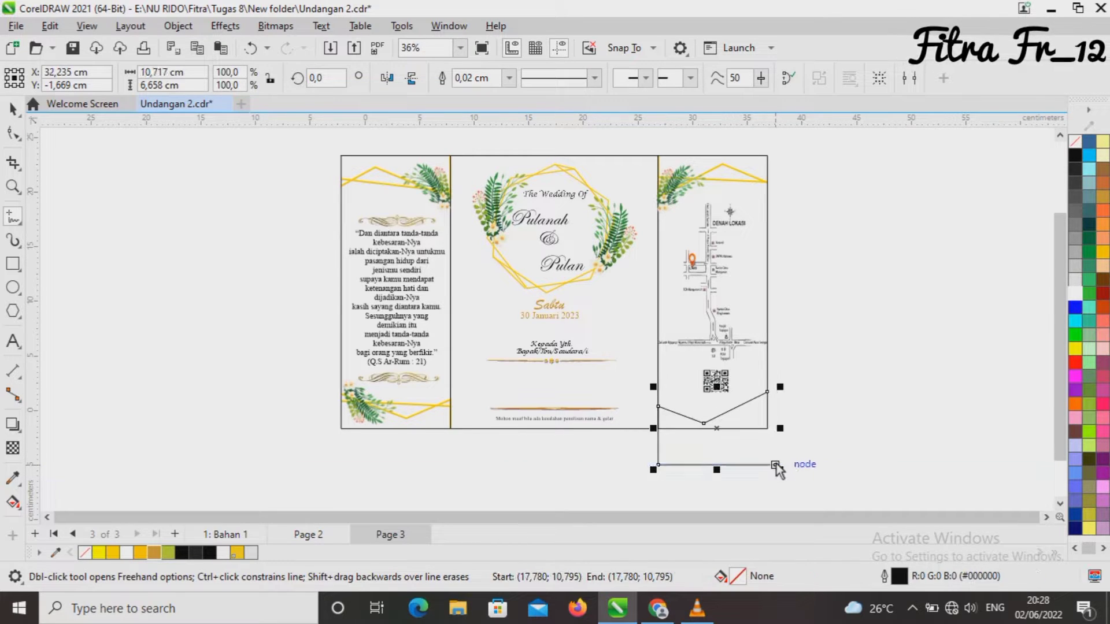
double_click(807, 396)
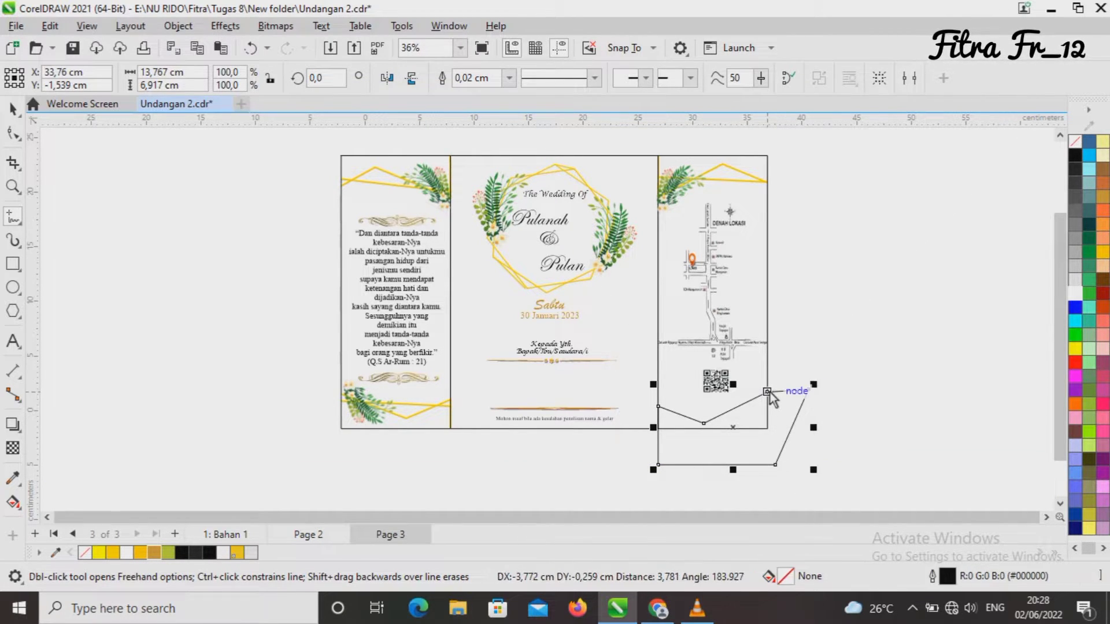
click(768, 392)
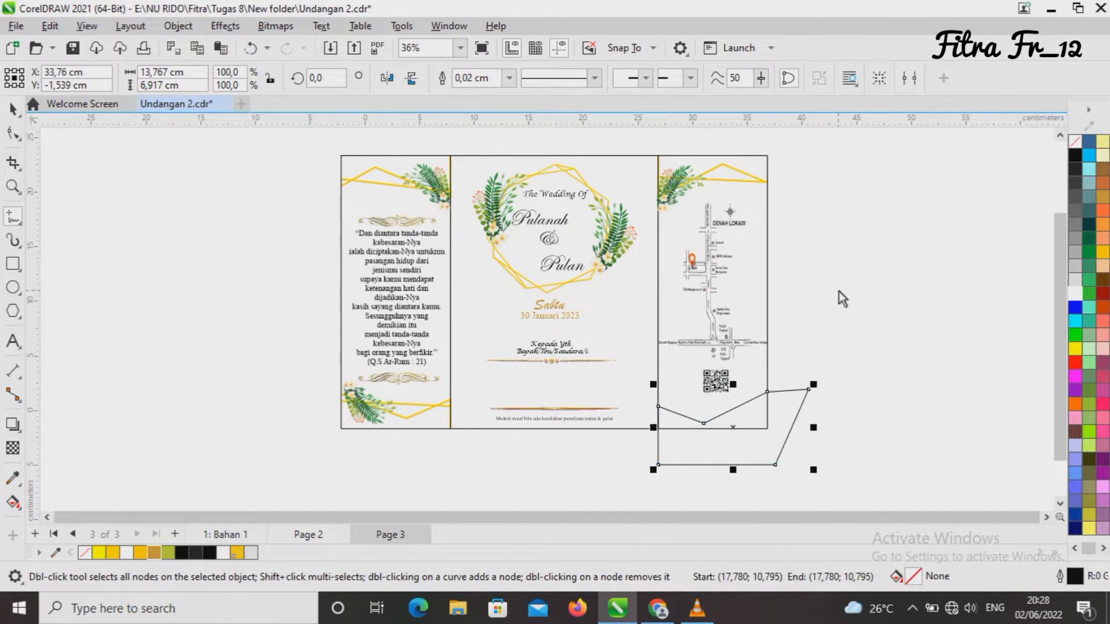
Step: Give the closed shape at the right panel's lower end a 0.15 cm outline in gold (#FFD700)
double_click(1077, 579)
click(479, 208)
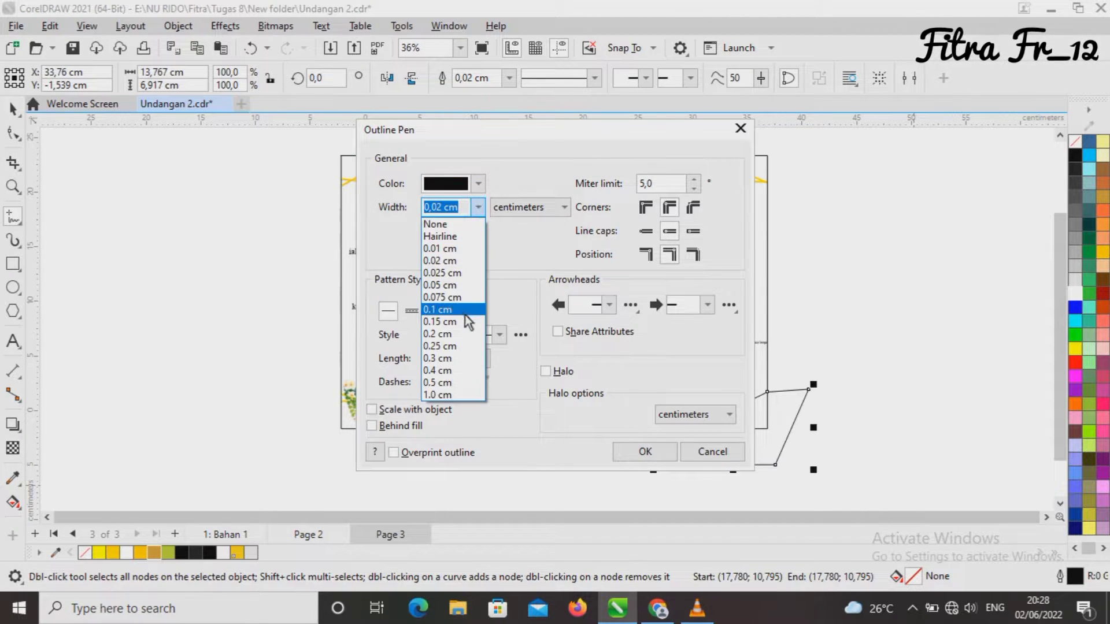
click(465, 320)
click(478, 184)
click(567, 378)
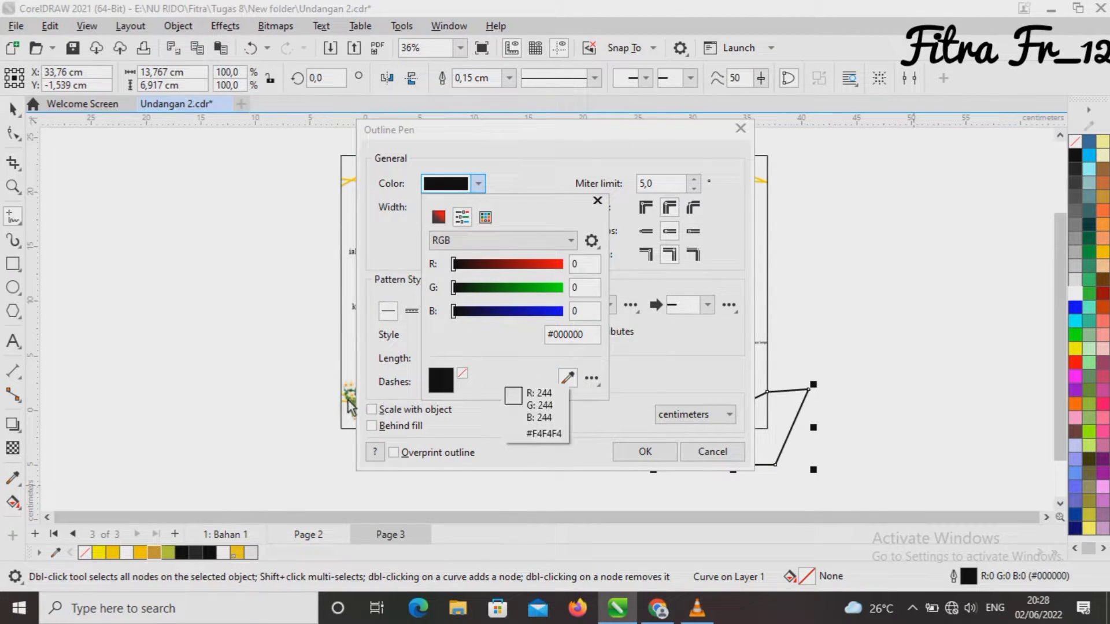
click(113, 553)
click(641, 455)
click(638, 449)
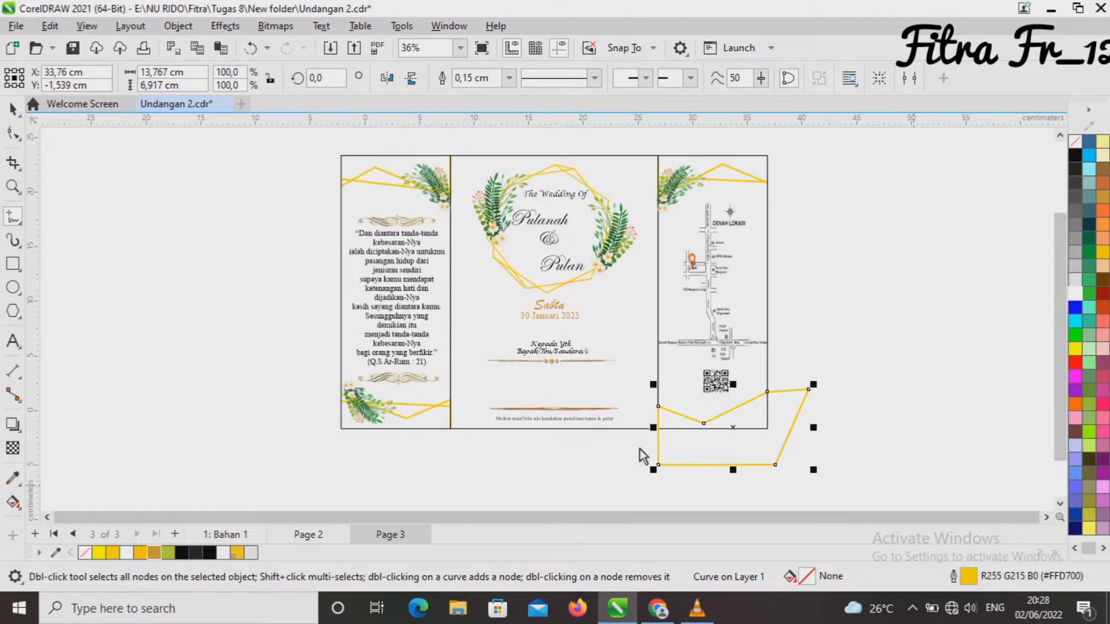
Step: PowerClip the gold V-shaped outline at the right panel's lower end inside the invitation's frame
right_click(735, 429)
click(773, 311)
click(755, 375)
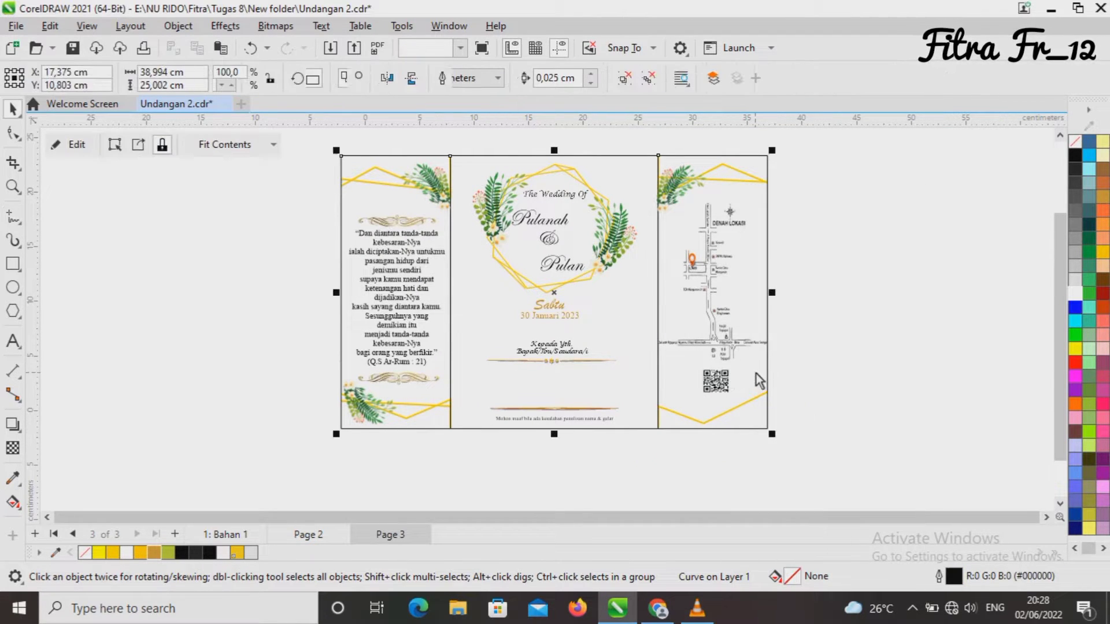
Step: Draw a horizontal line about 11 cm long across the right panel's lower end, crossing the gold V shape
click(13, 220)
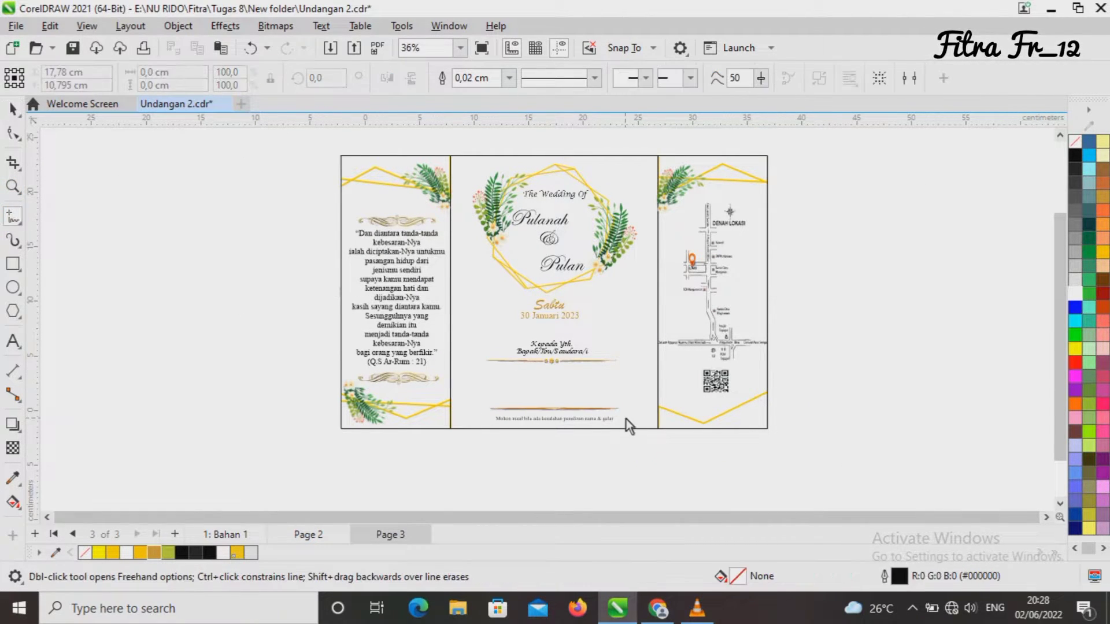
click(659, 405)
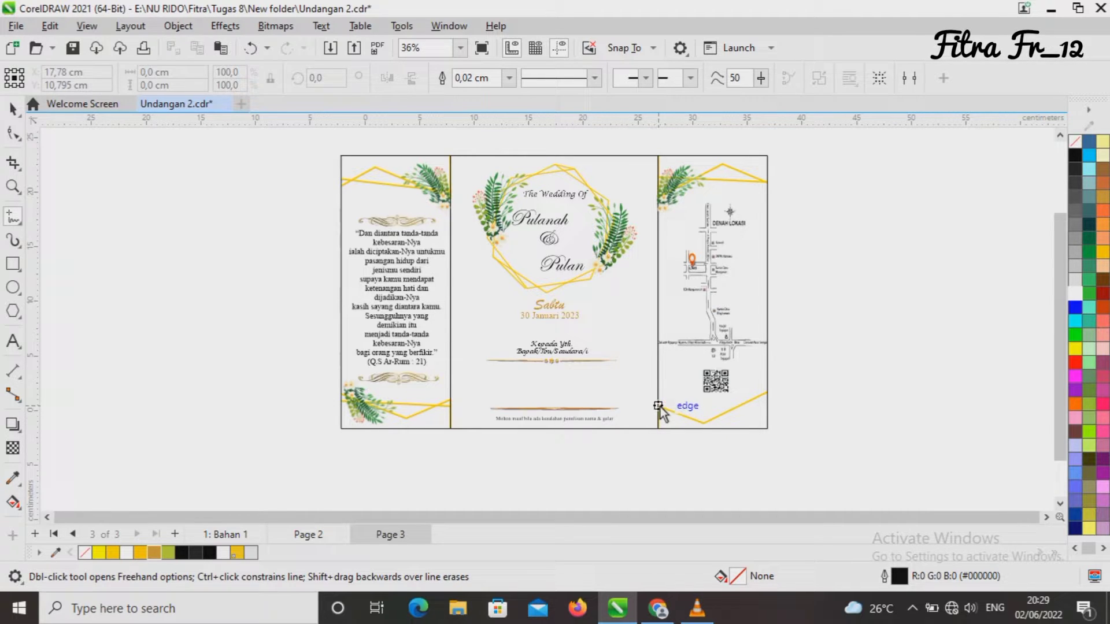
click(779, 407)
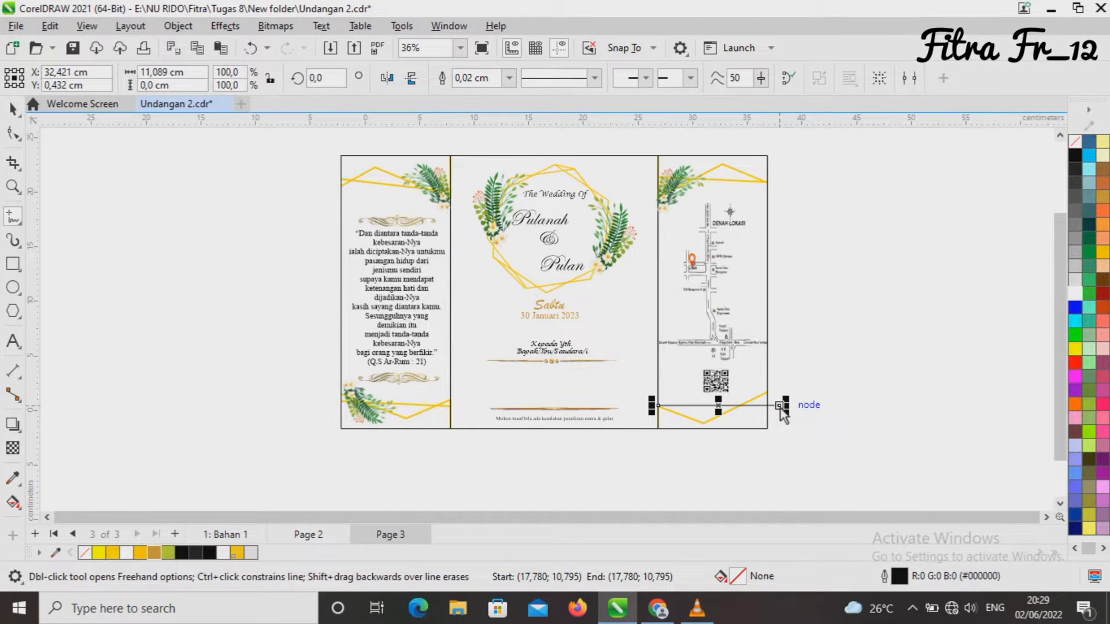
Step: Give the horizontal line across the right panel's lower end a 0.15 cm outline in gold (#FFD700)
double_click(900, 577)
click(481, 209)
click(453, 322)
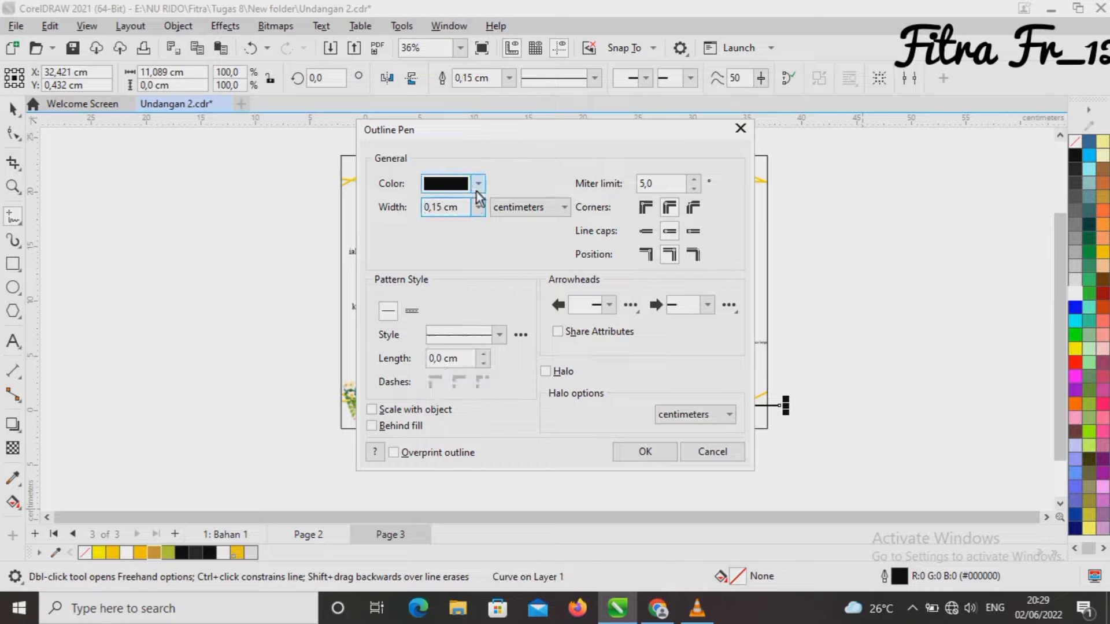
click(478, 187)
click(570, 380)
click(113, 553)
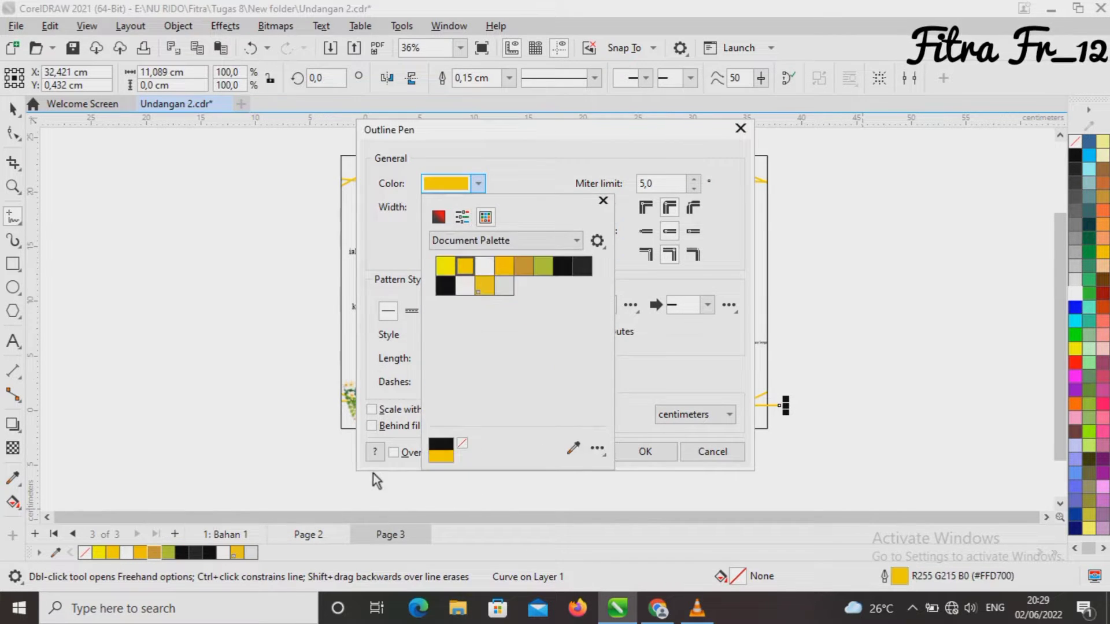
click(639, 454)
Step: PowerClip the gold horizontal line at the right panel's lower end inside the invitation's frame
right_click(721, 404)
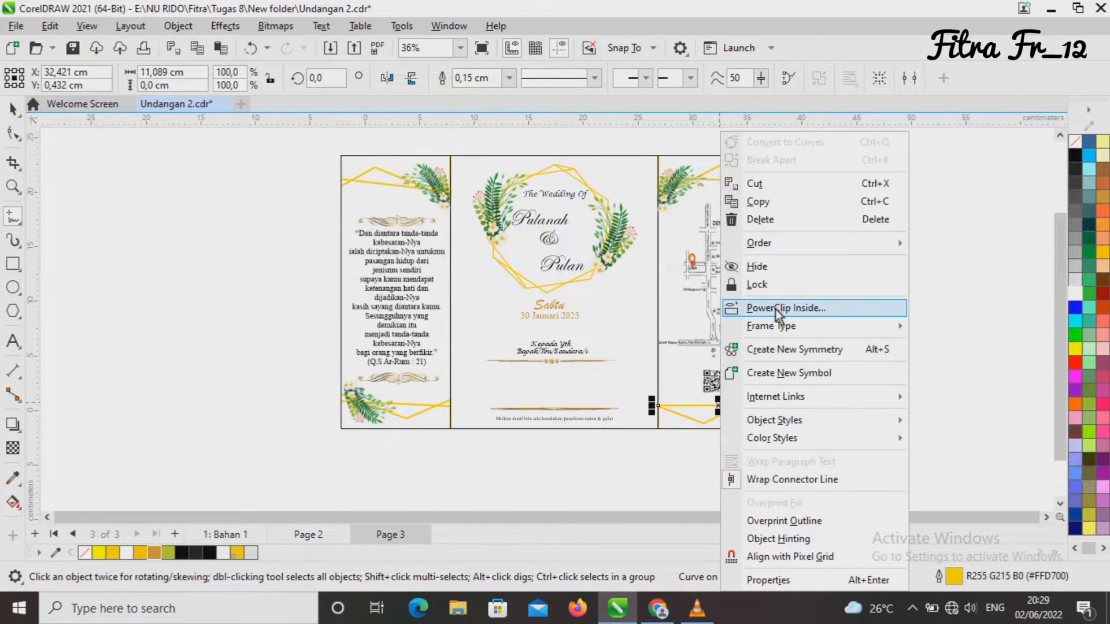
click(778, 310)
click(758, 371)
click(862, 408)
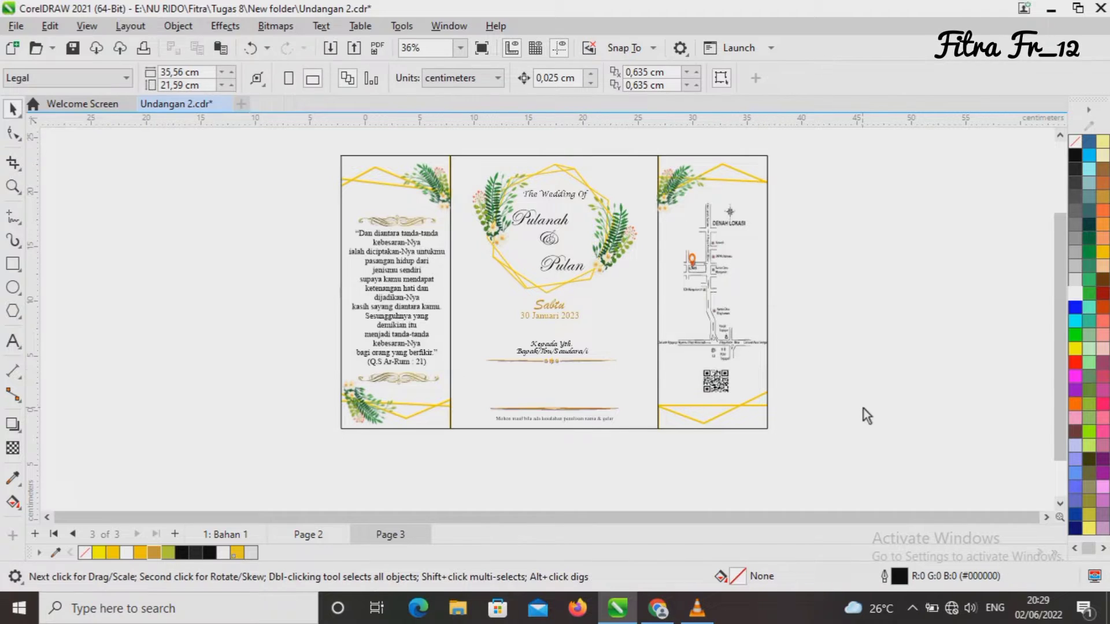
Step: Place a rotated copy of the right panel's upper floral spray in the panel's lower-right corner over the gold lines
click(666, 193)
drag(683, 187, 829, 411)
click(829, 412)
drag(866, 376, 802, 376)
click(763, 408)
mouse_move(788, 371)
mouse_down()
mouse_move(748, 399)
mouse_move(784, 381)
mouse_up()
drag(746, 401, 754, 401)
click(811, 417)
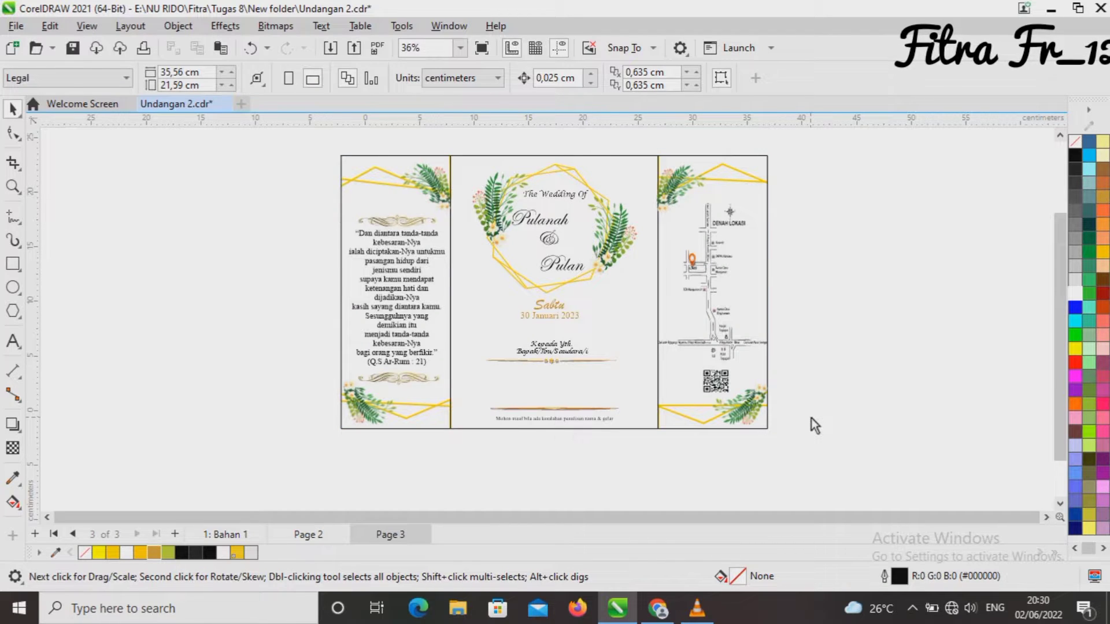
Step: Rename Page 3 as Depan and add a new page after it
right_click(426, 535)
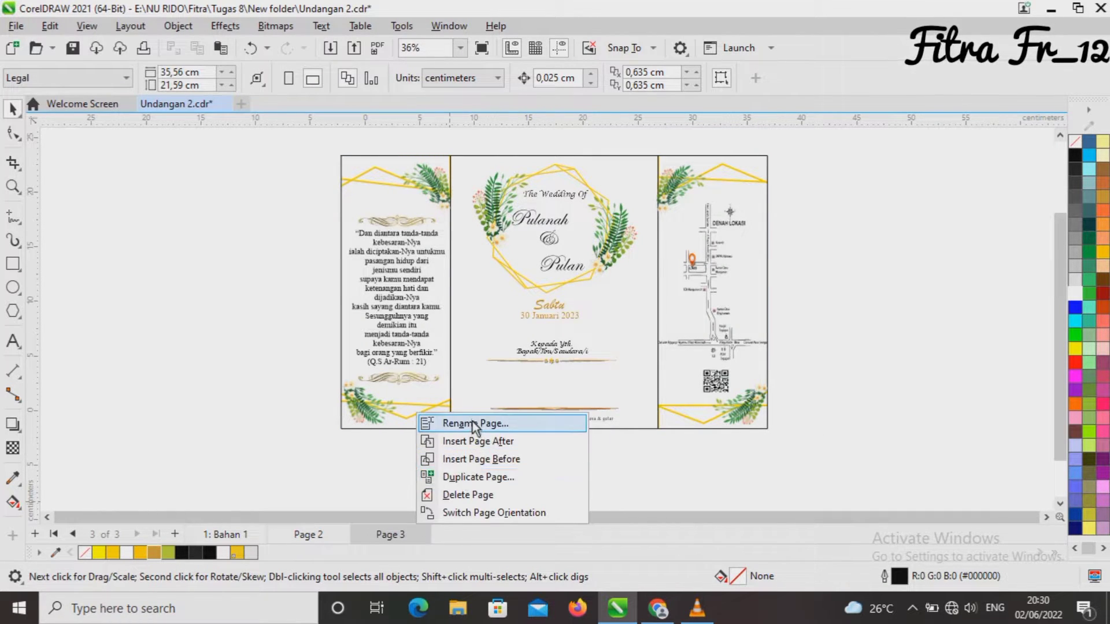
click(473, 423)
text(Depan)
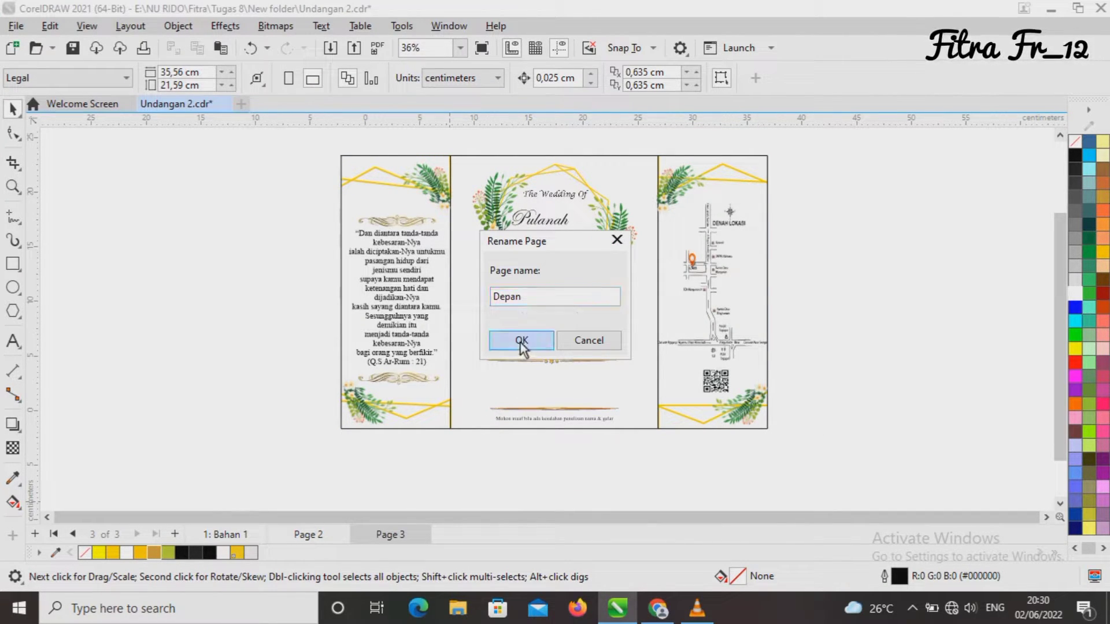
click(521, 341)
click(174, 534)
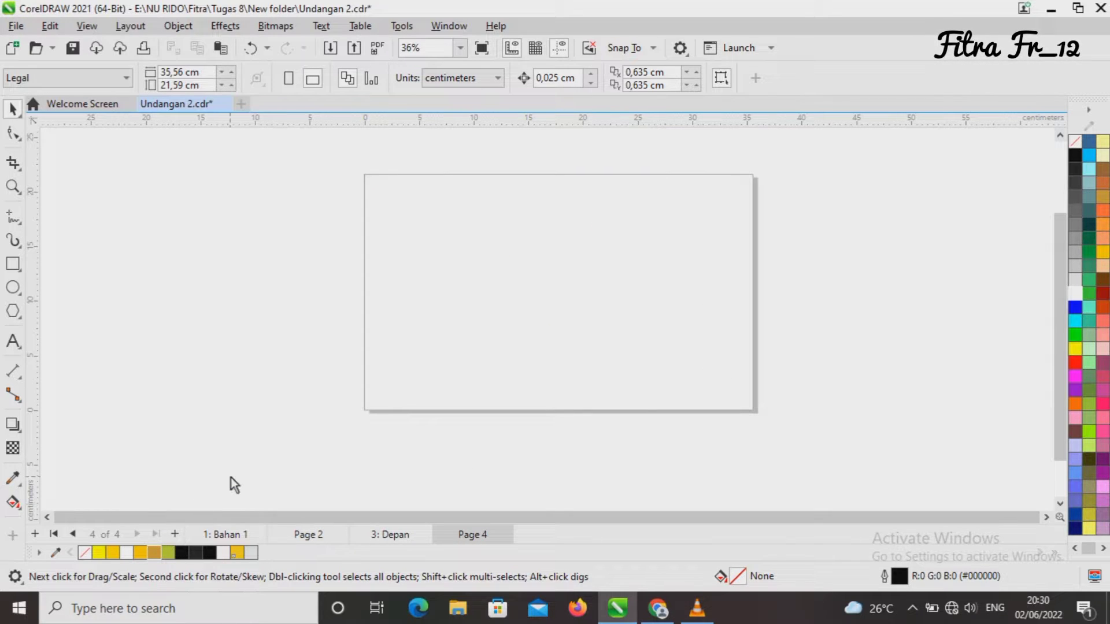
Step: Draw a rectangle 19 cm wide and 25 cm high and place it at the middle of Page 4
click(13, 263)
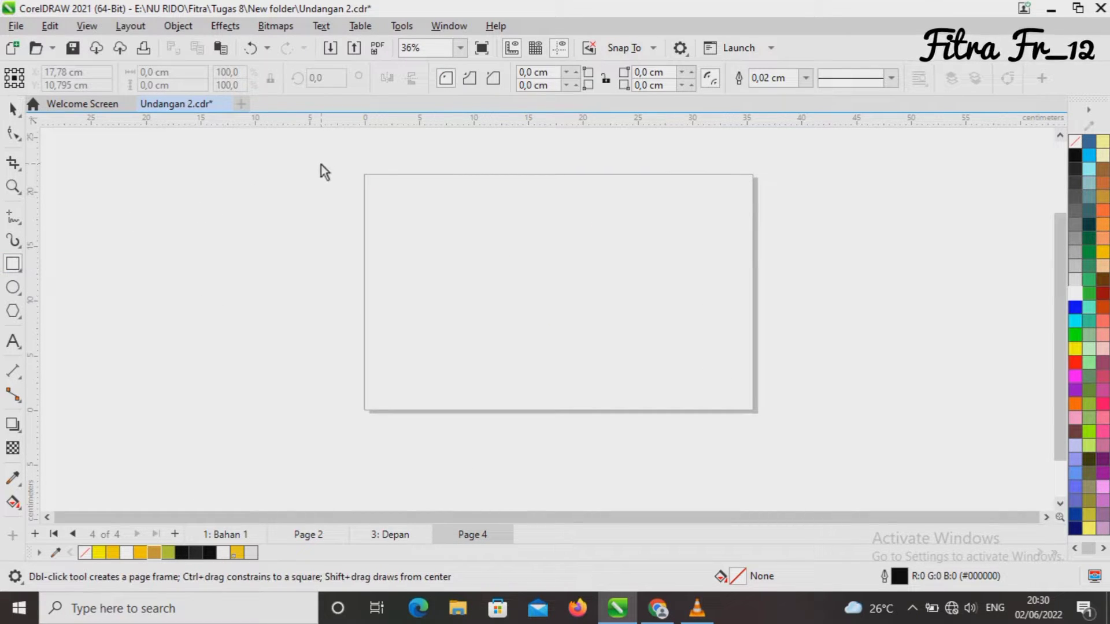
drag(320, 162, 415, 415)
click(166, 73)
key(BackSpace)
key(BackSpace)
key(BackSpace)
key(BackSpace)
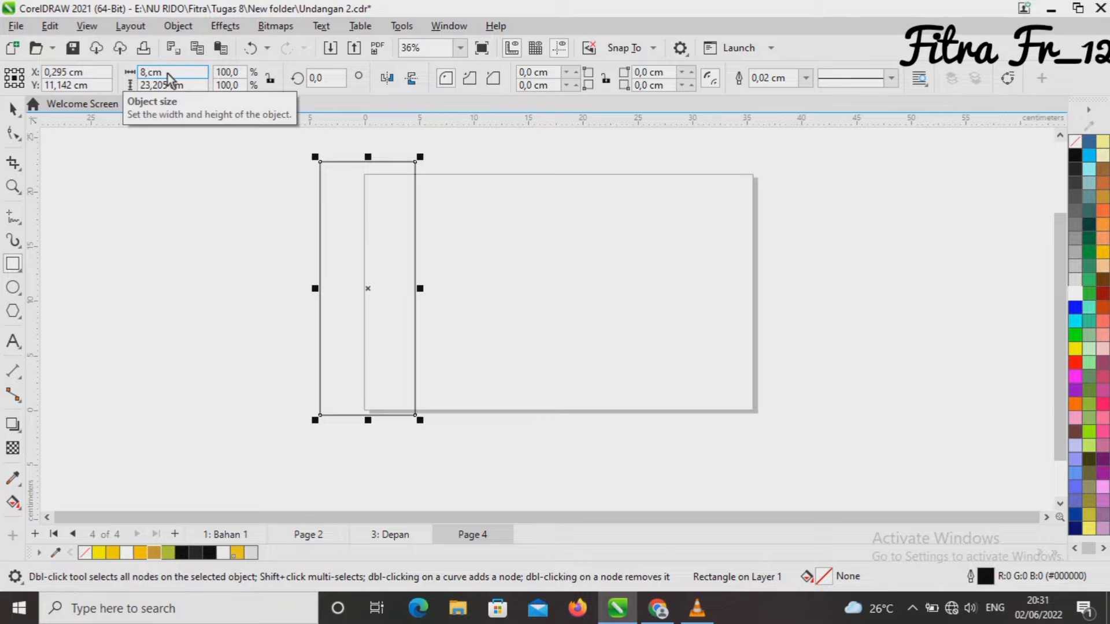
key(Return)
click(171, 84)
key(BackSpace)
key(BackSpace)
key(BackSpace)
key(BackSpace)
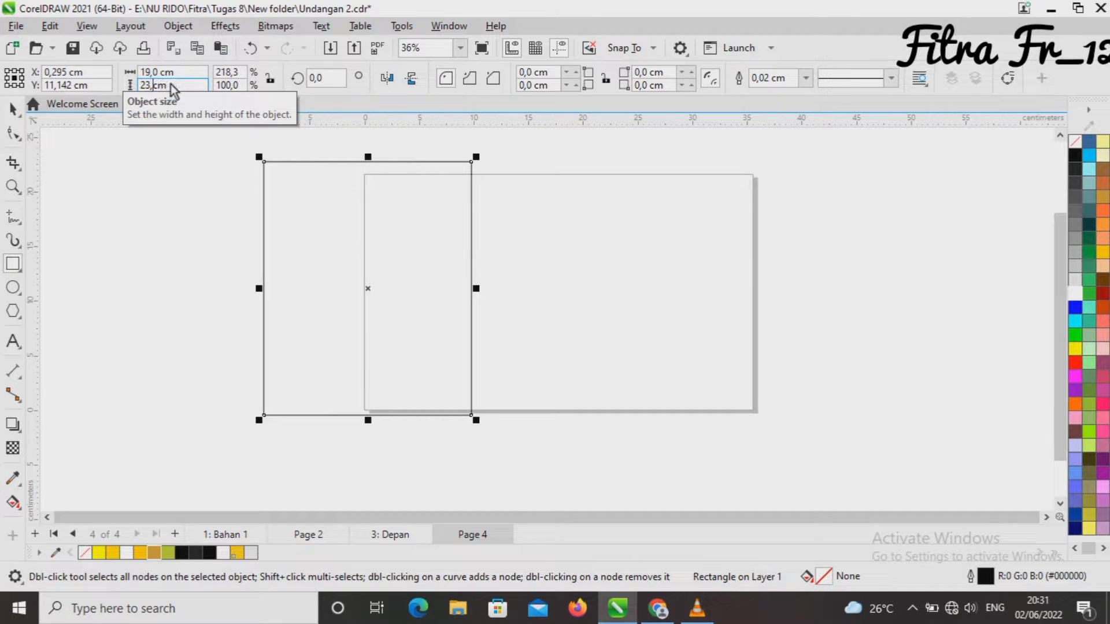
text(5)
key(Return)
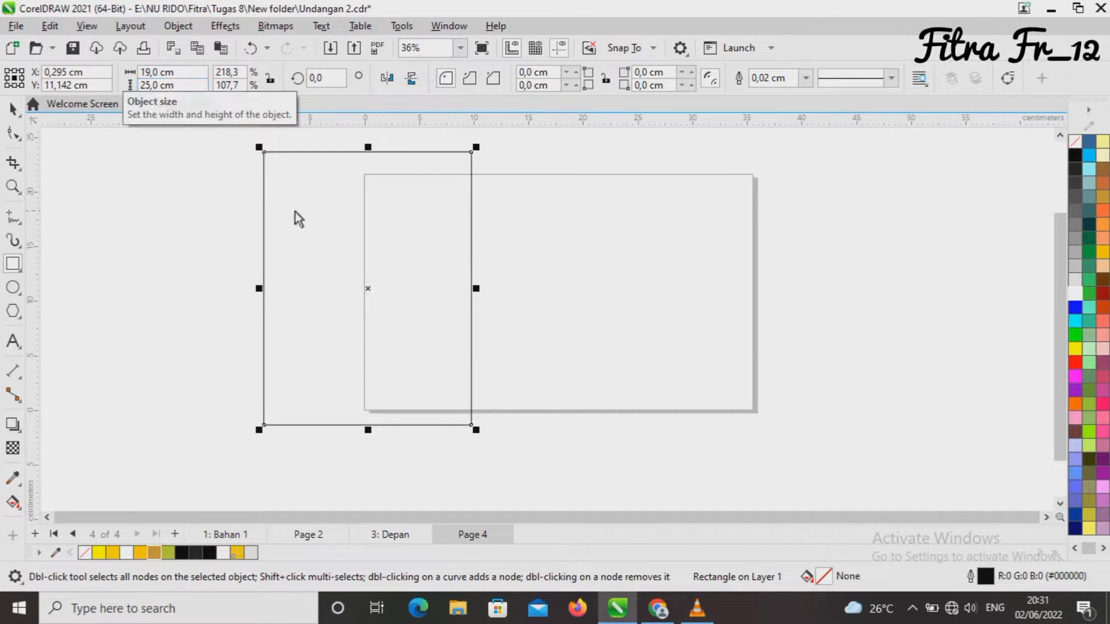
drag(366, 289, 553, 292)
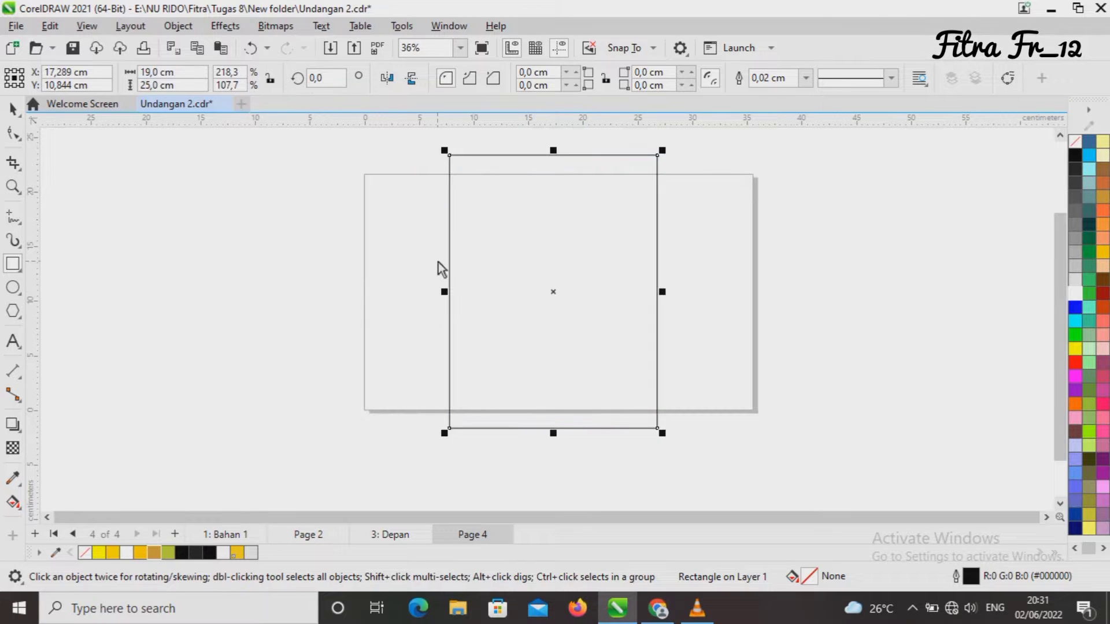
Step: Draw a second rectangle in the empty area left of the page and size it to 10 by 25 cm
drag(192, 293, 204, 350)
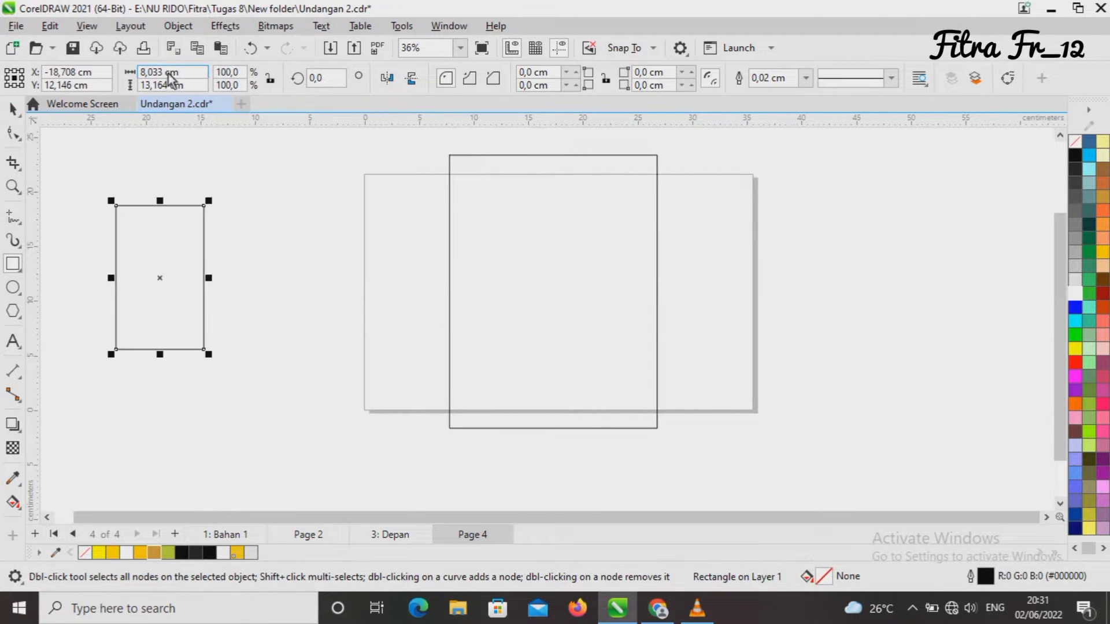
click(167, 74)
key(BackSpace)
key(BackSpace)
key(BackSpace)
key(BackSpace)
text(10)
key(Return)
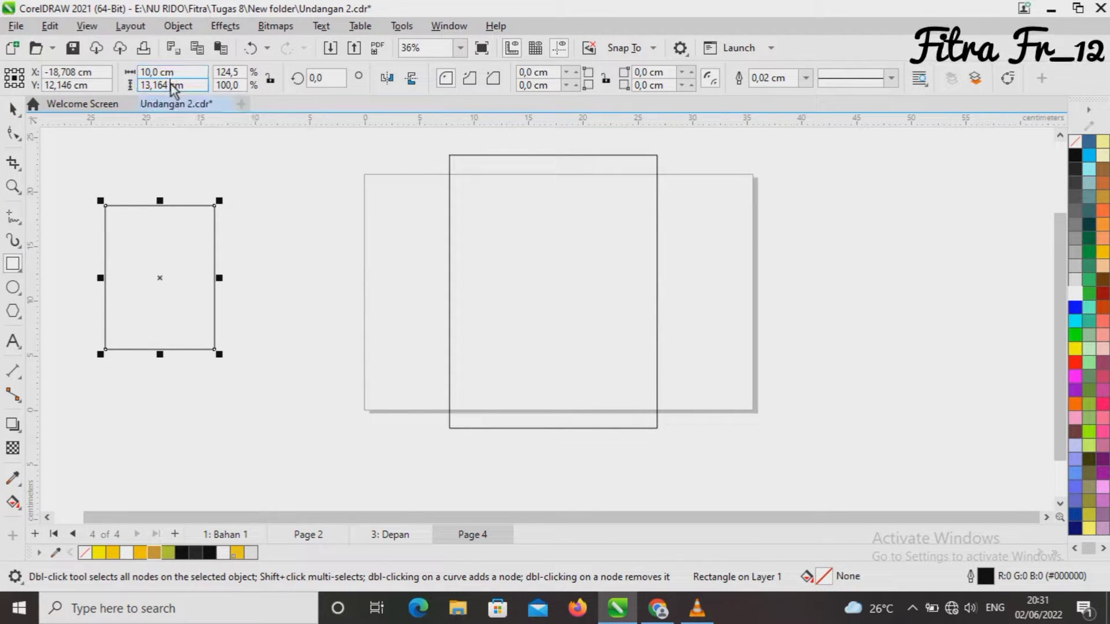
click(172, 86)
key(BackSpace)
key(BackSpace)
key(BackSpace)
key(BackSpace)
key(BackSpace)
key(BackSpace)
text(25)
key(Return)
Step: Place the 10 cm wide rectangle against the centre panel's left edge and a copy of it against the right edge
drag(160, 278, 395, 292)
drag(396, 292, 710, 293)
right_click(711, 292)
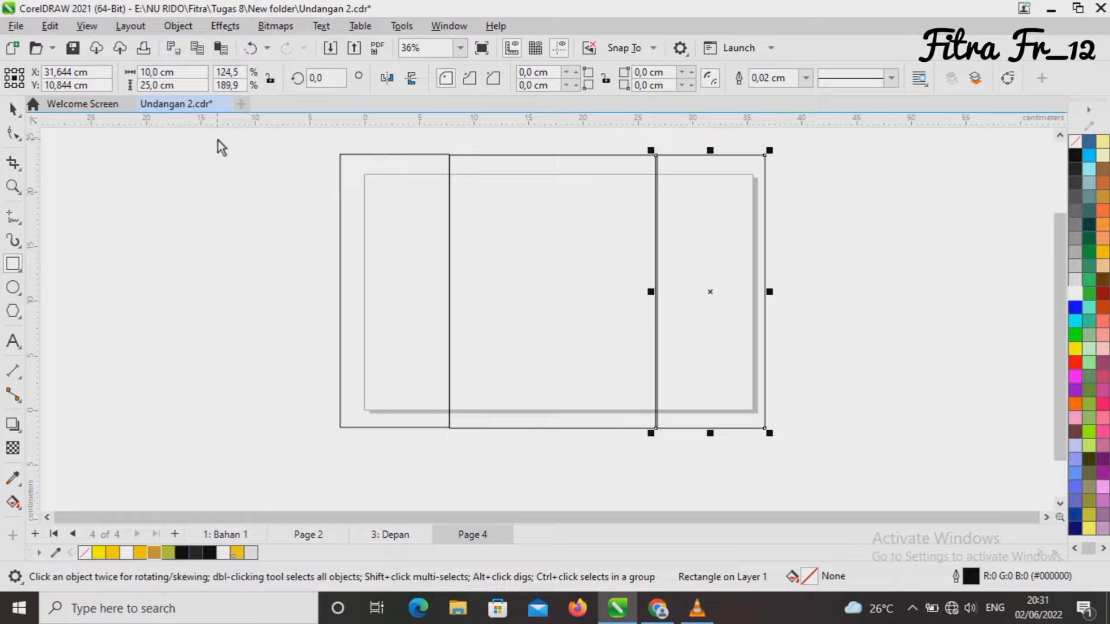
Step: Nudge the left panel so its upper edge and side line up exactly with the centre panel
click(14, 189)
drag(488, 188, 488, 188)
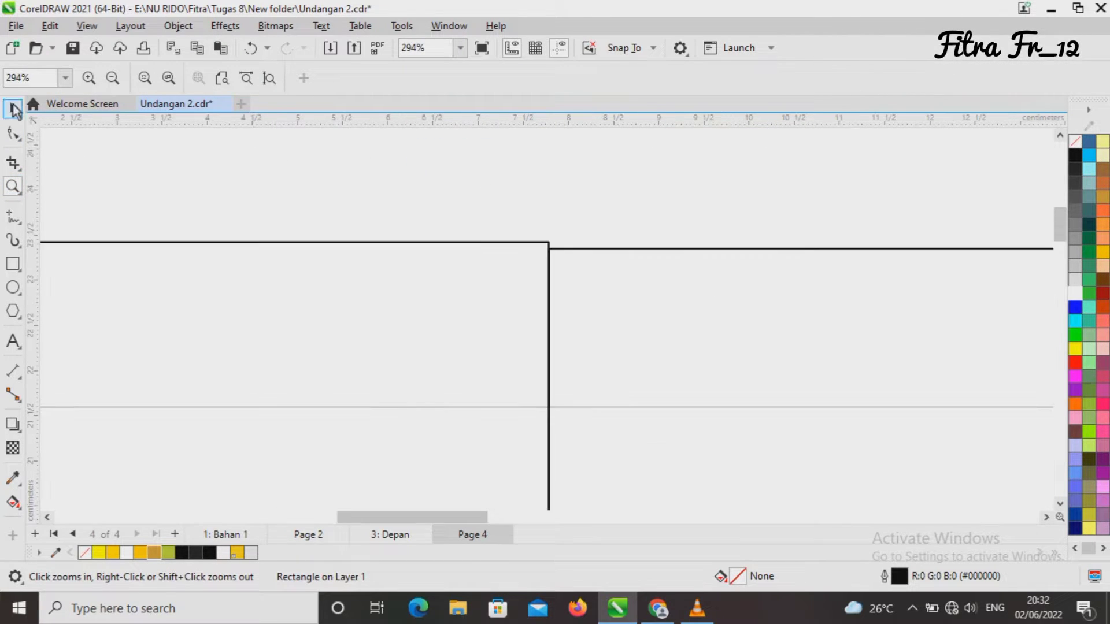
click(14, 109)
click(474, 285)
key(Down)
key(Left)
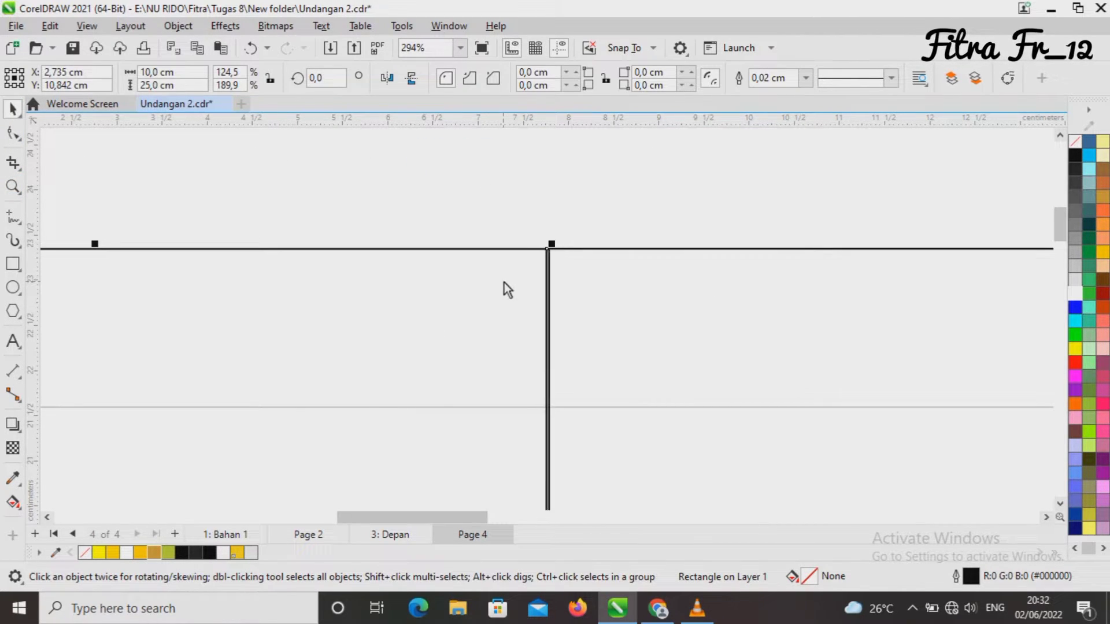
key(Right)
key(Escape)
Step: Nudge the right panel sideways until its left edge coincides with the centre panel's right edge
drag(481, 516, 734, 521)
click(682, 358)
key(Right)
key(Right)
key(Right)
key(Right)
key(Right)
key(Right)
key(Right)
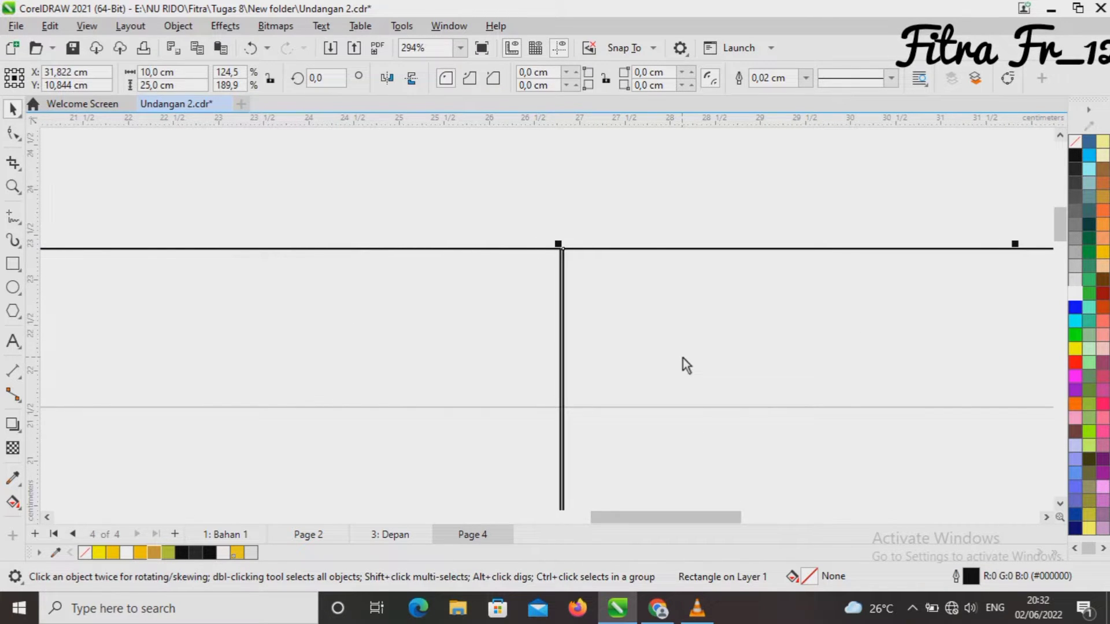
key(Left)
key(Escape)
Step: Fill the left panel's rectangle on Page 4 with white
click(462, 48)
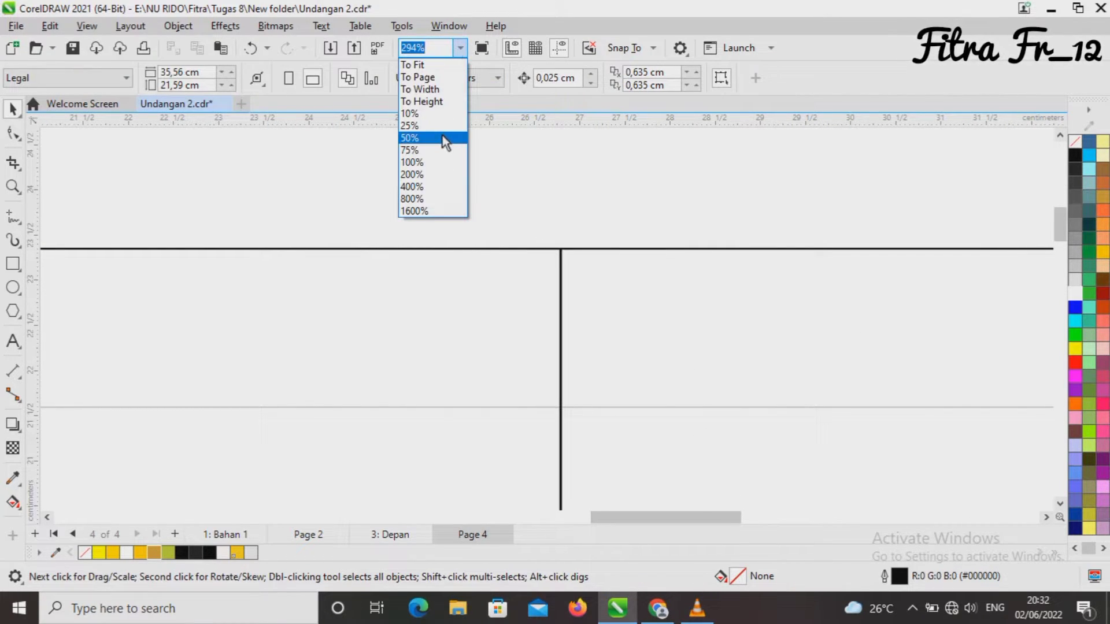
click(443, 139)
click(461, 48)
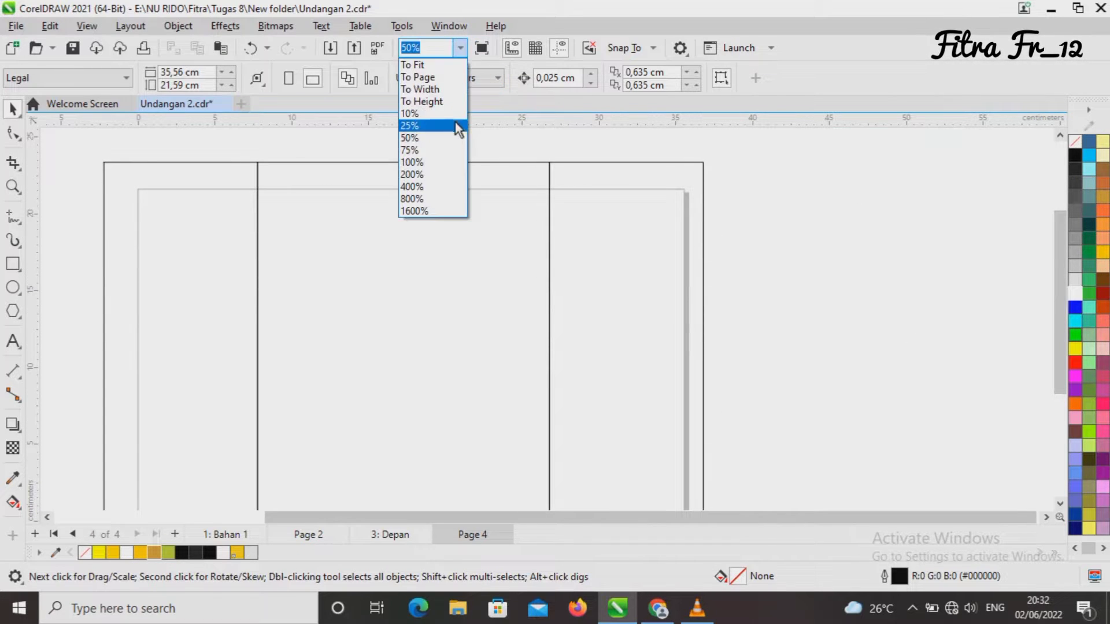
click(460, 126)
click(351, 288)
click(1075, 294)
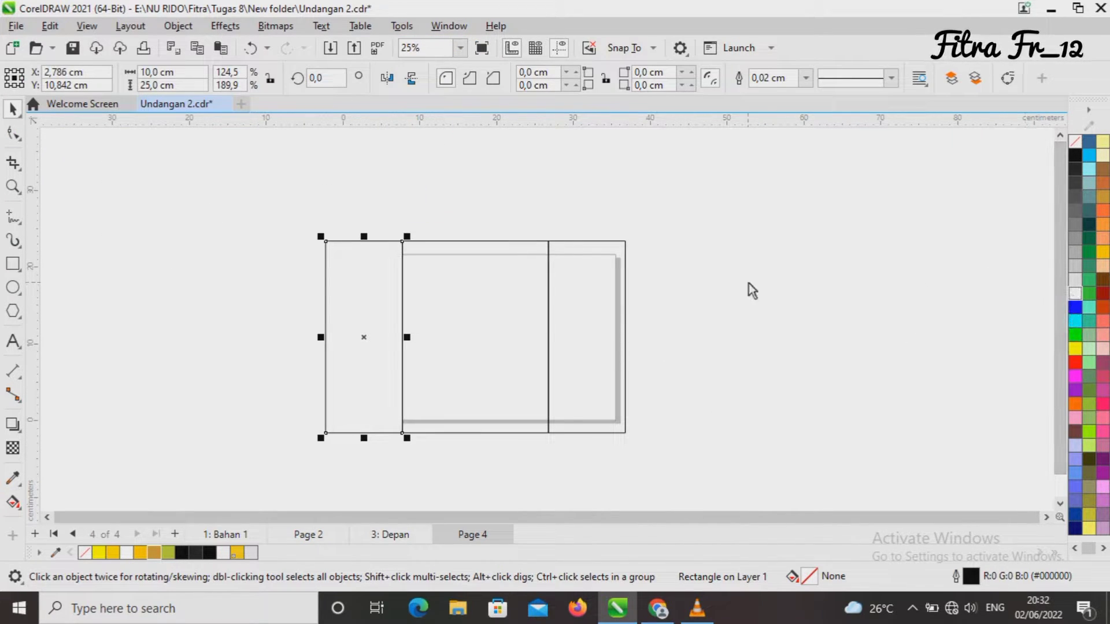
Step: Fill the centre panel and the right panel with white
click(491, 293)
click(1075, 294)
click(587, 324)
click(1074, 294)
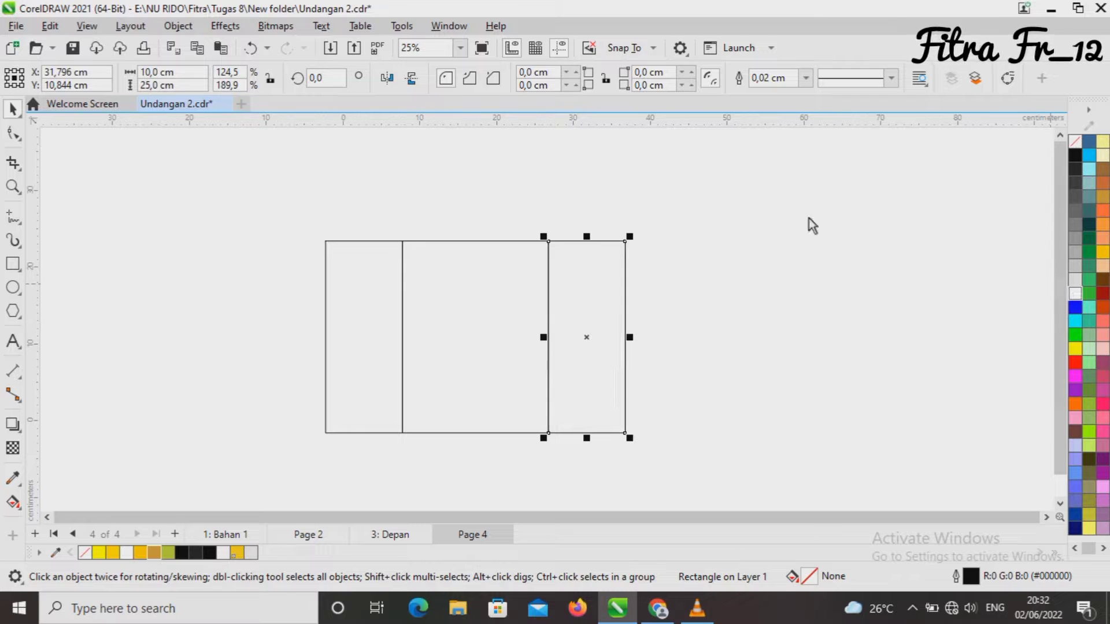
Step: Group the three white panels into one object
drag(277, 209, 689, 457)
key(ctrl+g)
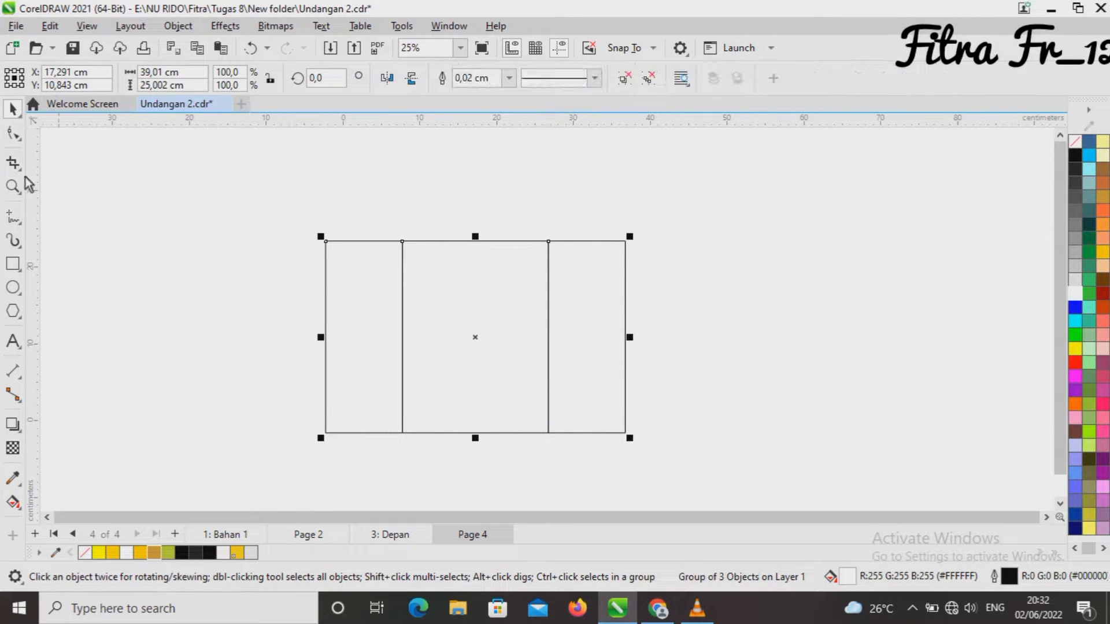
key(z)
drag(616, 351, 645, 446)
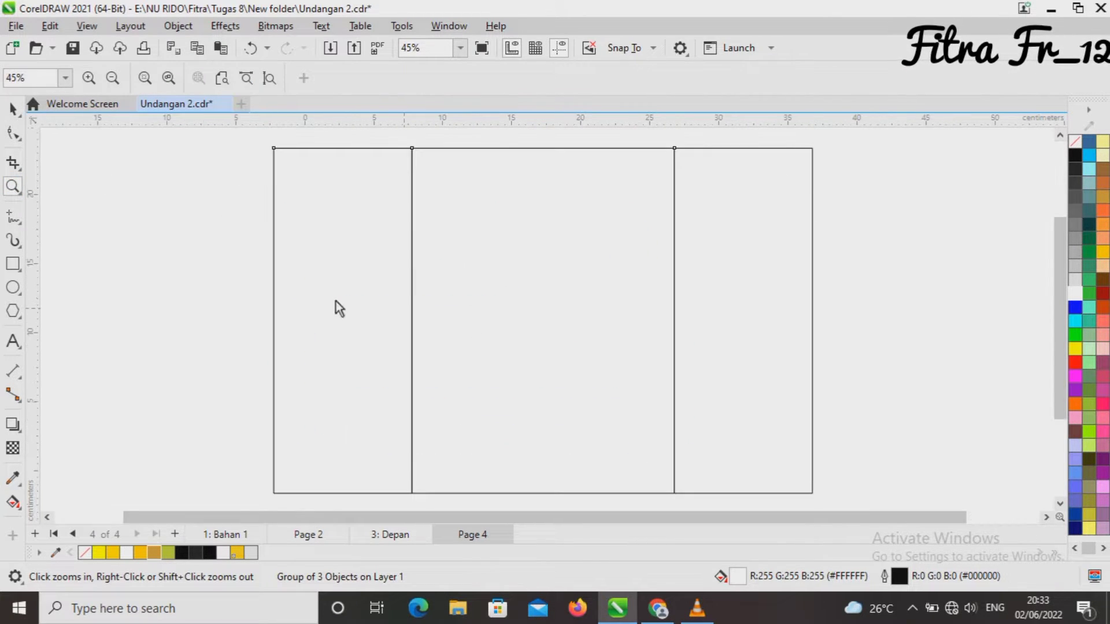
click(11, 109)
click(184, 256)
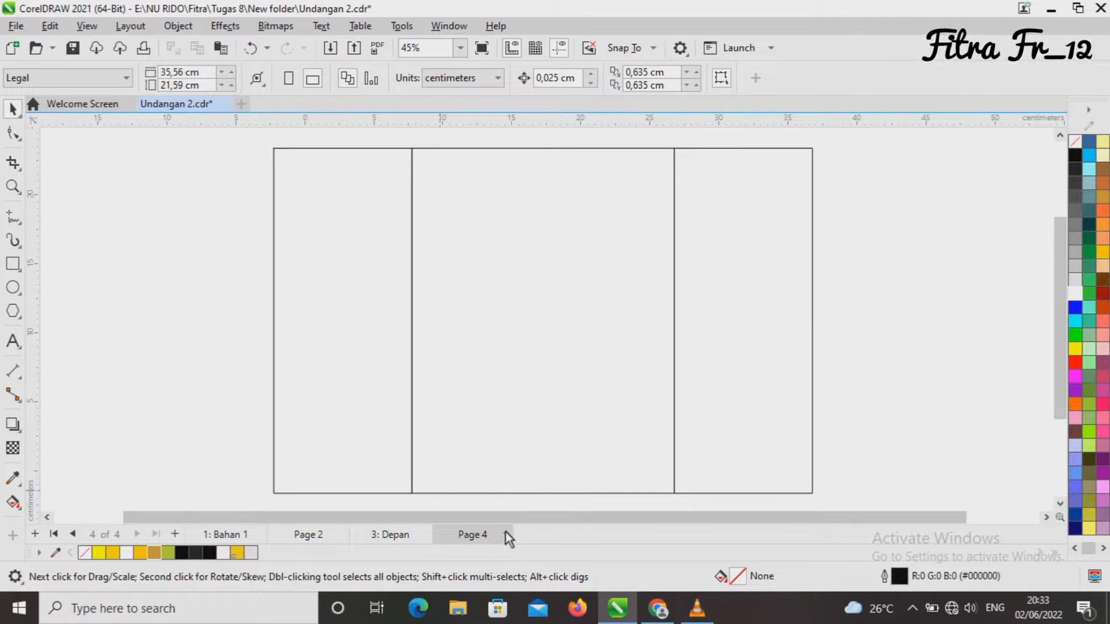
Step: Rename Page 4 as Dalam
right_click(505, 532)
click(535, 424)
text(Dalam)
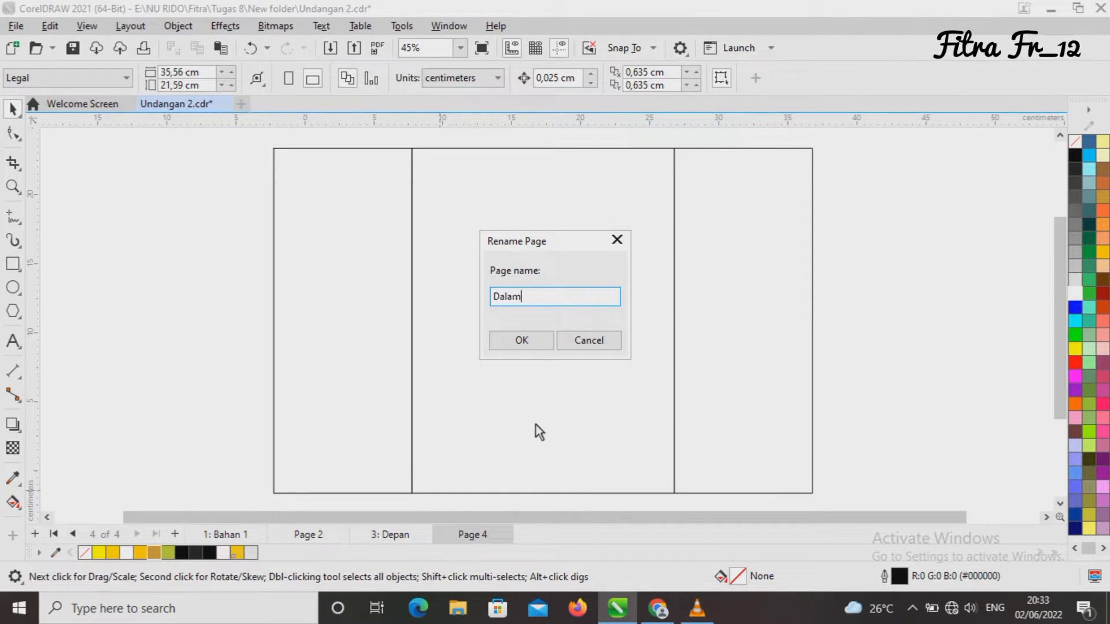
click(521, 341)
Step: Copy the "Turut Mengundang" list from Page 2 and place it in the left panel of the Dalam page
click(316, 535)
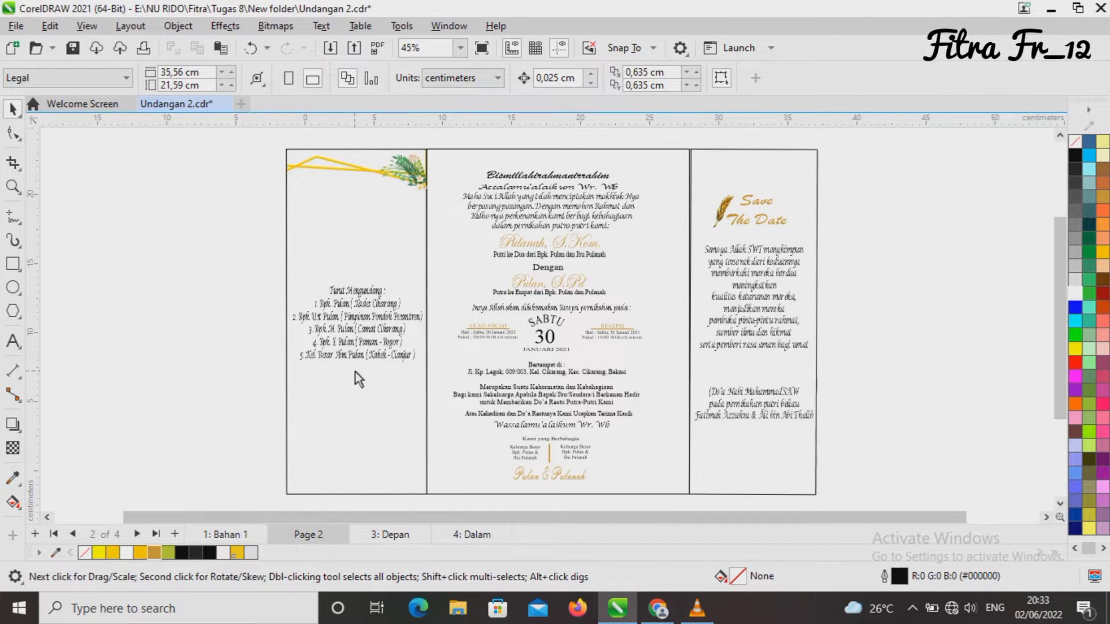
click(354, 332)
right_click(354, 332)
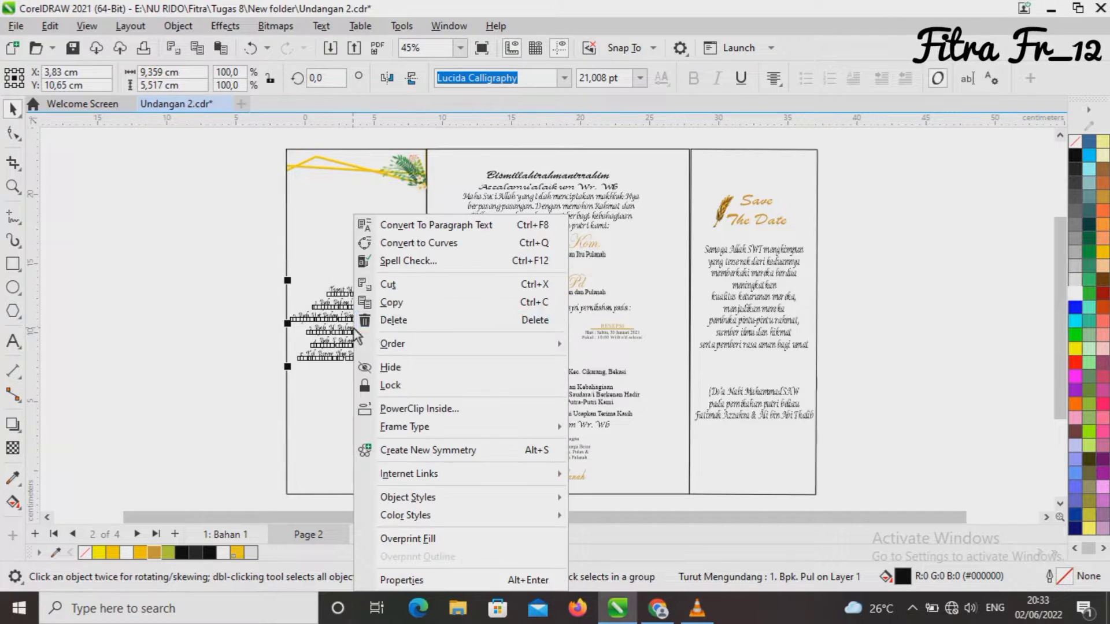
click(406, 303)
click(459, 534)
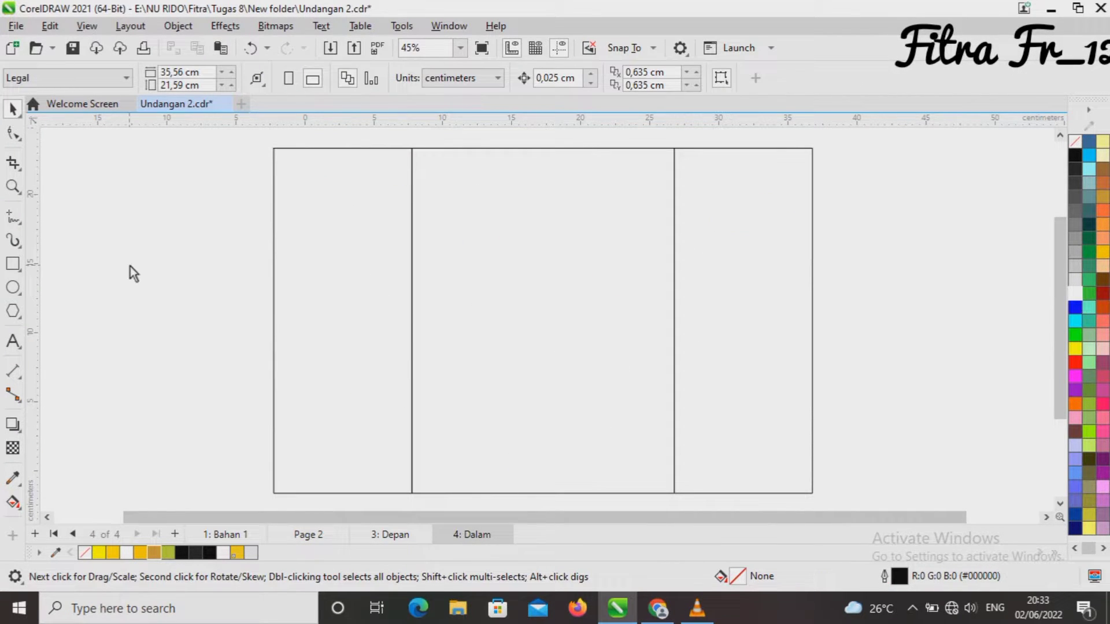
key(ctrl+v)
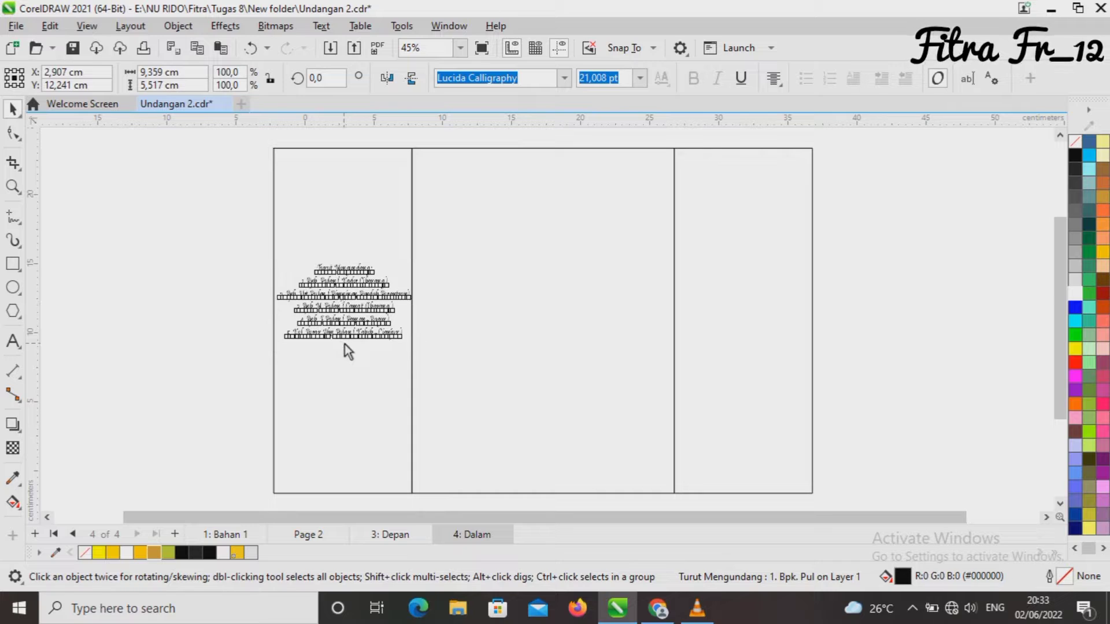
drag(344, 345, 345, 350)
click(310, 451)
Step: Copy the "Semoga Allah SWT" prayer text from Page 2 and place it in the right panel of the Dalam page
click(306, 536)
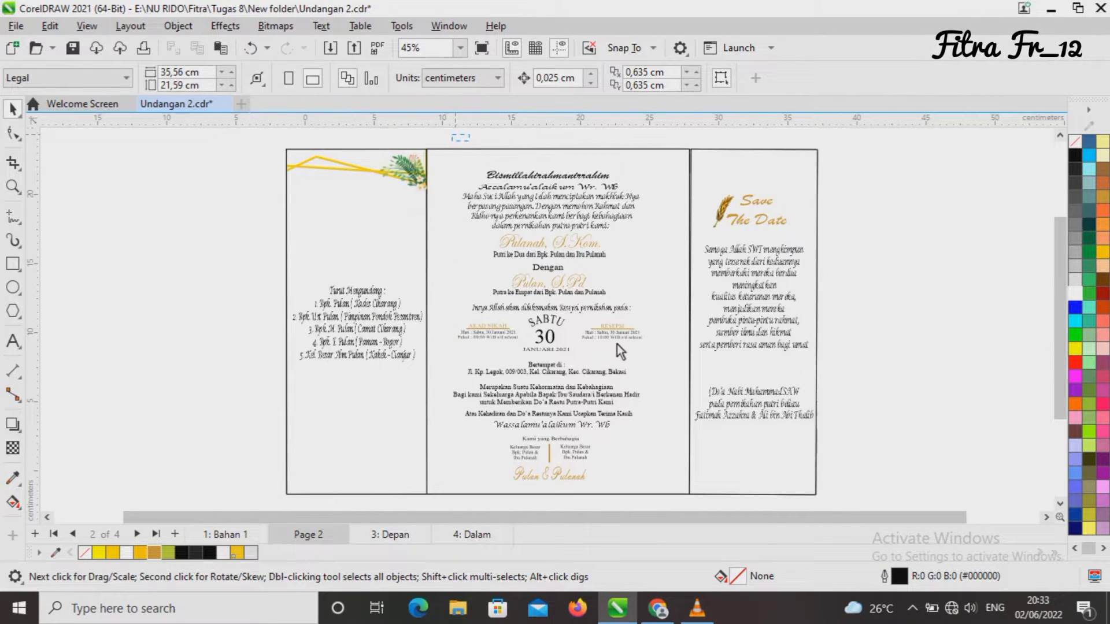
click(747, 269)
right_click(754, 303)
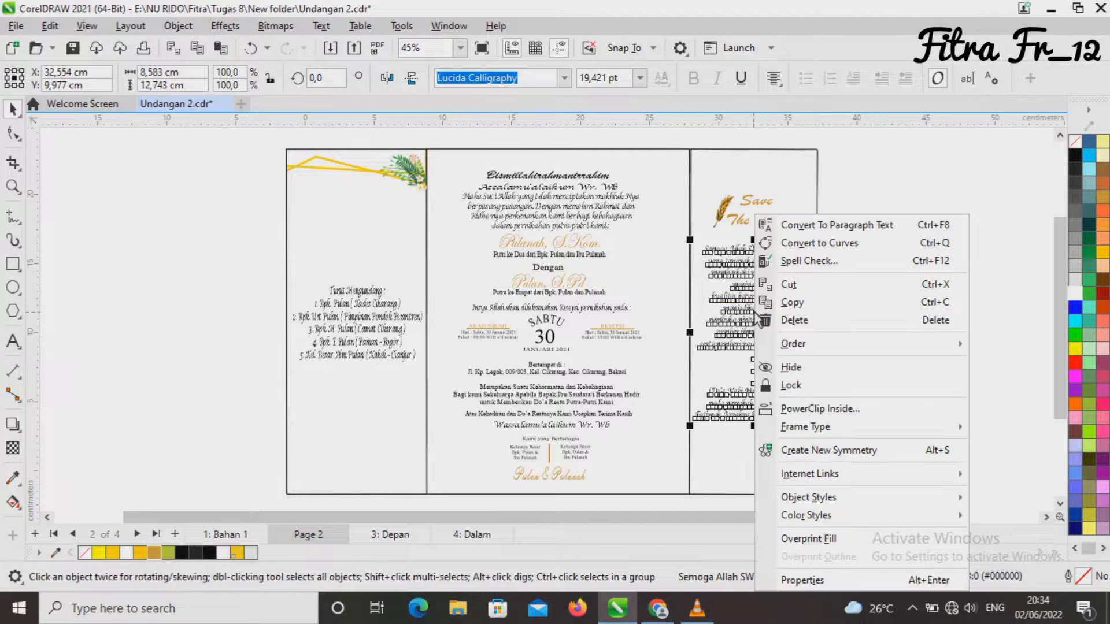
click(795, 304)
click(462, 534)
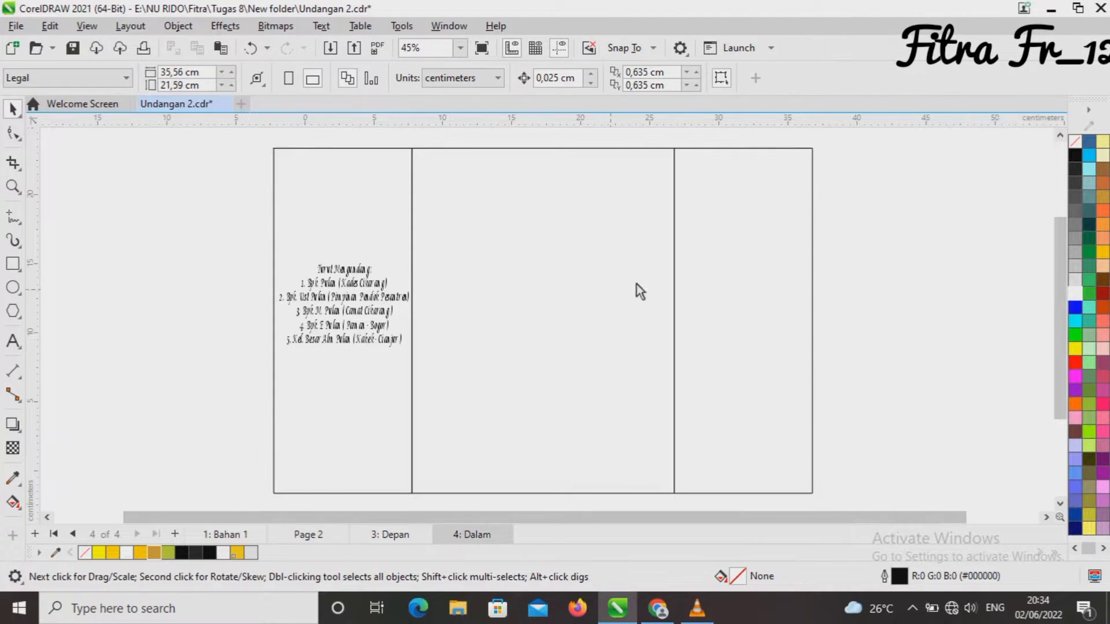
key(ctrl+v)
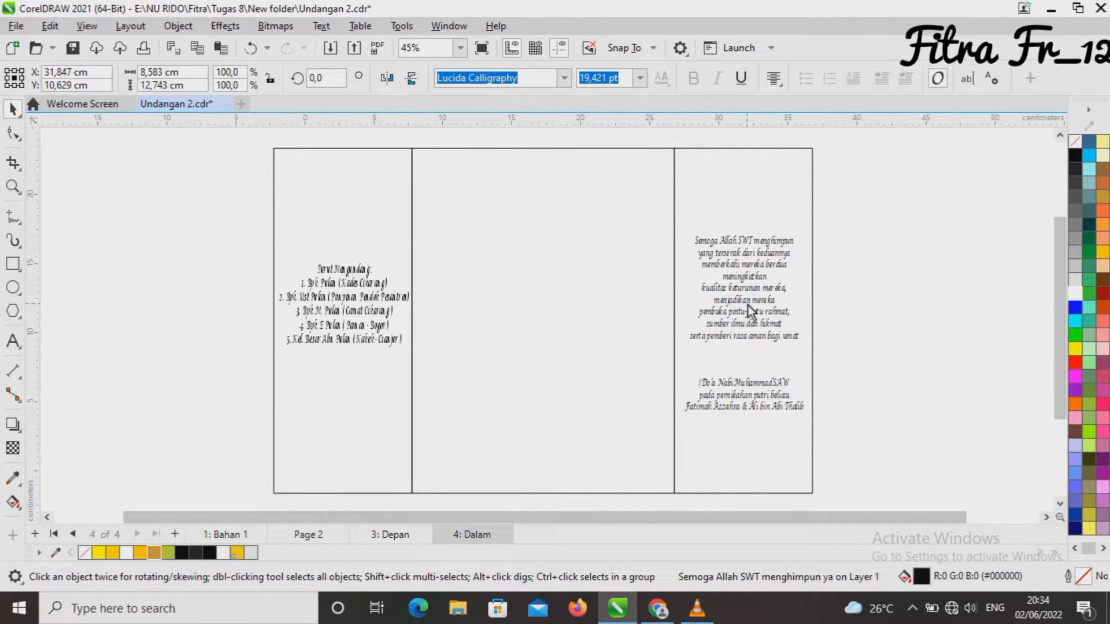
click(881, 339)
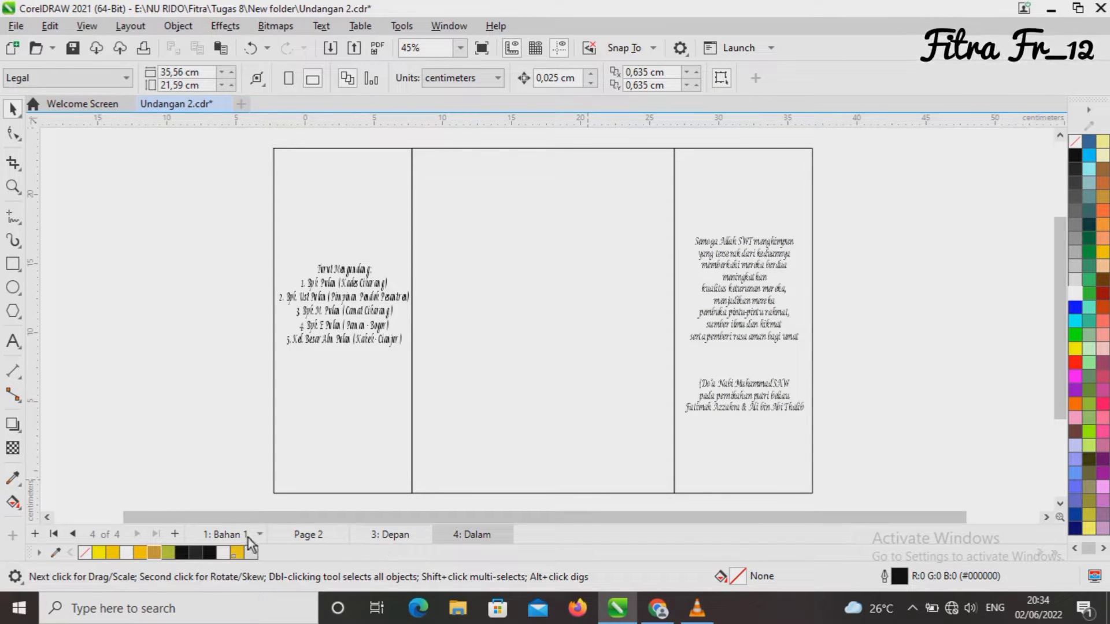
Step: Copy all of the centre panel's invitation text from Page 2 into the centre panel of the Dalam page
click(294, 537)
drag(454, 133, 655, 496)
right_click(547, 335)
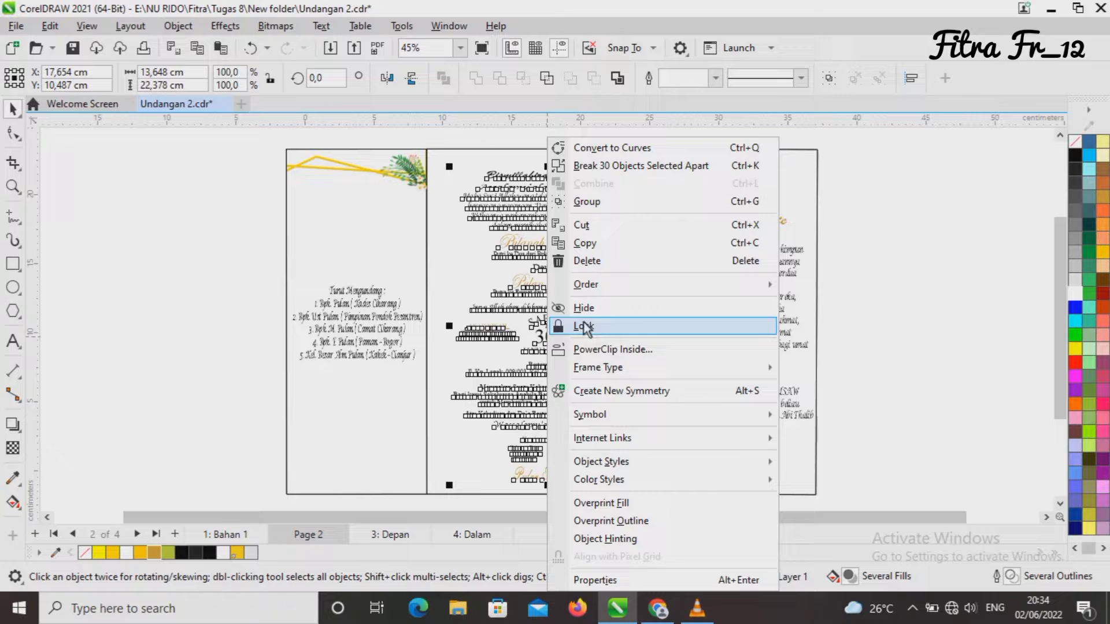
click(588, 246)
click(460, 537)
key(ctrl+v)
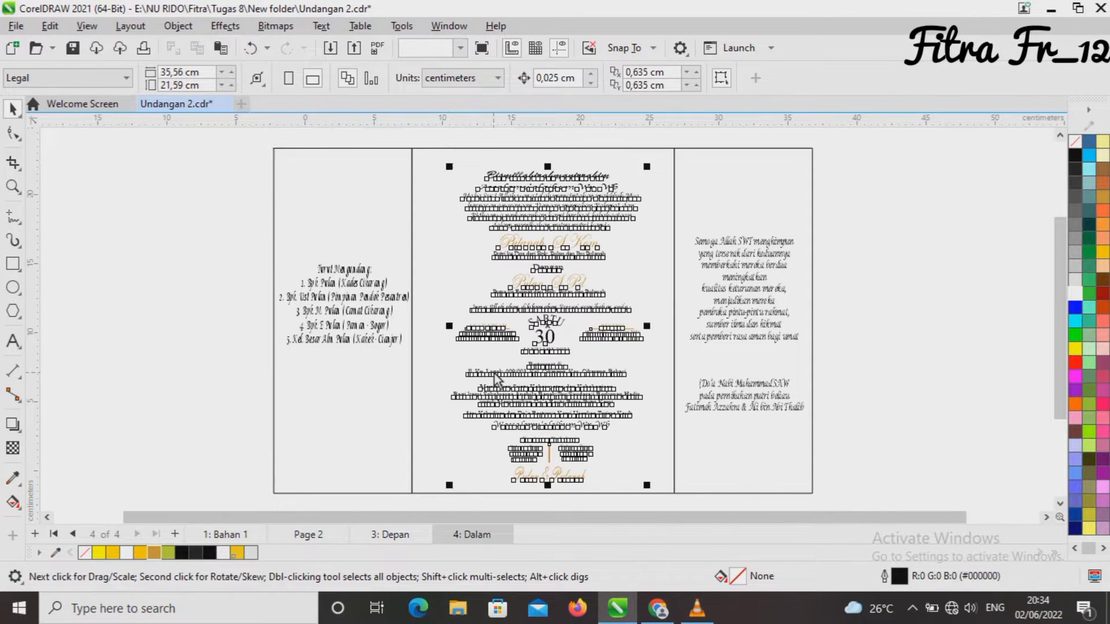
click(911, 294)
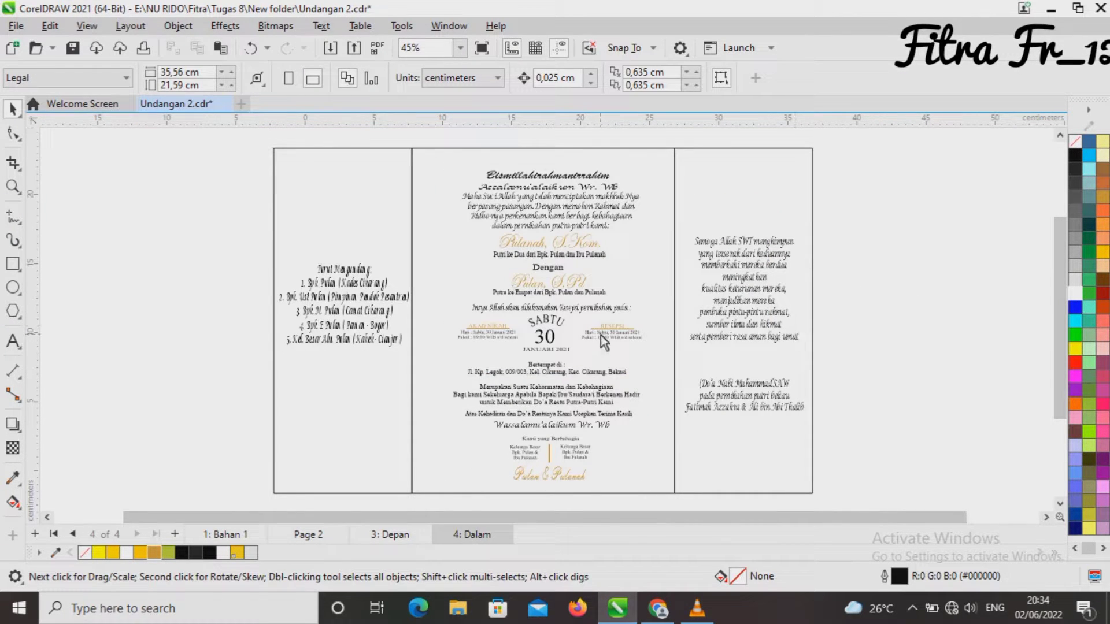
Step: Copy the "Save The Date" title from Page 2 and place it above the prayer text on the Dalam page
click(318, 535)
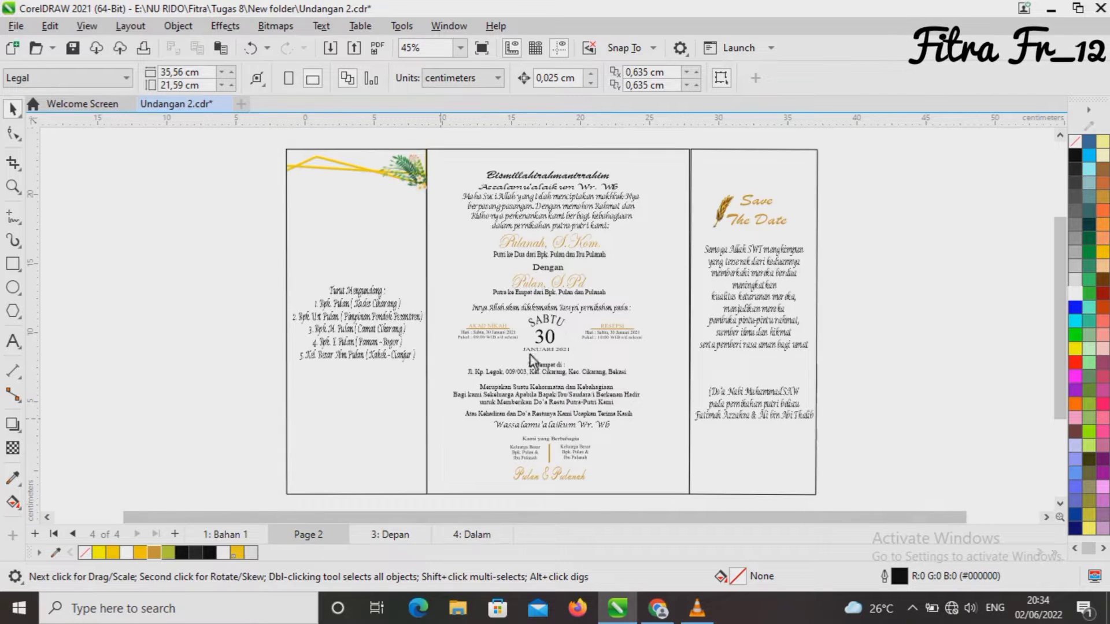
click(735, 227)
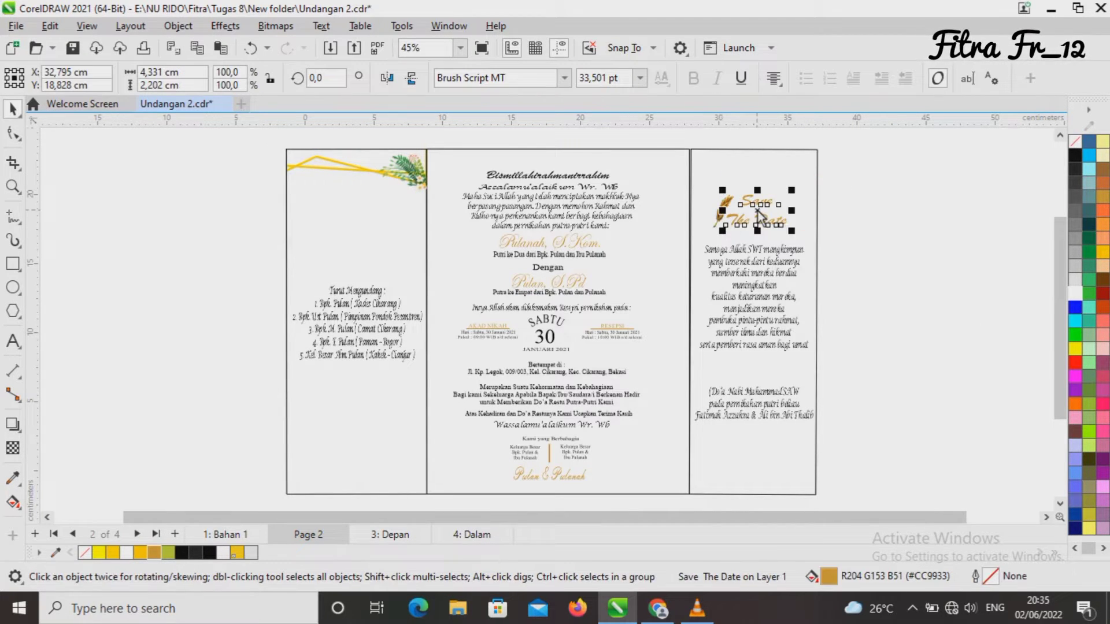
right_click(758, 213)
click(795, 299)
click(452, 536)
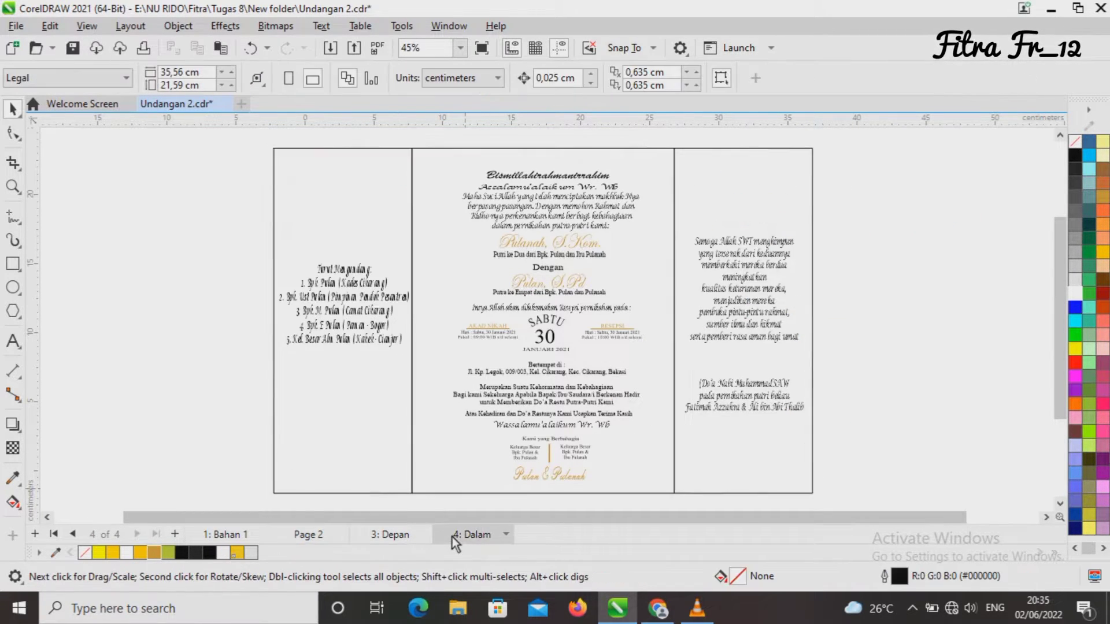
key(ctrl+v)
drag(758, 214, 744, 210)
click(553, 486)
Step: Copy the gold barley ear and the floral spray from Page 2 onto the Dalam page
click(320, 537)
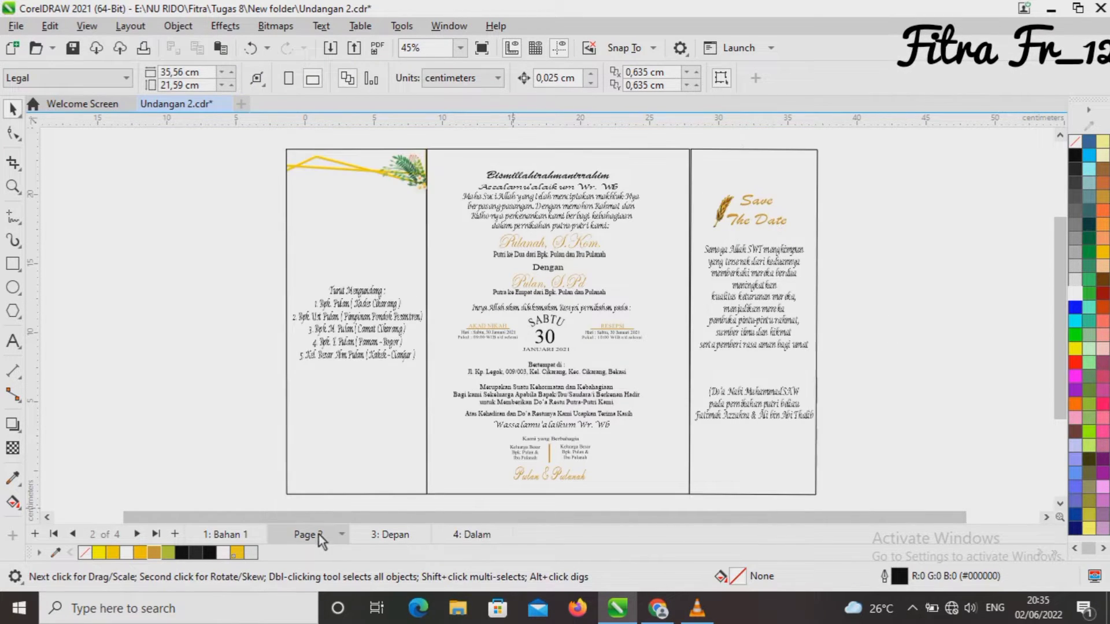
click(723, 215)
click(472, 535)
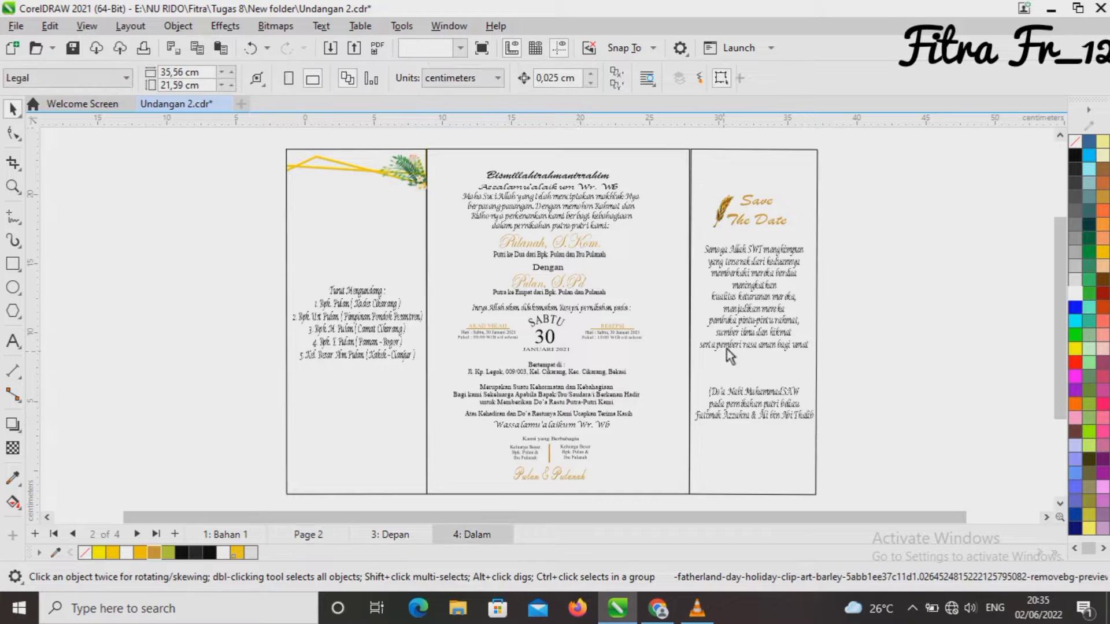
key(ctrl+v)
click(314, 537)
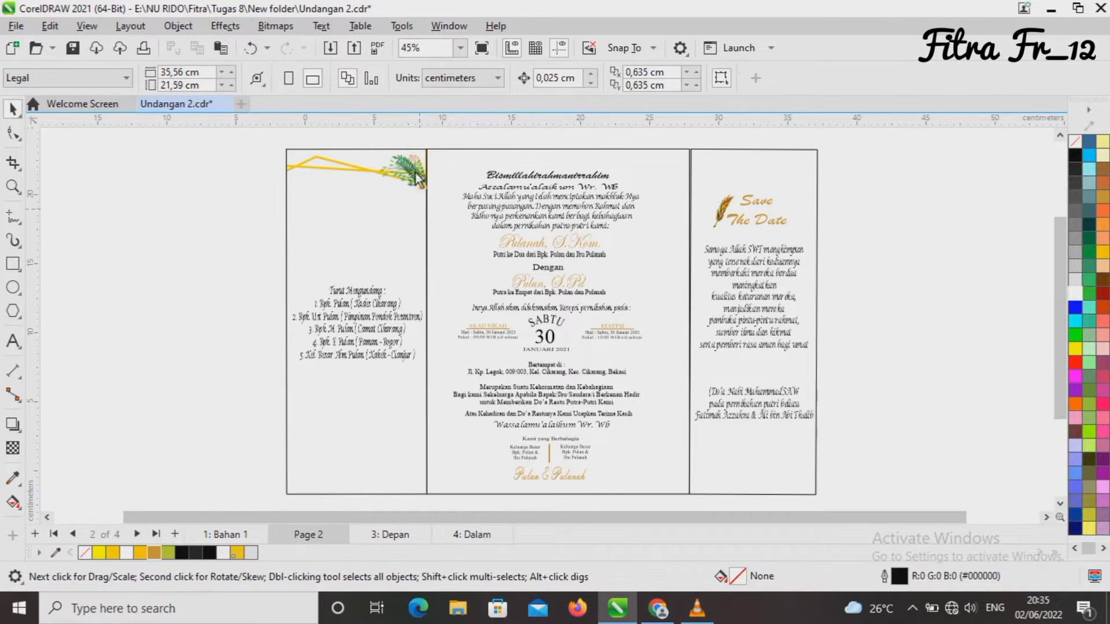
click(416, 173)
click(469, 534)
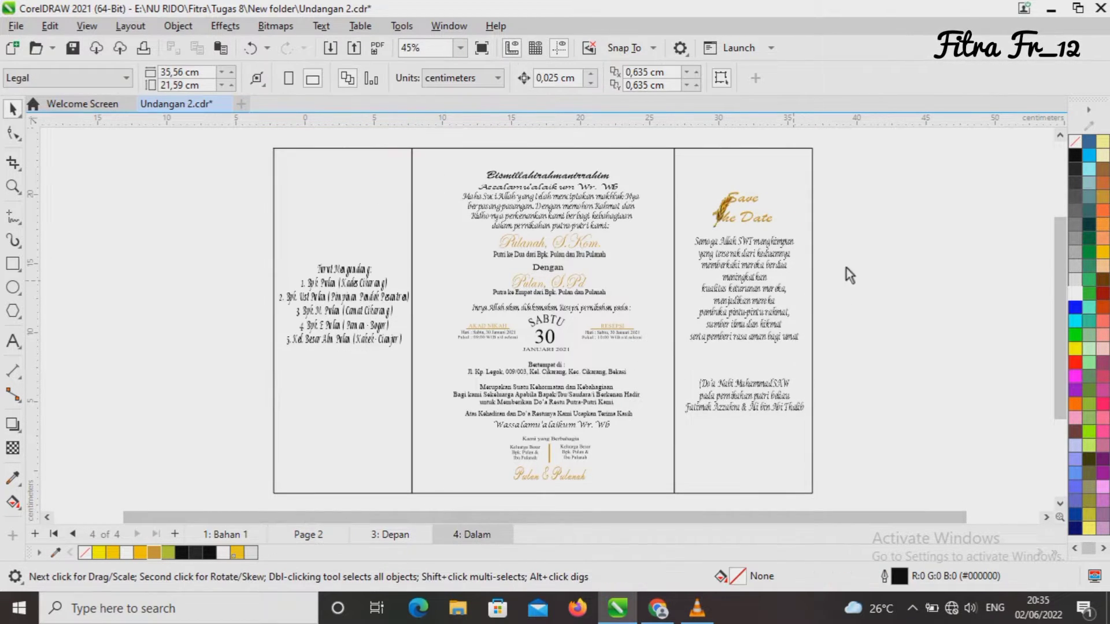
key(ctrl+v)
Step: Position the gold barley ear just left of the "Save The Date" title
click(718, 213)
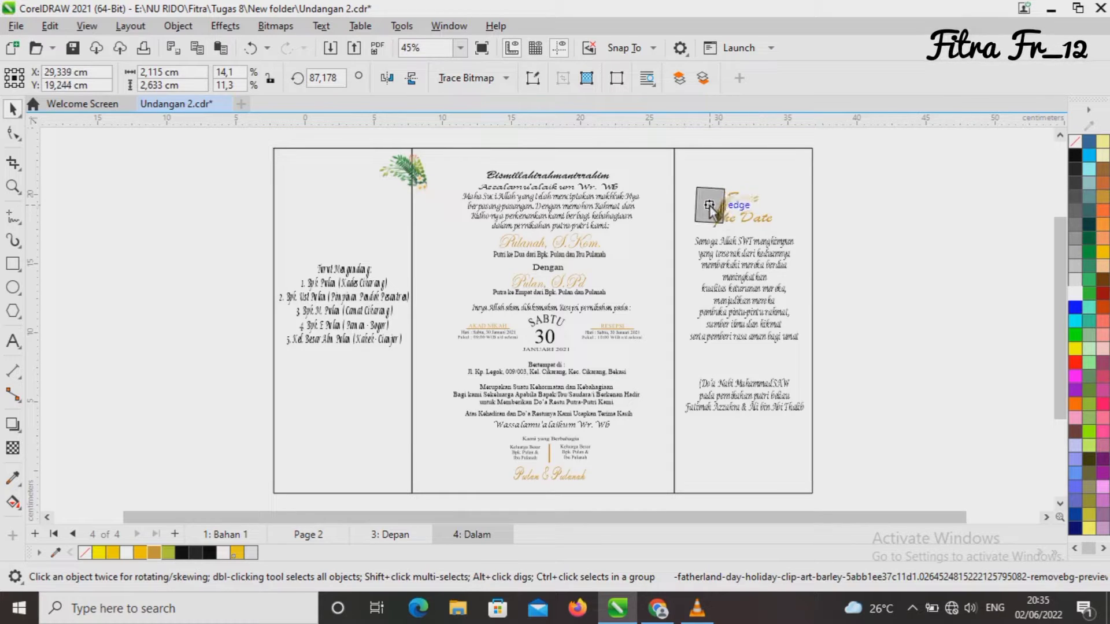
key(Right)
key(Right)
key(Right)
key(Down)
key(Down)
key(Down)
key(Down)
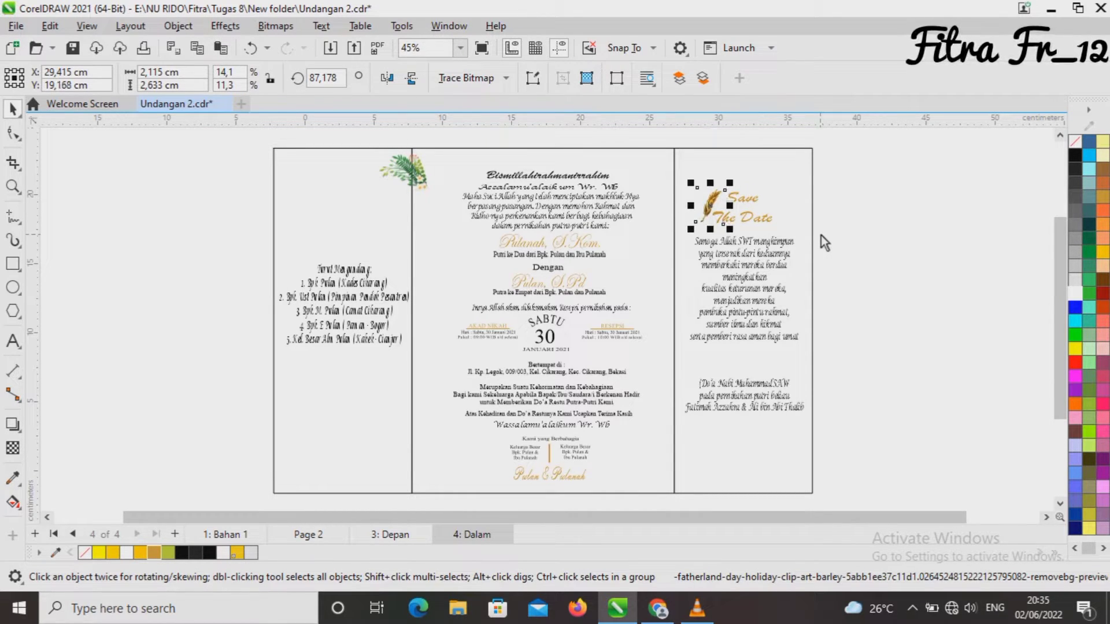
Step: Duplicate the barley ear, mirror it horizontally and move the copy to the right side of the "Save The Date" title
key(ctrl+d)
click(386, 78)
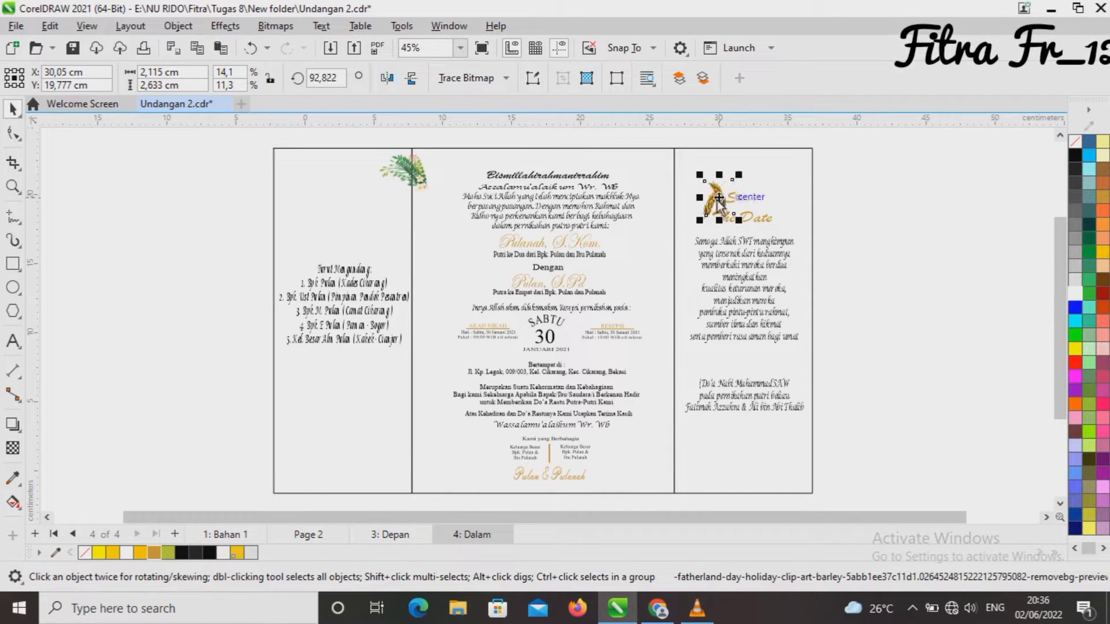
drag(719, 198, 778, 210)
Step: Nudge the mirrored barley ear until it sits level with its twin and close to the title
key(Up)
key(Up)
key(Up)
key(Up)
key(Up)
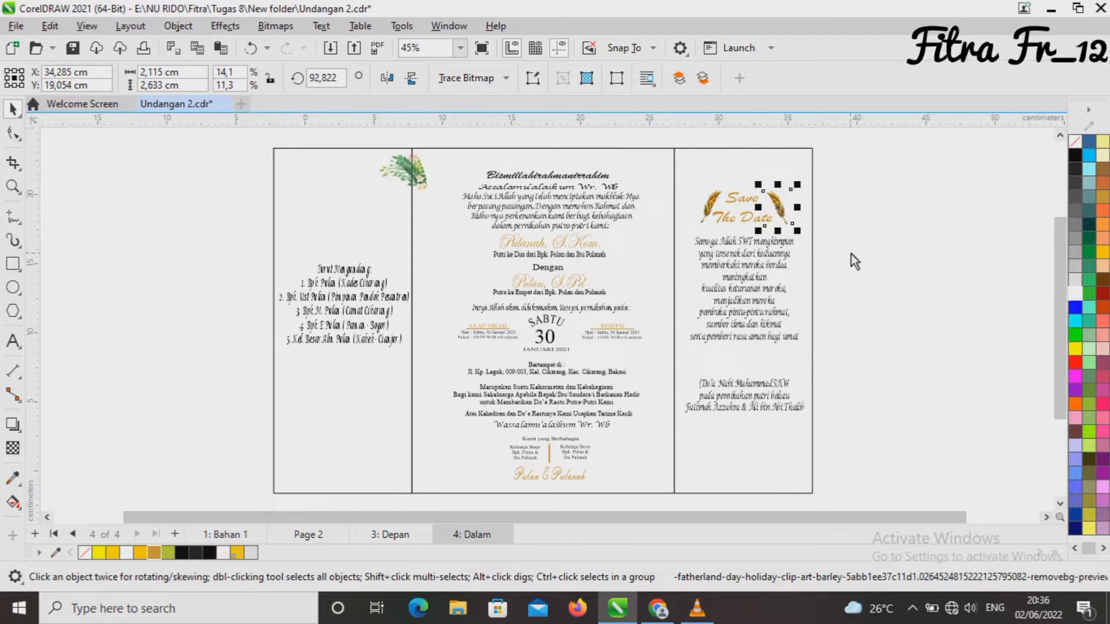
key(Left)
key(Left)
key(Left)
key(Left)
key(Left)
key(Left)
key(Left)
key(Left)
key(Left)
key(Down)
click(887, 252)
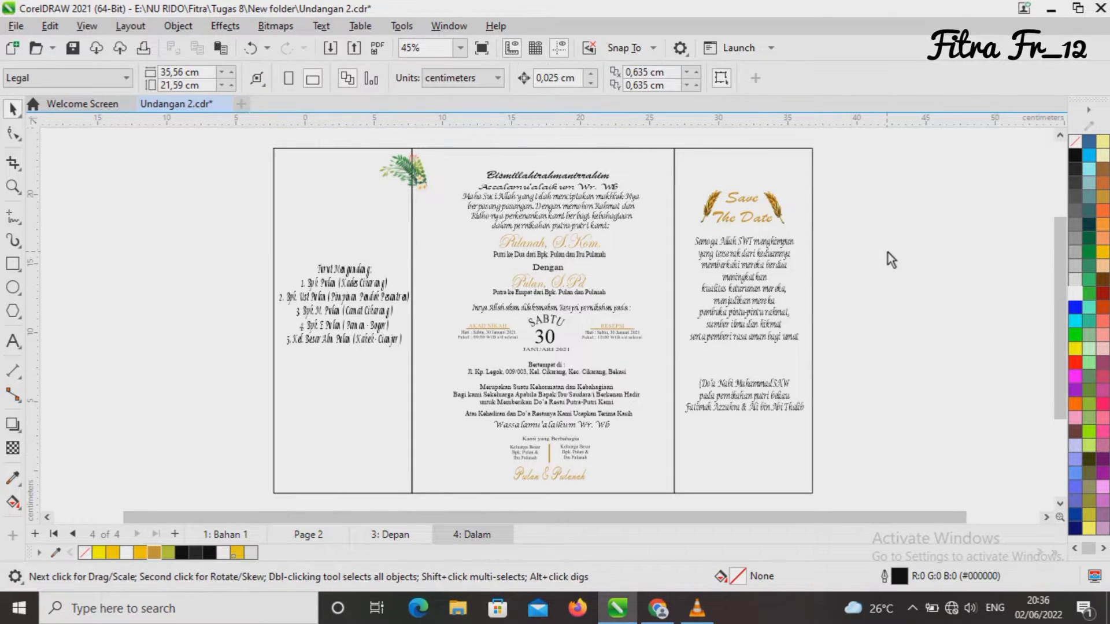
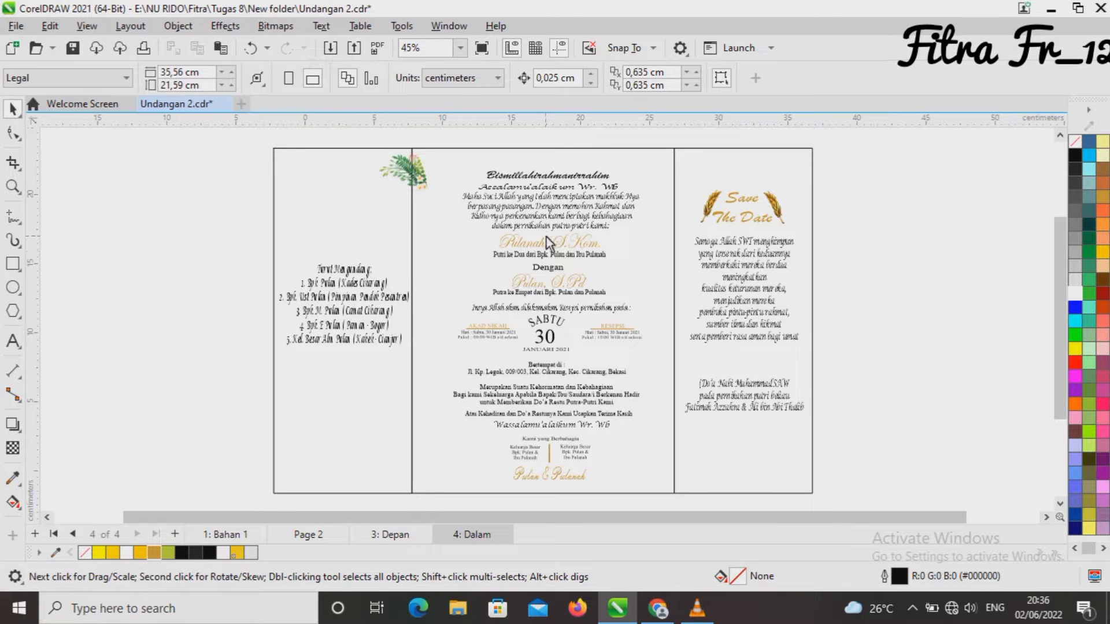
Step: Move the floral spray off the page and draw a closed outline about 14.1 by 7.4 cm with a peaked lower edge over the left panel's top
drag(406, 174, 181, 223)
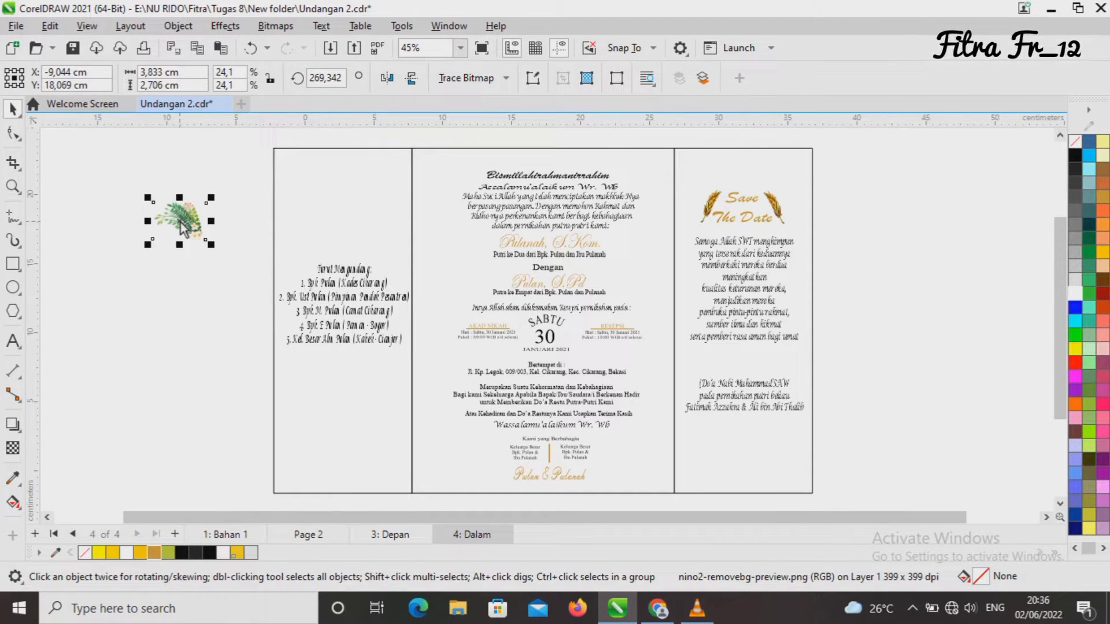
click(12, 219)
click(257, 203)
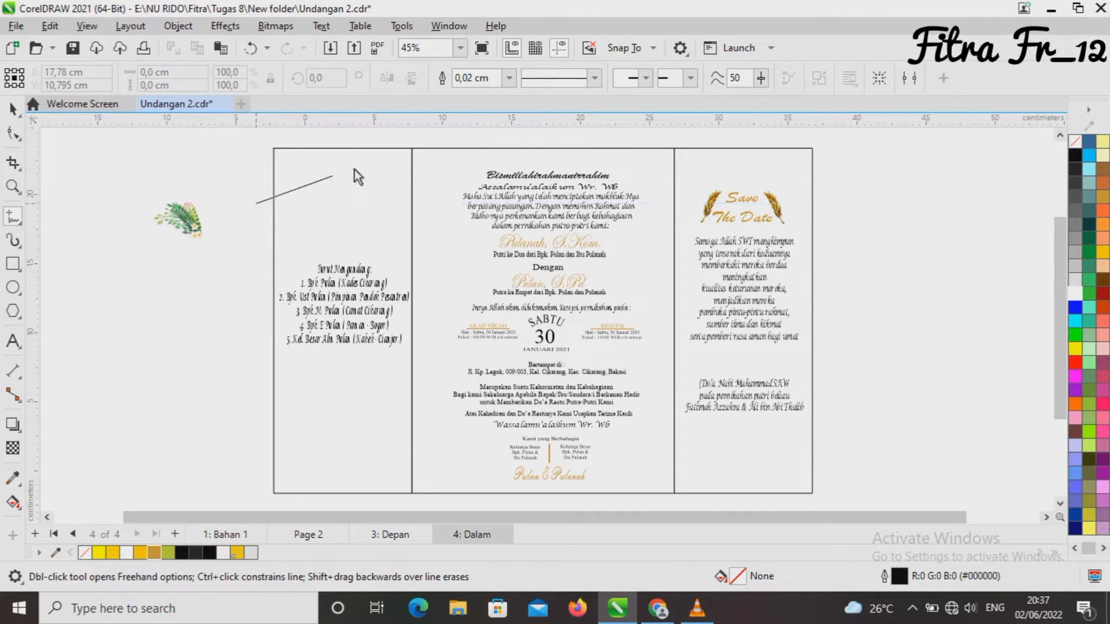
double_click(360, 156)
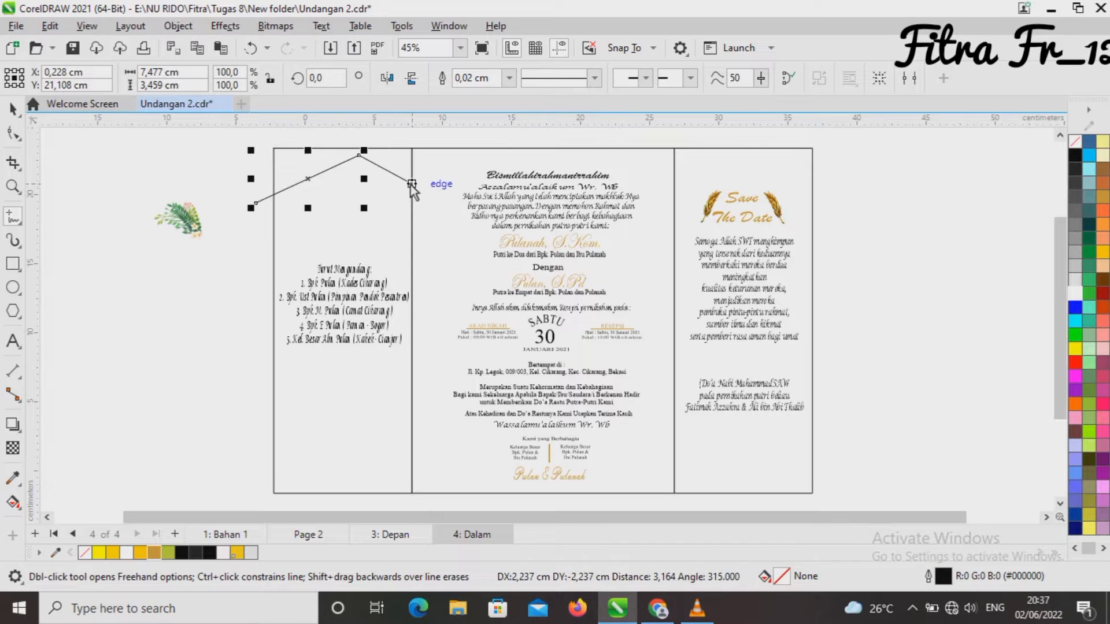
double_click(412, 188)
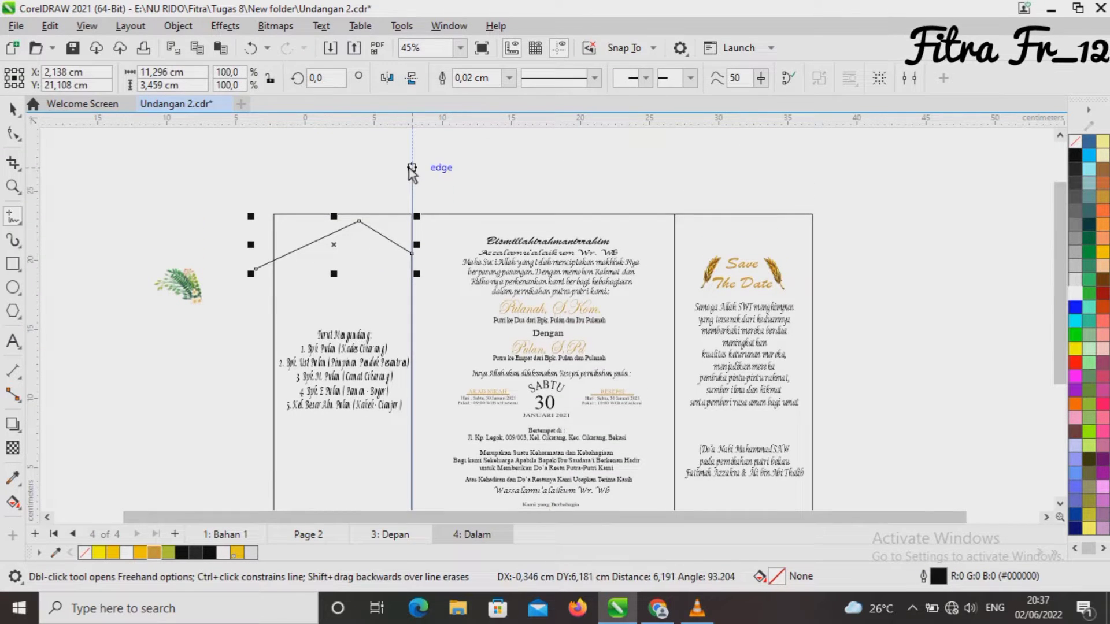
double_click(412, 167)
double_click(217, 166)
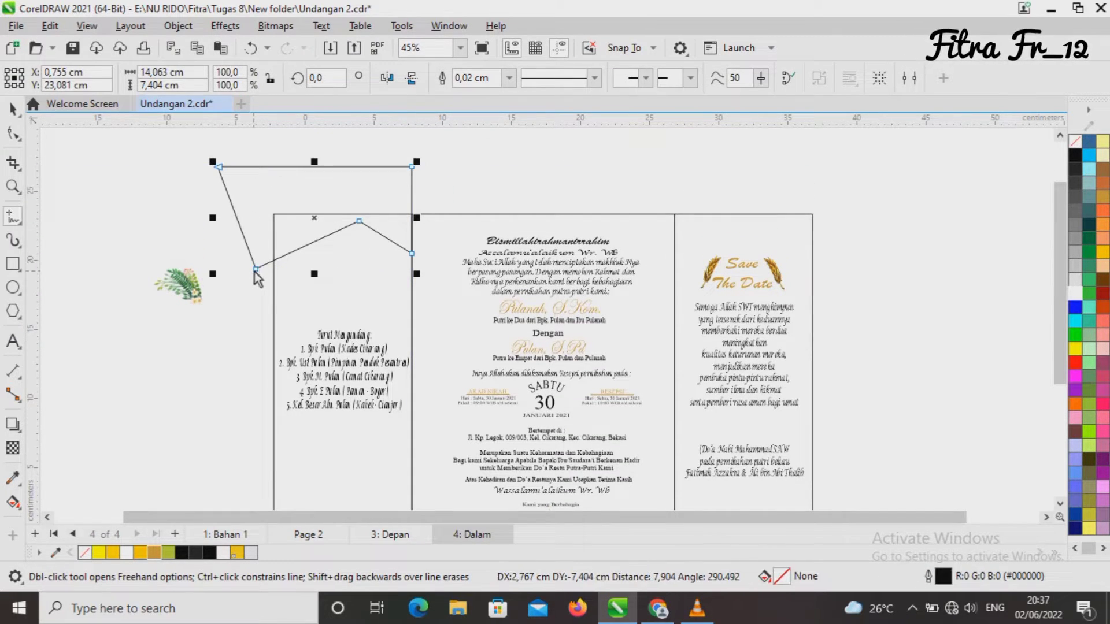
click(256, 269)
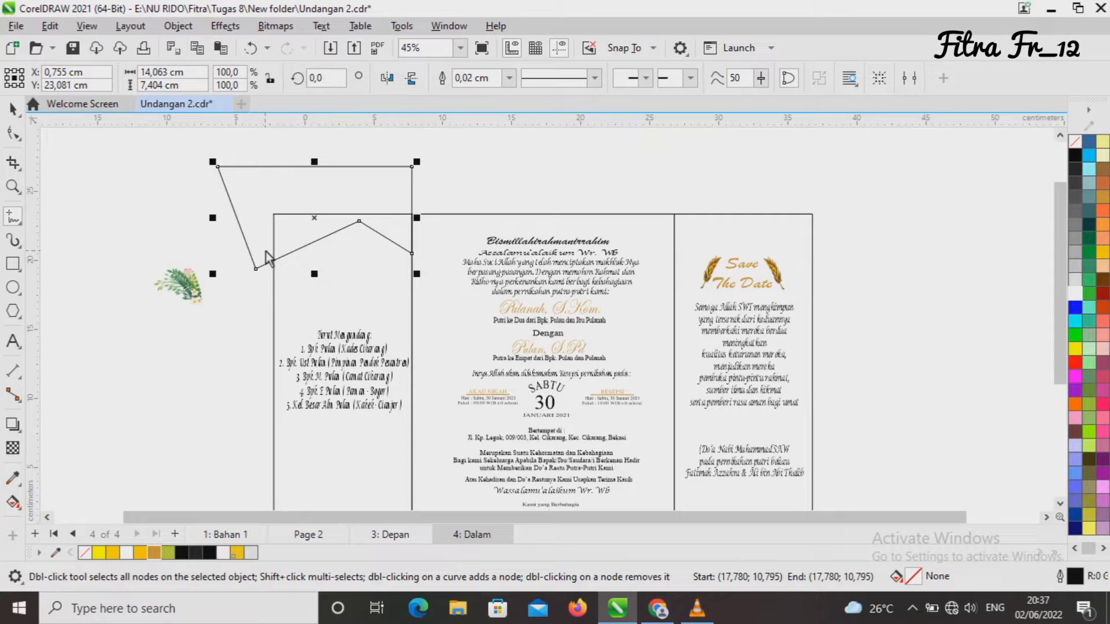
Step: Draw a horizontal line about 10.6 cm long through the peaked outline, ending at the left panel's right edge
click(266, 245)
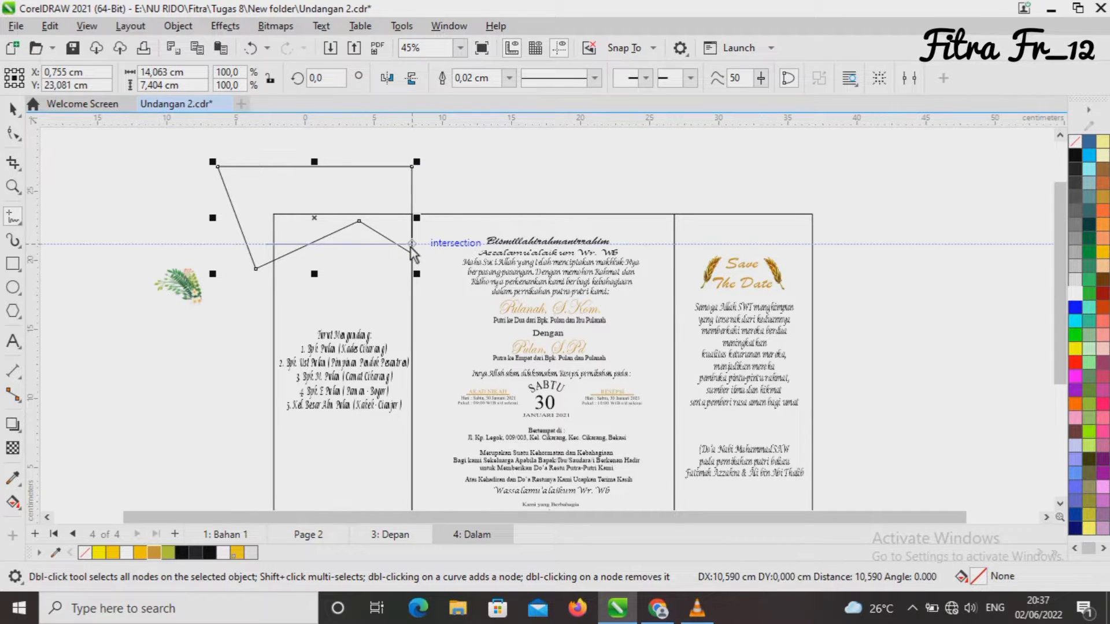
click(411, 246)
click(13, 109)
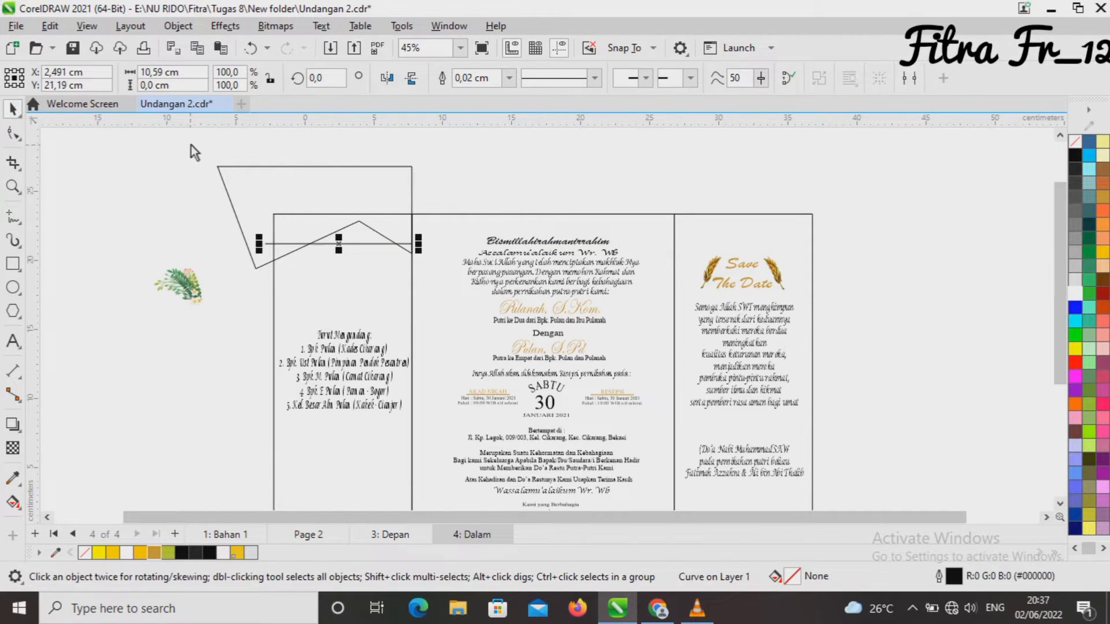
Step: Give the peaked outline and the horizontal line a 0.15 cm gold outline (#FFD700)
drag(190, 145, 445, 280)
double_click(1007, 579)
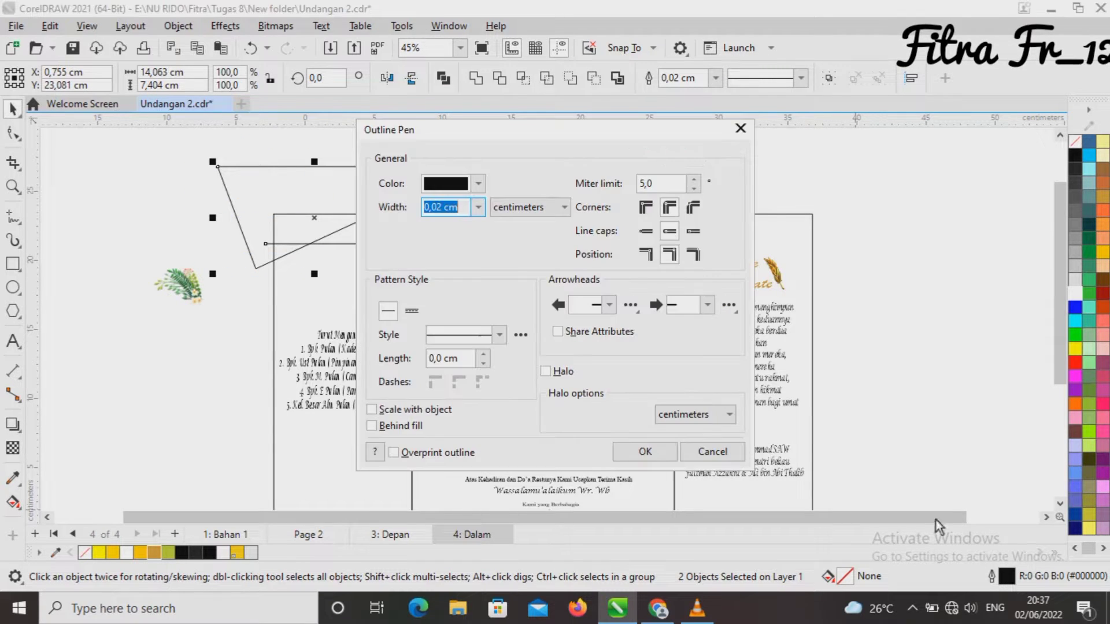
click(478, 208)
click(469, 321)
click(478, 184)
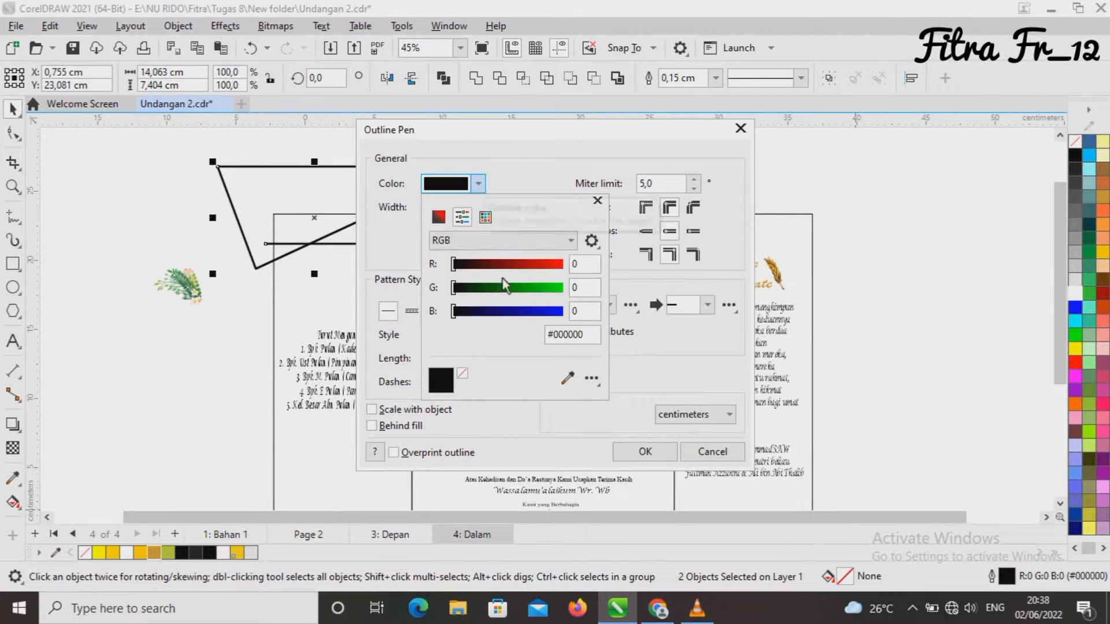
click(567, 379)
click(115, 553)
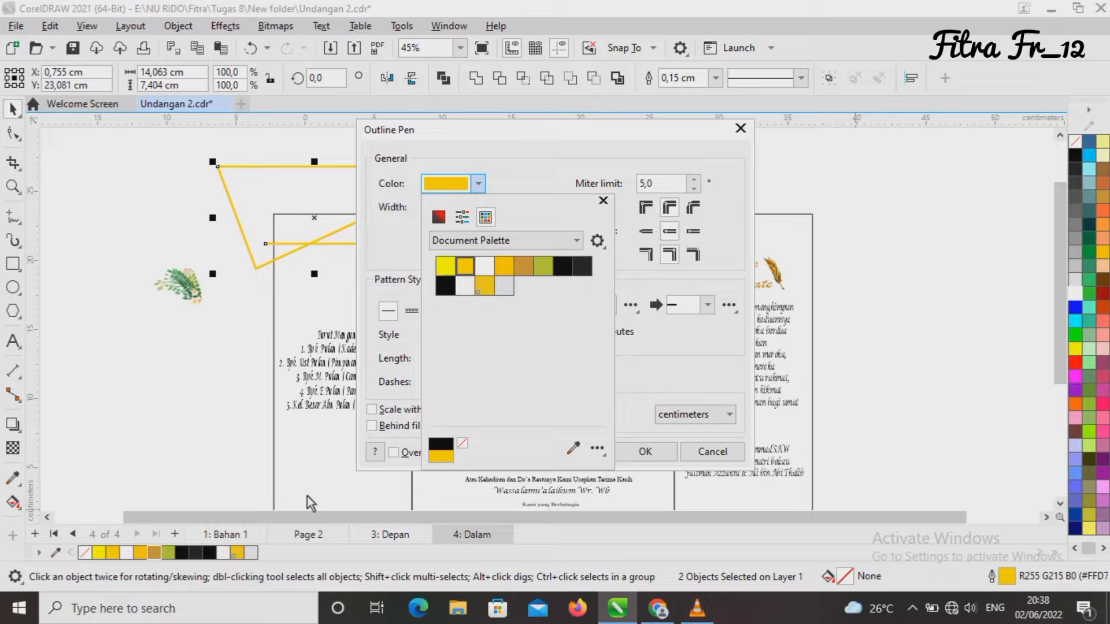
click(649, 451)
Step: PowerClip the gold outline and line inside the three-panel frame
right_click(315, 220)
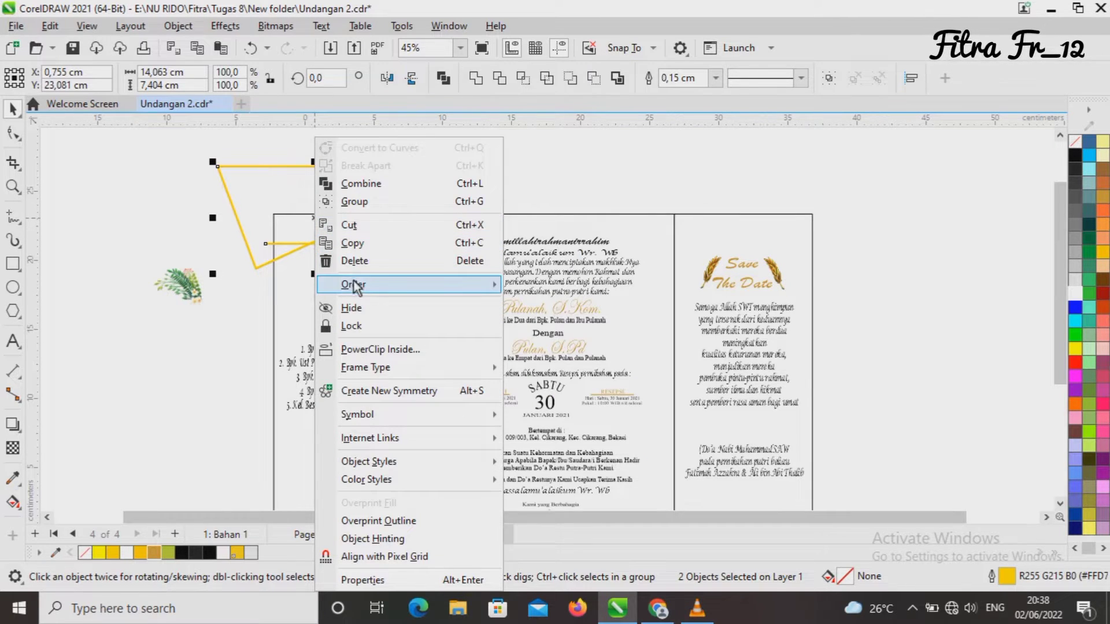
click(354, 349)
click(290, 292)
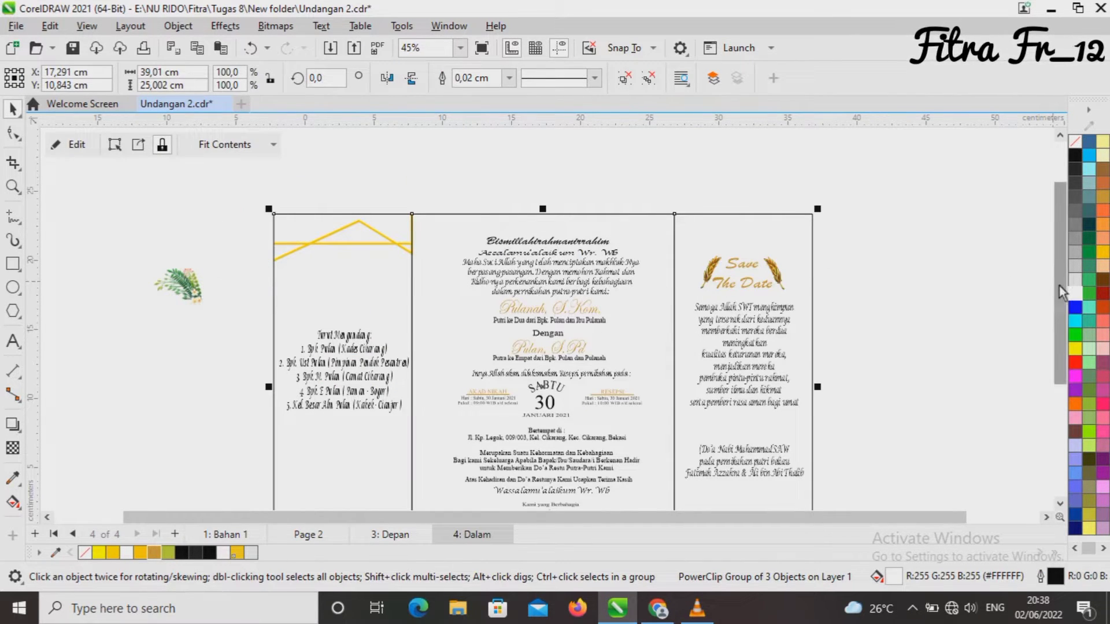
Step: Draw a closed outline about 10.2 by 7.8 cm with a V-shaped upper edge across the foot of the left panel
drag(1059, 285, 1067, 319)
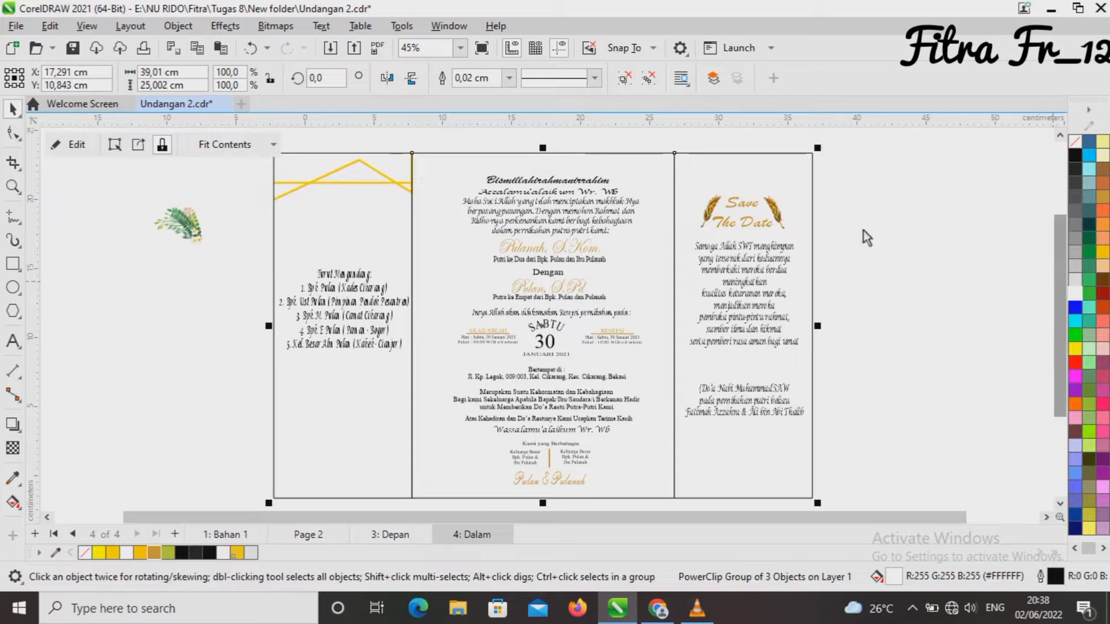
click(12, 221)
click(412, 449)
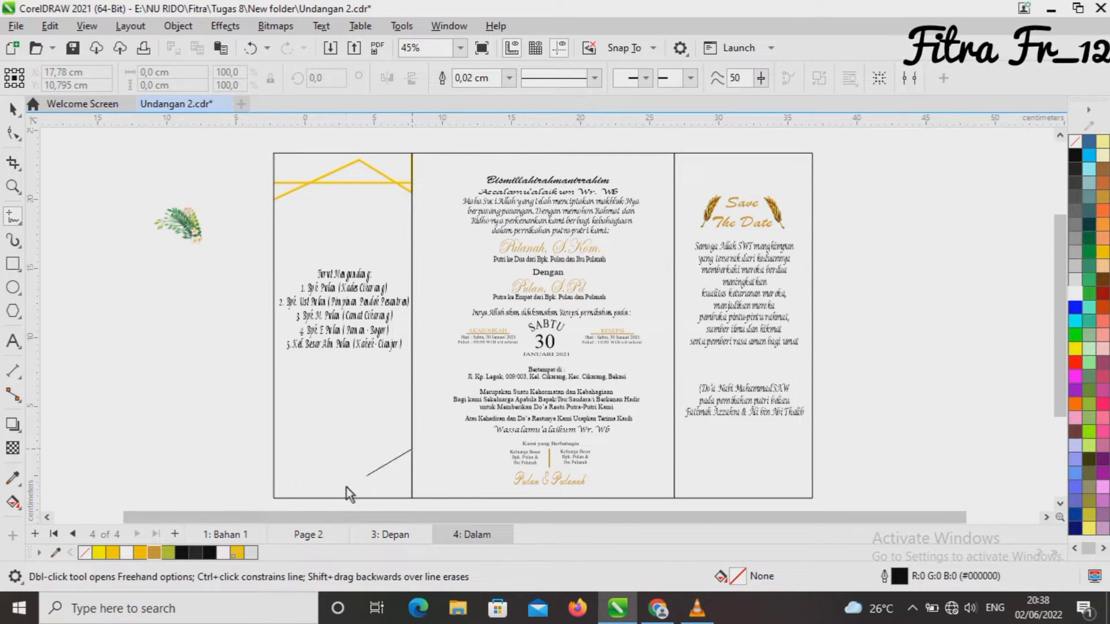
click(330, 492)
click(330, 491)
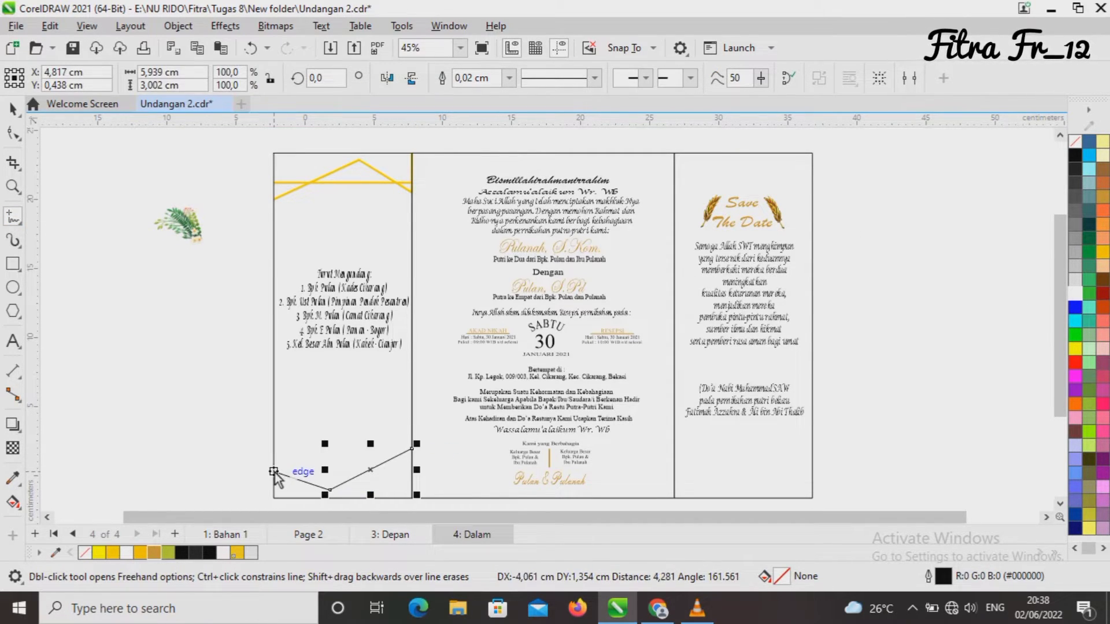
click(274, 471)
scroll(275, 475, down, 2)
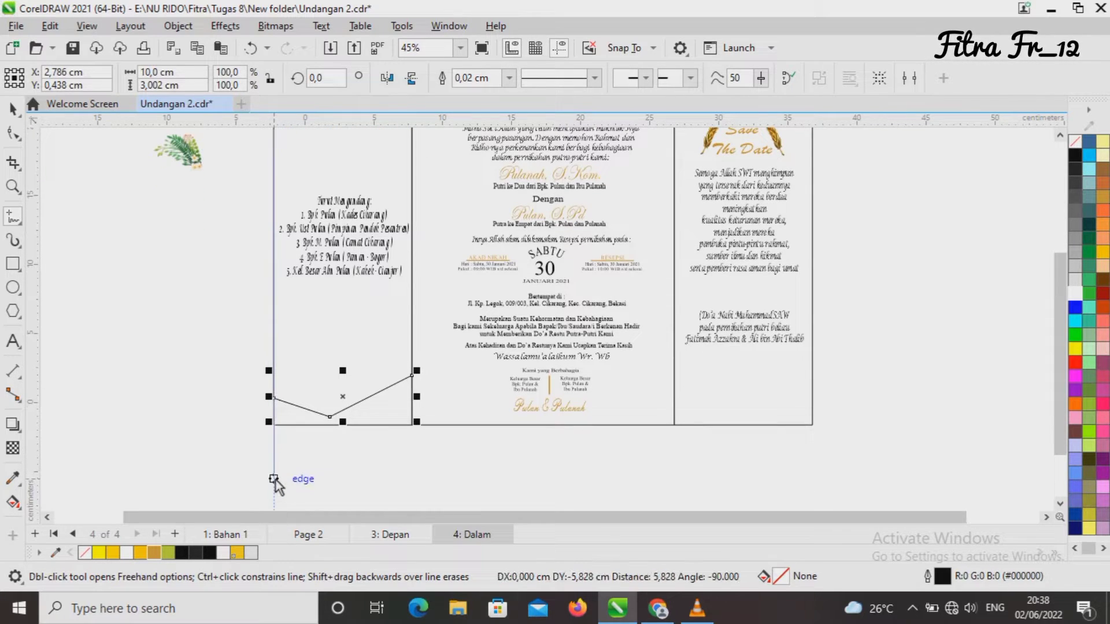
click(273, 479)
click(410, 483)
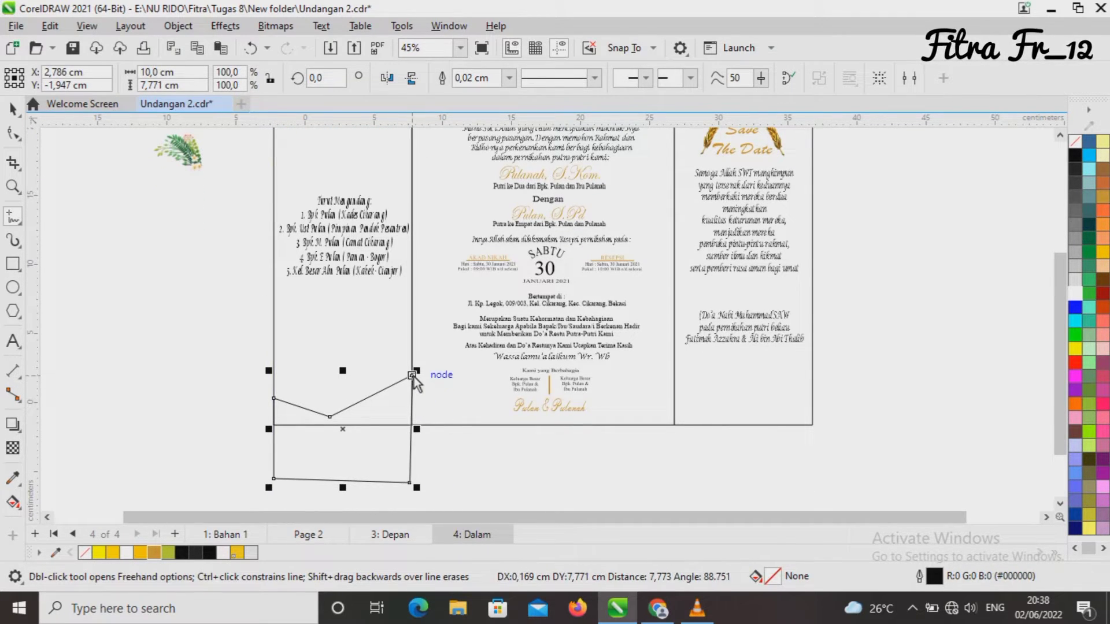
click(412, 375)
drag(410, 483, 414, 482)
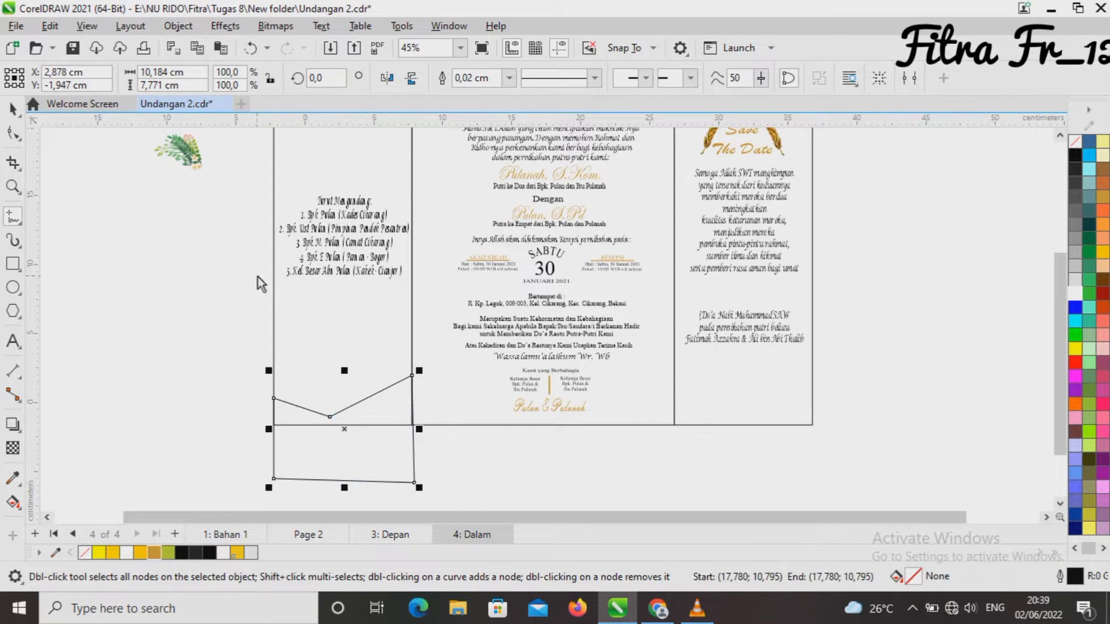
Step: Draw a slightly slanted line about 10 cm wide across the V-shaped outline, from edge to edge of the left panel
click(274, 398)
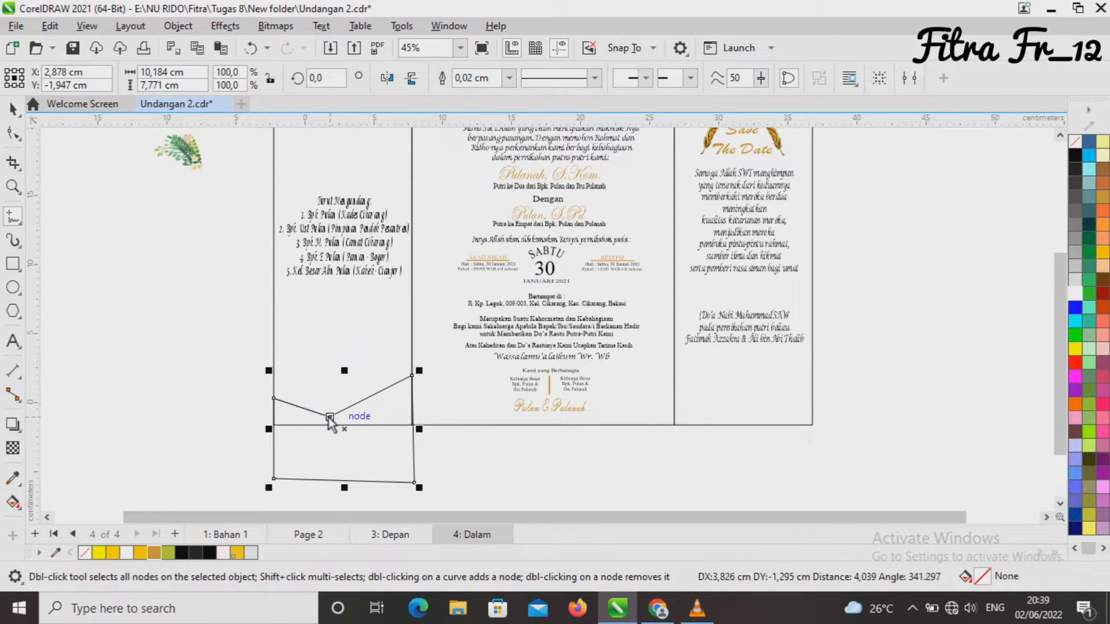
click(411, 386)
key(space)
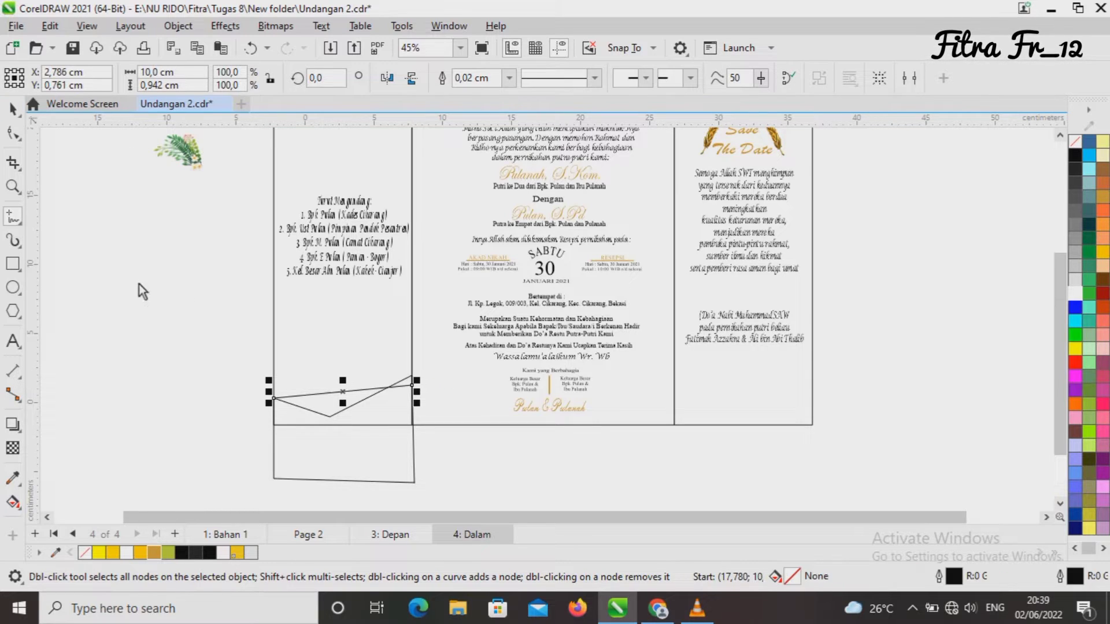
Step: Give the V-shaped outline and the slanted line at the left panel's foot a 0.15 cm gold outline (#FFD700)
drag(245, 342, 450, 445)
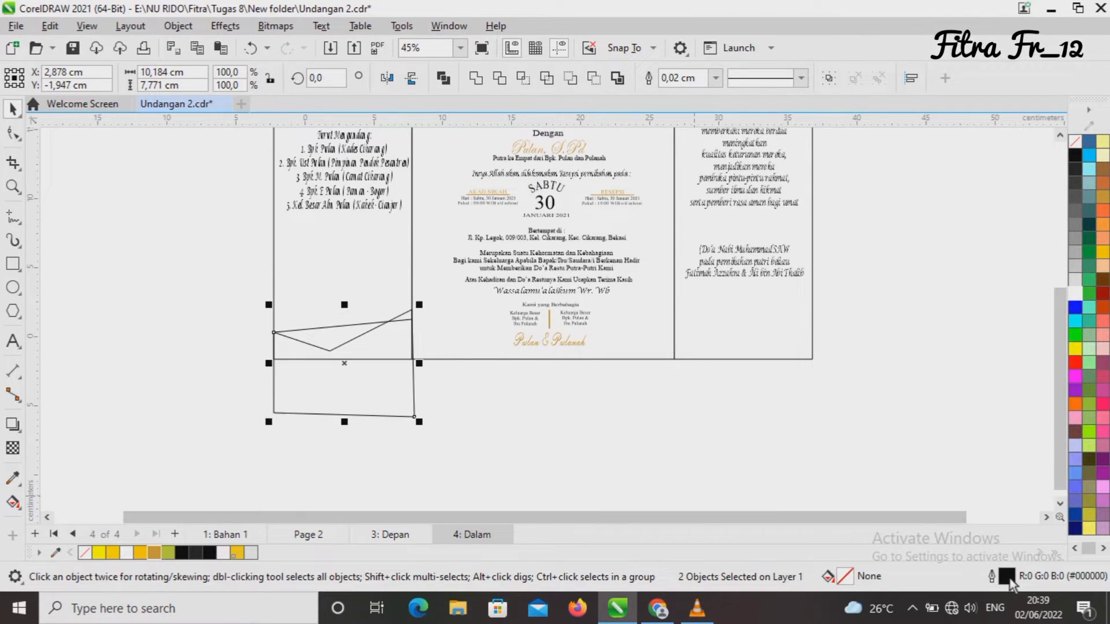
double_click(1010, 583)
click(478, 207)
click(445, 322)
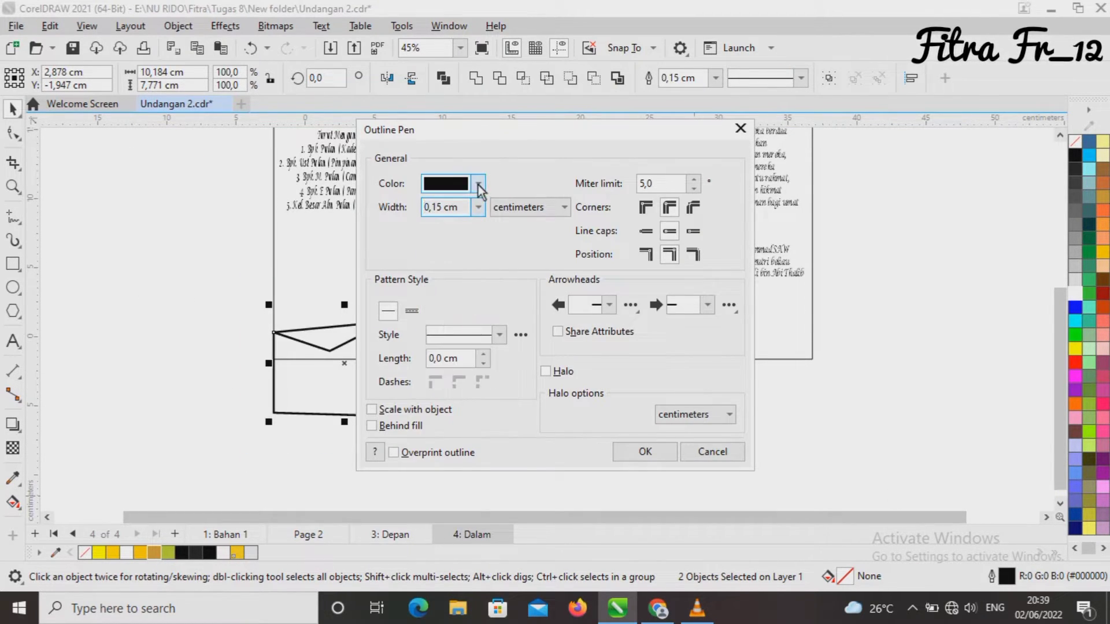
click(478, 185)
click(567, 379)
click(112, 554)
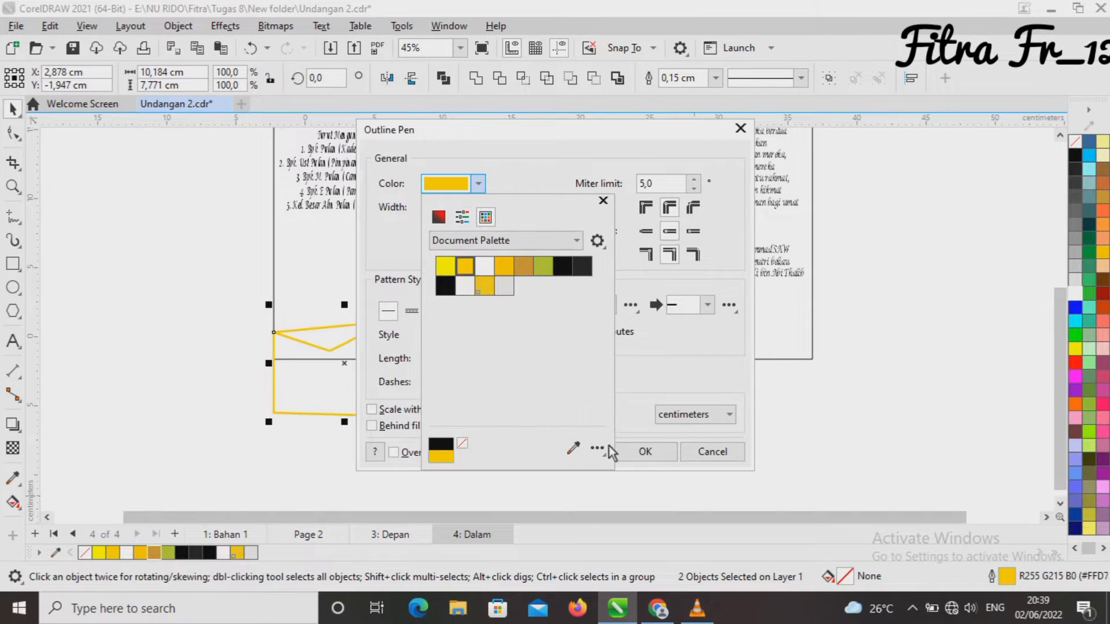
click(633, 455)
Step: PowerClip the gold V-shaped outline and slanted line inside the three-panel frame
right_click(345, 370)
click(315, 329)
click(313, 264)
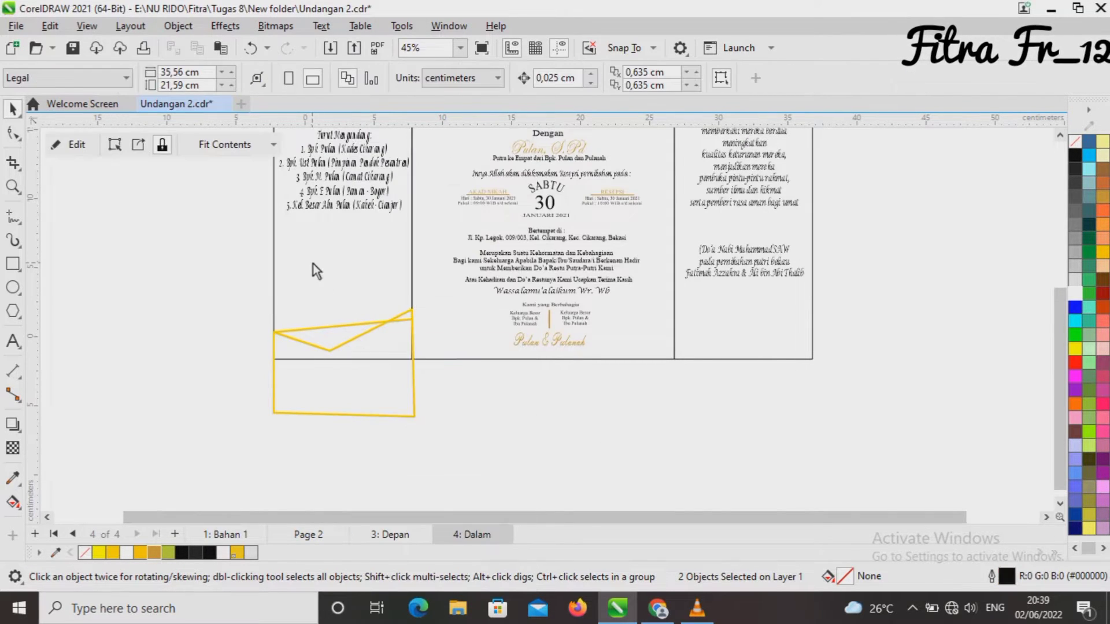
Step: Edit the PowerClip contents and move the V-shaped outline's lower right node slightly left, in line with the panel edge
click(59, 151)
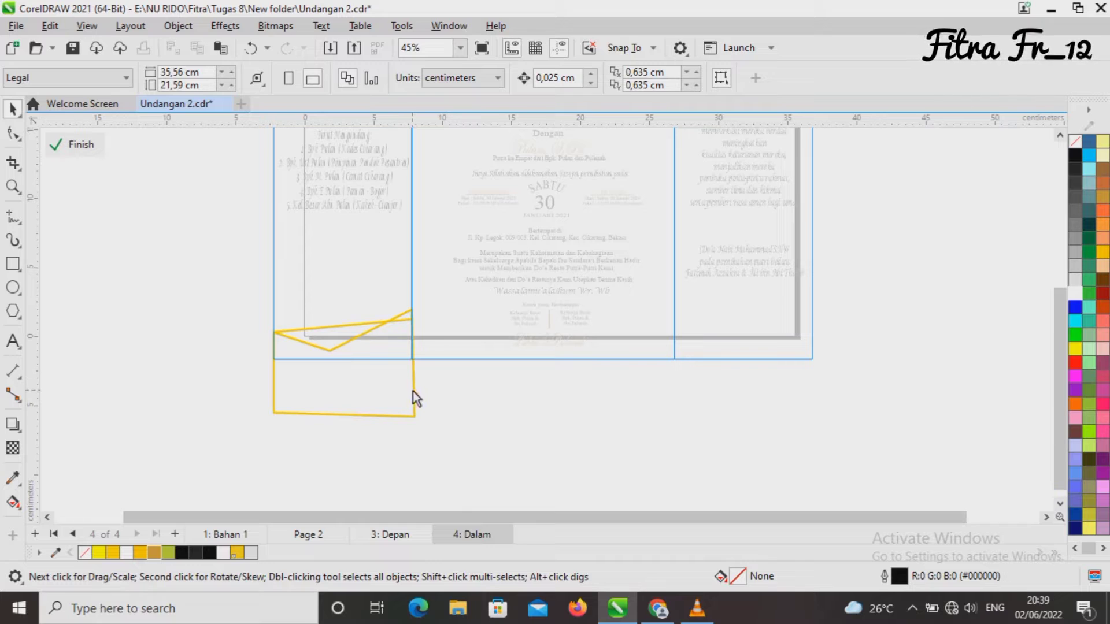
click(413, 392)
drag(415, 418, 415, 420)
click(13, 133)
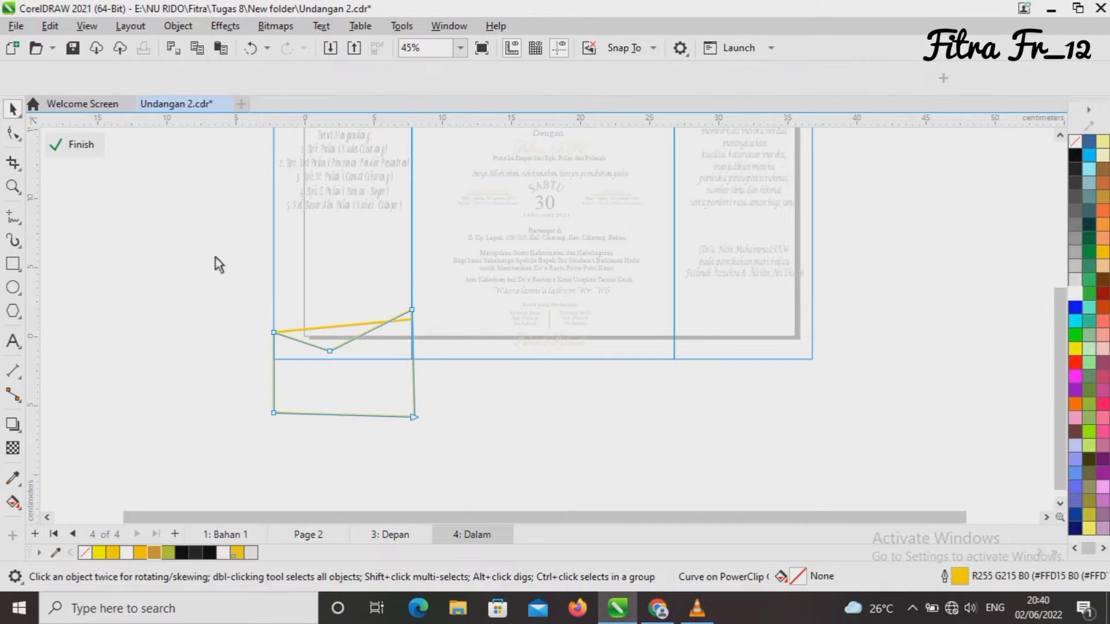
click(413, 416)
drag(411, 419, 408, 421)
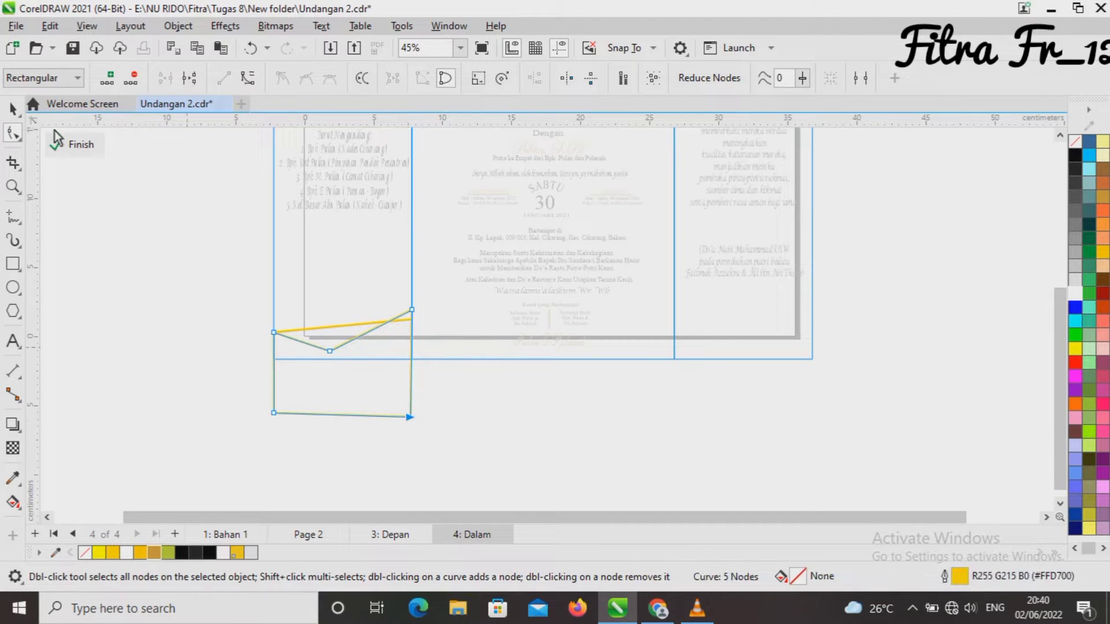
click(69, 145)
Step: Draw a closed V-topped outline about 10 by 6.1 cm at the right panel's foot and a nearly horizontal line about 10.6 cm wide across it
drag(1059, 449, 1046, 400)
click(1046, 401)
click(9, 222)
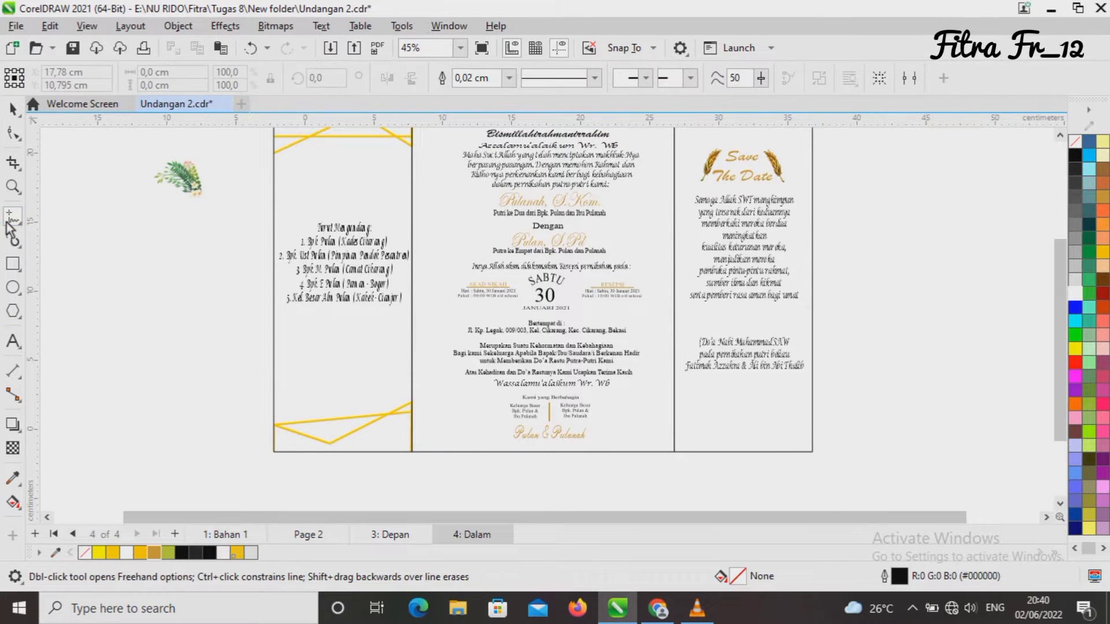
click(673, 400)
double_click(760, 447)
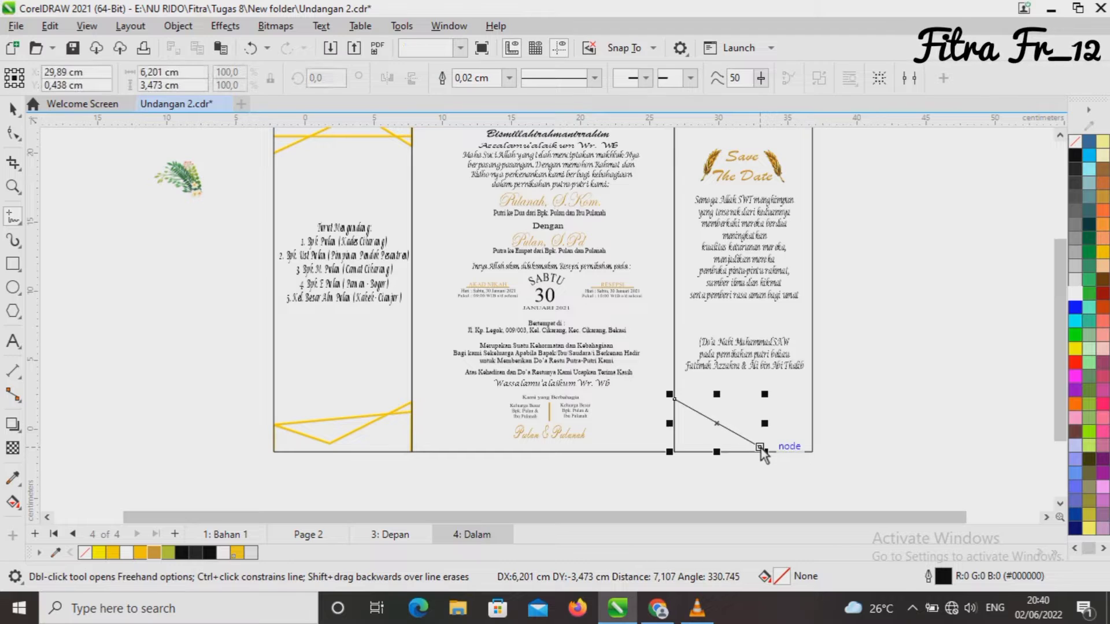
double_click(812, 416)
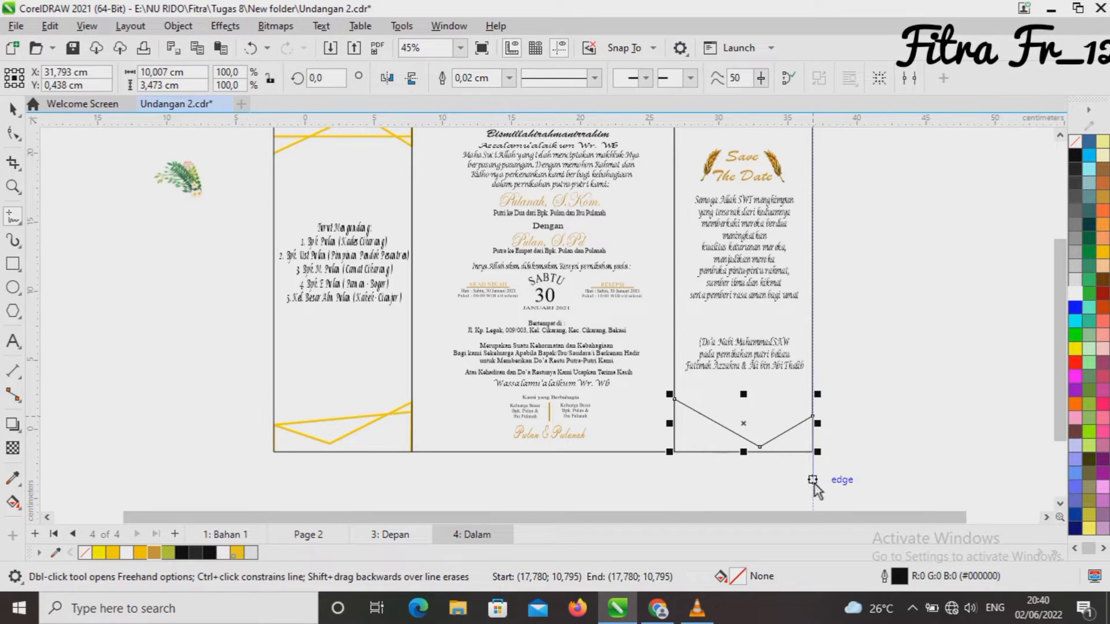
double_click(812, 483)
double_click(675, 482)
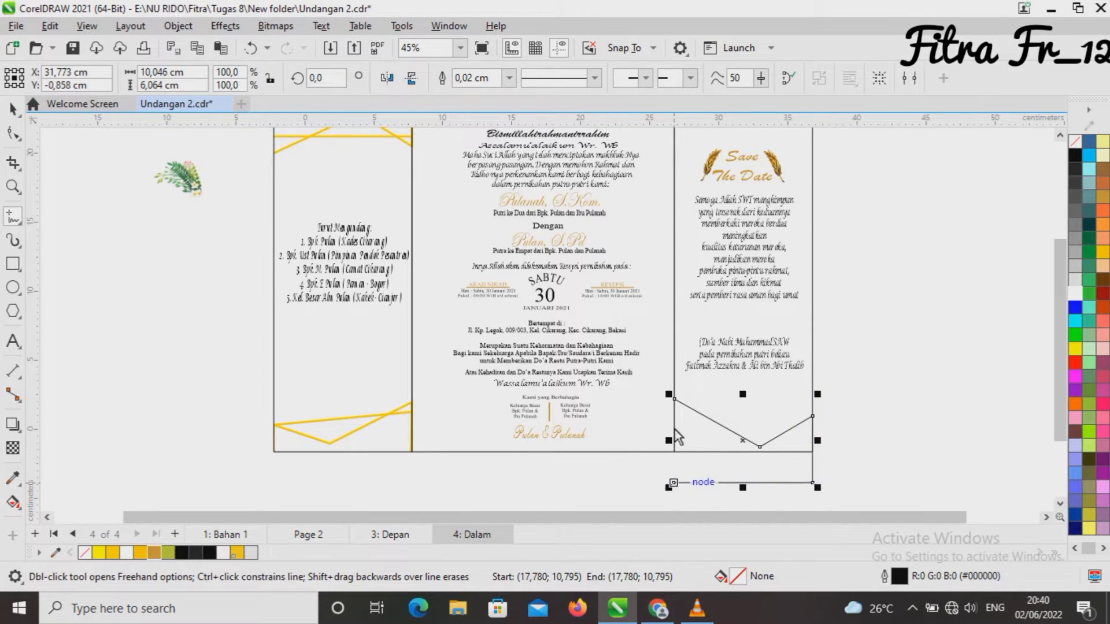
click(674, 400)
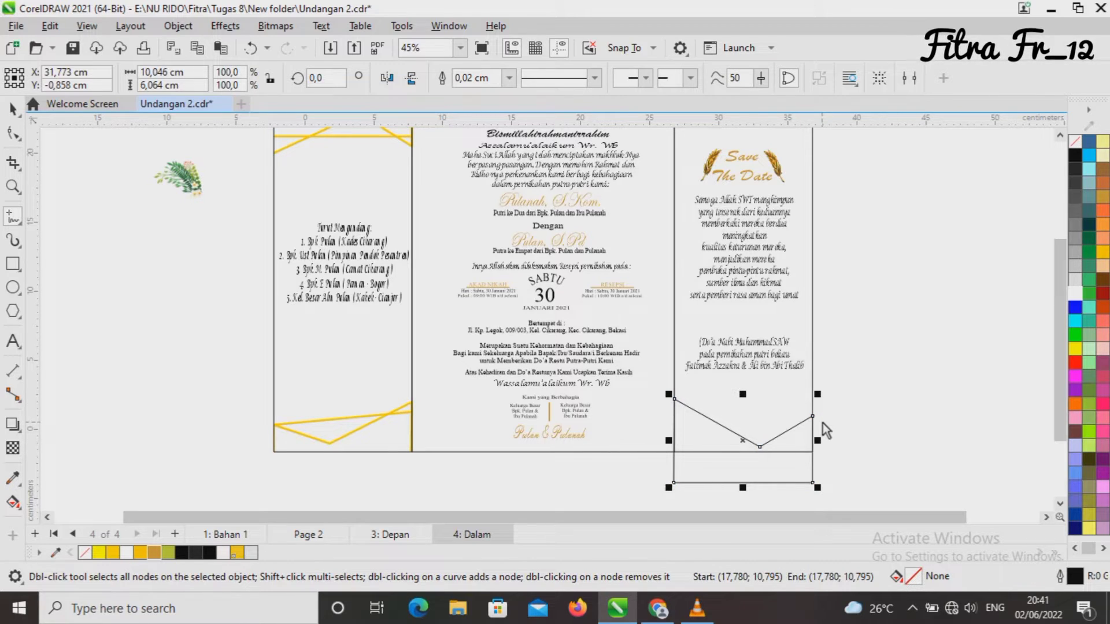
click(675, 417)
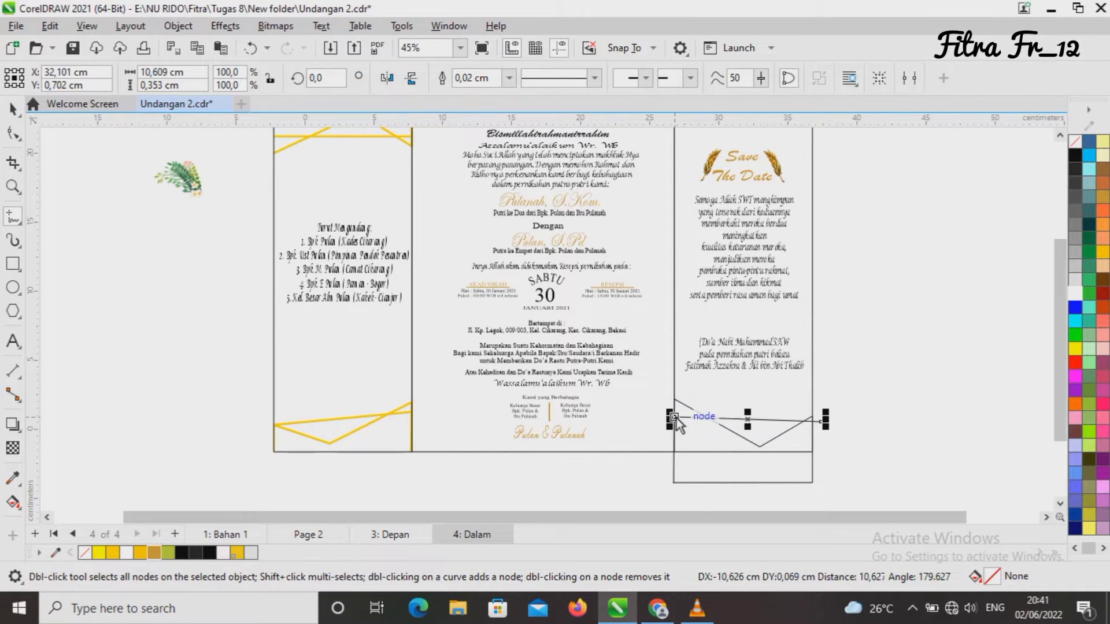
click(10, 110)
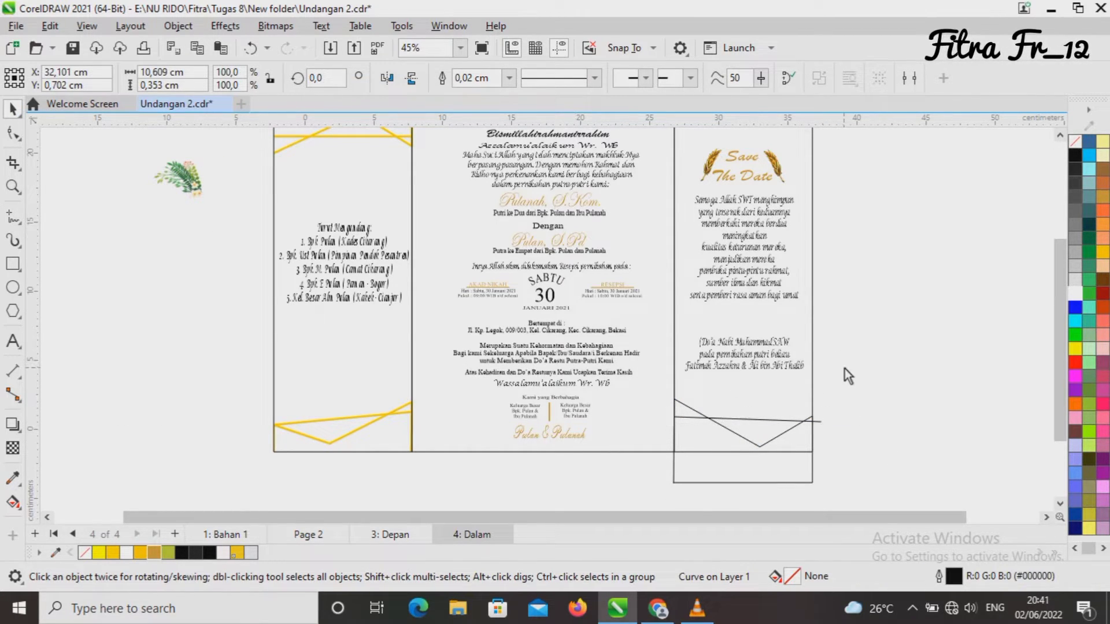
Step: Give the V-topped outline and the crossing line at the right panel's foot a 0.15 cm gold outline (#FFD700)
drag(660, 501, 659, 501)
double_click(1009, 577)
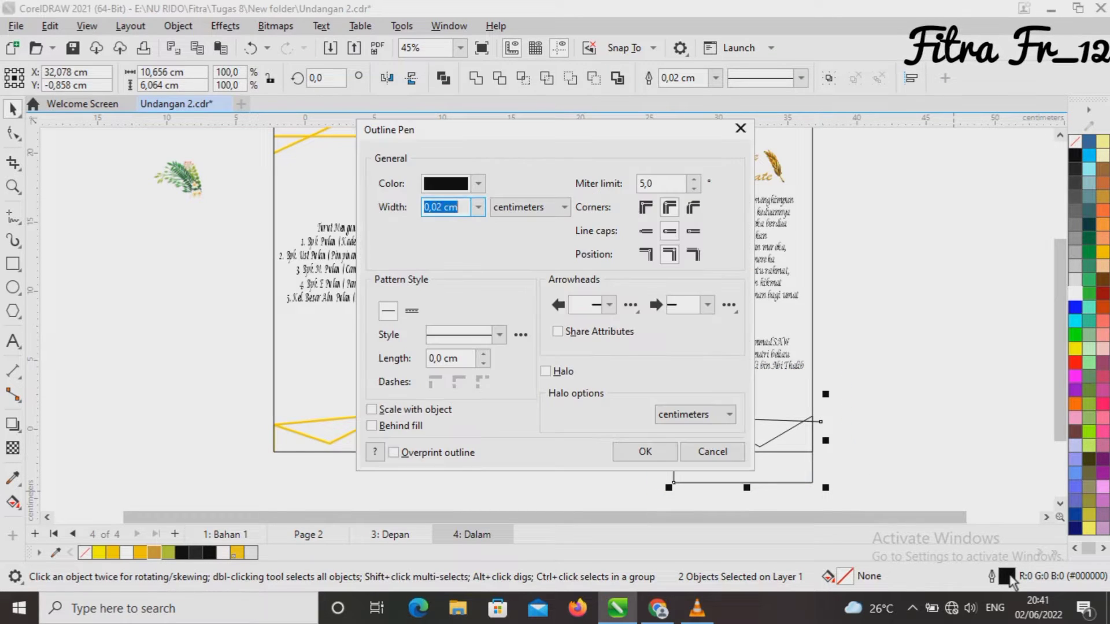
click(479, 208)
click(454, 315)
click(478, 185)
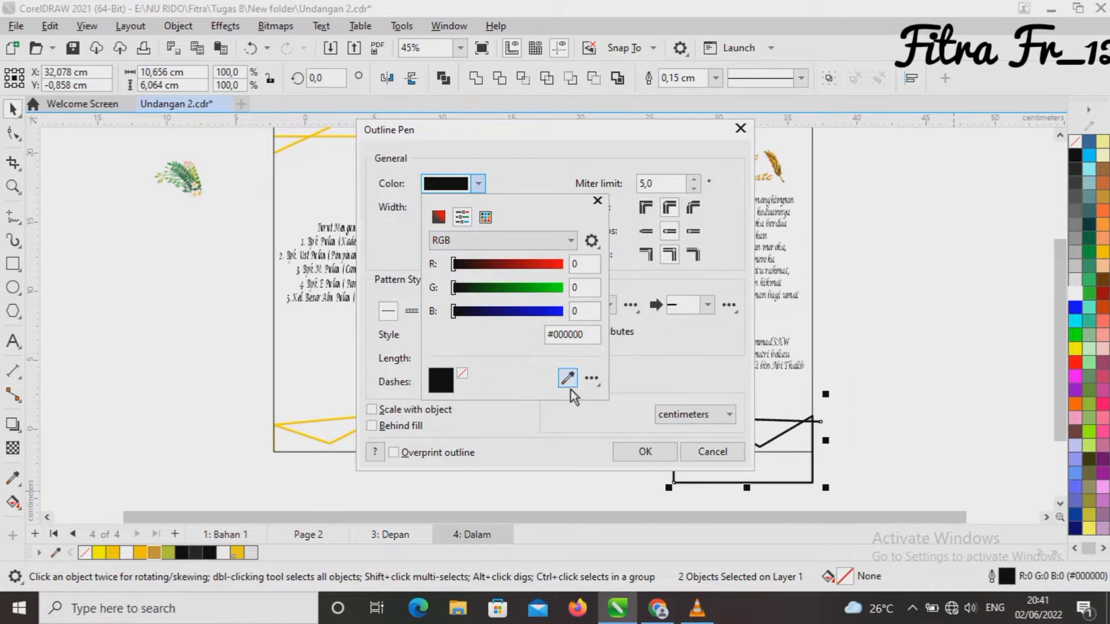
click(568, 380)
click(111, 554)
click(639, 453)
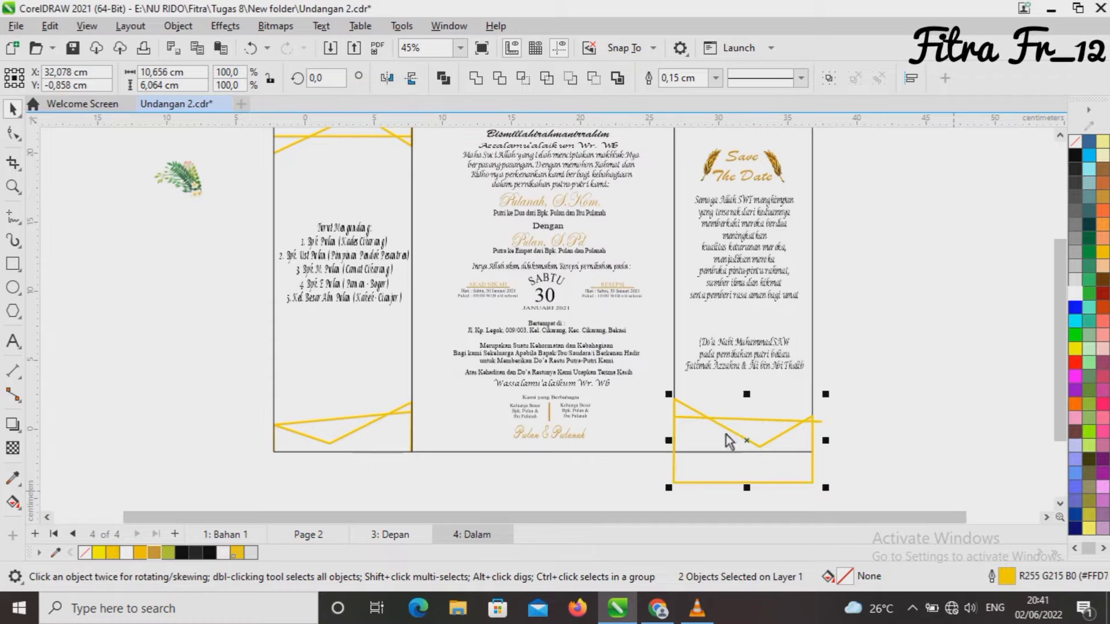
Step: PowerClip the gold outline and line at the right panel's foot inside the three-panel frame
right_click(744, 437)
click(780, 350)
click(757, 380)
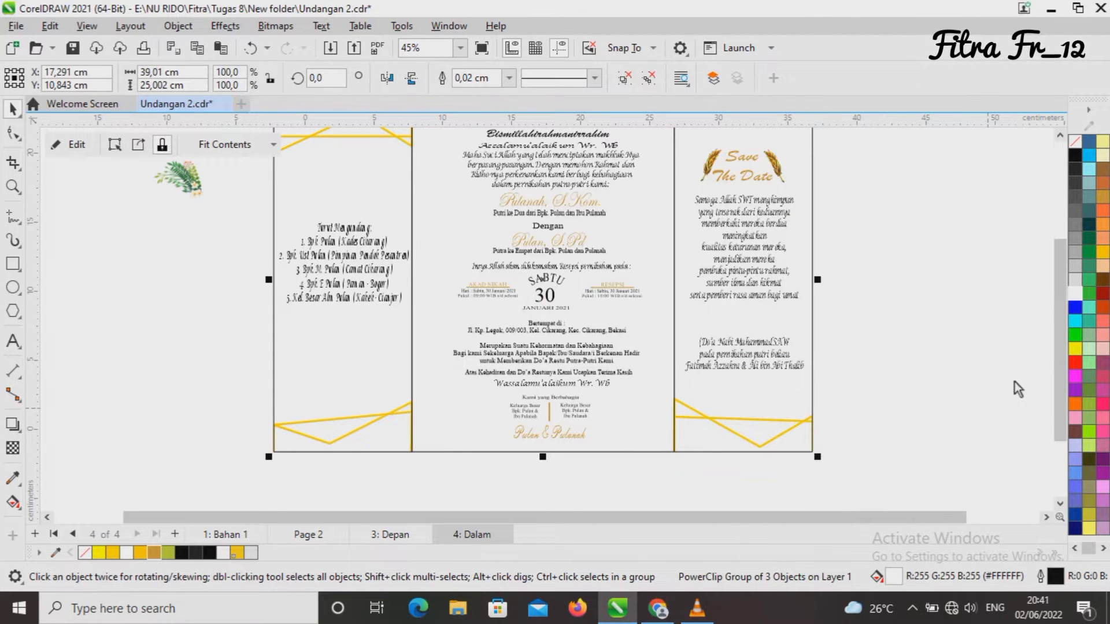
Step: Draw a closed outline with a peaked lower edge, about 10.1 by 5.9 cm, over the right panel's top and a slightly slanted line across it
drag(1059, 365, 1058, 314)
key(F5)
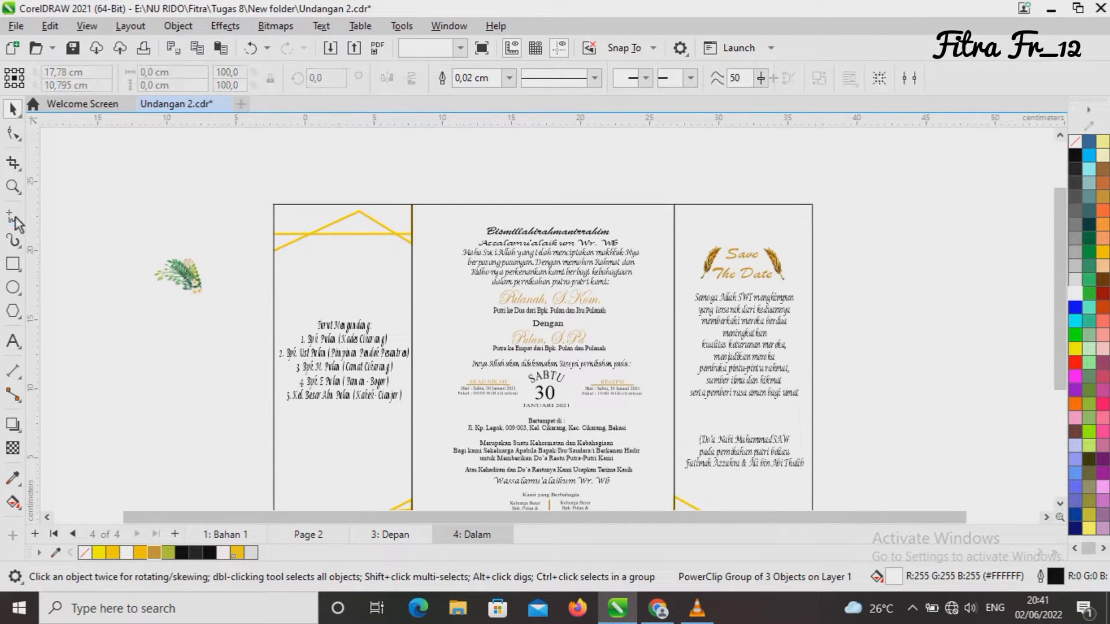
click(674, 241)
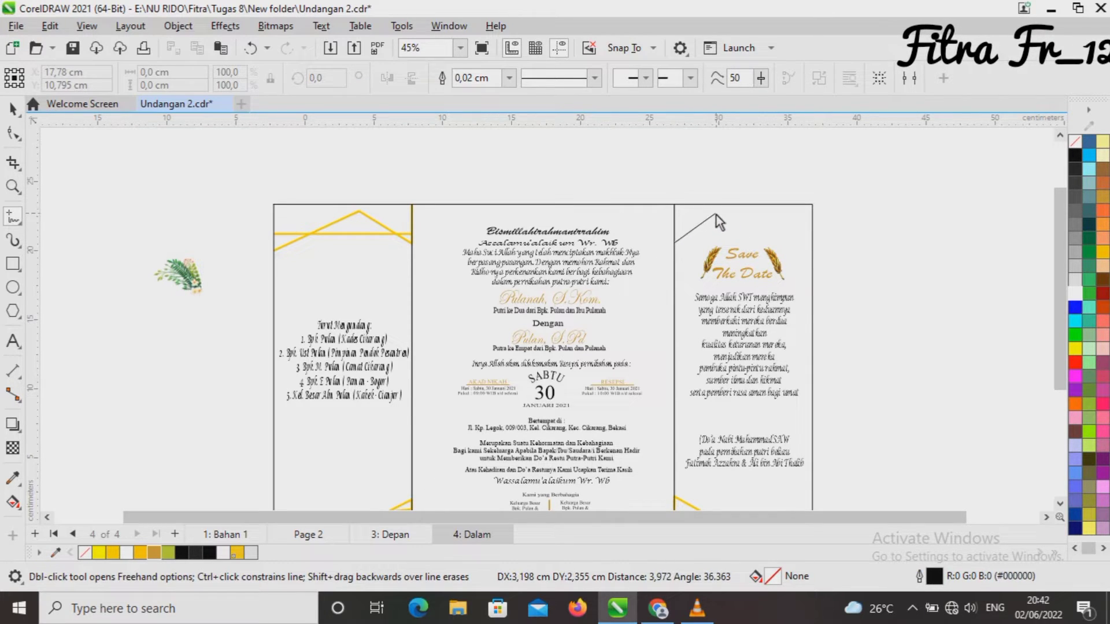
double_click(715, 214)
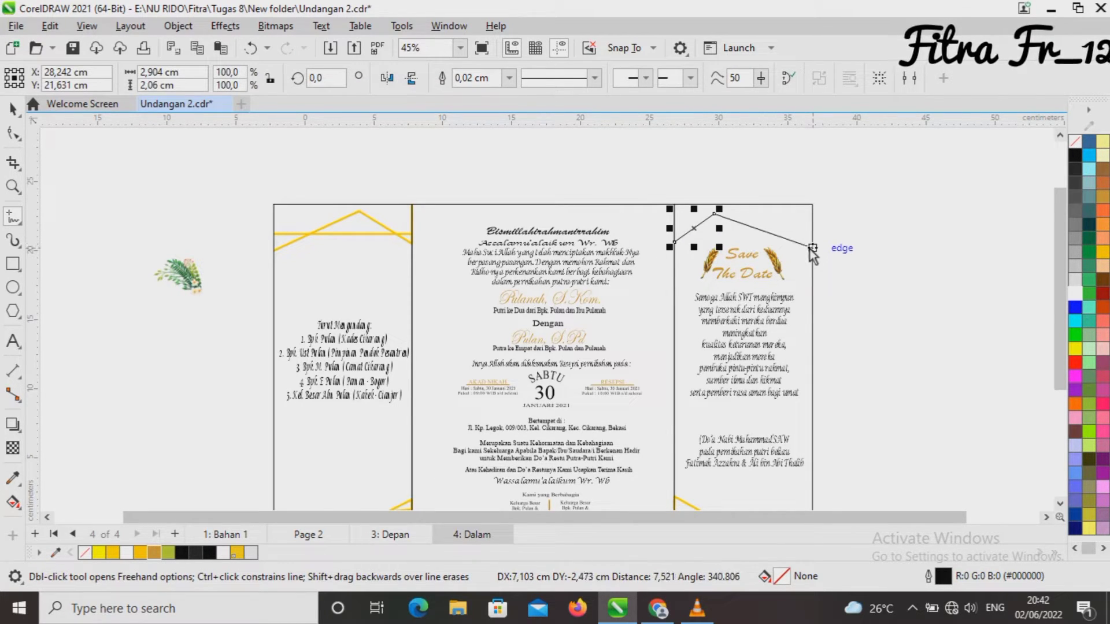
double_click(812, 248)
double_click(813, 165)
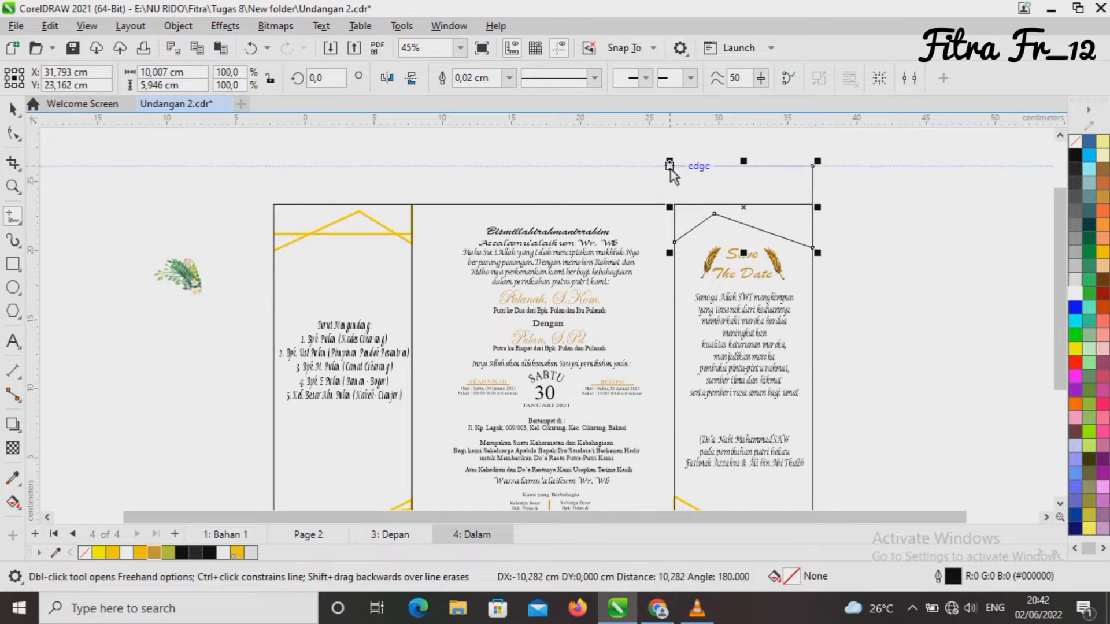
double_click(673, 166)
click(674, 242)
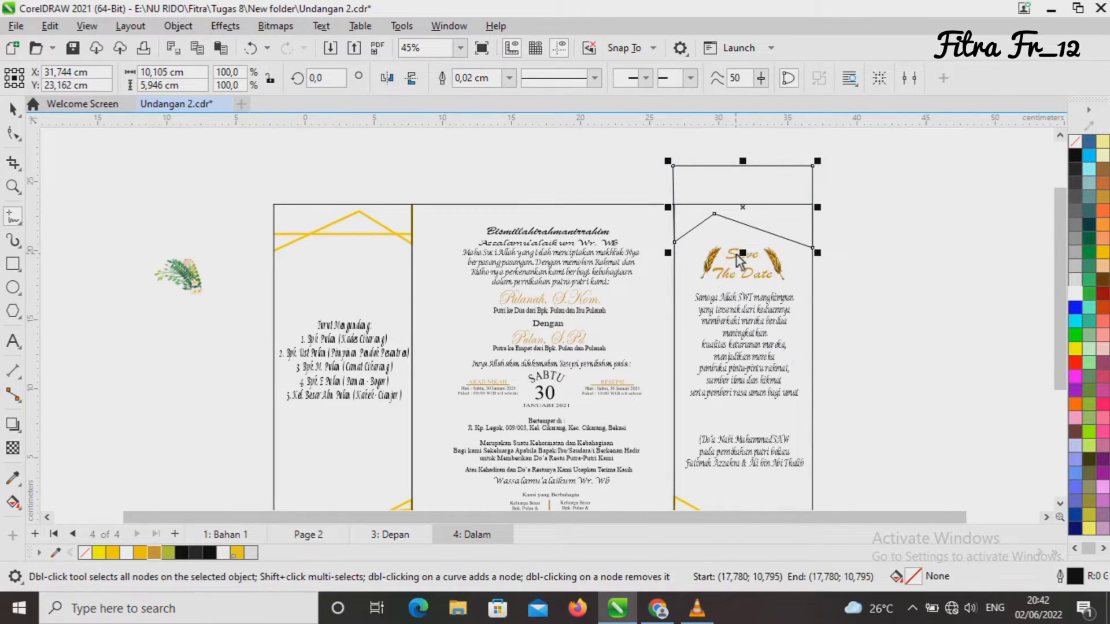
click(831, 243)
Step: PowerClip the peaked outline and slanted line at the right panel's top inside the three-panel frame
click(13, 109)
drag(635, 140, 791, 239)
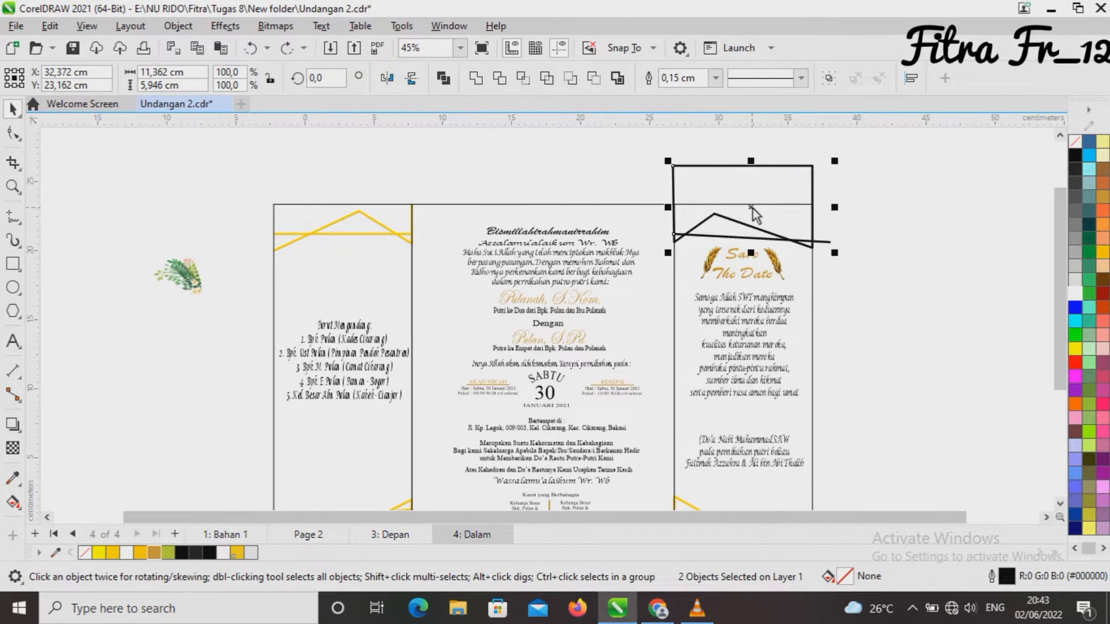
right_click(751, 208)
click(812, 349)
click(697, 302)
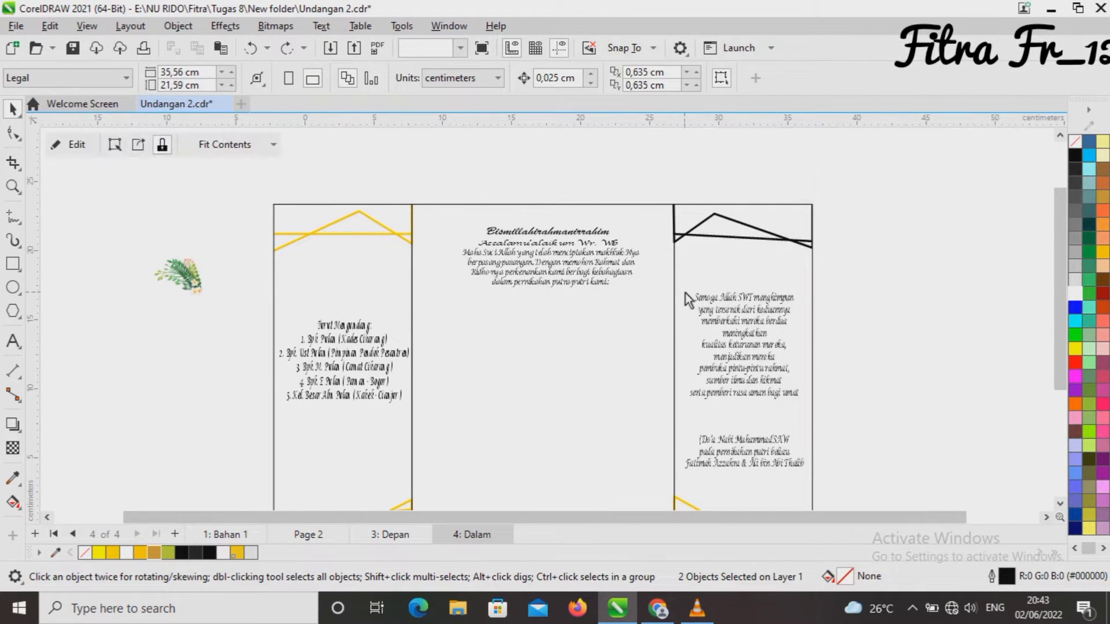
Step: Edit the PowerClip contents and move the right panel's peaked outline's upper left node slightly right, inside the panel edge
click(74, 145)
click(674, 168)
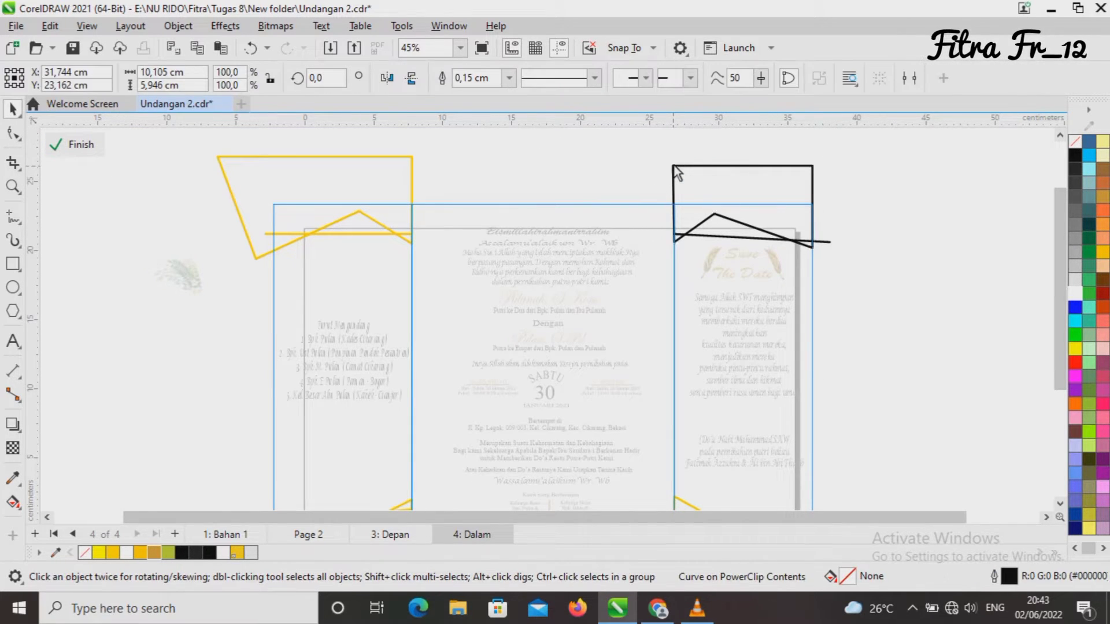
click(13, 134)
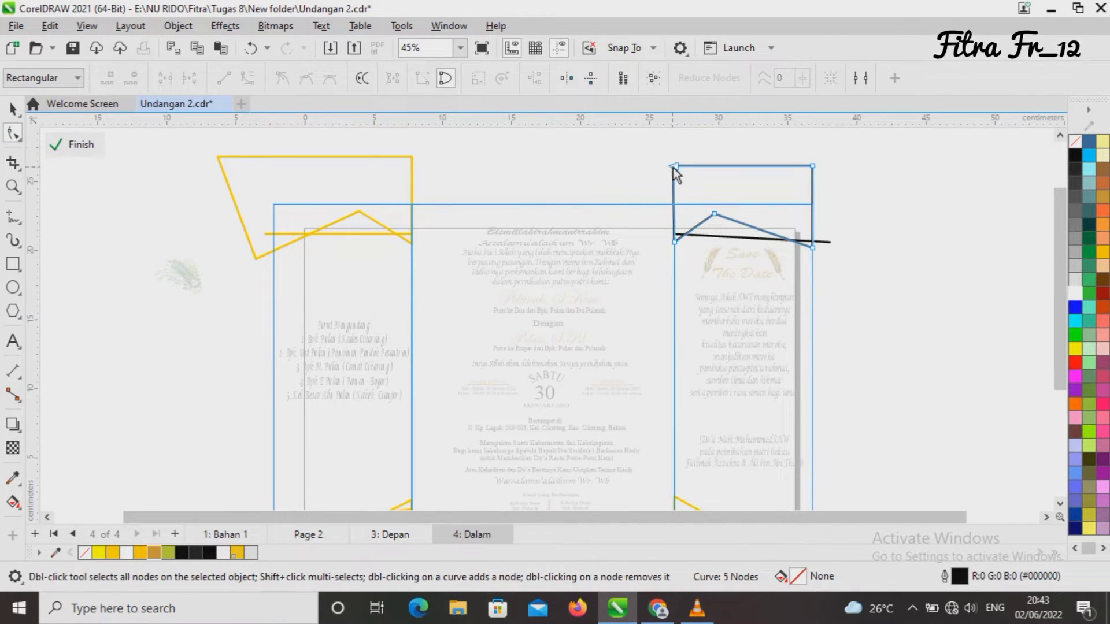
drag(673, 167, 855, 268)
click(883, 220)
Step: Give the peaked outline and slanted line at the right panel's top a 0.15 cm gold outline and finish editing the PowerClip
click(15, 109)
key(F12)
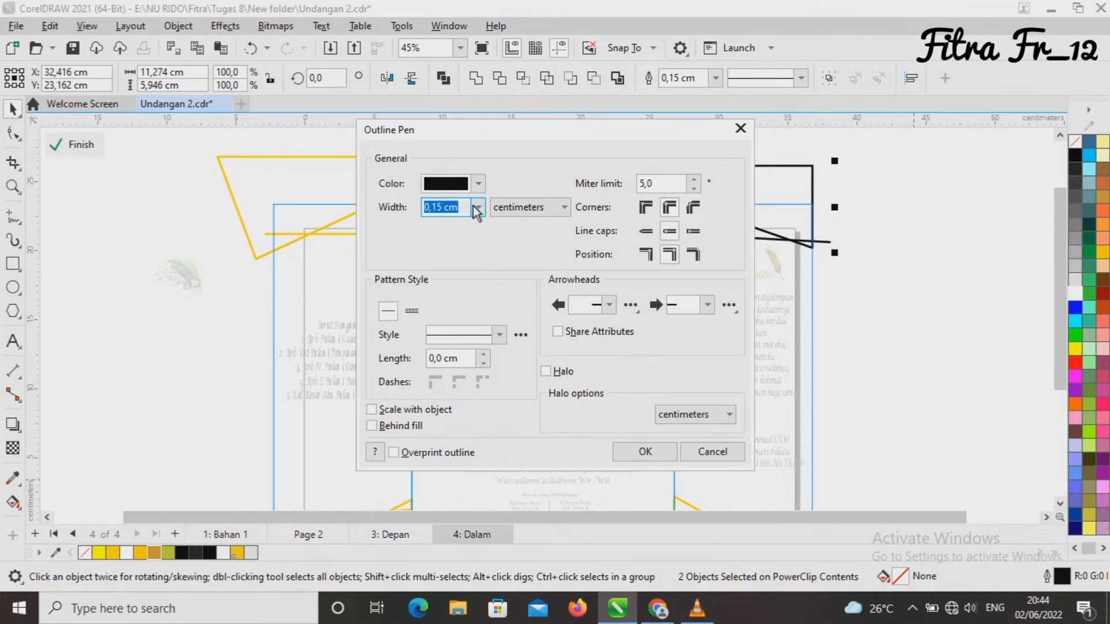
click(477, 208)
click(462, 321)
click(480, 187)
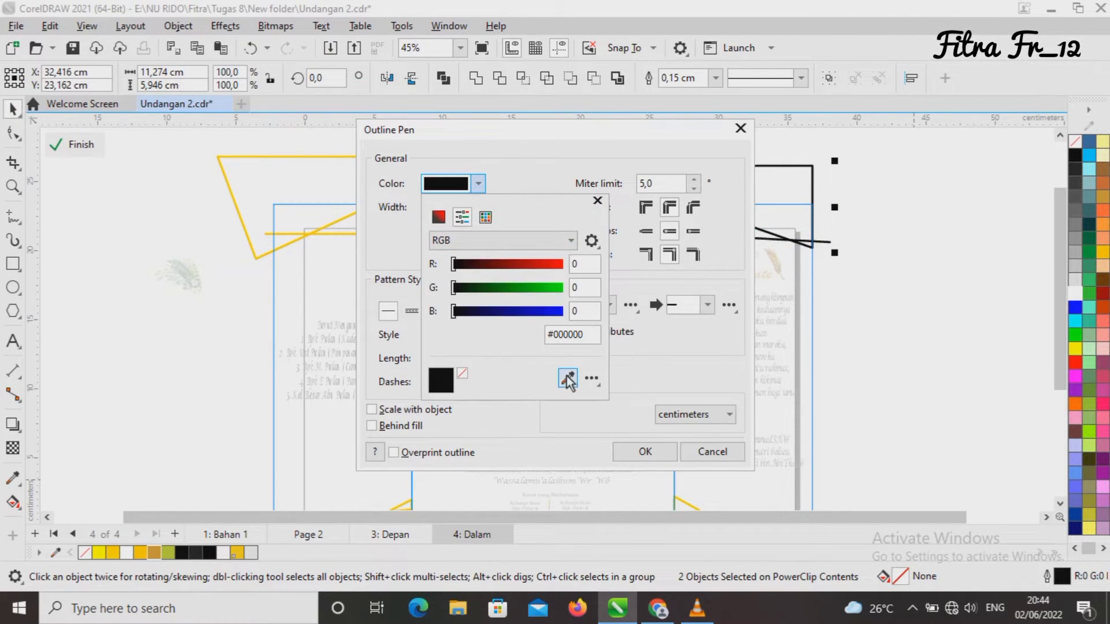
click(569, 379)
click(114, 554)
click(657, 455)
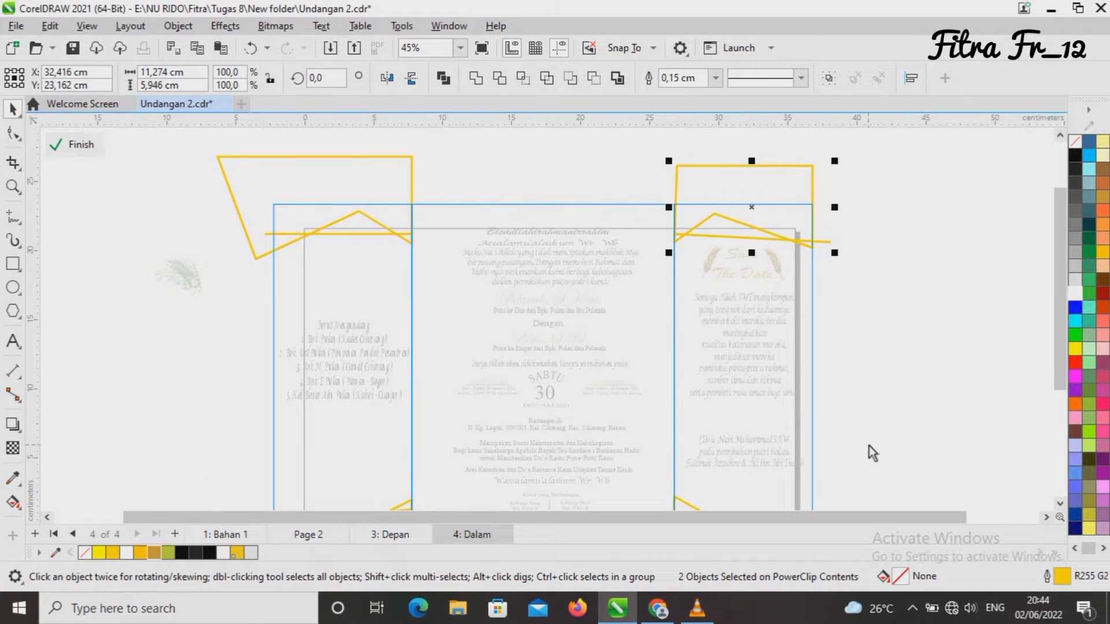
click(74, 144)
scroll(1056, 289, down, 2)
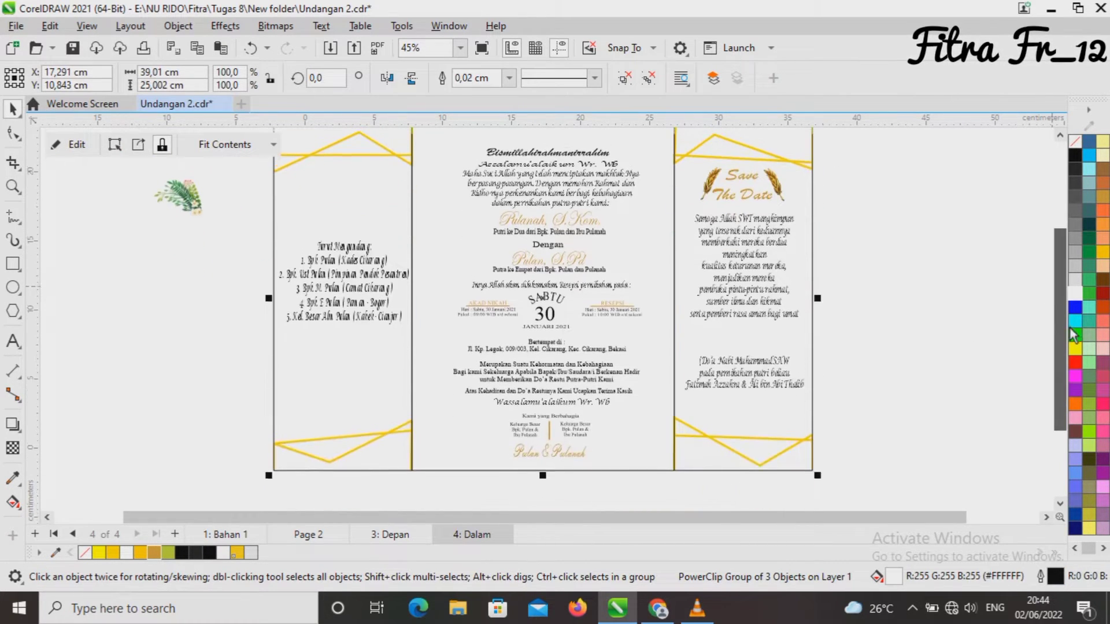
click(962, 300)
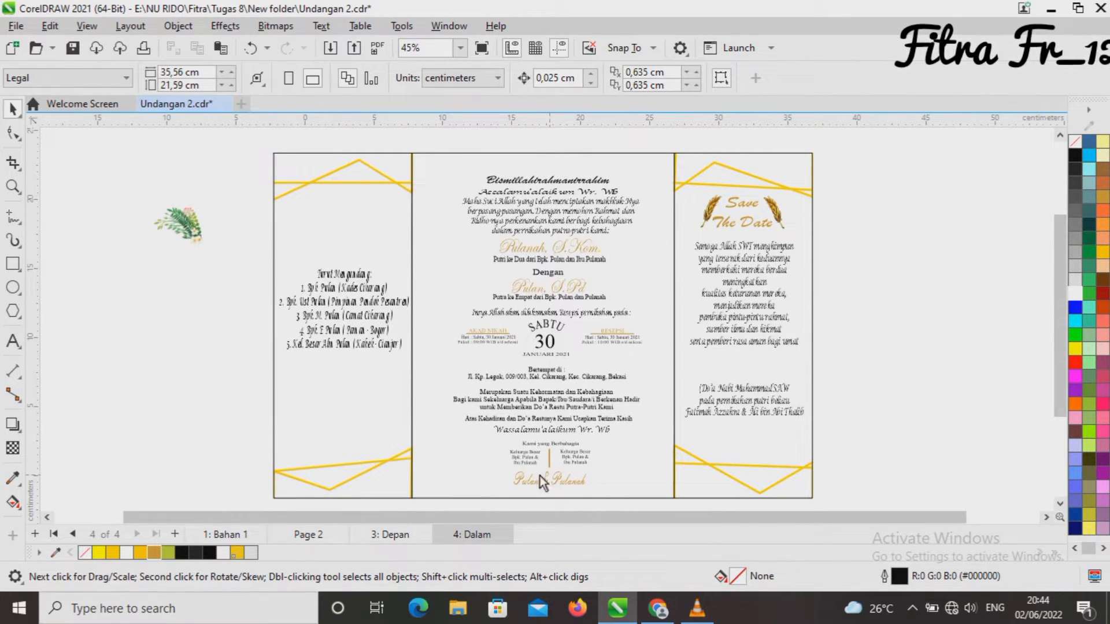
click(306, 534)
click(465, 534)
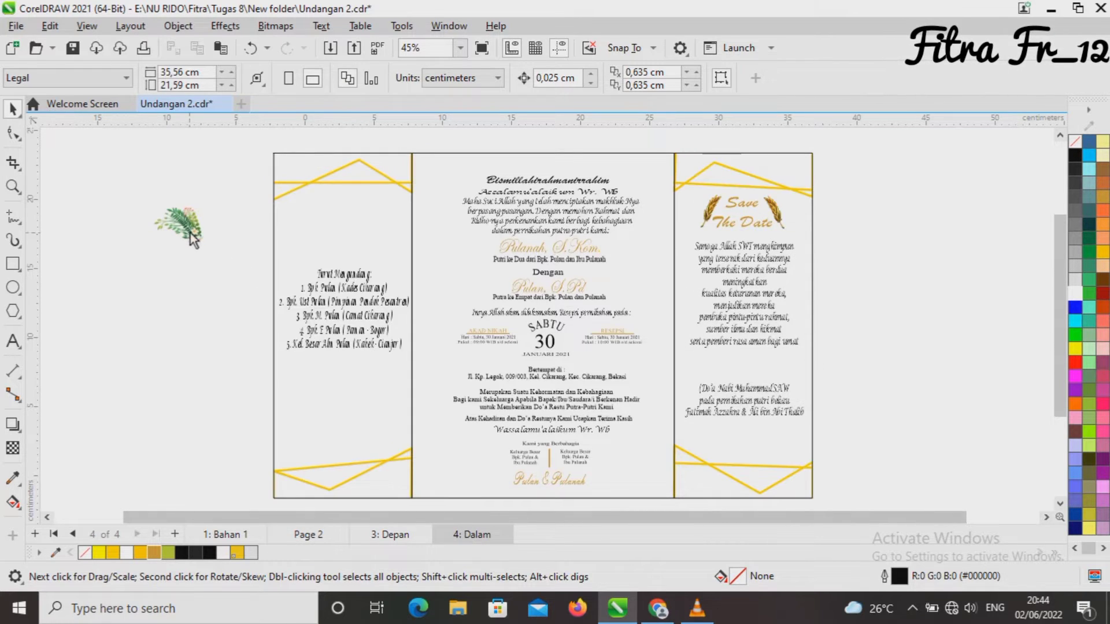
Step: Duplicate the floral spray and spread the copies beside the left panel, in its upper left corner and beside the right panel
click(190, 228)
drag(189, 227, 667, 166)
key(ctrl+d)
key(ctrl+d)
key(ctrl+d)
drag(316, 168, 847, 441)
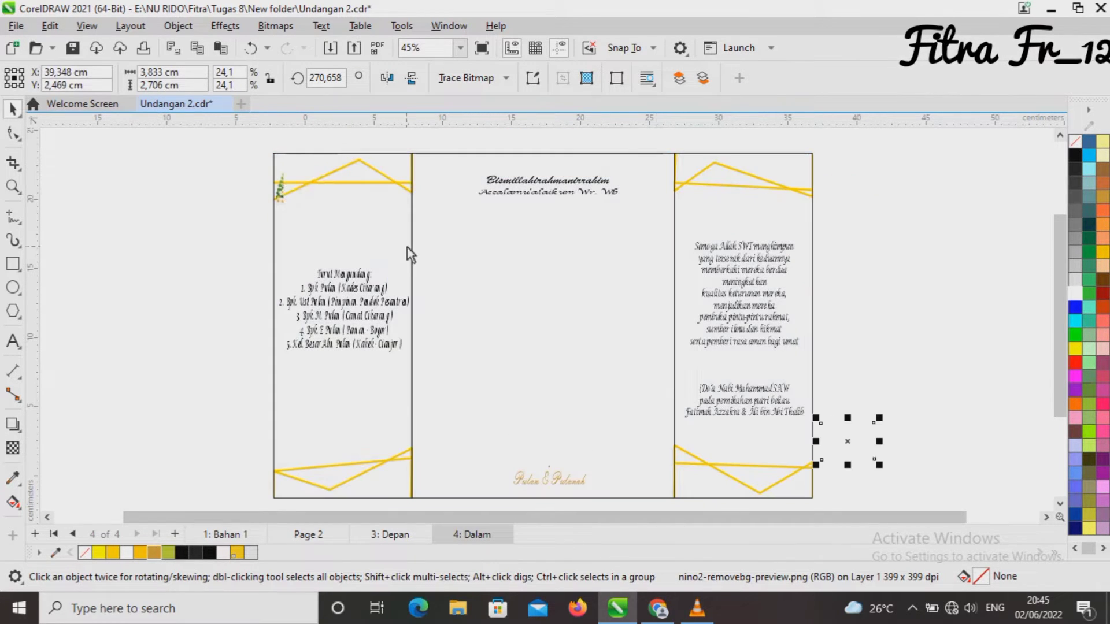
drag(307, 180, 248, 297)
drag(219, 439, 143, 434)
key(ctrl+d)
key(ctrl+d)
Step: Enlarge the floral spray in the left panel's upper left corner to cover the start of the gold lines
click(292, 179)
drag(330, 163, 348, 158)
click(216, 199)
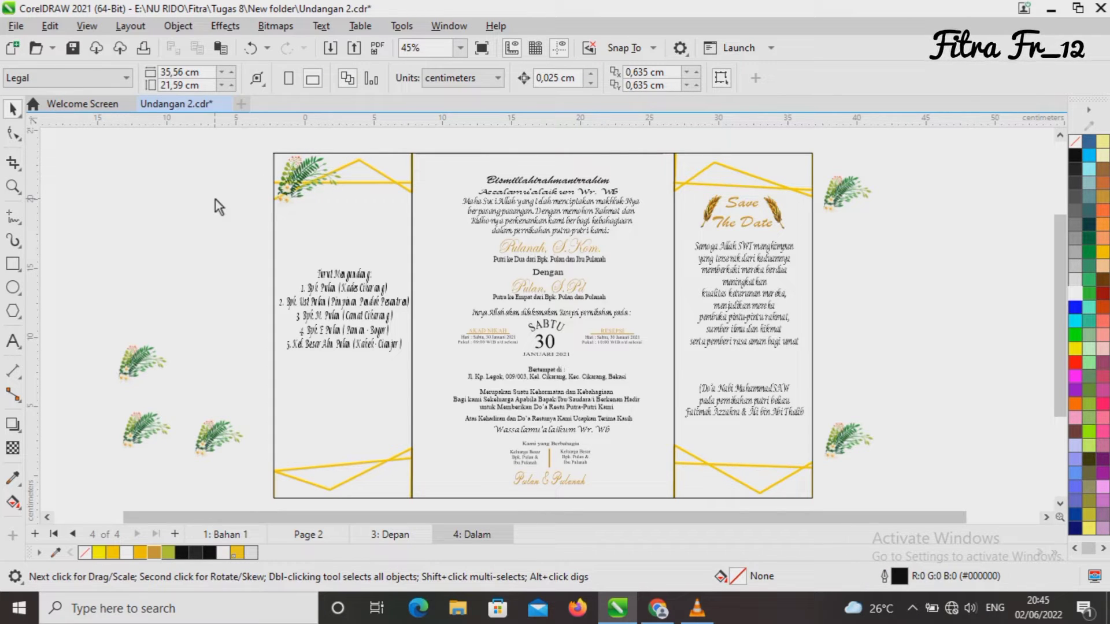
Step: Mirror a floral spray copy horizontally, enlarge it and fit it into the left panel's lower right corner
click(216, 434)
click(387, 78)
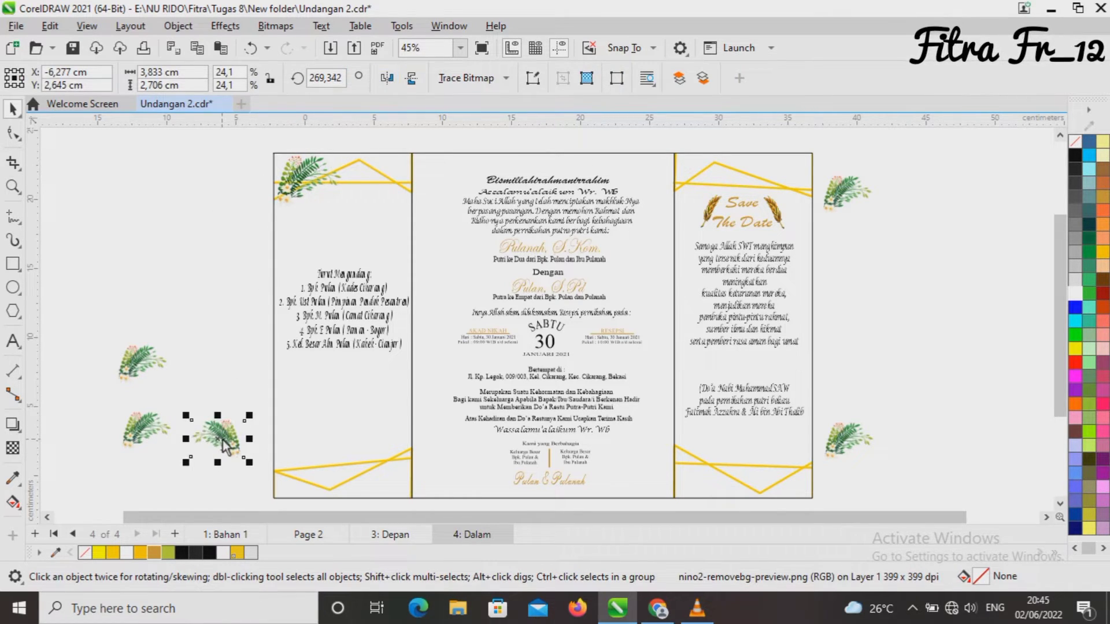
click(222, 443)
drag(252, 412, 336, 448)
click(387, 78)
click(394, 470)
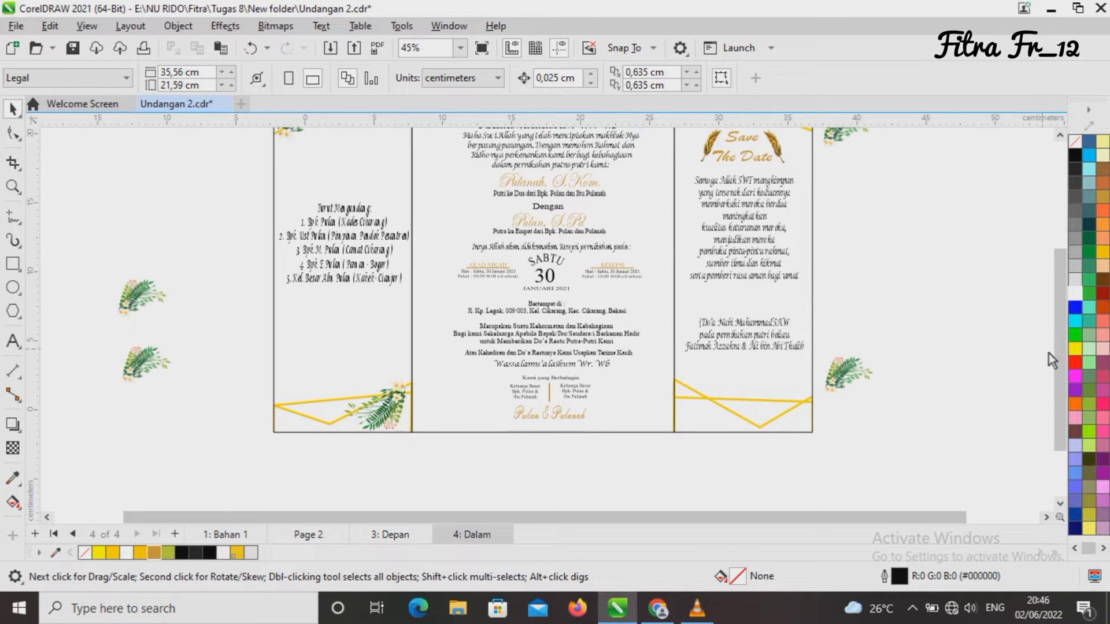
Step: Enlarge a floral spray copy to about 5.6 by 4.4 cm, tilt it and fit it into the right panel's upper right corner
scroll(1047, 354, up, 2)
click(846, 196)
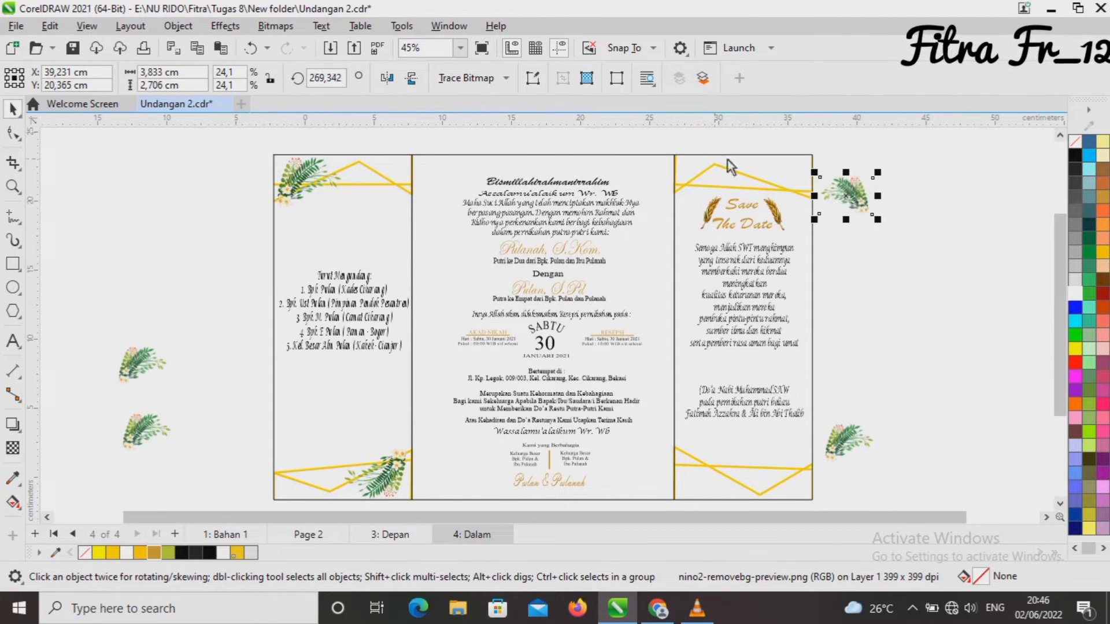
drag(821, 188, 711, 144)
click(779, 173)
drag(820, 143, 810, 139)
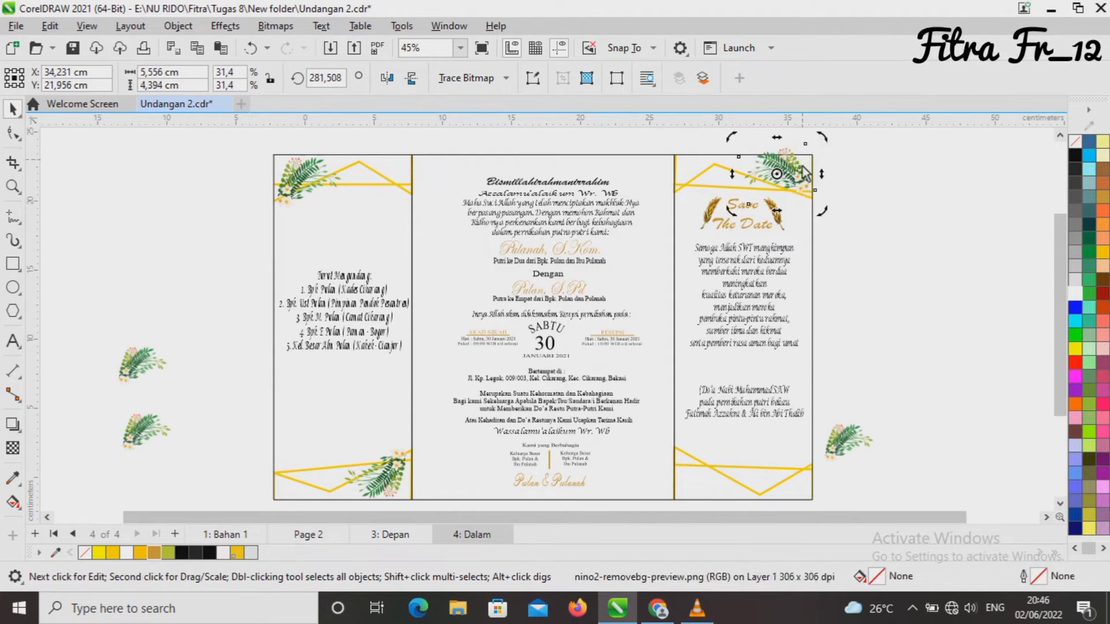
drag(779, 176, 786, 186)
click(860, 223)
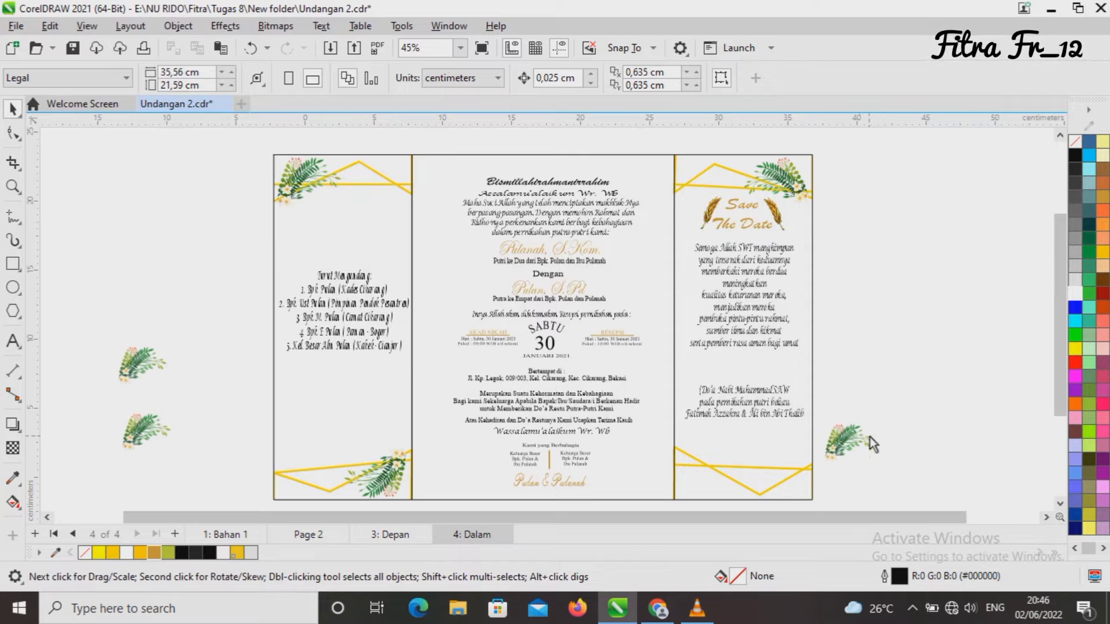
Step: Mirror the floral spray beside the right panel's foot, enlarge it and fit it into that panel's lower left corner
click(855, 437)
click(390, 80)
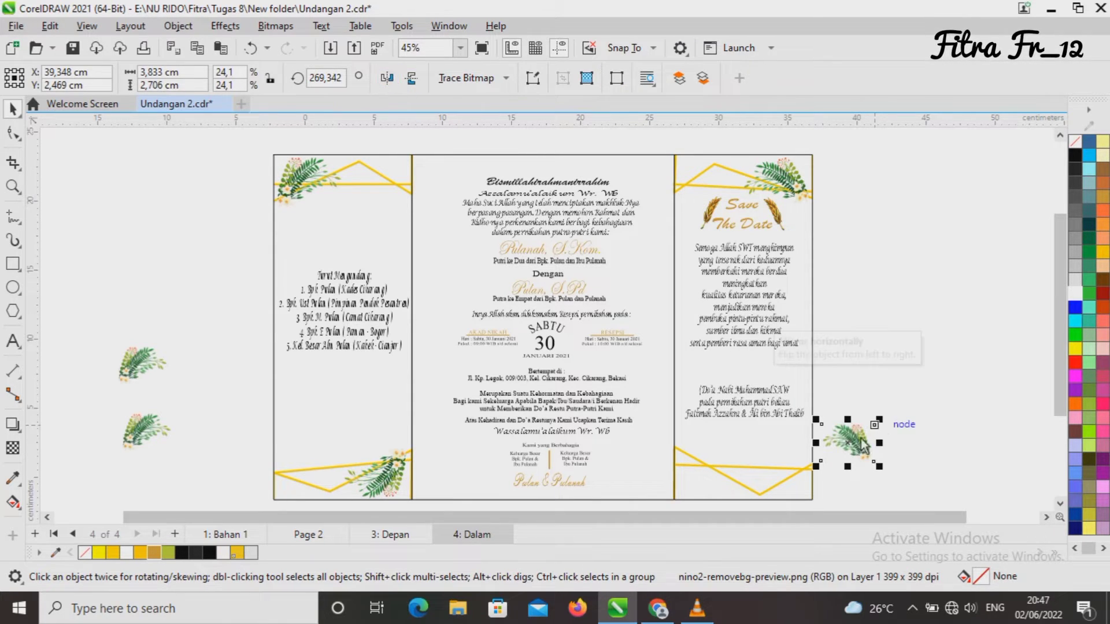
click(848, 443)
drag(875, 422, 713, 467)
drag(733, 485, 757, 463)
click(875, 463)
Step: Draw a closed straight-sided frame with cut corners around the centre panel's text, about 16.1 by 24 cm, with the Freehand tool
drag(1059, 360, 1059, 349)
click(14, 218)
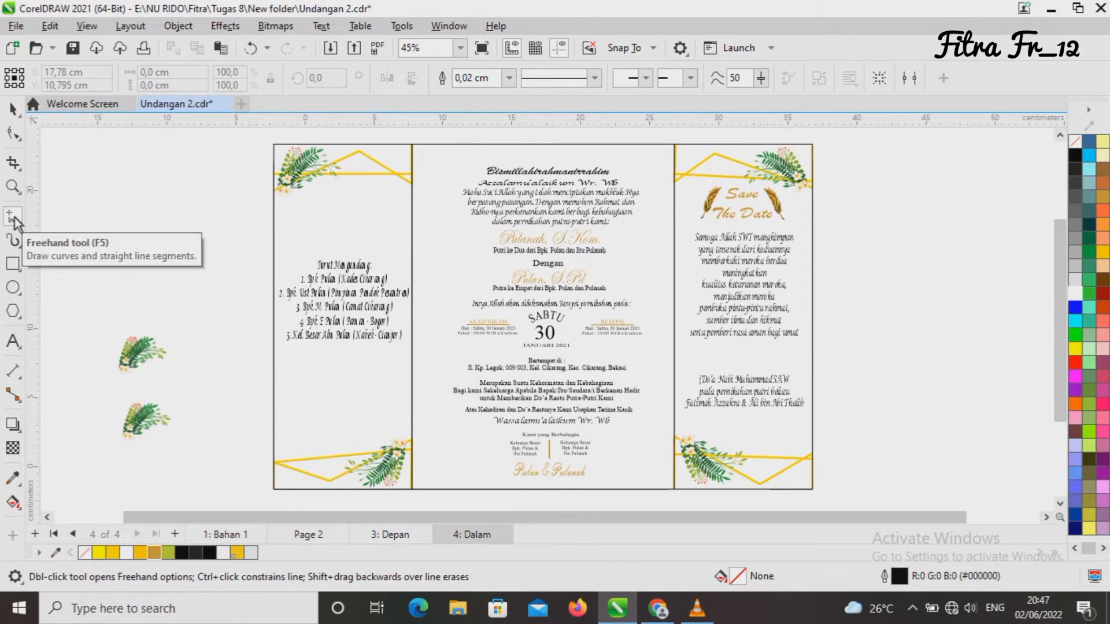
click(434, 474)
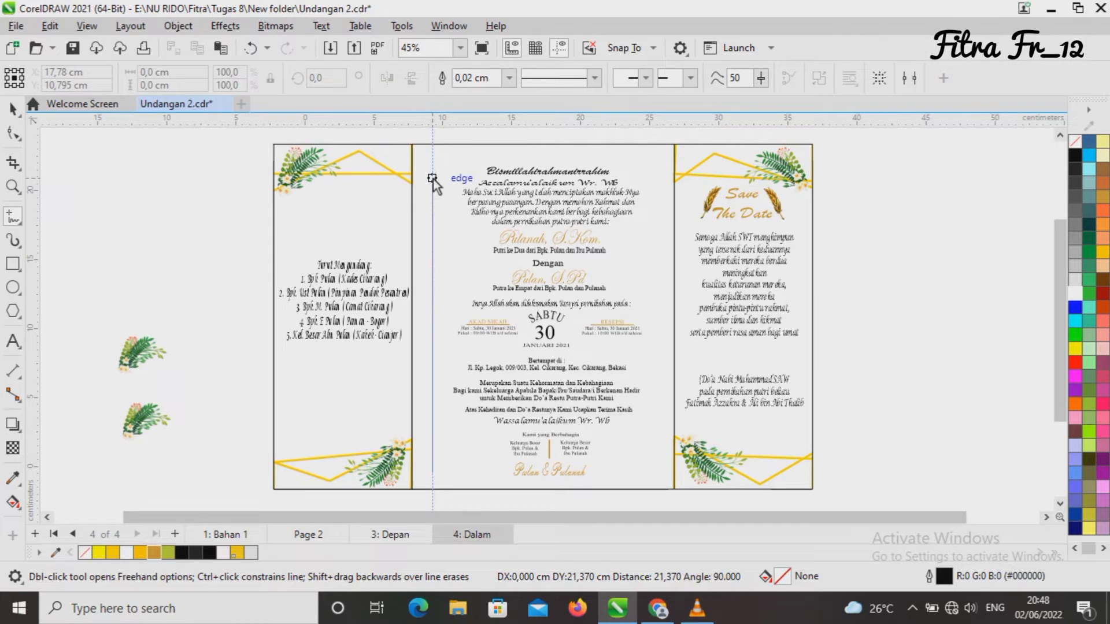
click(433, 178)
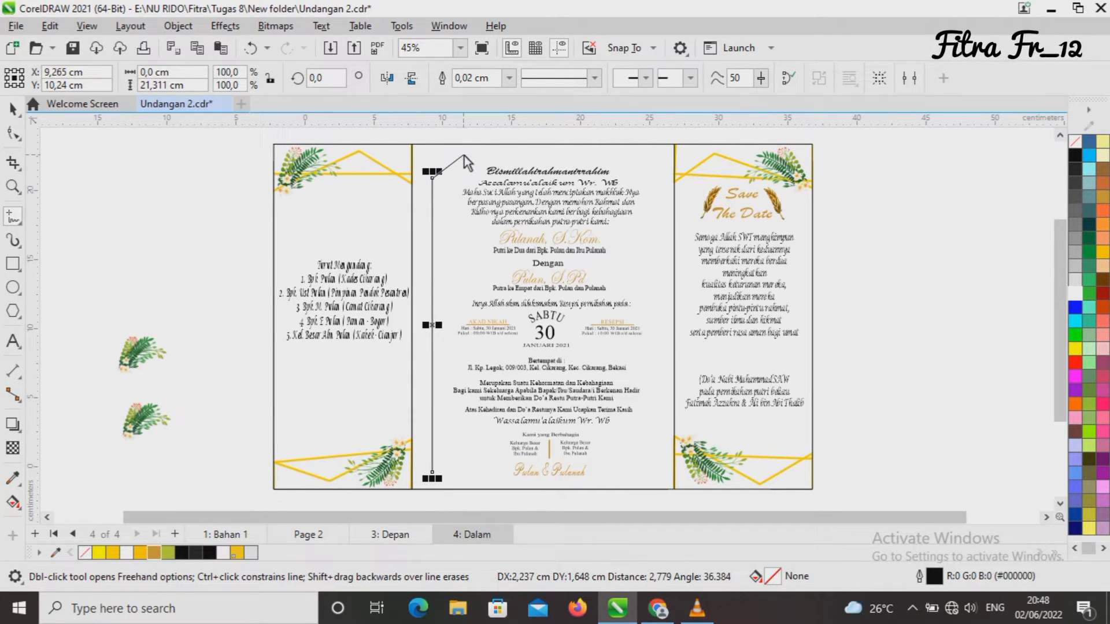
click(460, 151)
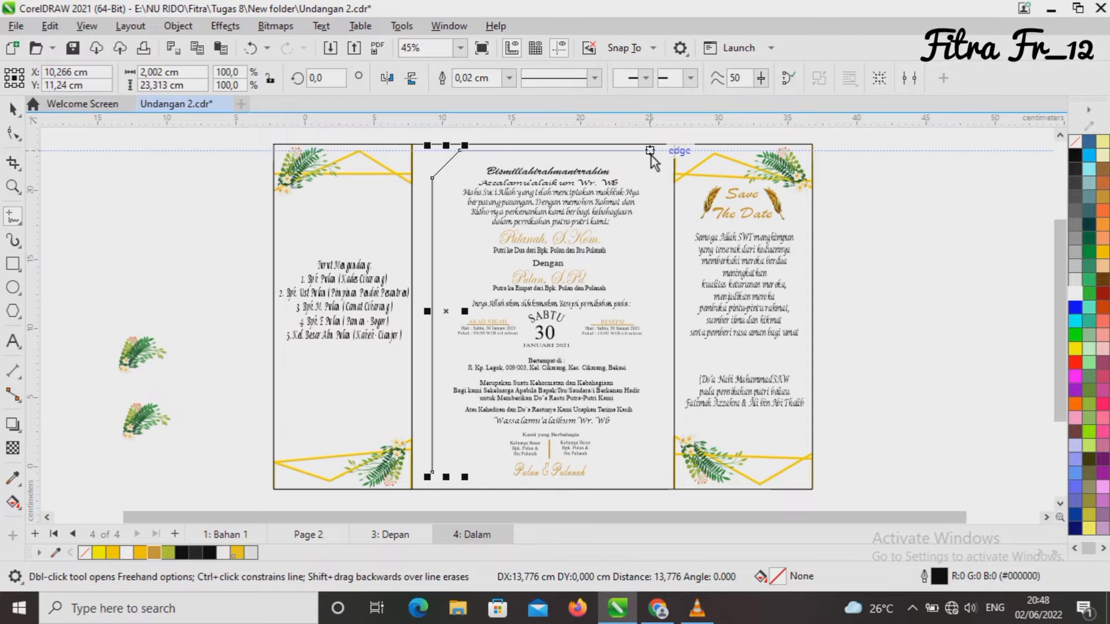
click(629, 150)
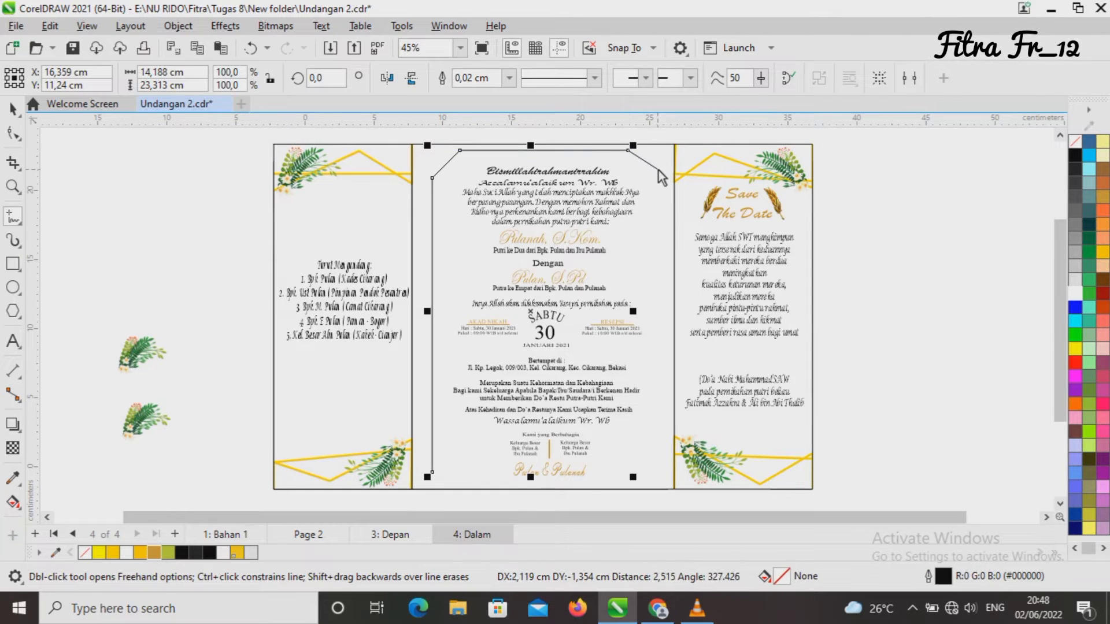
click(655, 168)
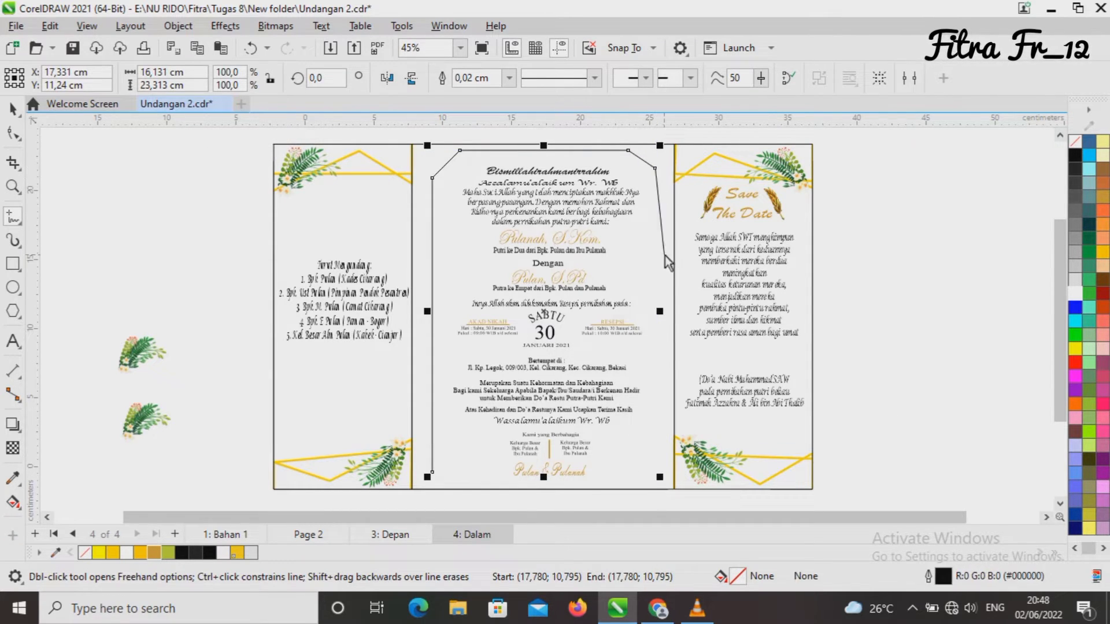
click(654, 460)
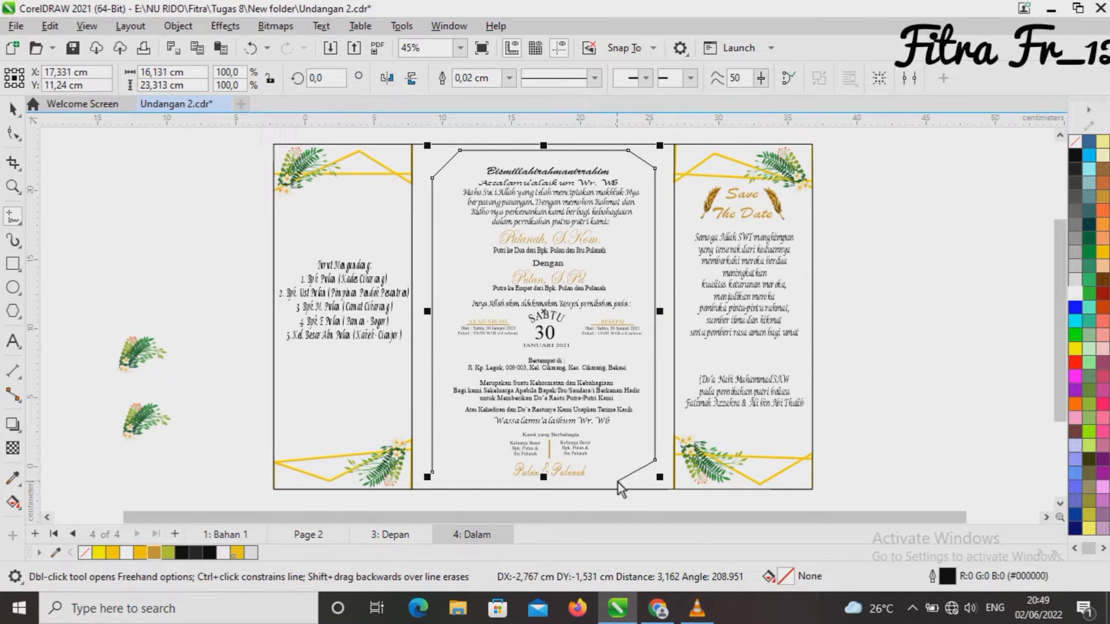
click(617, 481)
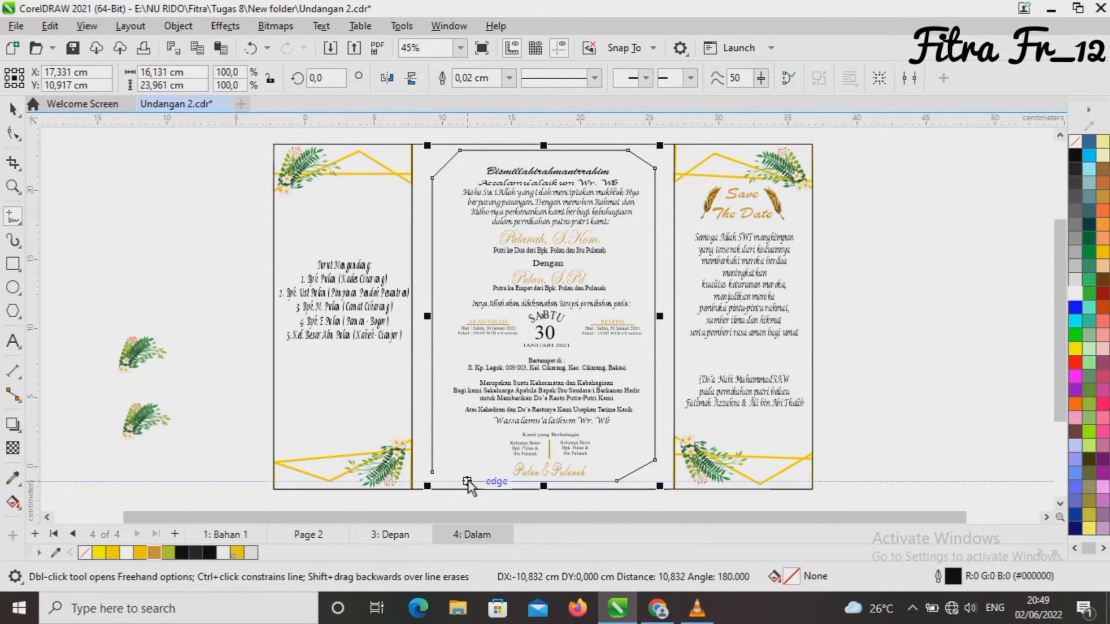
click(467, 481)
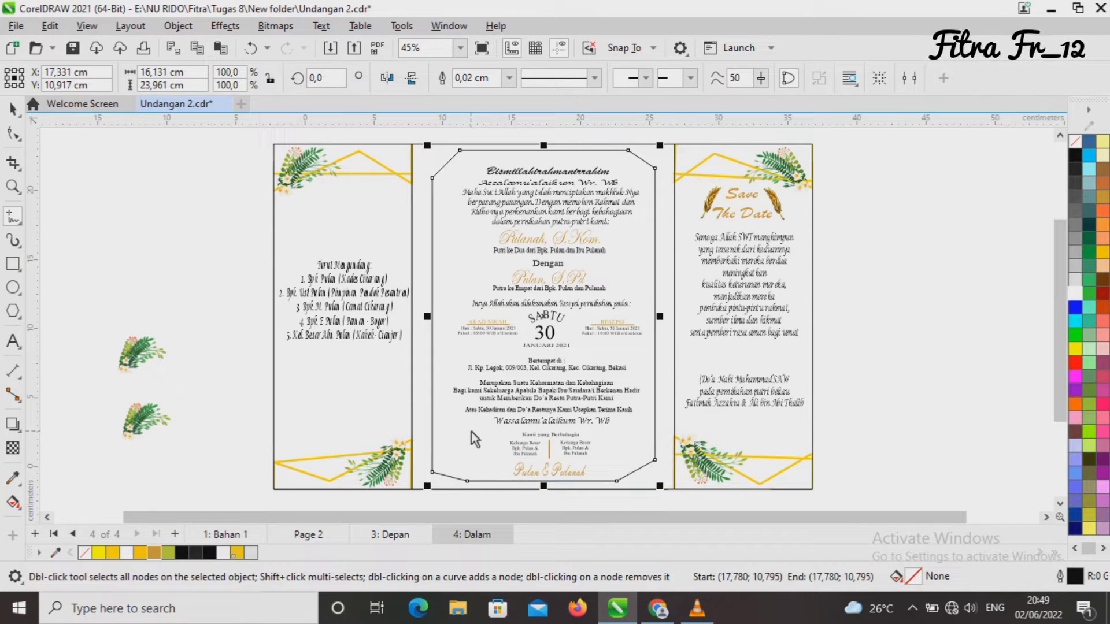
Step: Draw a second, irregular closed frame about 17.6 by 24 cm overlapping the first one around the centre text
click(421, 469)
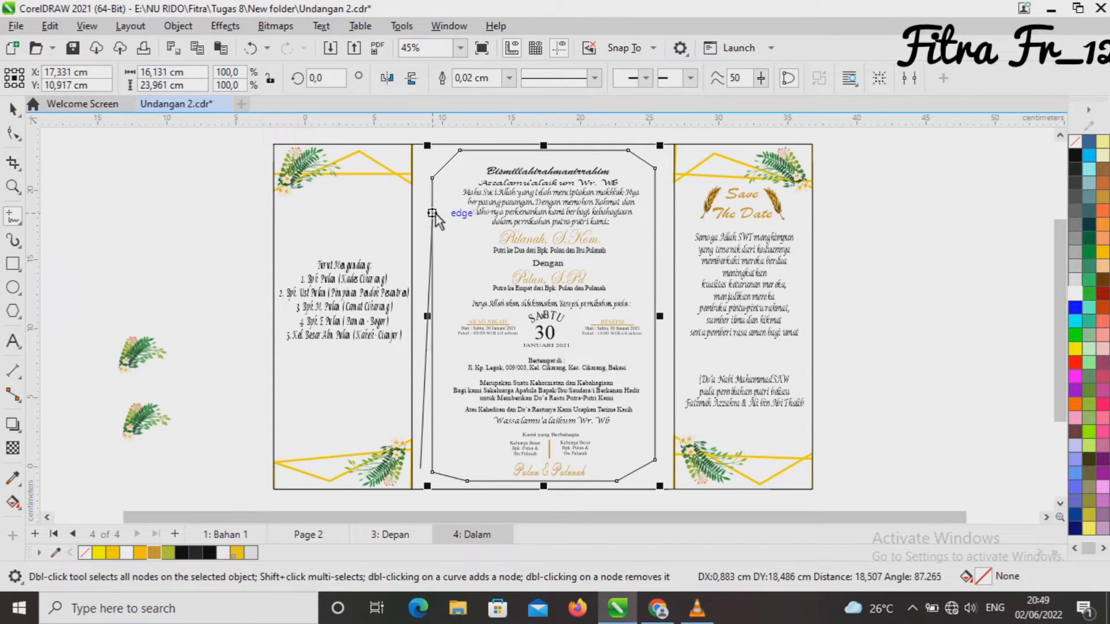
click(433, 199)
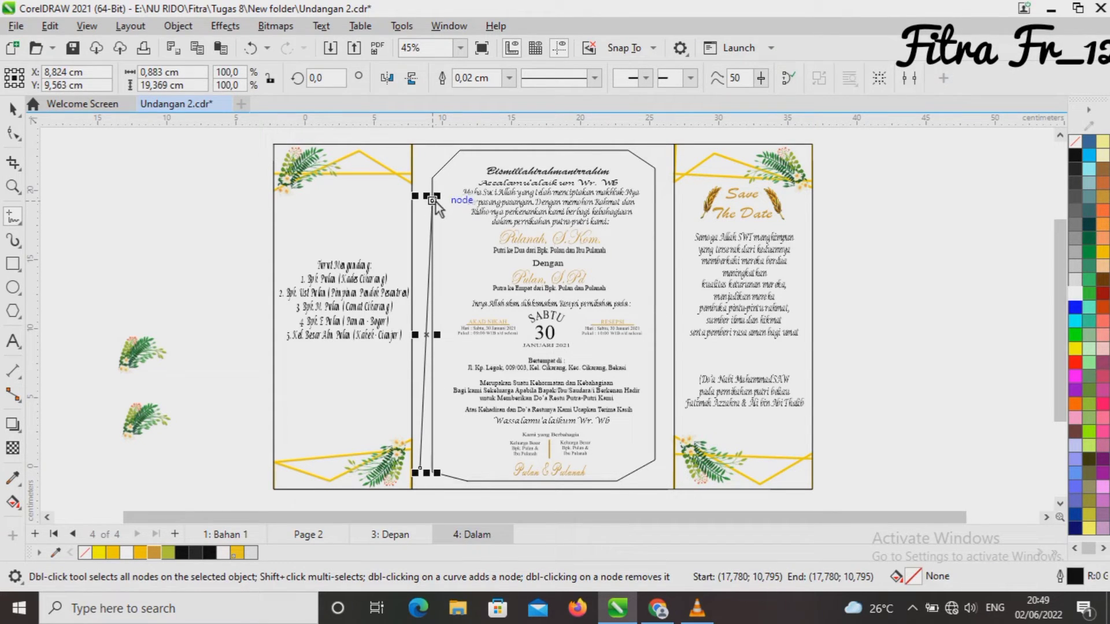
click(461, 153)
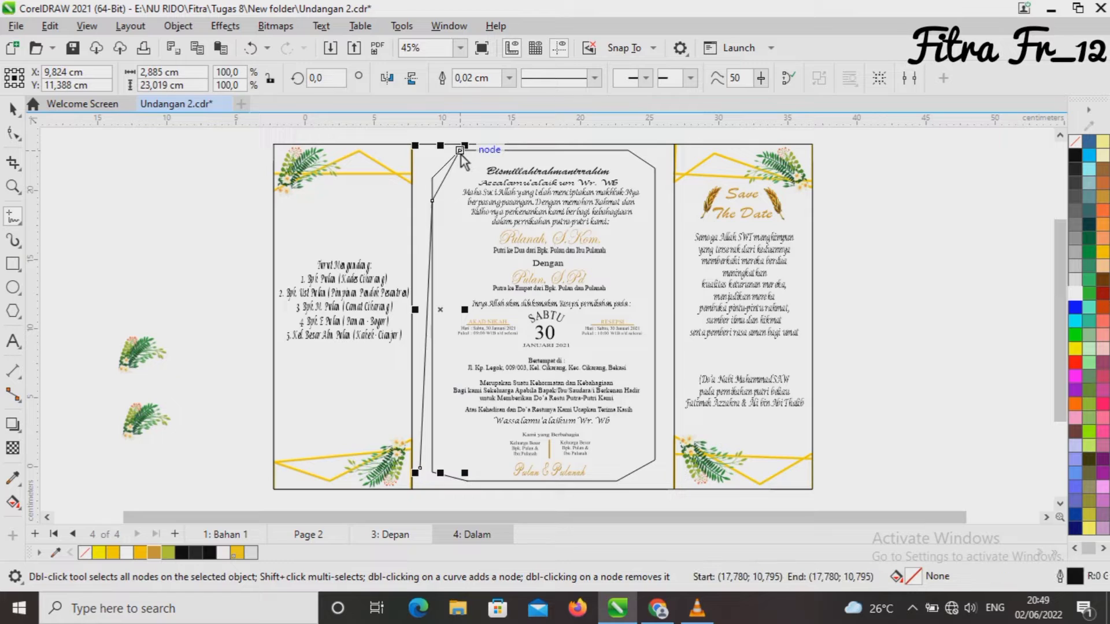
click(543, 158)
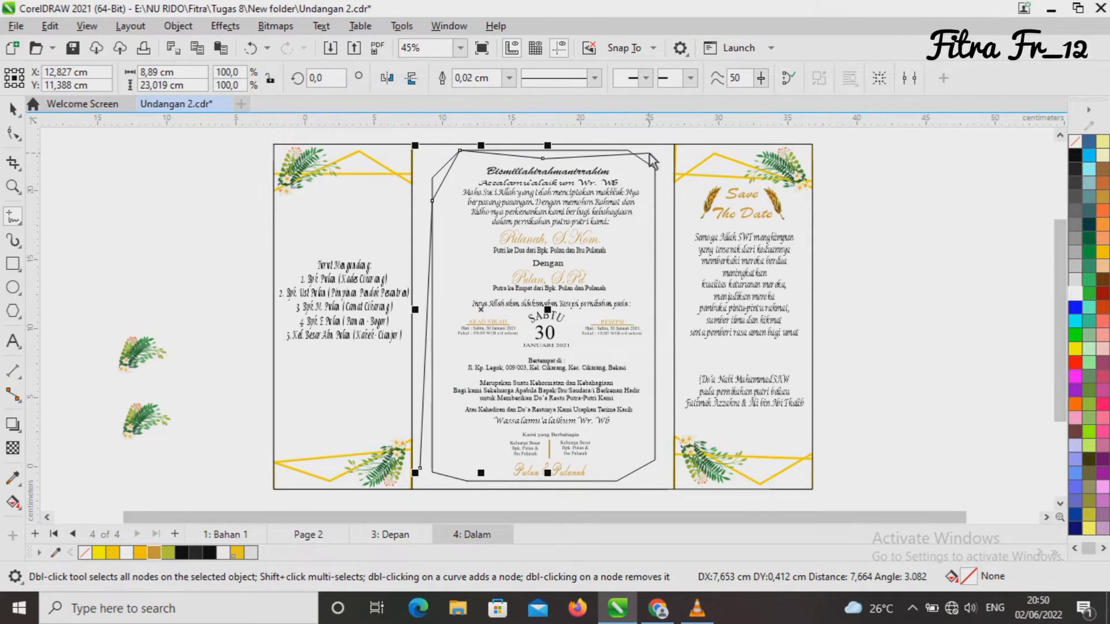
click(649, 153)
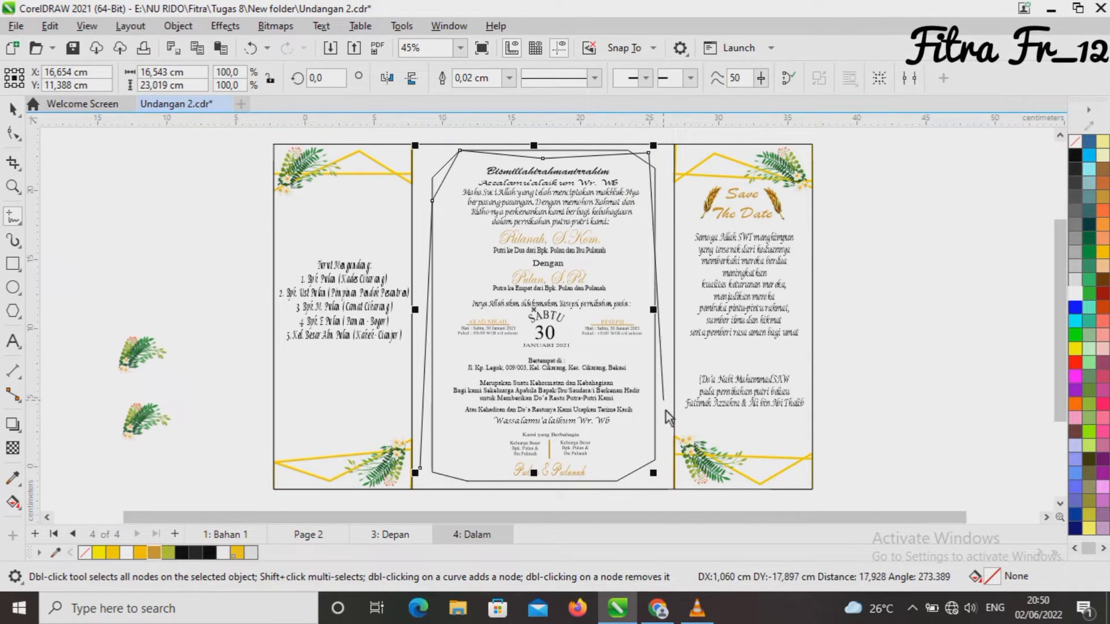
click(663, 443)
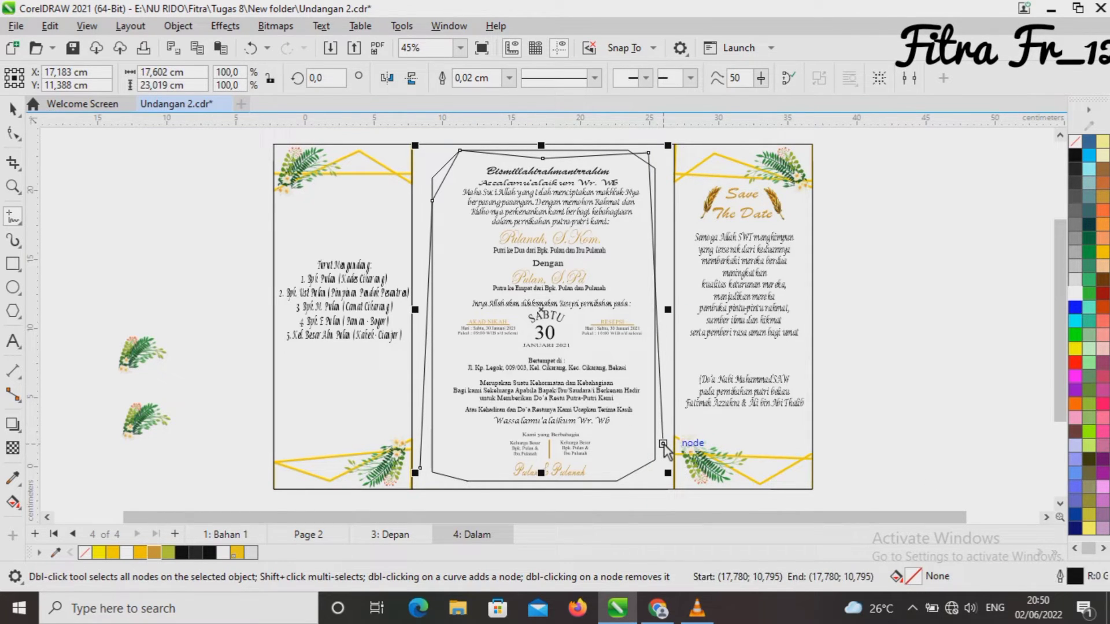
click(617, 481)
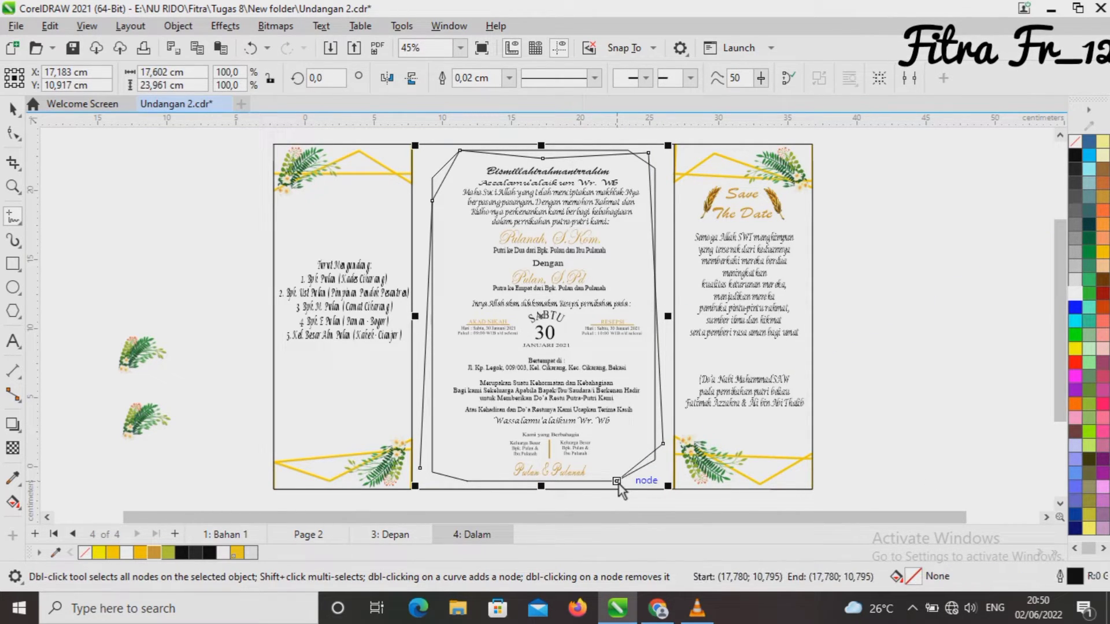
click(467, 480)
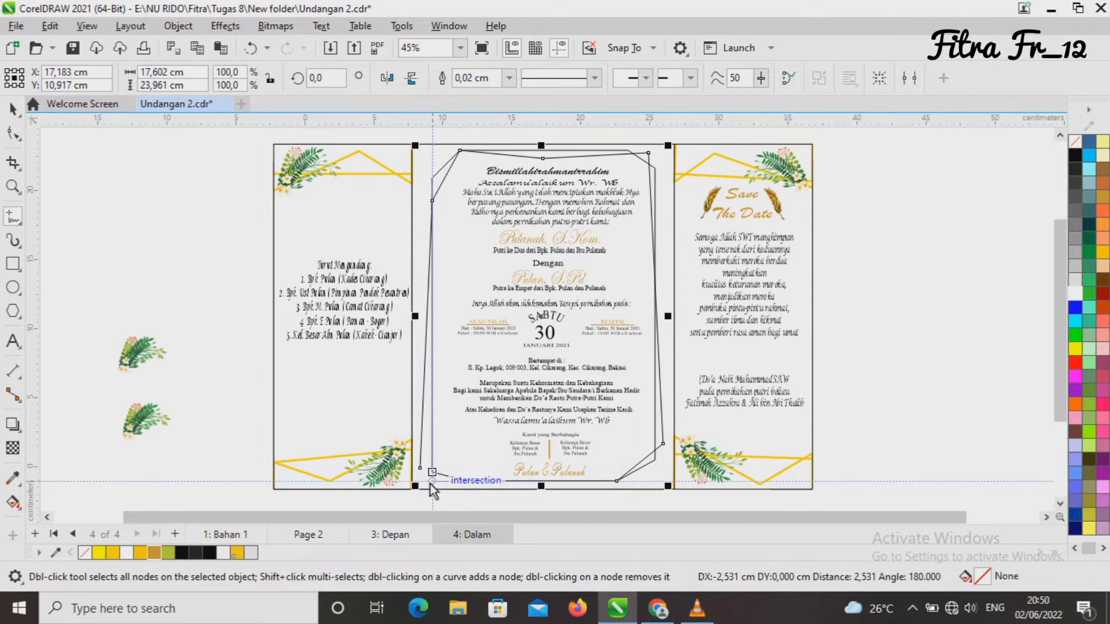
click(425, 463)
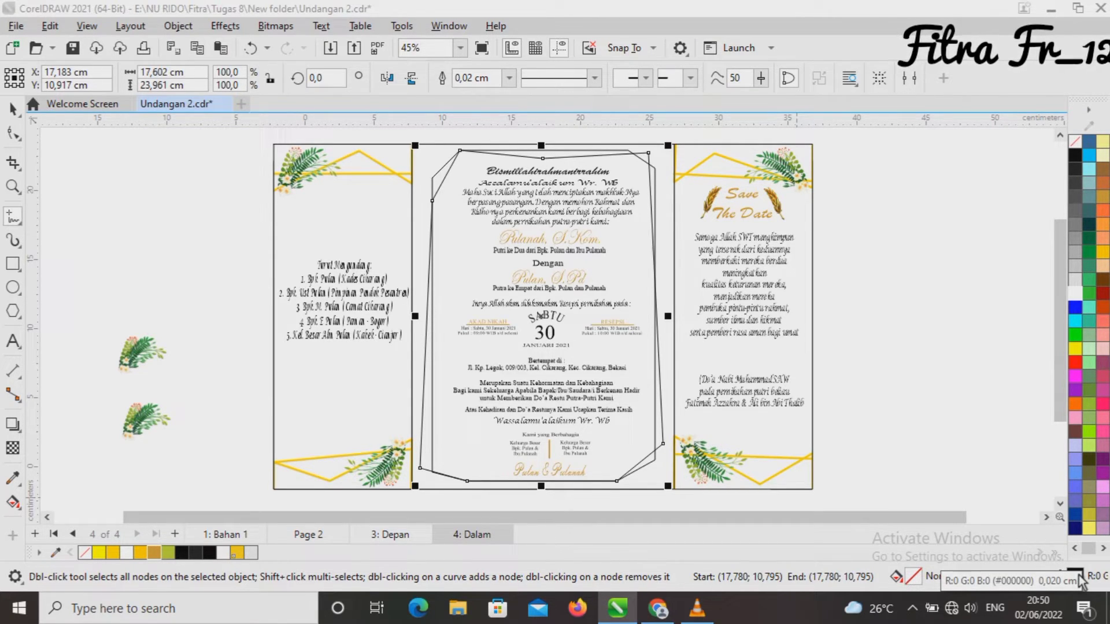
click(13, 109)
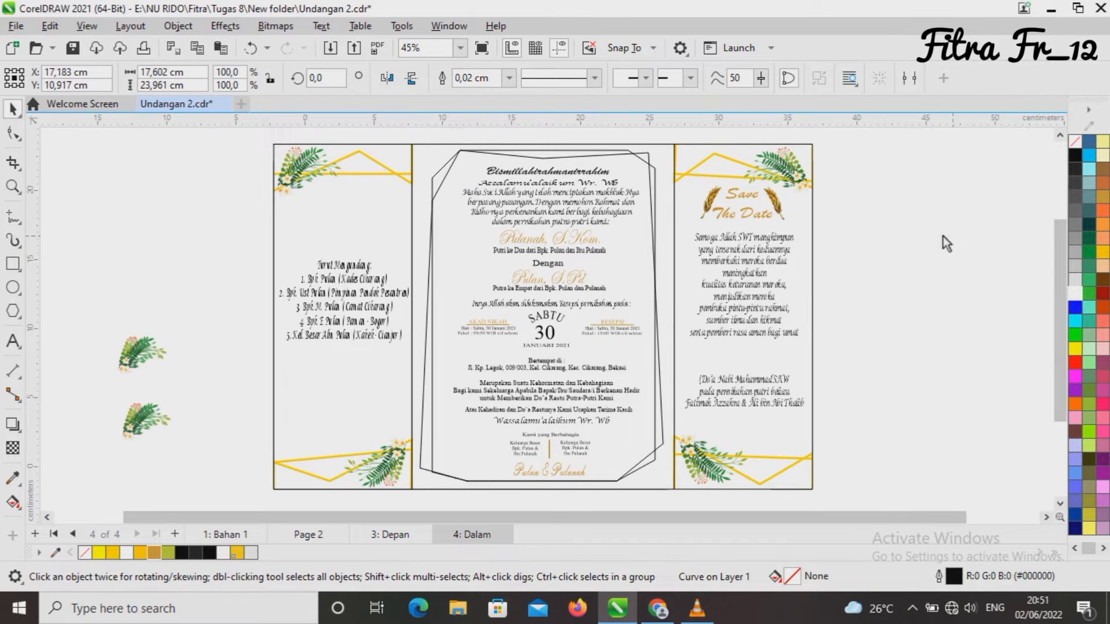
click(943, 235)
Step: Give the first cut-corner frame a 0.15 cm outline in gold (#FFD700)
click(654, 208)
double_click(954, 577)
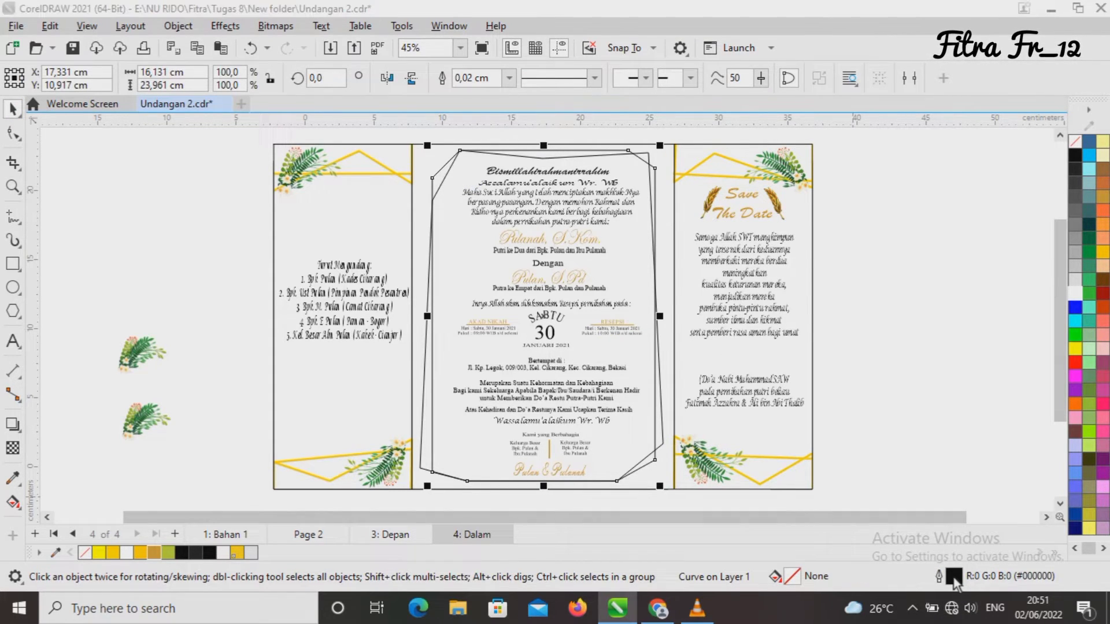
click(478, 207)
click(439, 319)
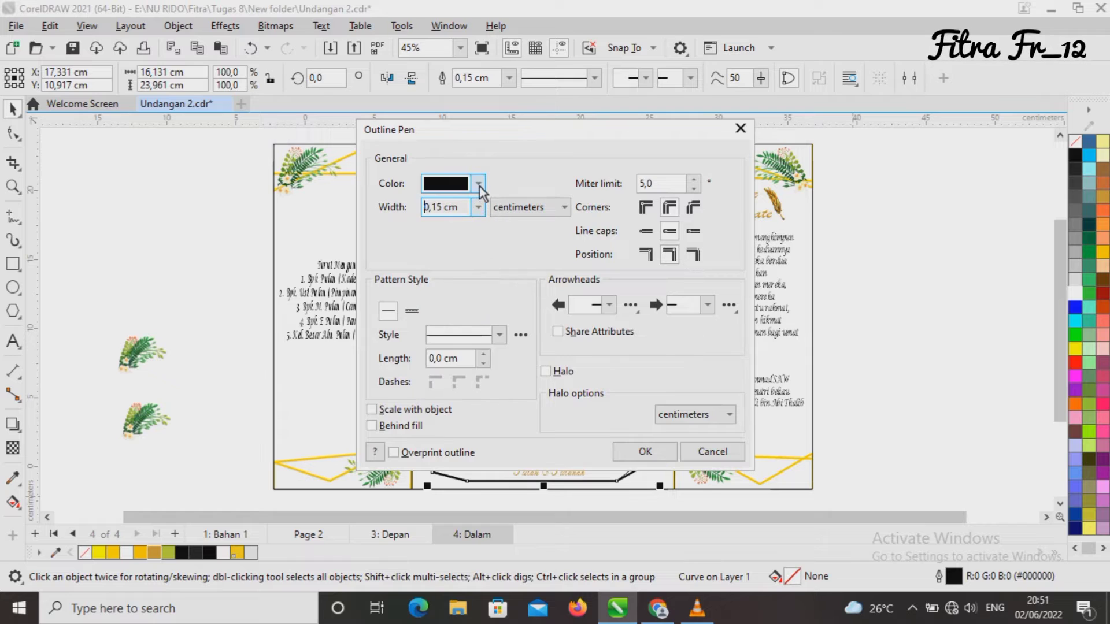
click(478, 183)
click(560, 378)
click(114, 554)
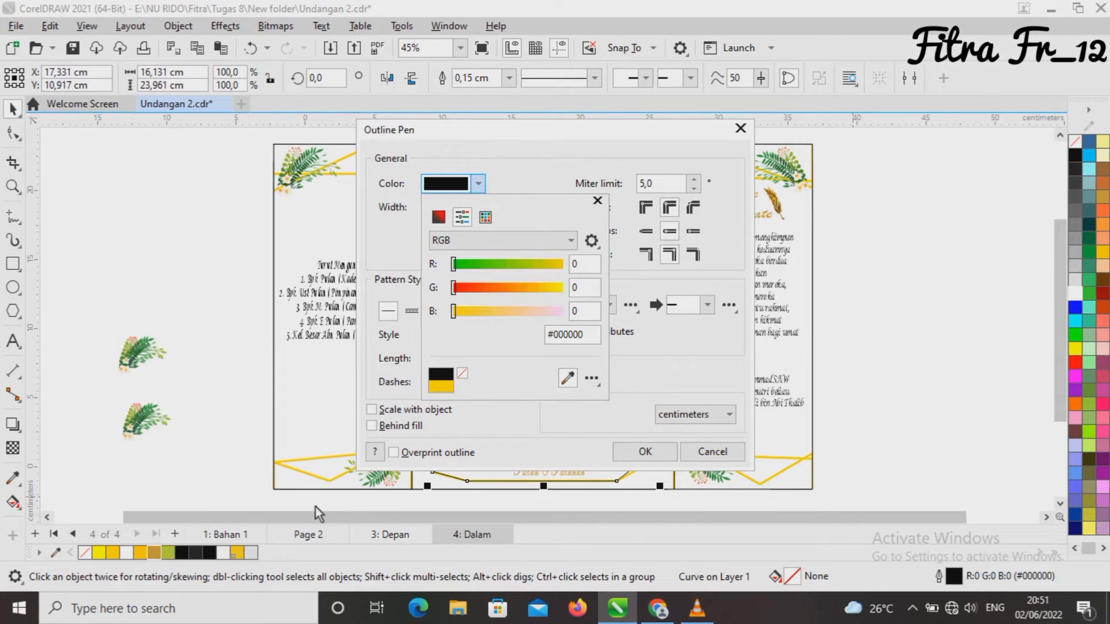
click(642, 454)
Step: Give the irregular second frame the same 0.15 cm gold (#FFD700) outline
click(574, 157)
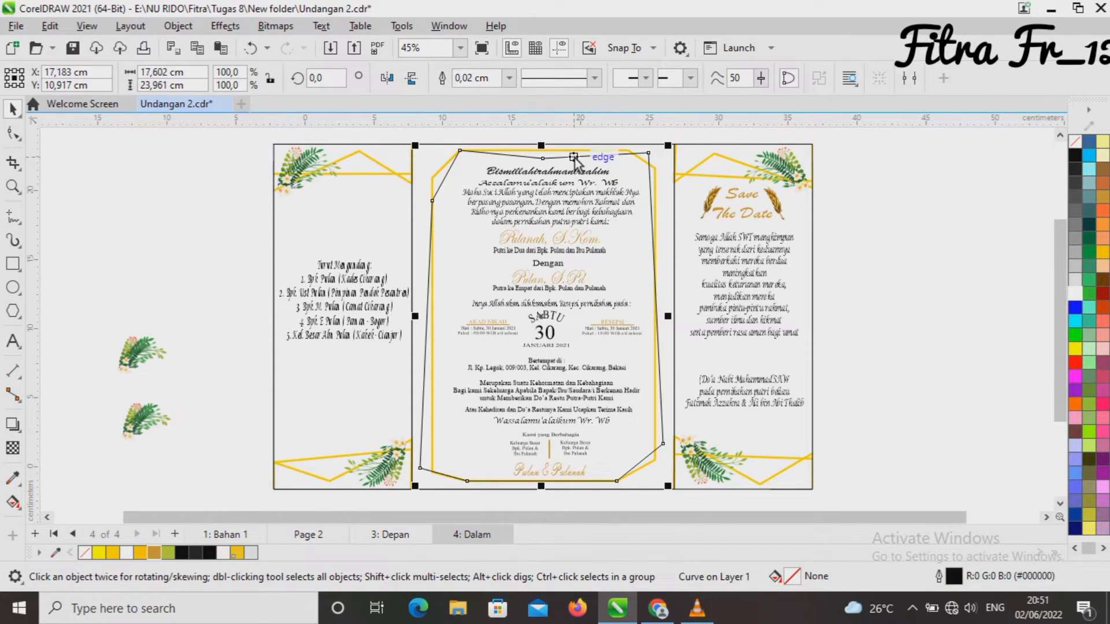
double_click(955, 577)
click(478, 208)
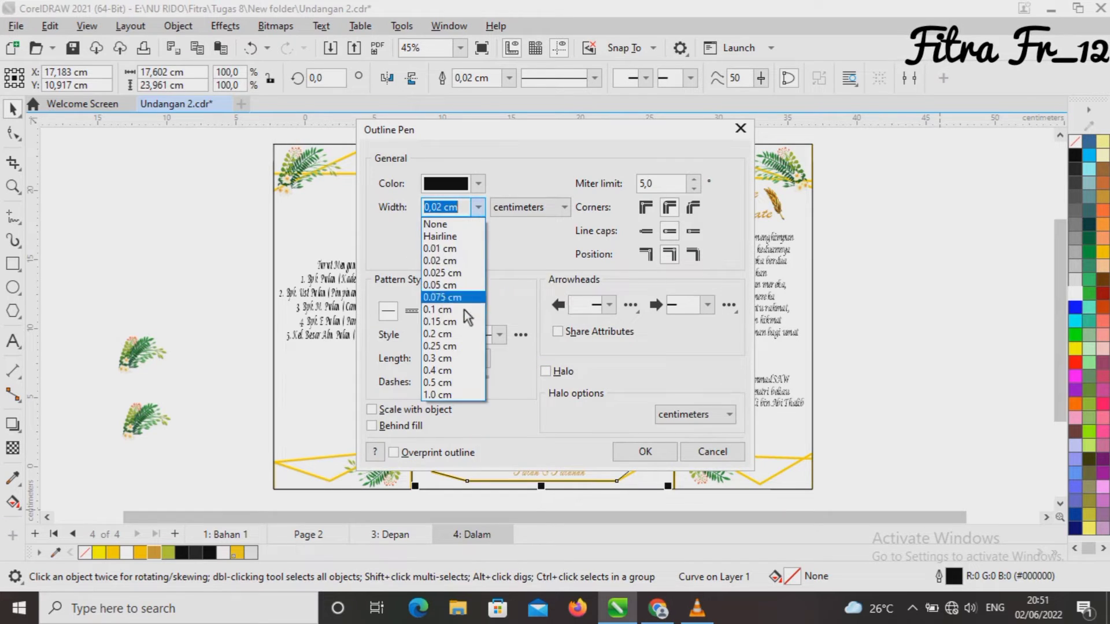
click(462, 321)
click(476, 188)
click(566, 379)
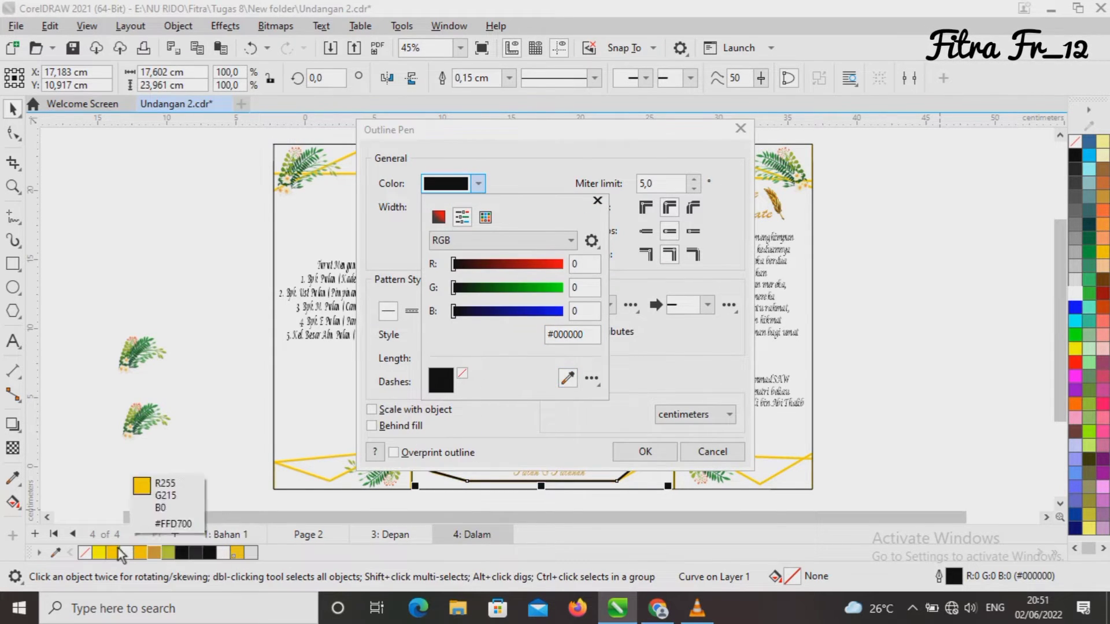
click(115, 553)
click(636, 451)
click(635, 451)
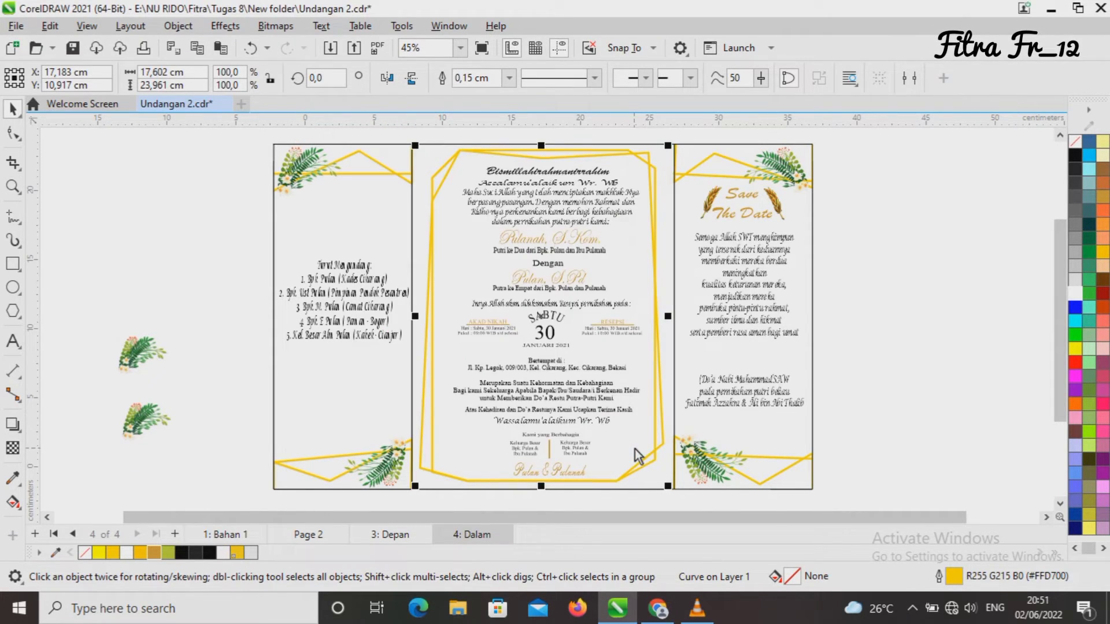
click(921, 361)
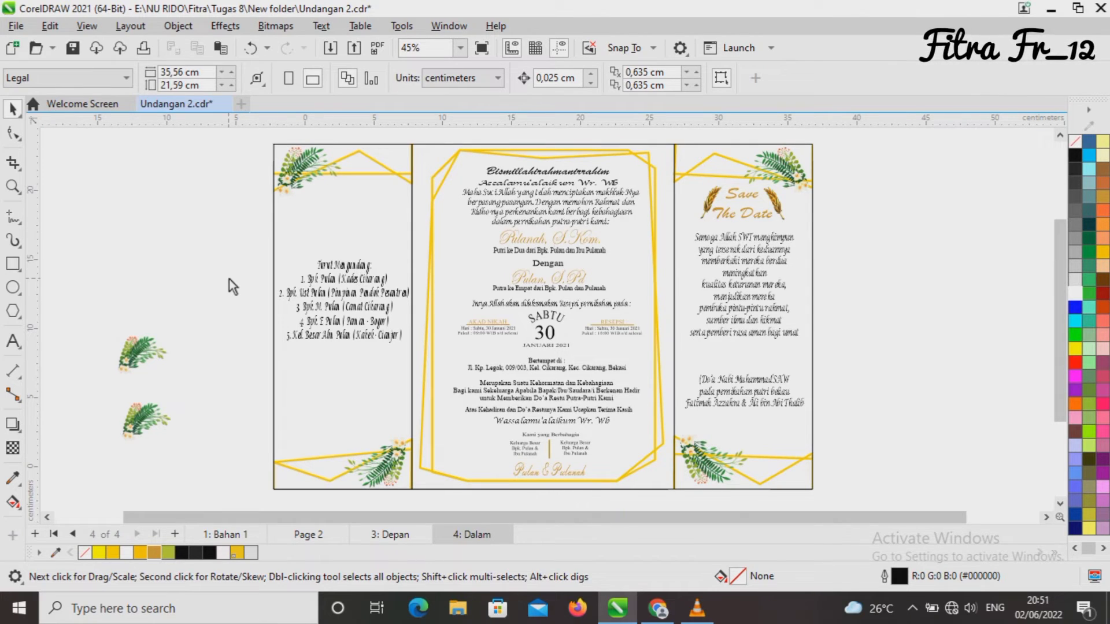
Step: Rotate the upper floral spray beside the page counterclockwise to an angle of about 359° so it stands upright
click(136, 349)
click(137, 349)
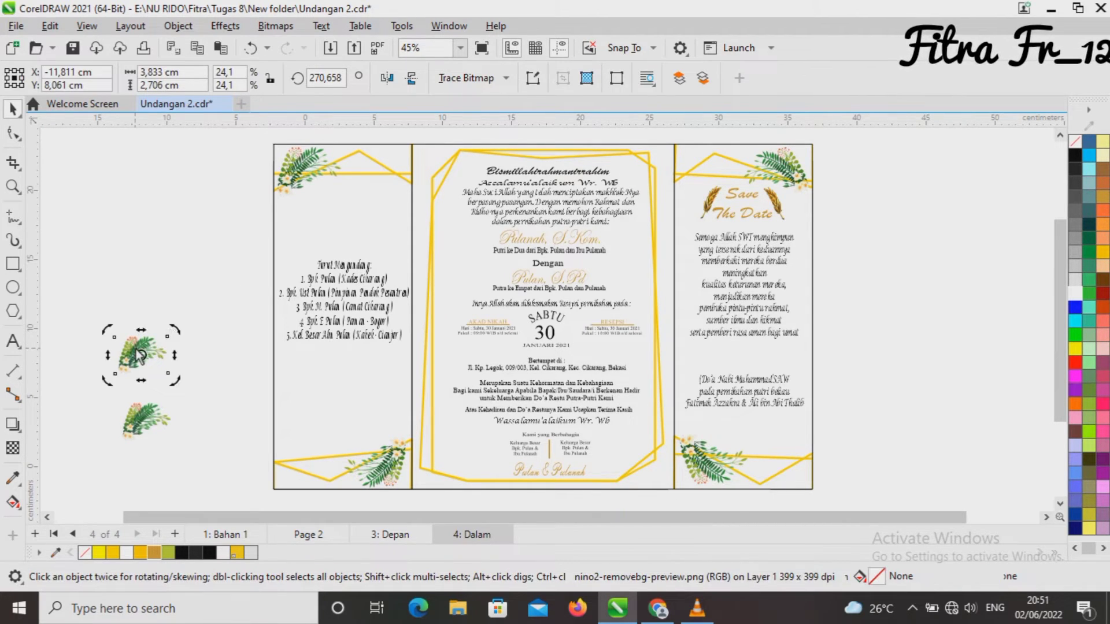
drag(174, 326, 109, 308)
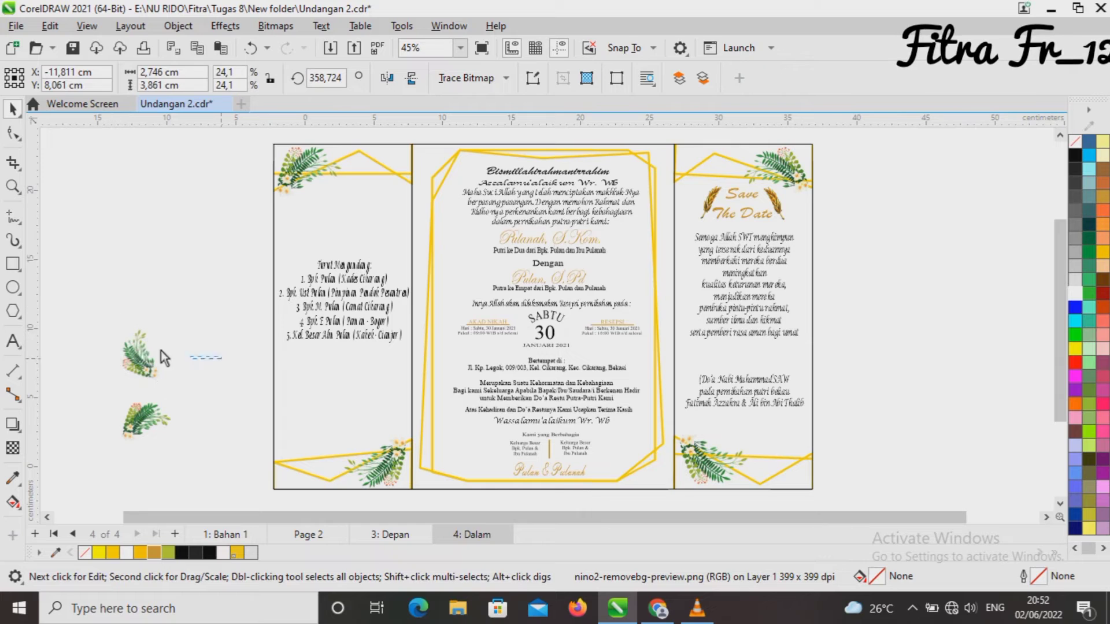
click(199, 357)
Step: Fit the rotated floral spray into the centre panel's lower left corner, enlarging it to about 4.4 by 6.2 cm
drag(142, 356, 437, 432)
drag(460, 462, 474, 478)
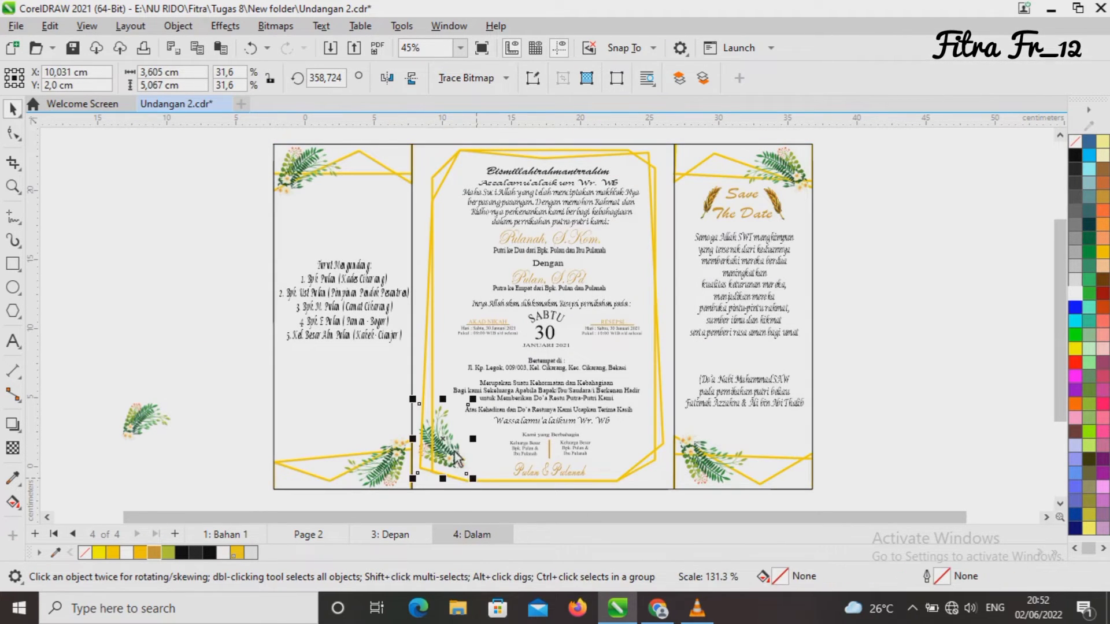
drag(446, 443, 445, 454)
drag(412, 411, 401, 391)
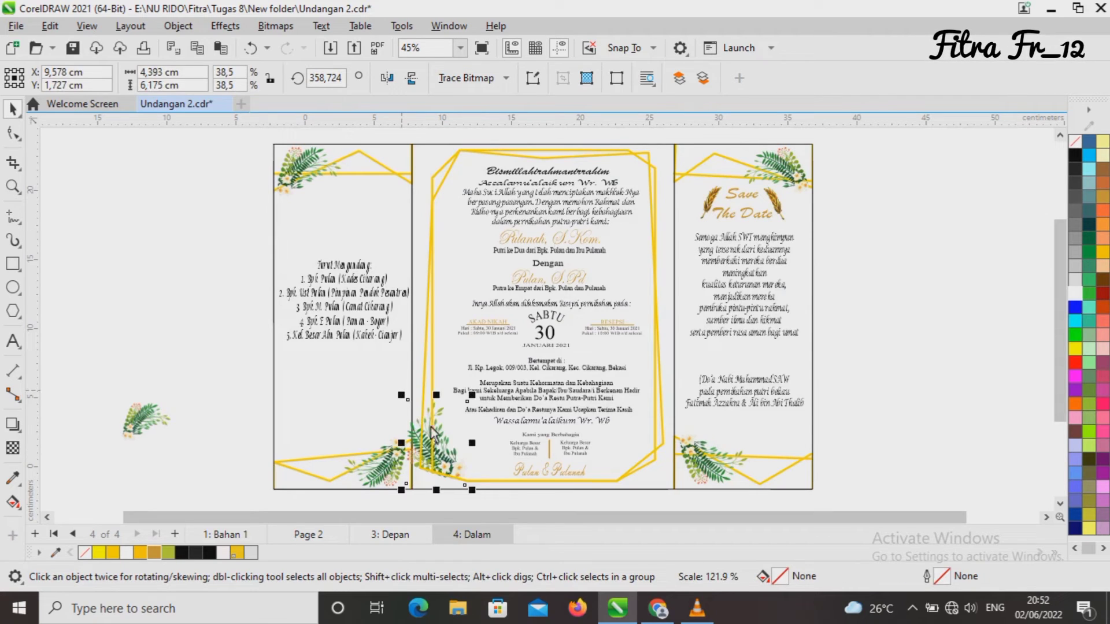
drag(437, 444, 446, 450)
Step: Bring the centre panel's floral spray in front of the gold frames and stretch its height to about 7.4 cm
right_click(446, 450)
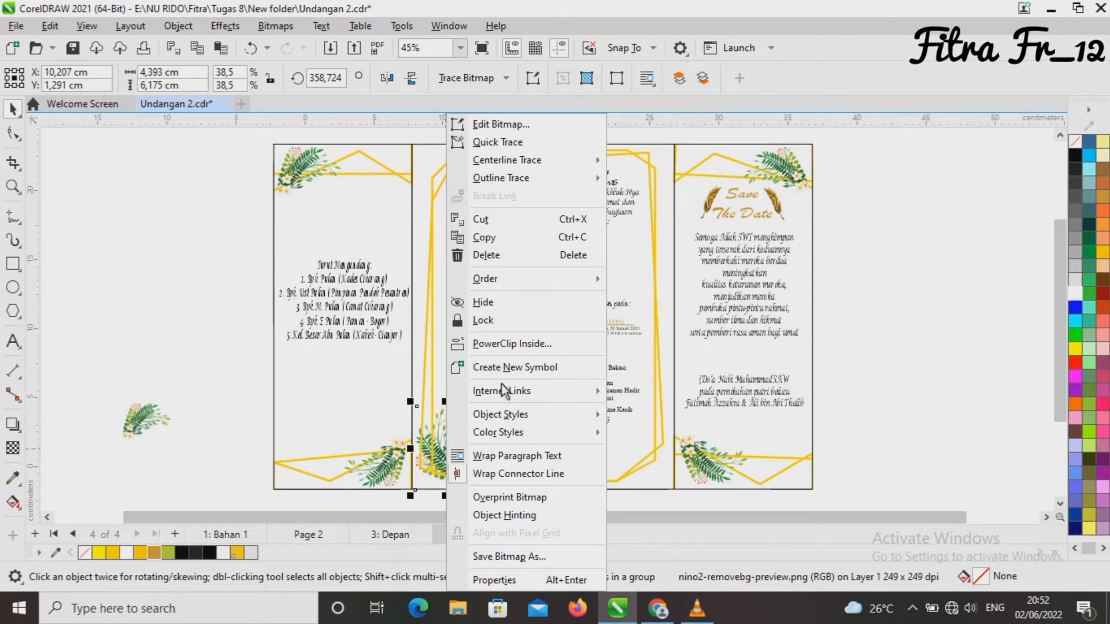
mouse_move(535, 283)
click(634, 282)
click(932, 413)
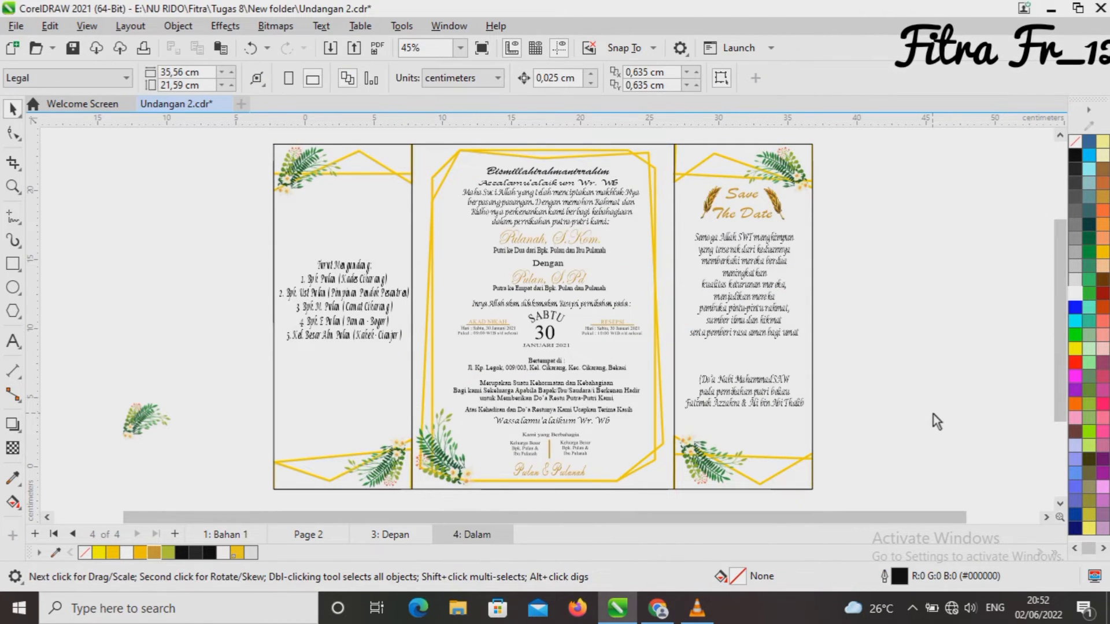
click(446, 401)
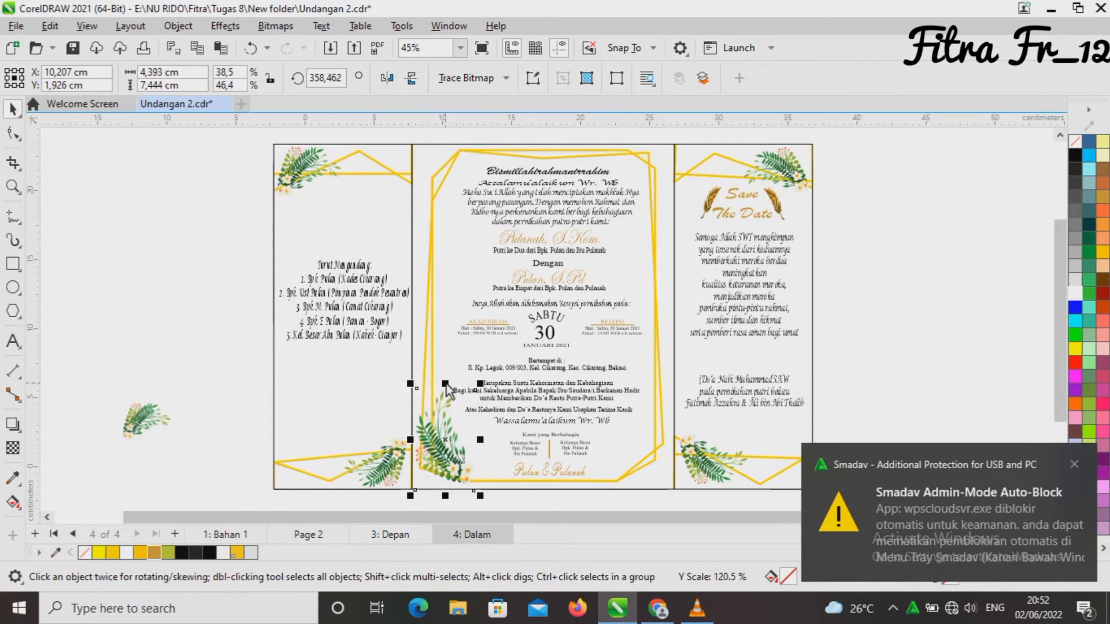
click(178, 451)
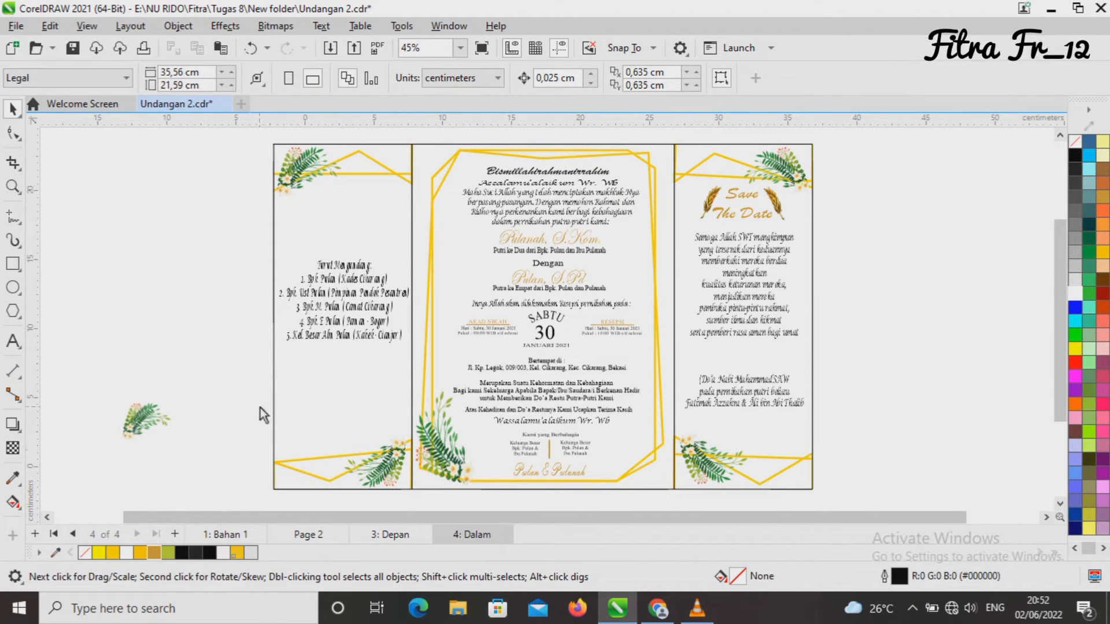
Step: Rotate the remaining floral spray beside the page to about 178° and move it into the centre panel's upper right corner
click(148, 423)
click(146, 418)
drag(114, 397, 202, 472)
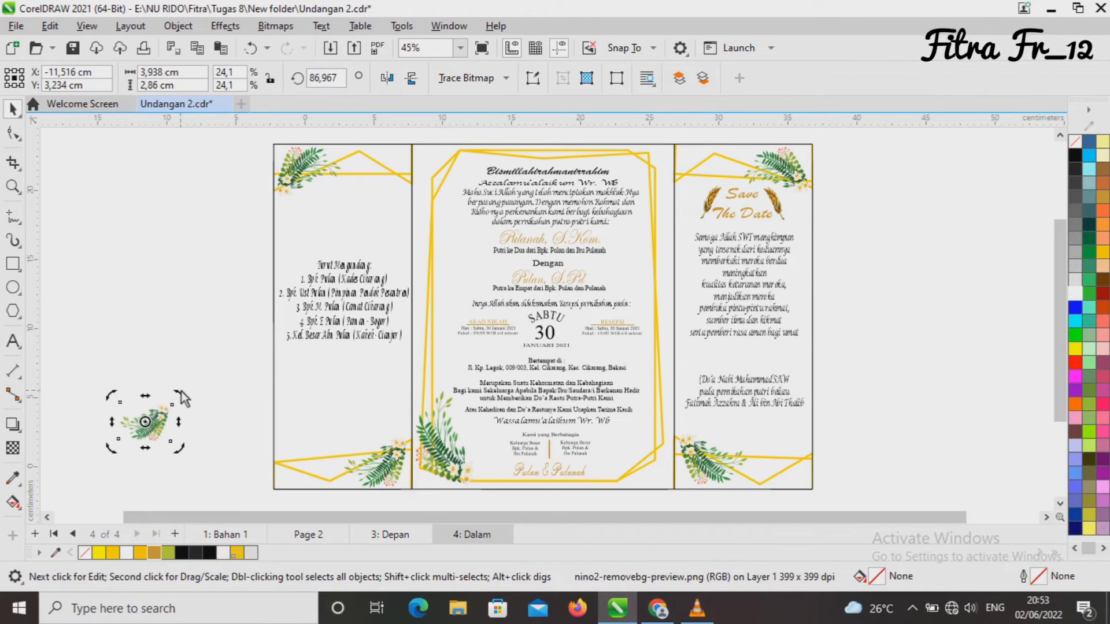
drag(182, 391, 92, 393)
click(223, 349)
drag(146, 424, 646, 177)
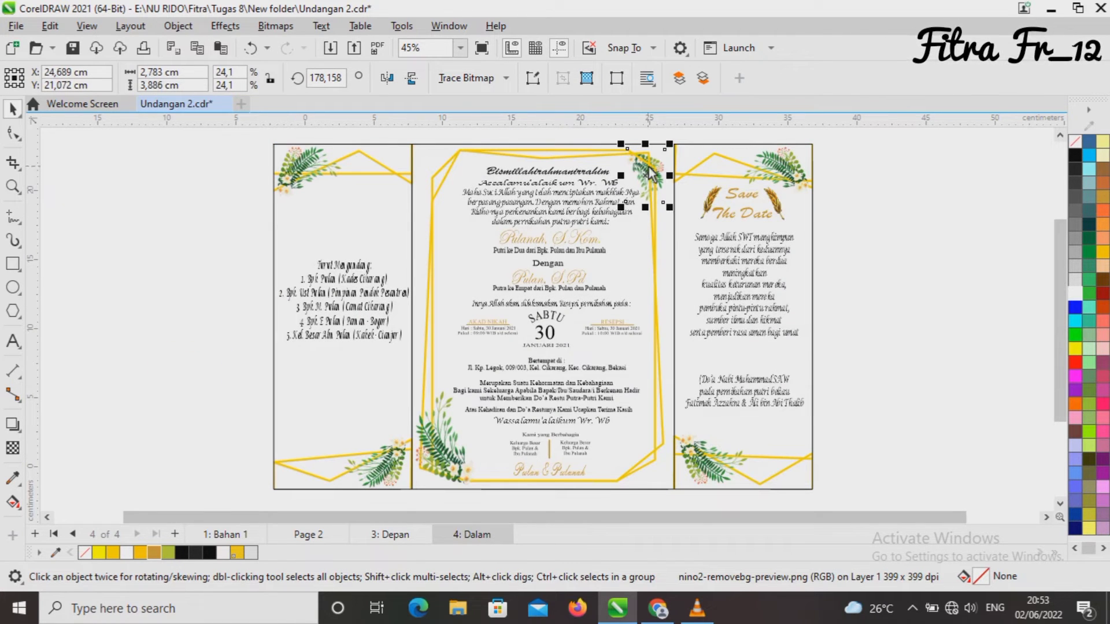
Step: Bring the spray in the centre panel's upper right corner in front of the gold frames
right_click(649, 167)
click(665, 188)
click(650, 180)
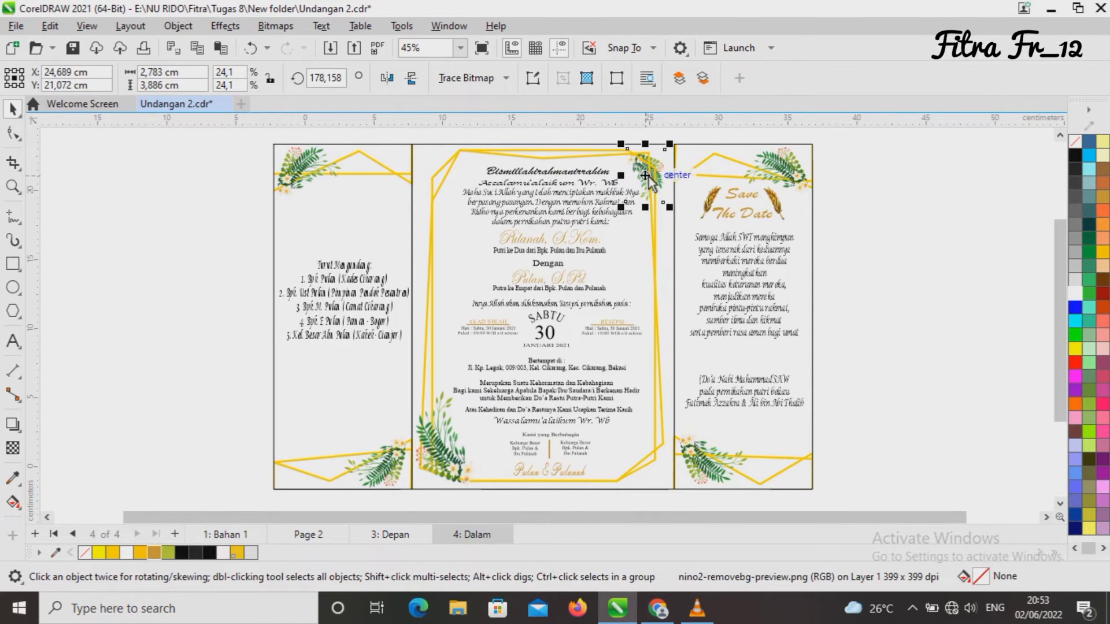
right_click(648, 176)
mouse_move(746, 278)
click(830, 280)
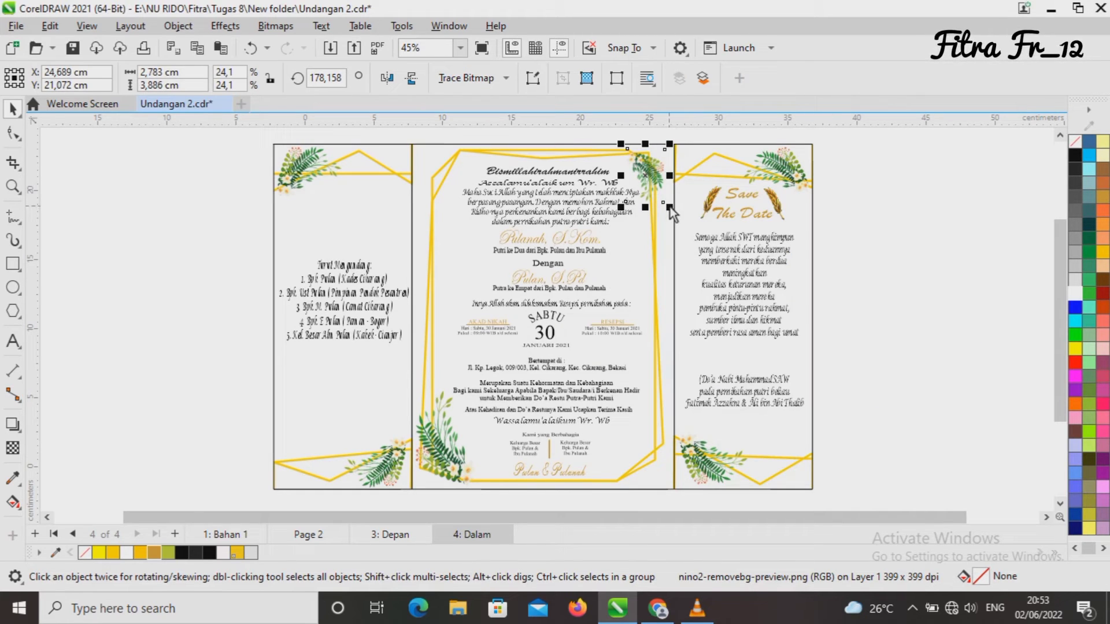
Step: Enlarge the upper right spray to 34.8% scale, rotate it to about 191° and fit it into the frame corner
drag(669, 208, 679, 221)
drag(650, 182, 640, 175)
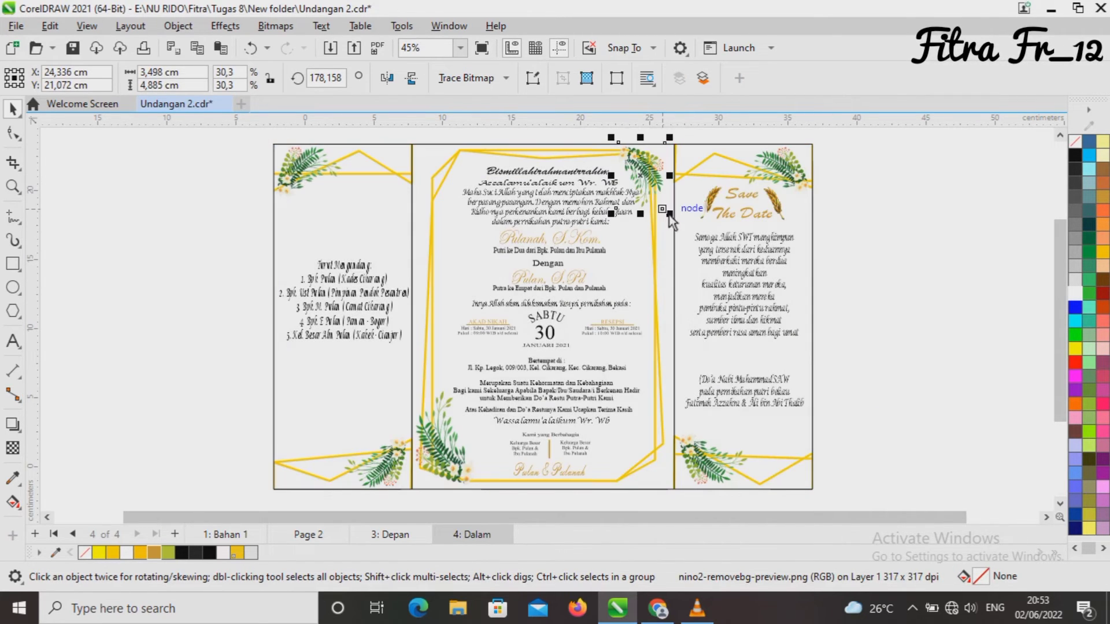
drag(669, 214, 677, 223)
click(653, 175)
drag(679, 137, 669, 130)
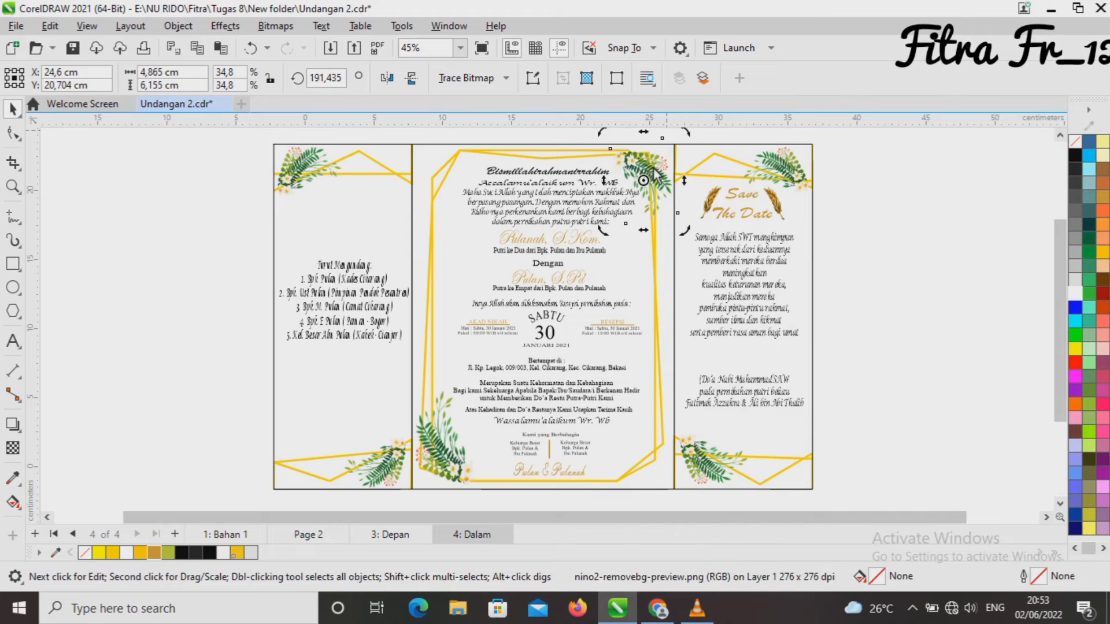
drag(654, 168, 656, 165)
click(878, 250)
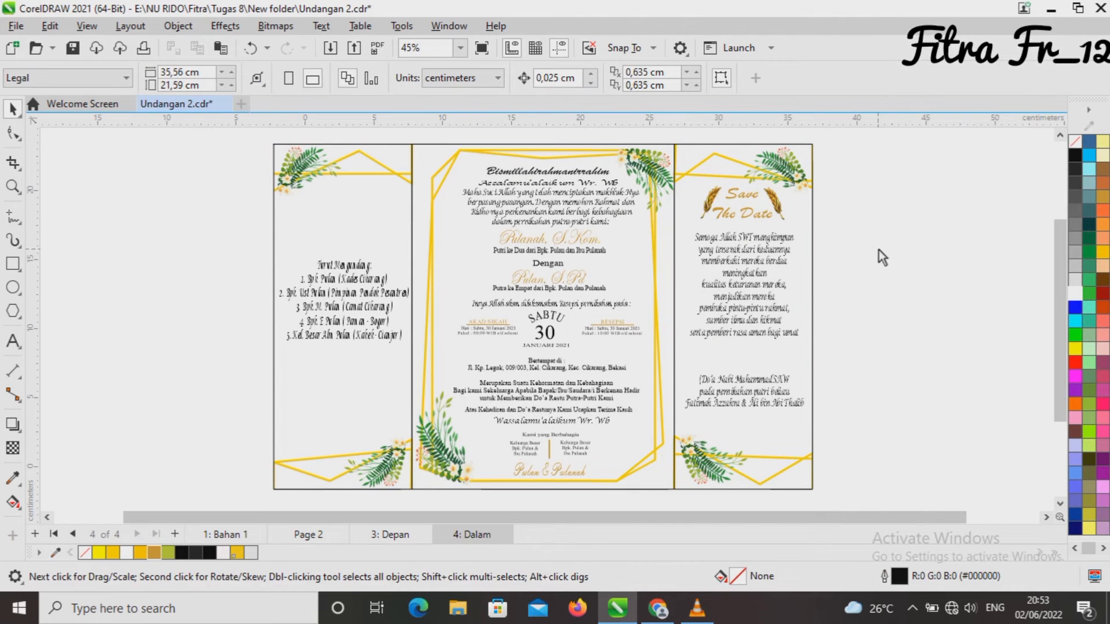
Step: Copy the wheat ears from the Save The Date heading to beside the page, duplicate the right-leaning ear and delete the left-leaning one
click(780, 208)
drag(775, 207, 890, 263)
drag(783, 197, 912, 273)
click(863, 283)
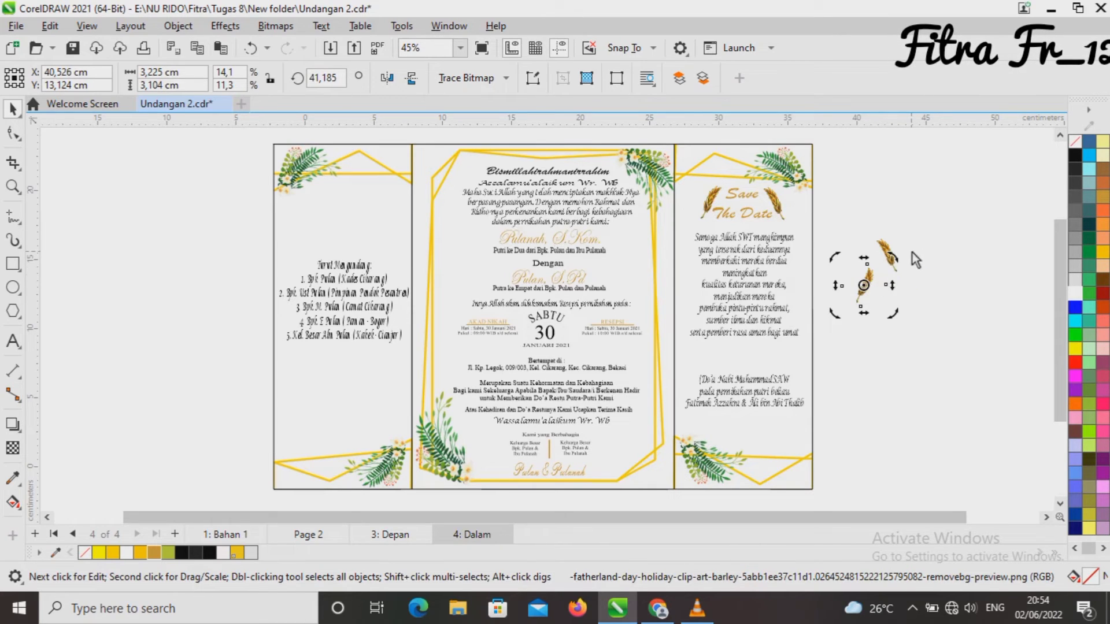
key(ctrl+d)
click(902, 266)
click(892, 258)
key(Delete)
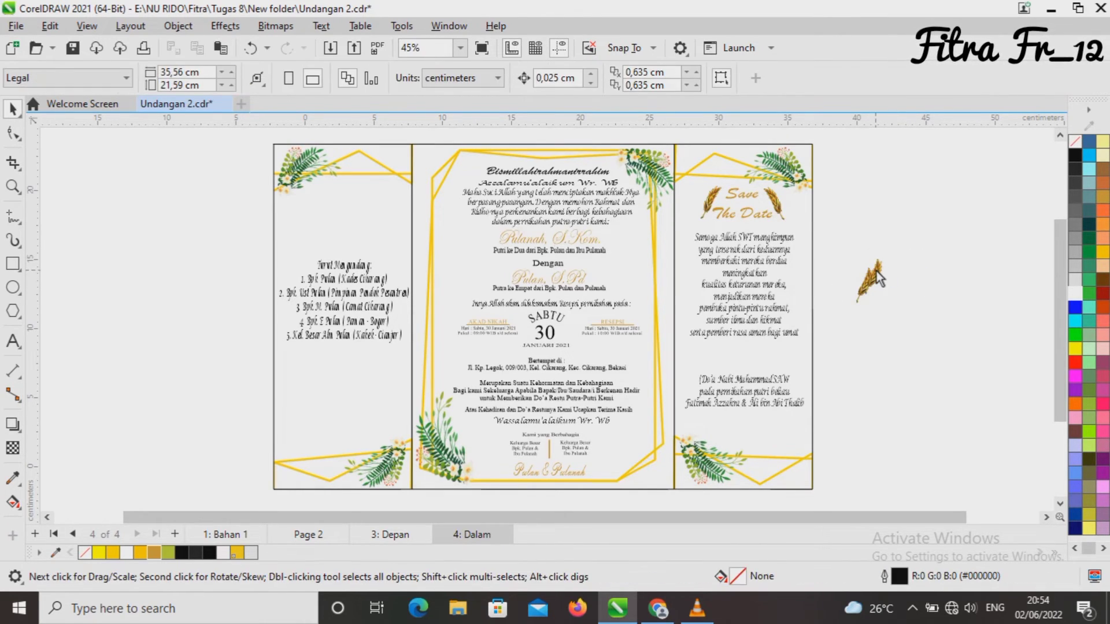
Step: Mirror the duplicated wheat ear horizontally and position it just to the left of the date 30 in the centre panel
click(871, 279)
click(387, 80)
drag(873, 278, 526, 331)
key(Right)
key(Right)
key(Right)
key(Right)
key(Right)
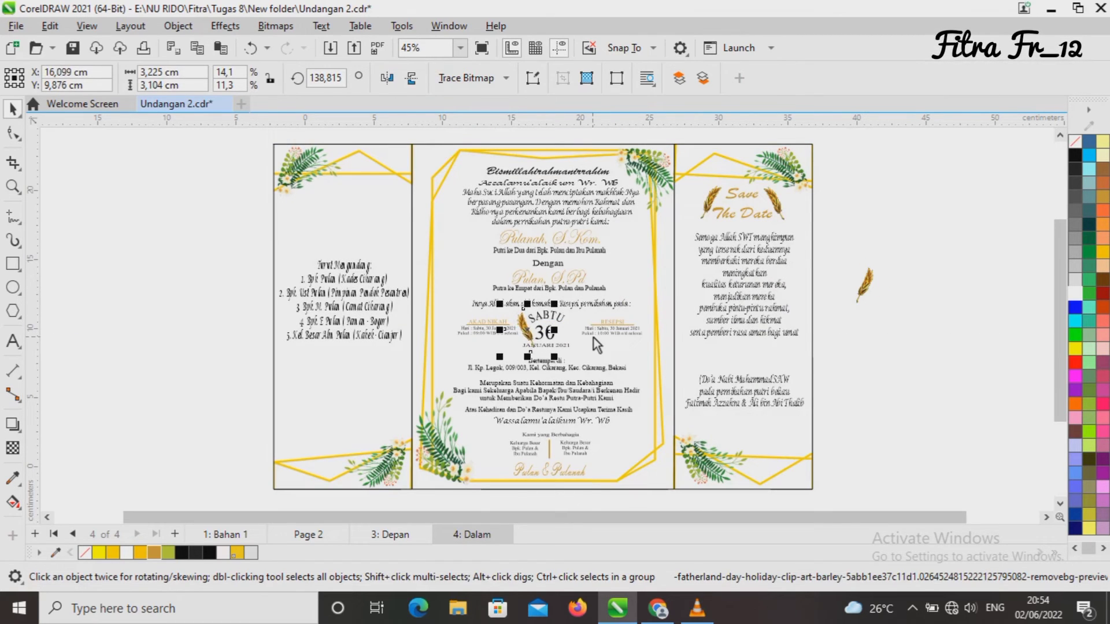
key(Up)
key(Up)
key(Up)
key(Up)
key(Up)
key(Up)
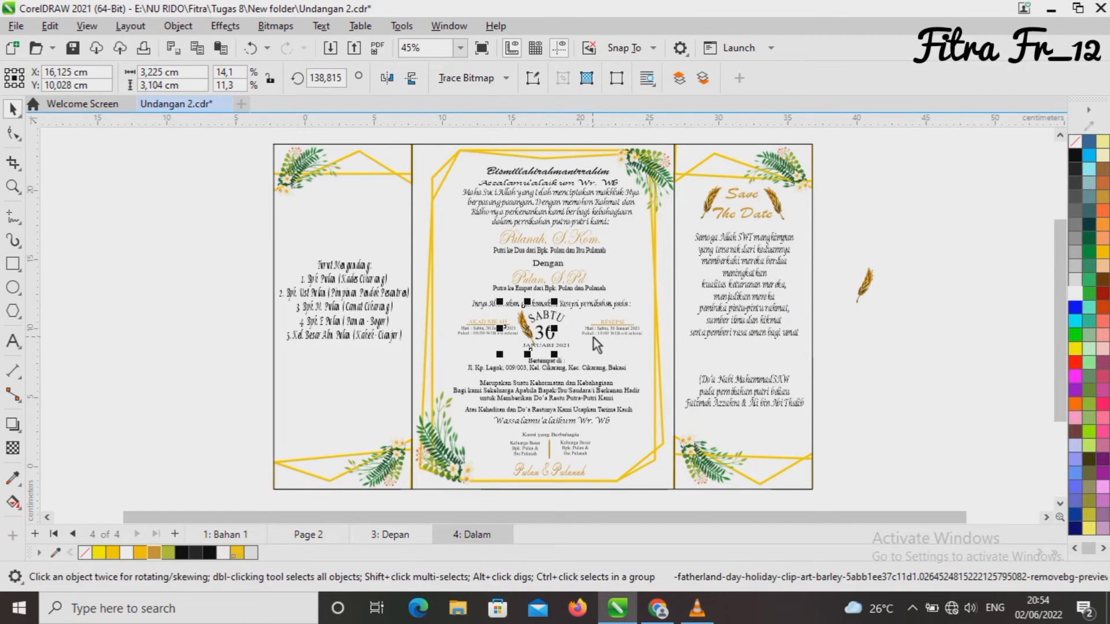
key(Left)
Step: Place the other wheat ear to the right of the date 30, about 2.7 cm high and rotated to about 37°
click(867, 287)
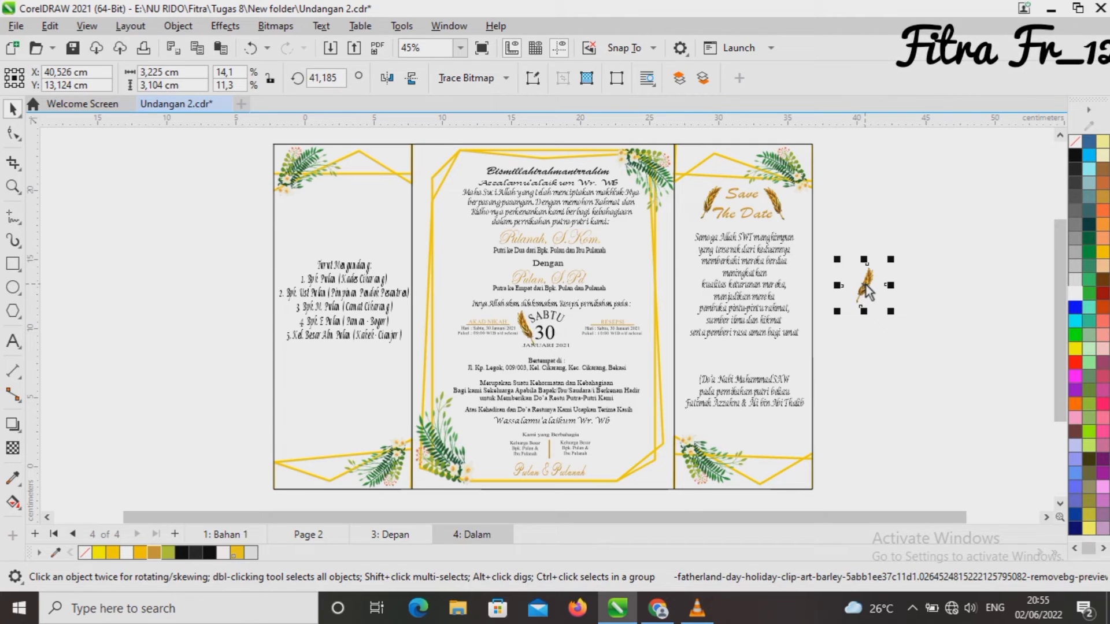
drag(866, 285, 567, 349)
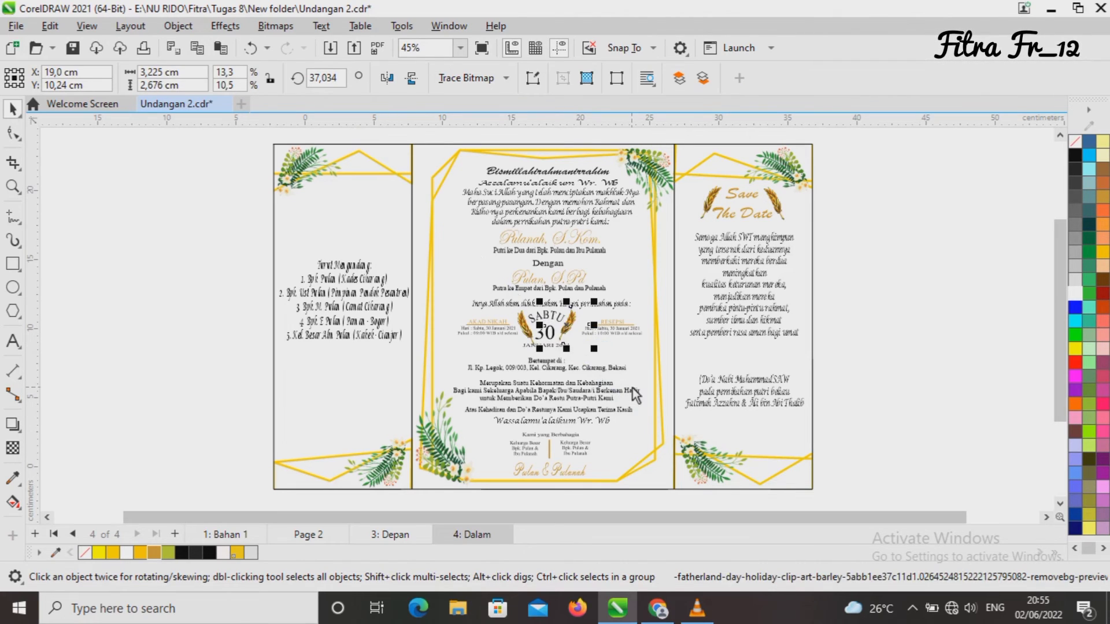
Step: Try to select the wheat ear to the left of the date 30
click(527, 334)
click(546, 319)
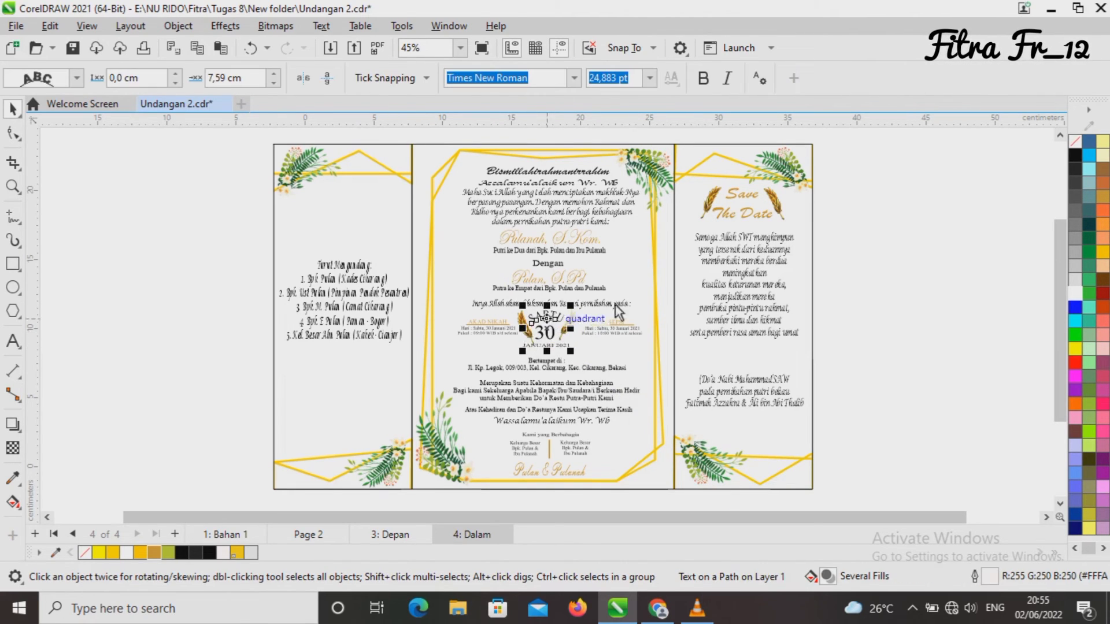
click(869, 341)
click(526, 330)
click(524, 329)
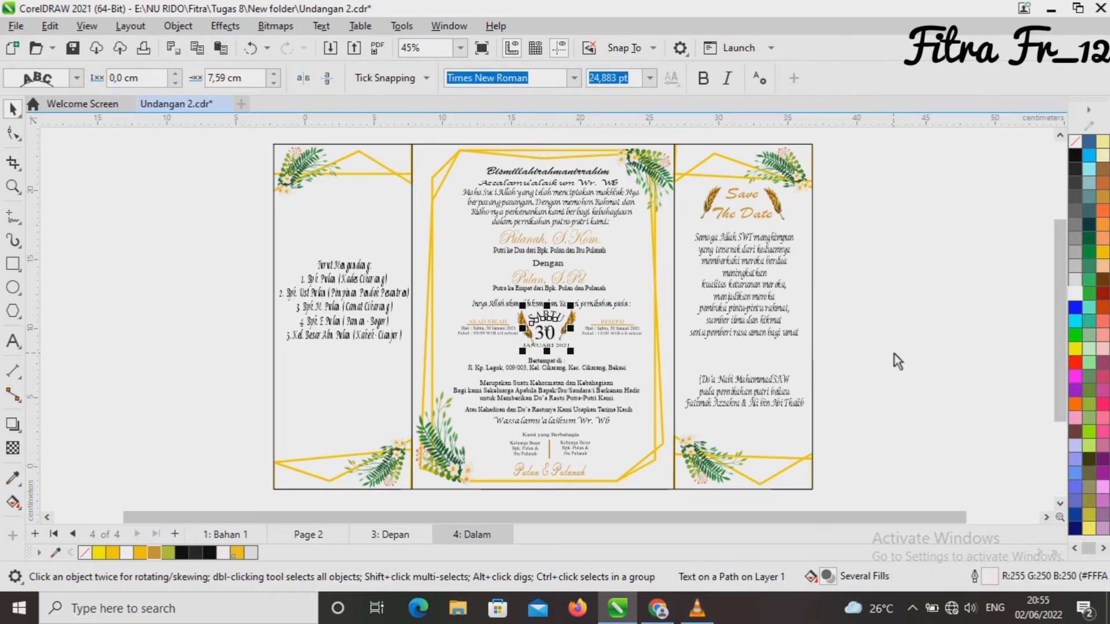
click(893, 354)
click(520, 323)
click(133, 326)
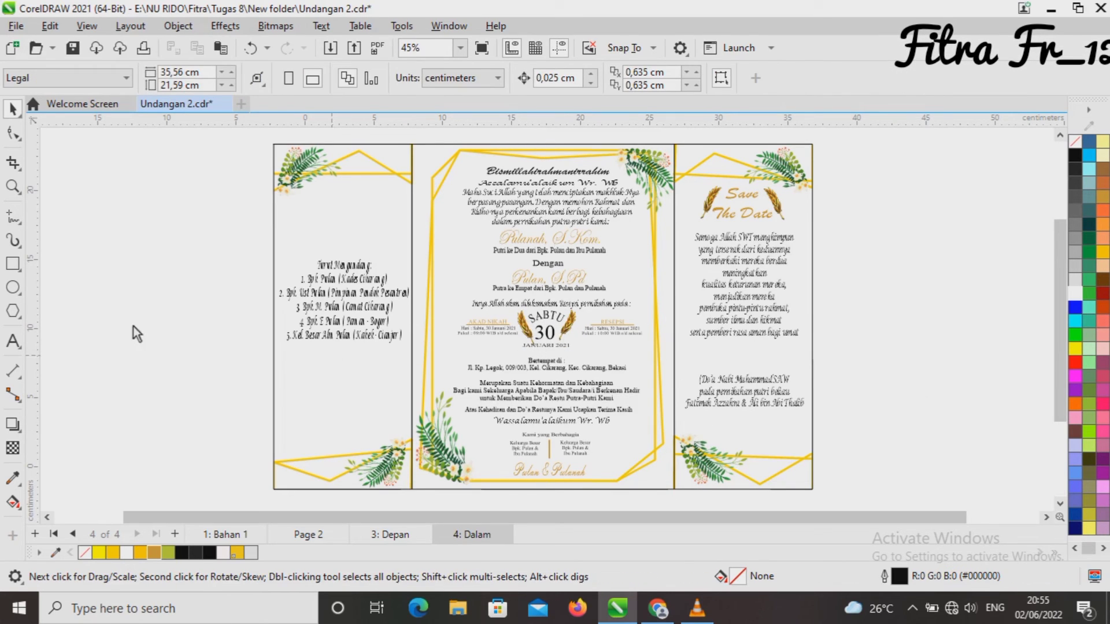
click(12, 186)
drag(589, 351, 591, 352)
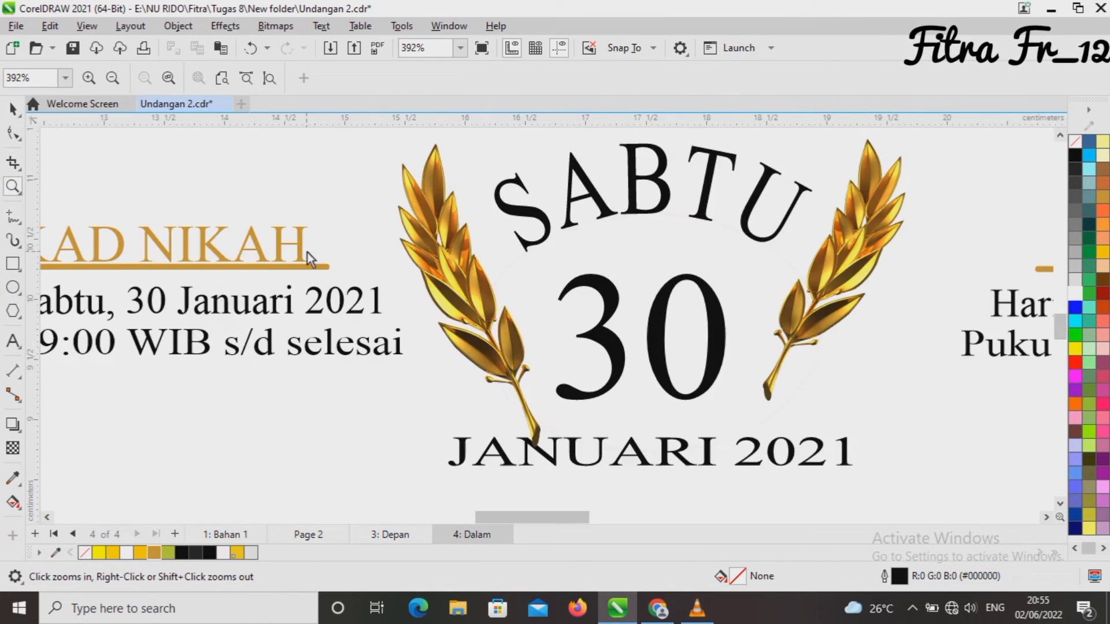
click(13, 110)
click(462, 286)
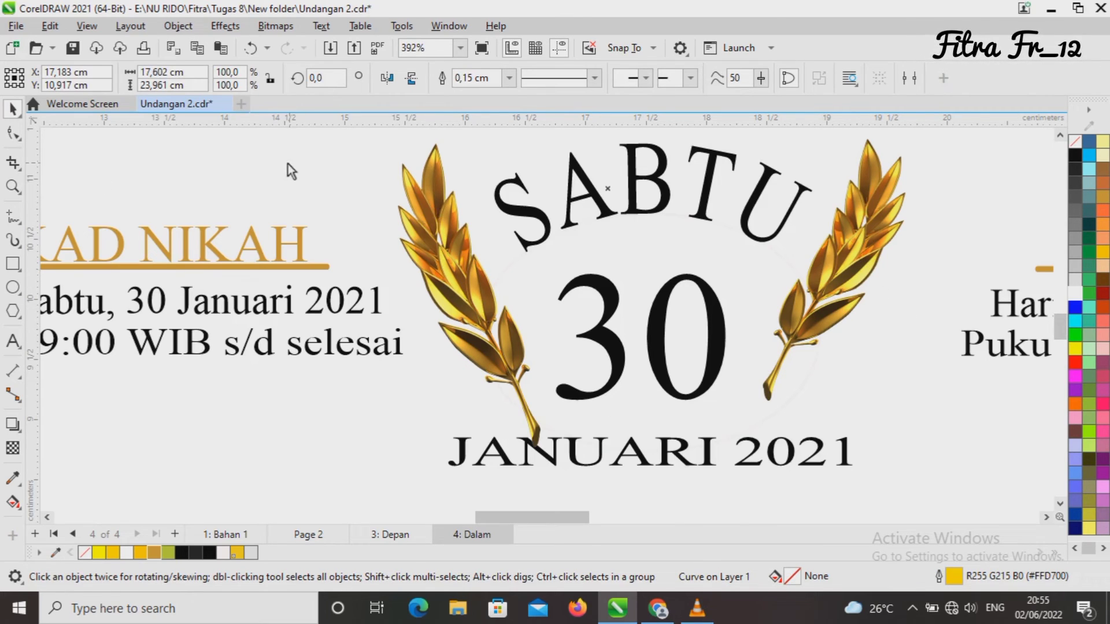
click(460, 48)
click(448, 138)
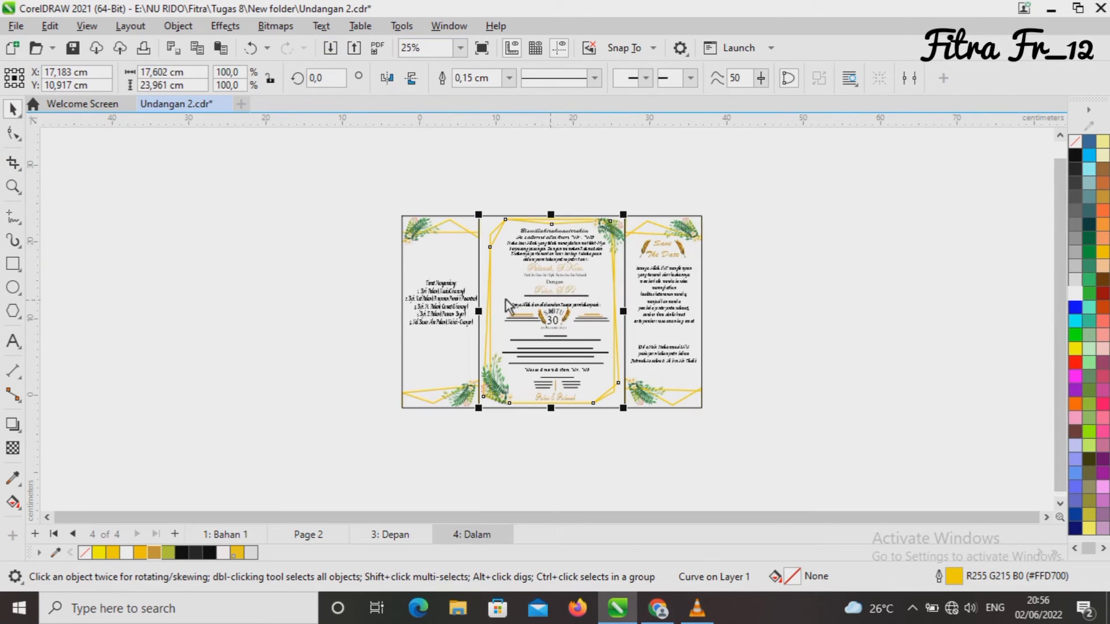
click(13, 191)
drag(495, 298, 619, 335)
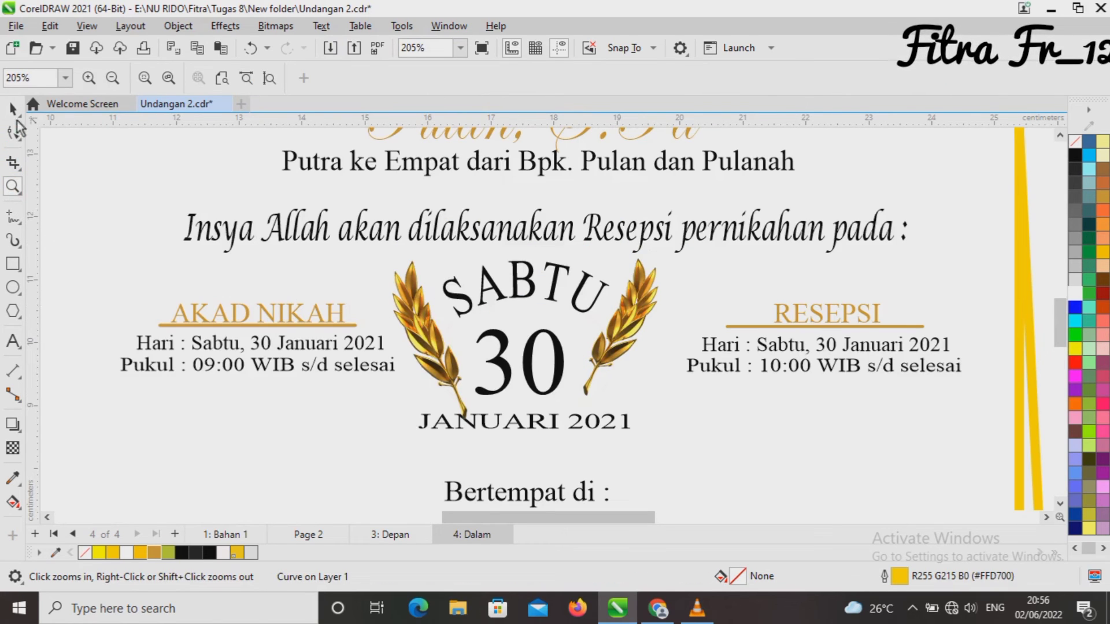
click(12, 108)
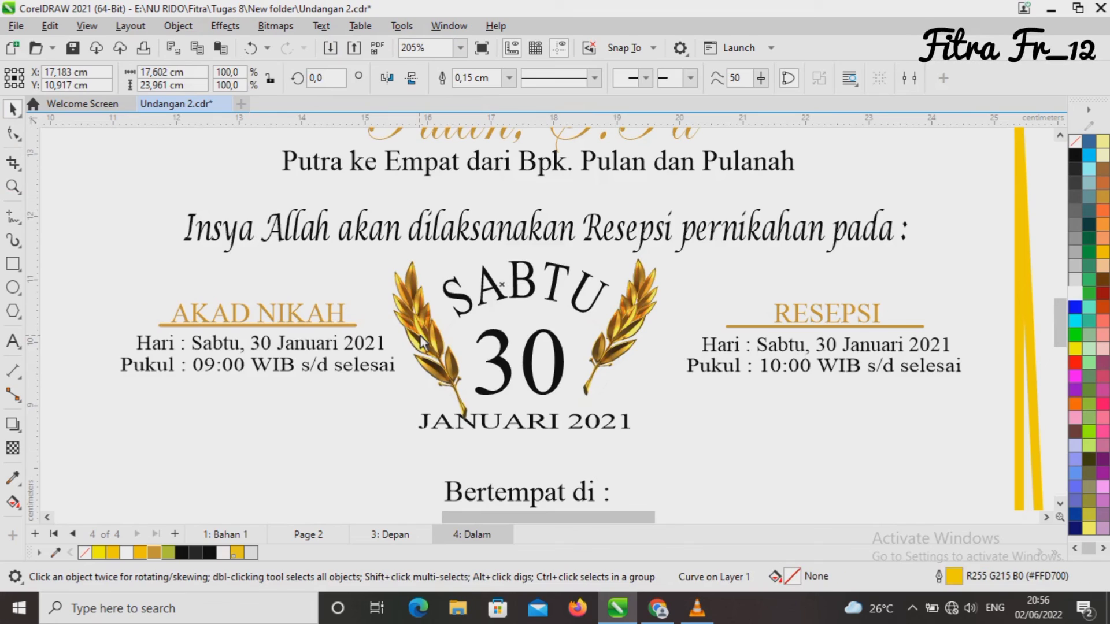
Step: Undo the recent edits back to the point where only the left wheat ear stands beside the date
click(253, 54)
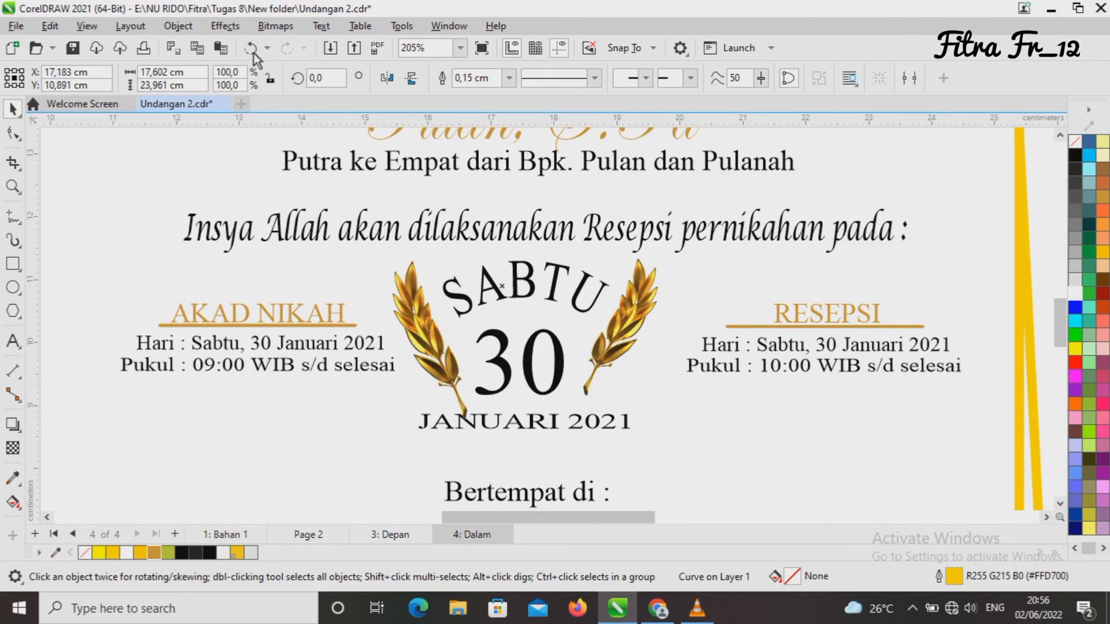
click(252, 49)
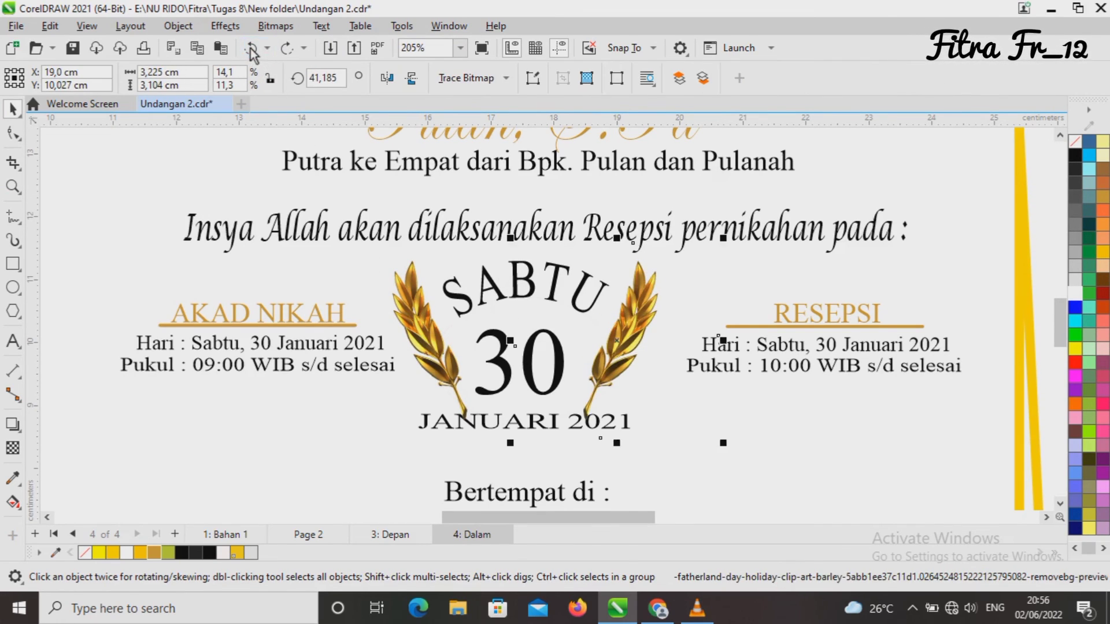
click(250, 49)
click(251, 49)
click(250, 48)
click(250, 48)
click(250, 49)
click(253, 52)
click(253, 52)
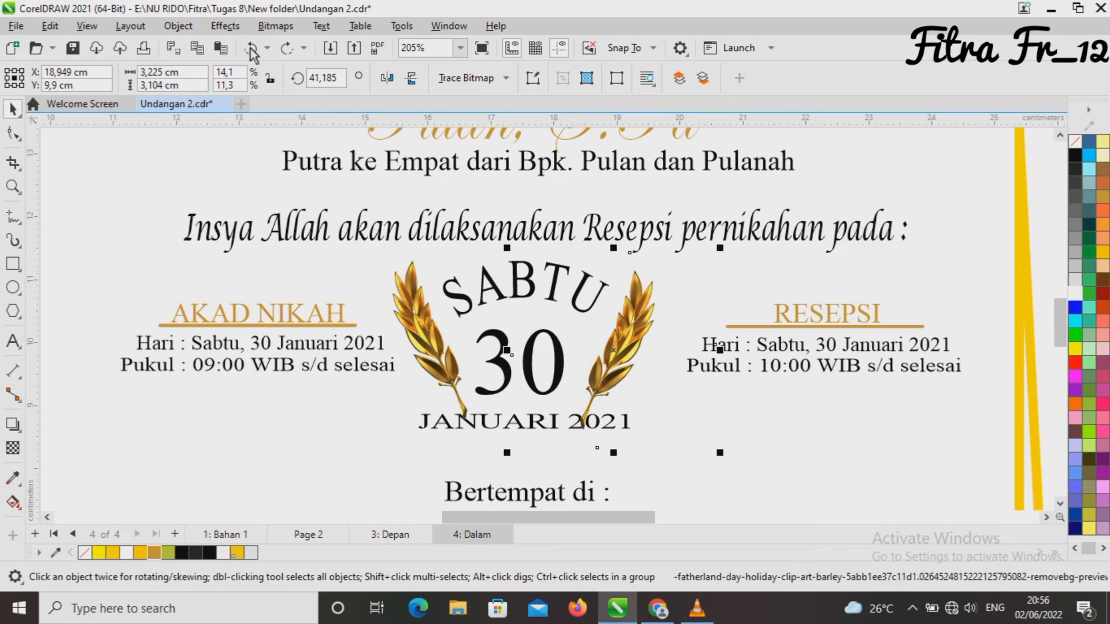
click(253, 52)
click(253, 52)
click(253, 52)
click(253, 52)
click(253, 52)
click(253, 52)
click(253, 53)
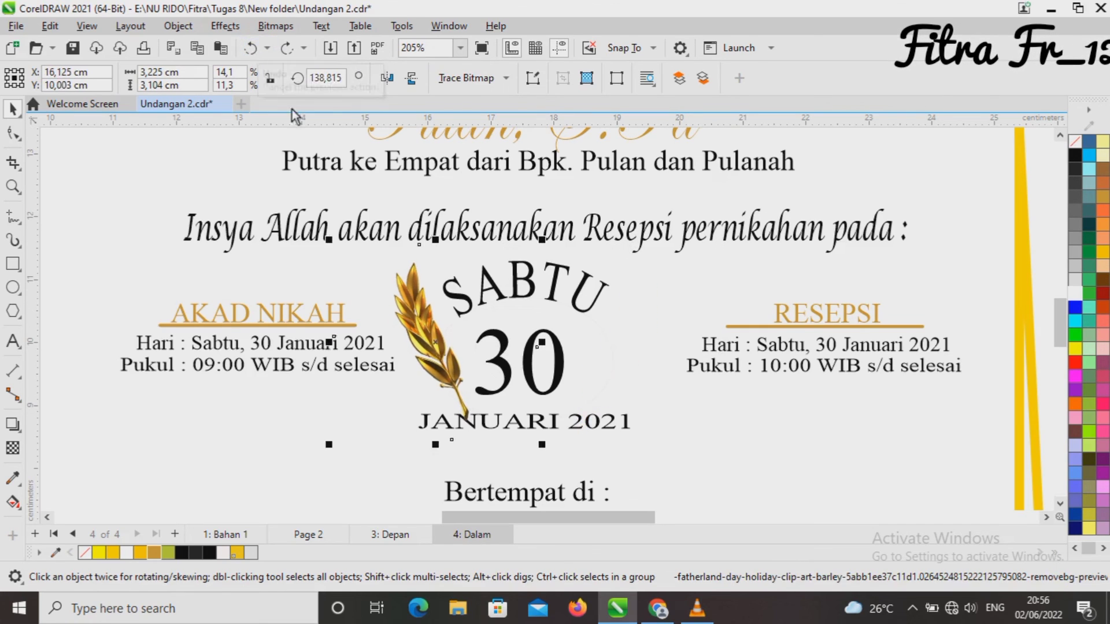
Step: Raise the left wheat ear clear of JANUARI 2021 and place a horizontally mirrored duplicate to the right of the date
drag(436, 342, 435, 332)
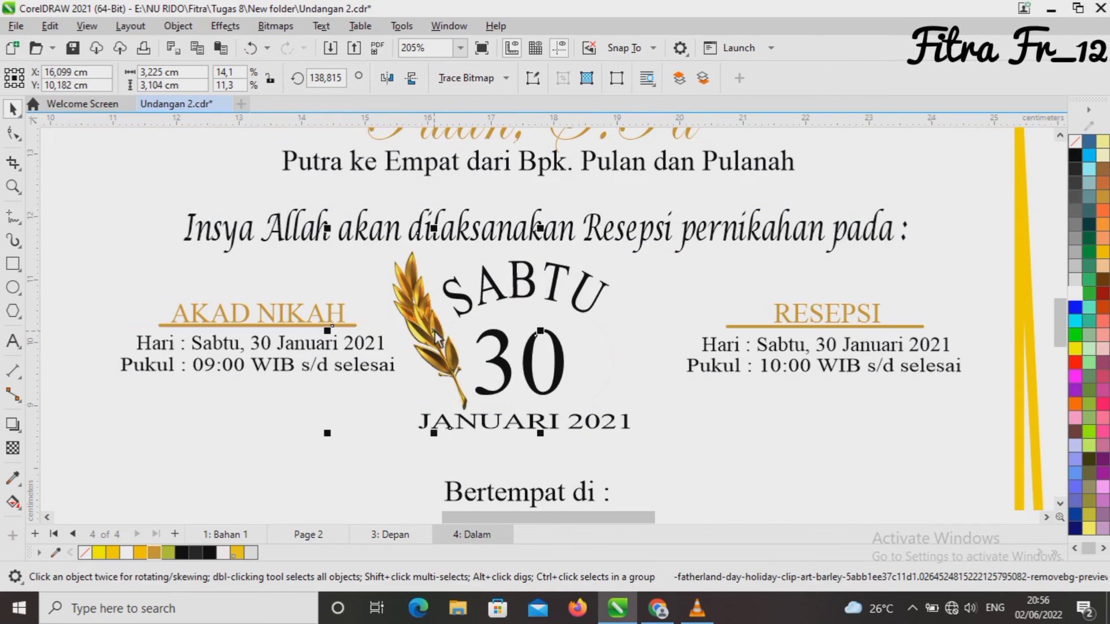
key(ctrl+d)
click(386, 79)
drag(474, 291, 598, 321)
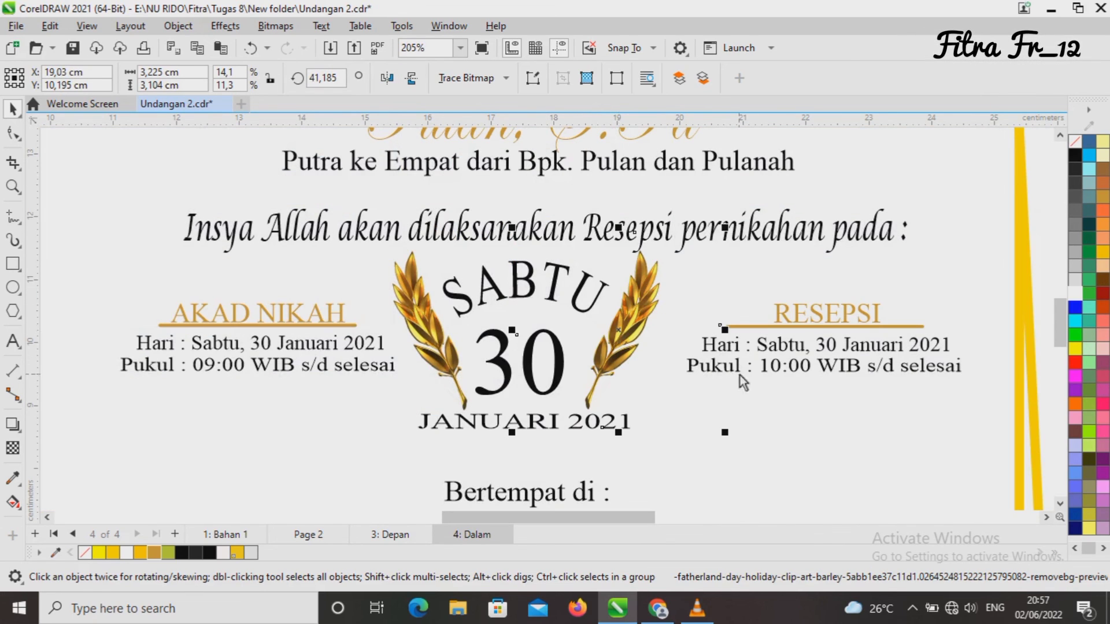
Step: Delete the leftover wheat ear beside the page and bring the whole three-panel layout back into view
click(460, 47)
click(425, 141)
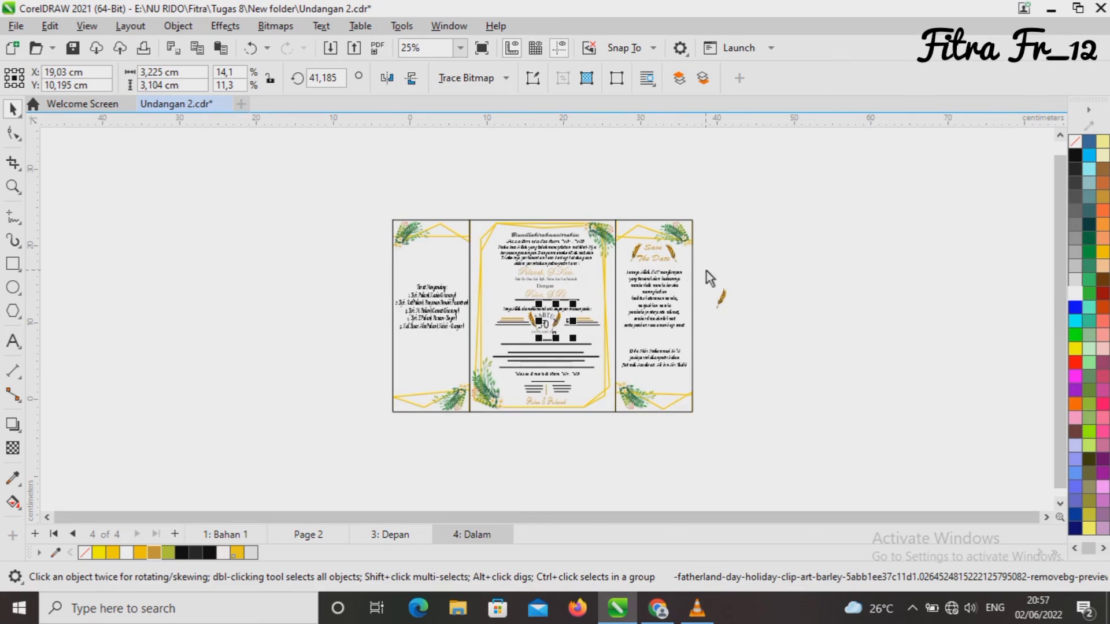
click(723, 297)
click(13, 186)
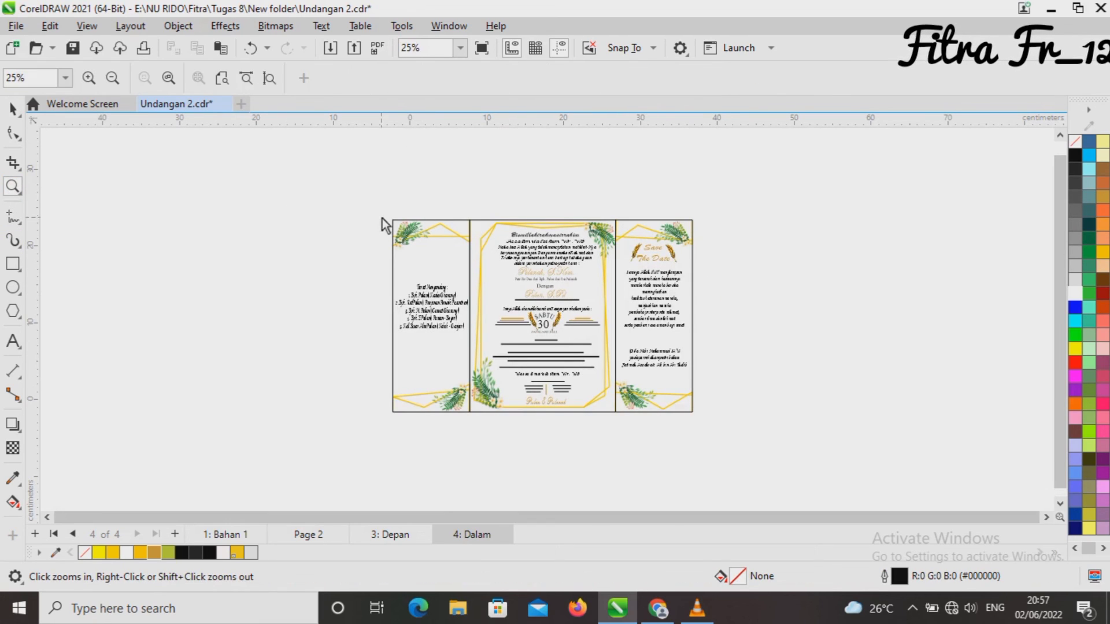
click(702, 421)
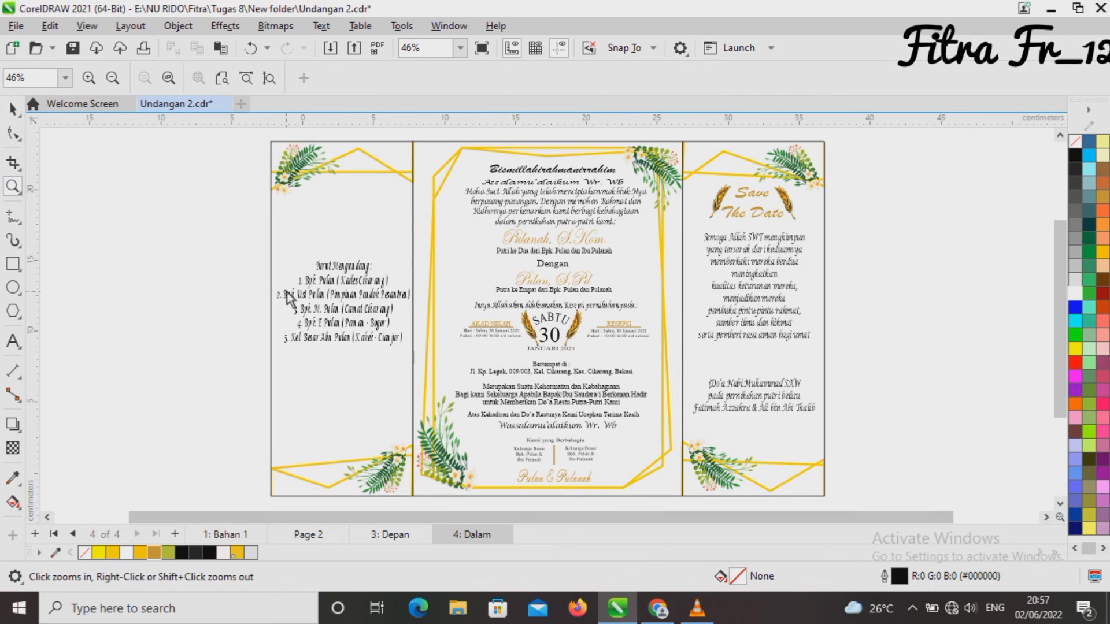
click(12, 108)
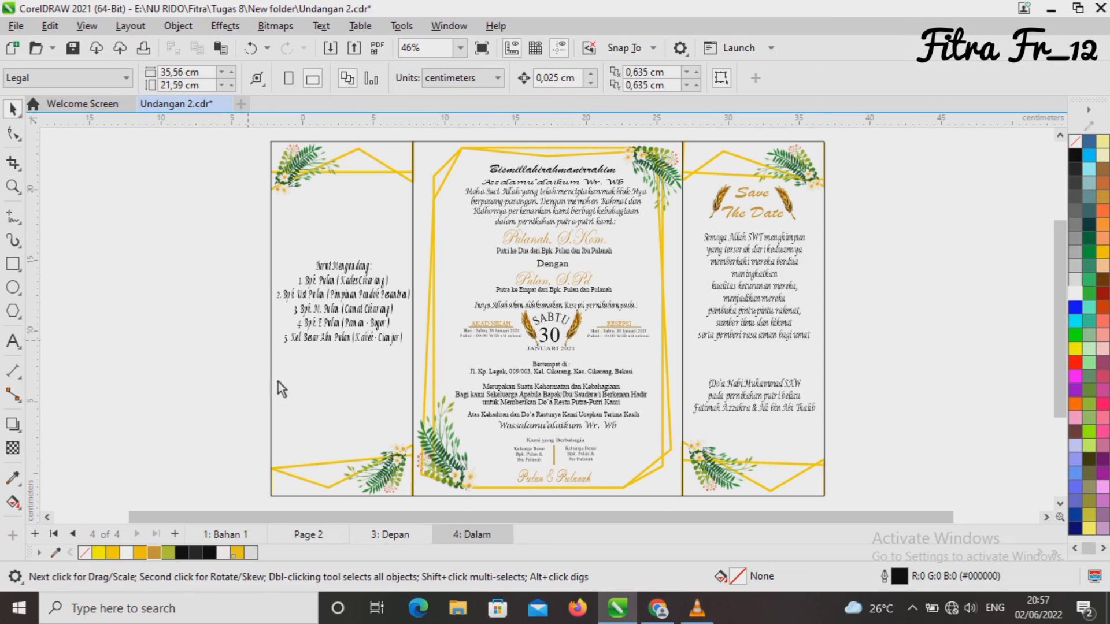